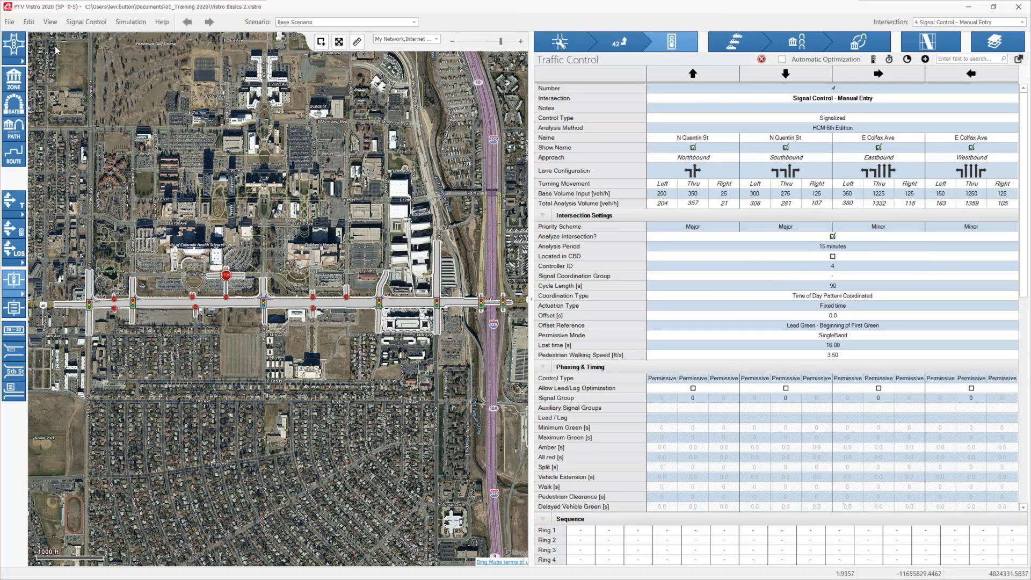
Step: Open the Global Settings, enlarge the dialog to show more rows, and review the direction of traffic and unit settings
left_click(30, 22)
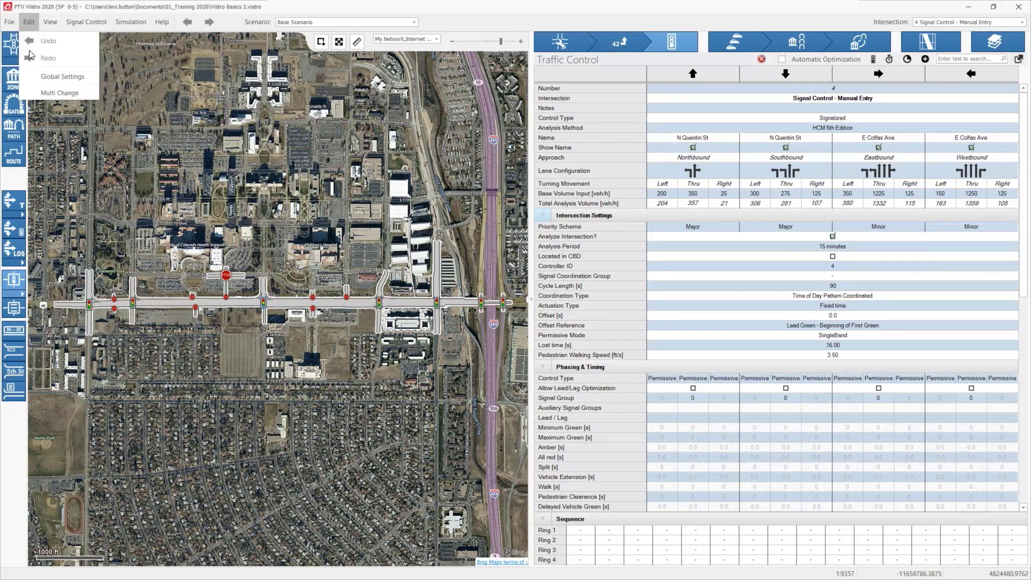
left_click(38, 76)
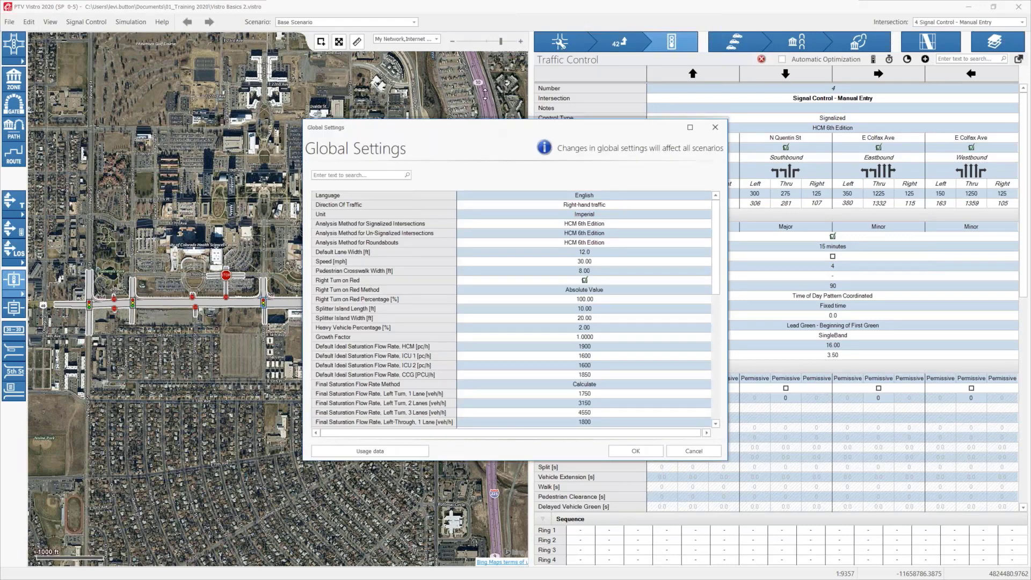
left_click_drag(483, 119, 483, 14)
left_click_drag(457, 463, 448, 566)
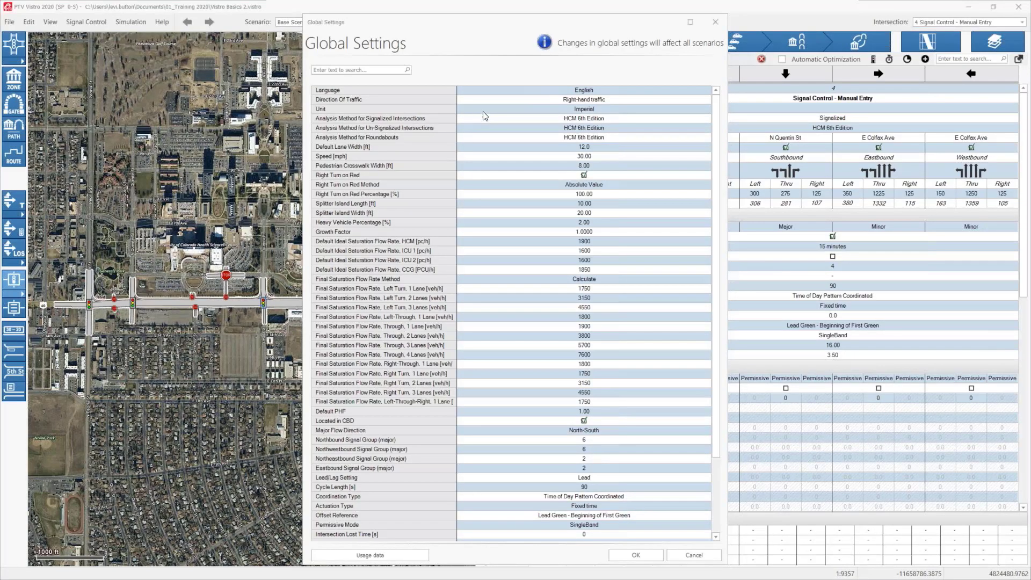
left_click(529, 99)
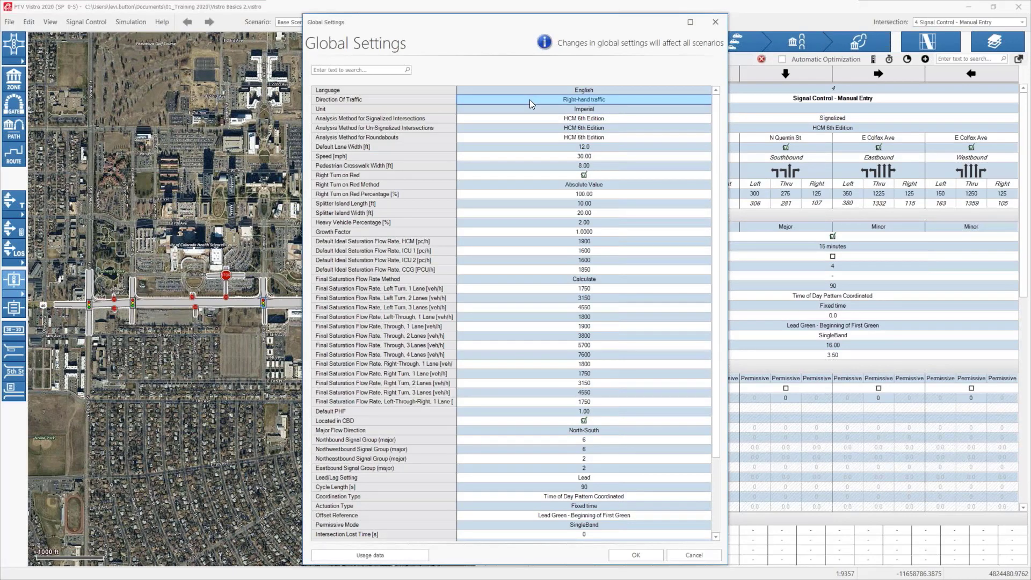
left_click(568, 108)
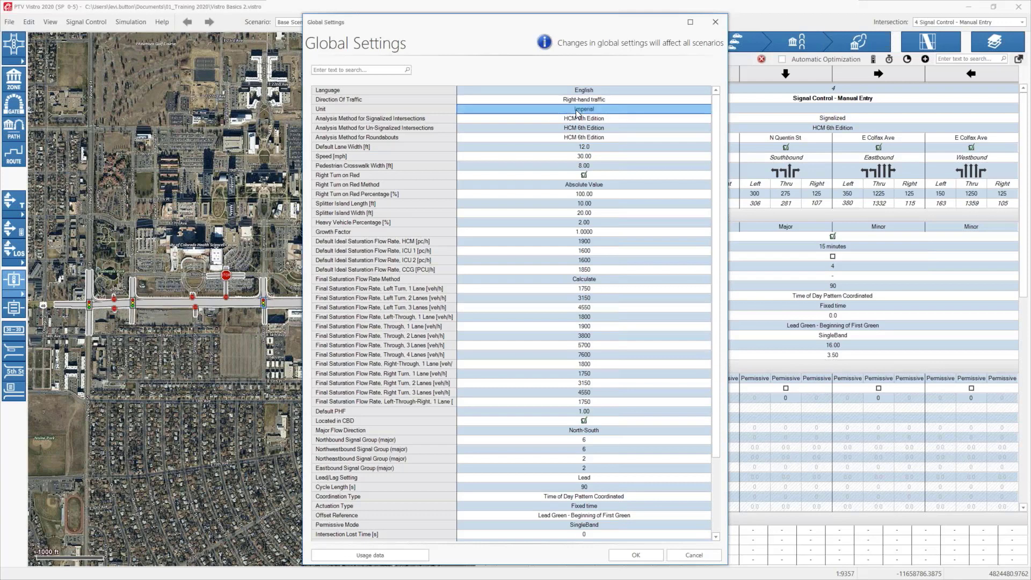
left_click(578, 100)
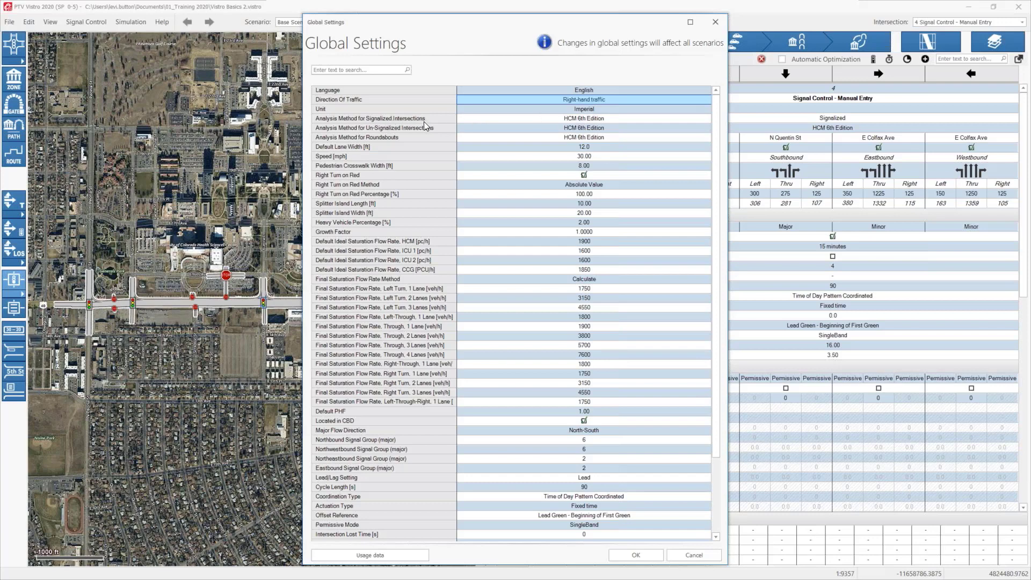
Step: Examine the available analysis methods for signalized intersections, roundabouts and un-signalized intersections, keeping HCM 6th Edition for each
left_click(581, 119)
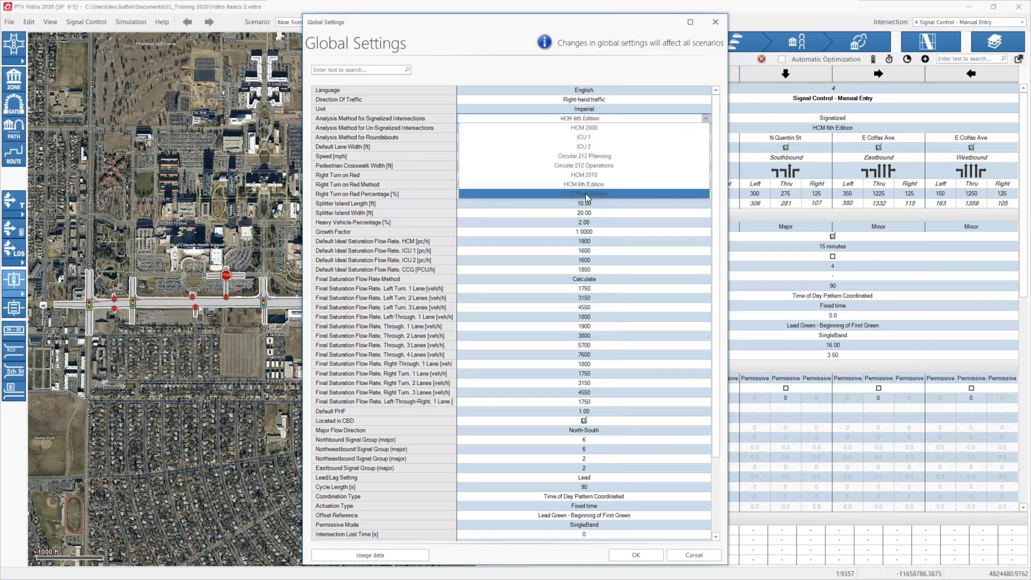
left_click(587, 120)
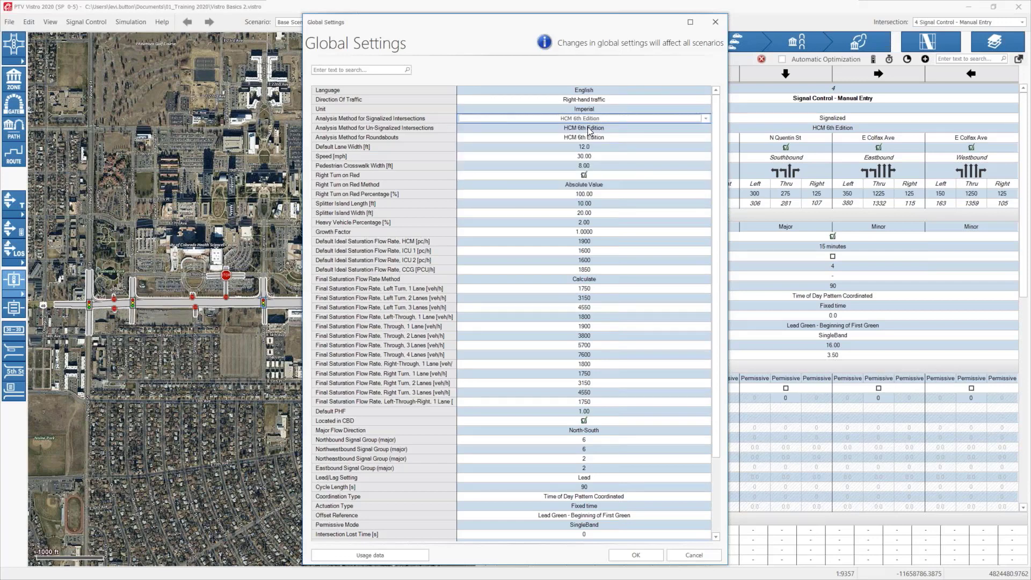
left_click(588, 137)
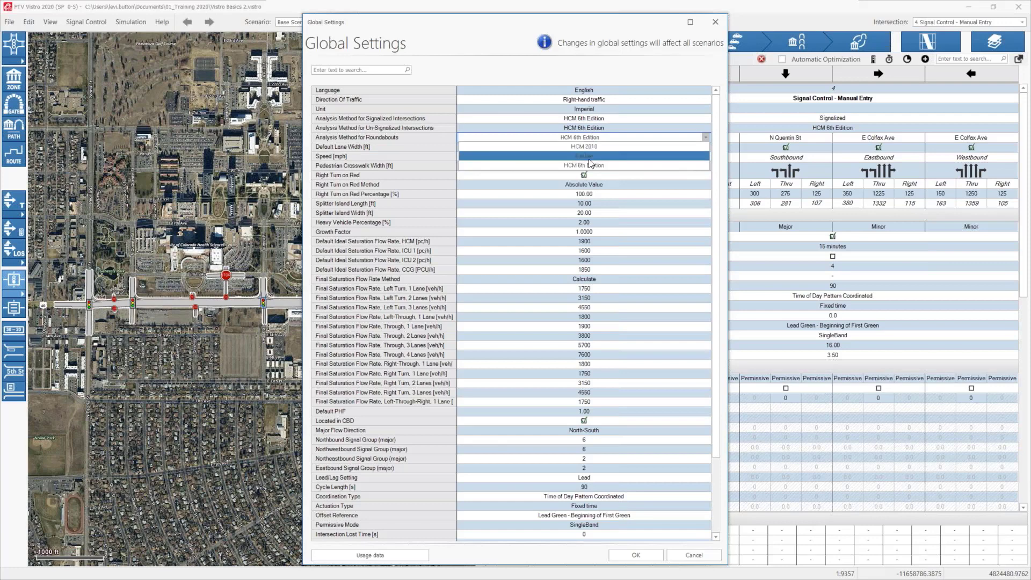
left_click(588, 156)
left_click(588, 128)
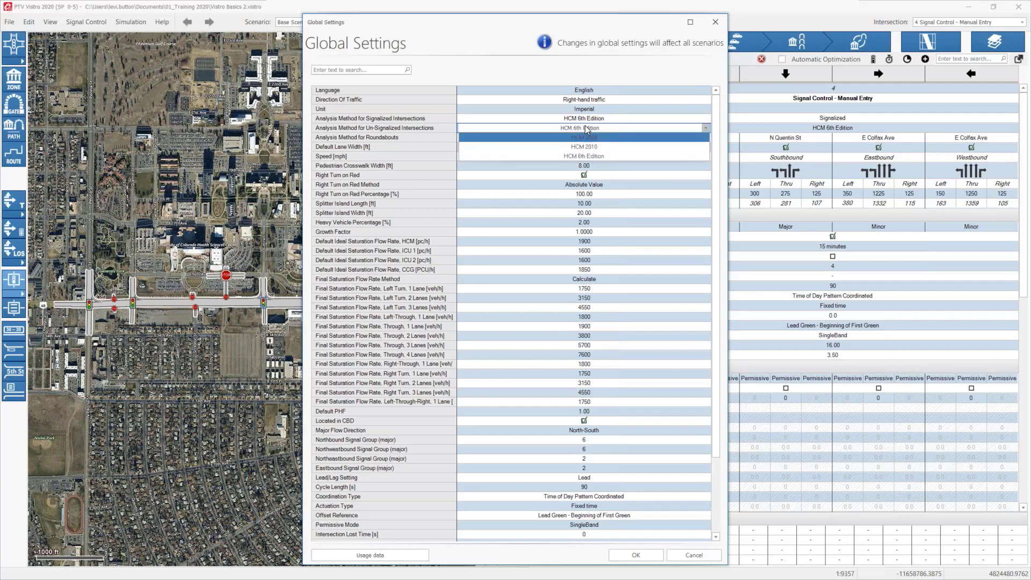
left_click(586, 129)
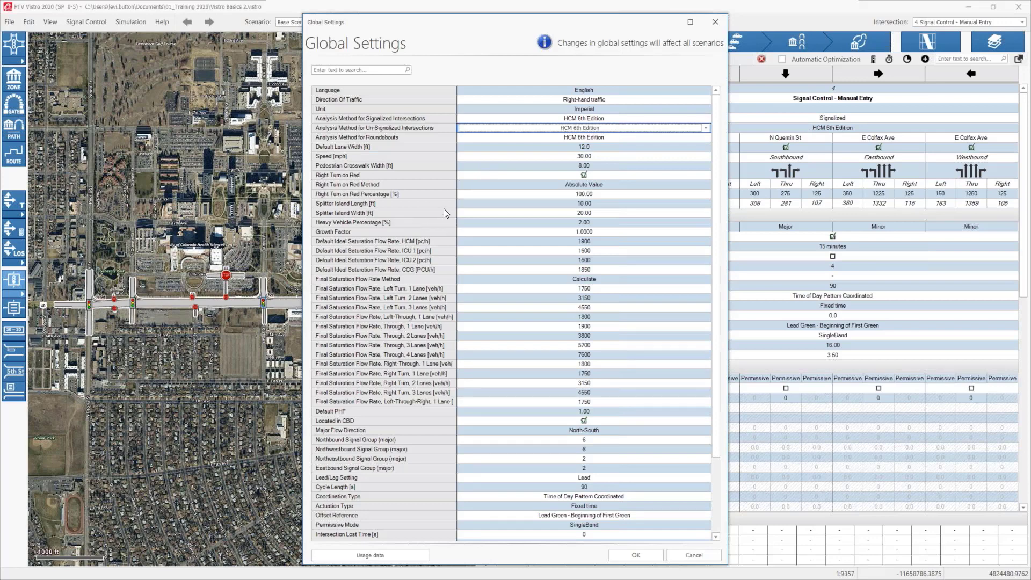
Step: Look over the Right Turn on Red default, search the global settings for "CBD", and clear the search
scroll(379, 170, "down", 2)
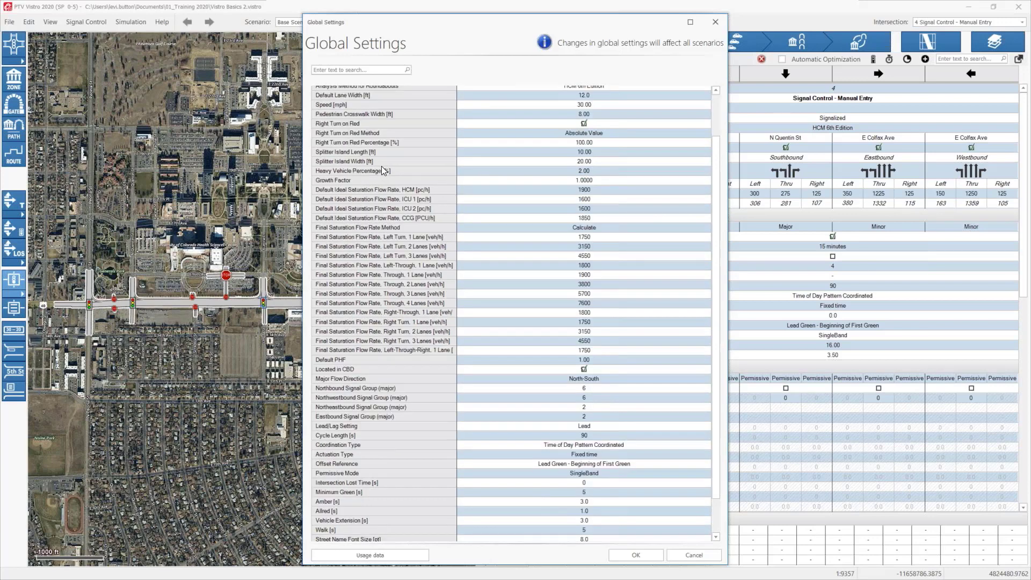
left_click(584, 124)
left_click(363, 70)
type("cBD")
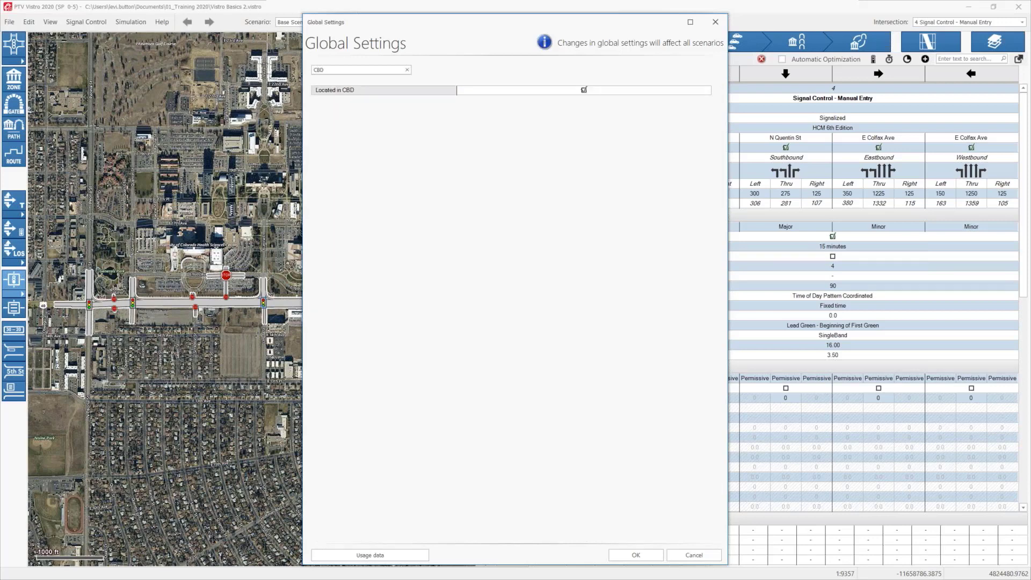
key("ctrl+a")
left_click(407, 69)
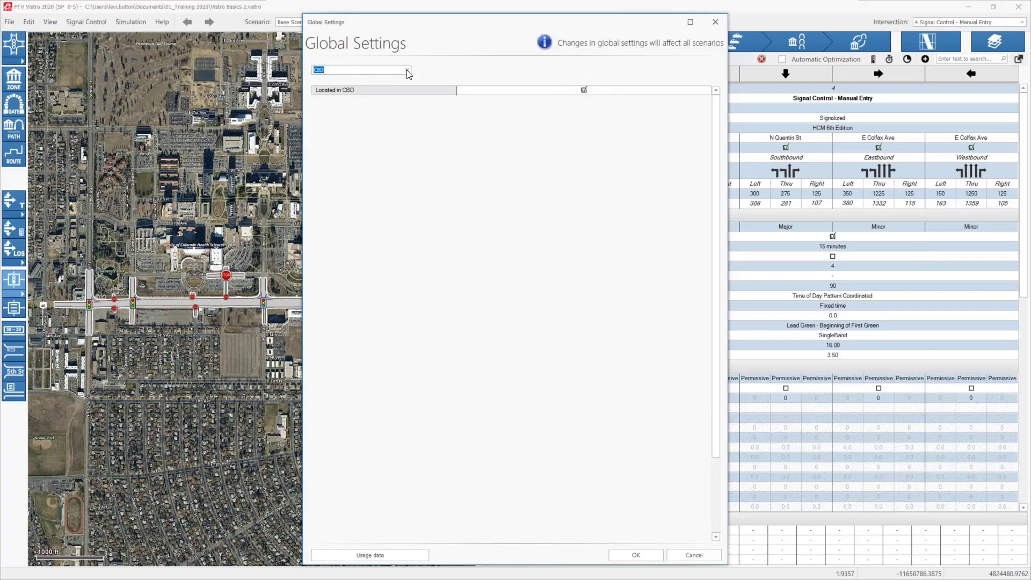
Step: Review the approach direction options, keeping Prefer main directions, and uncover the Traffic Control table to compare its approach names
scroll(474, 156, "down", 4)
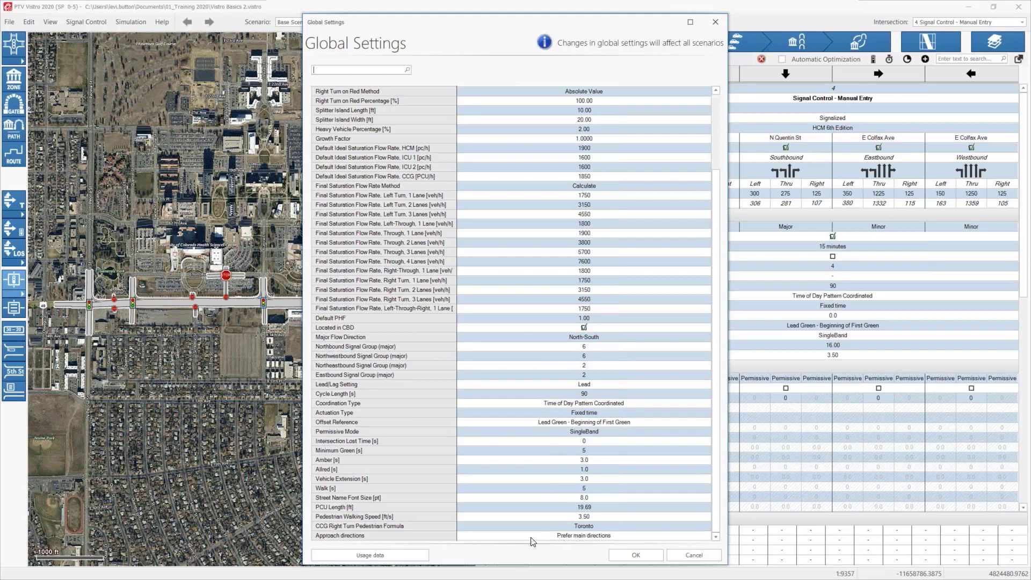
left_click(580, 535)
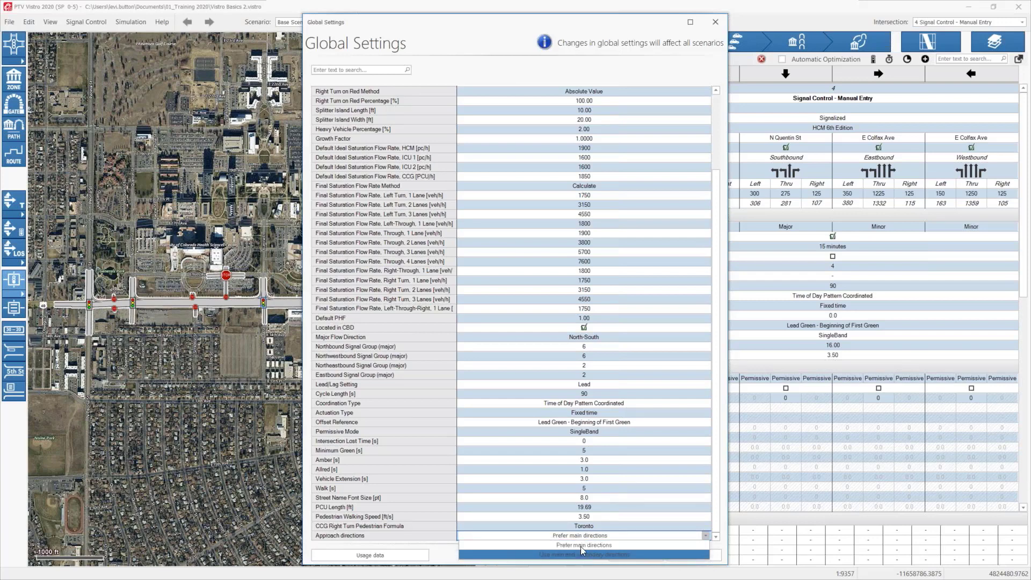
left_click(581, 545)
left_click_drag(567, 28, 355, 19)
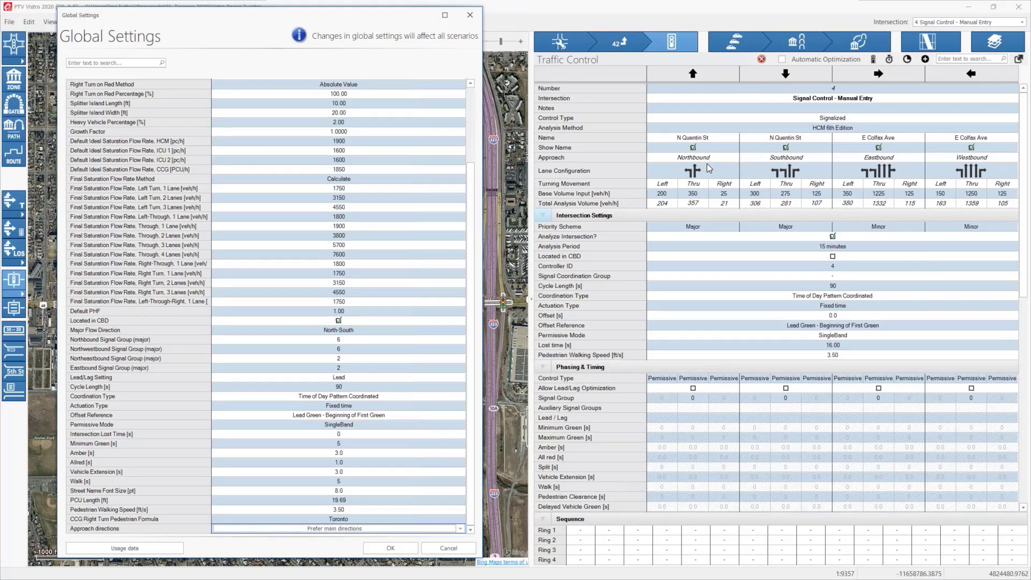
scroll(298, 465, "up", 2)
scroll(336, 471, "down", 2)
left_click(334, 529)
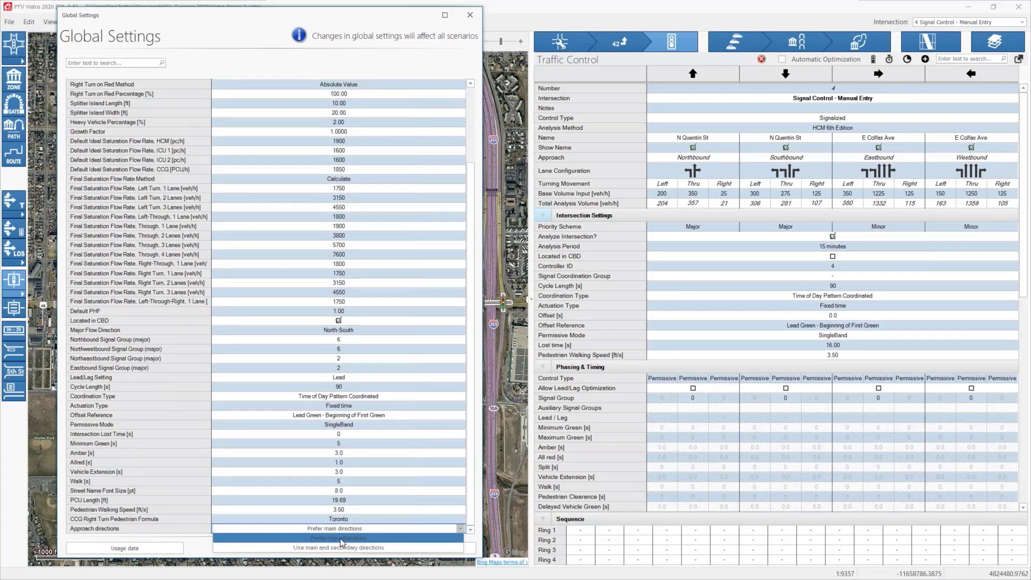
left_click(340, 539)
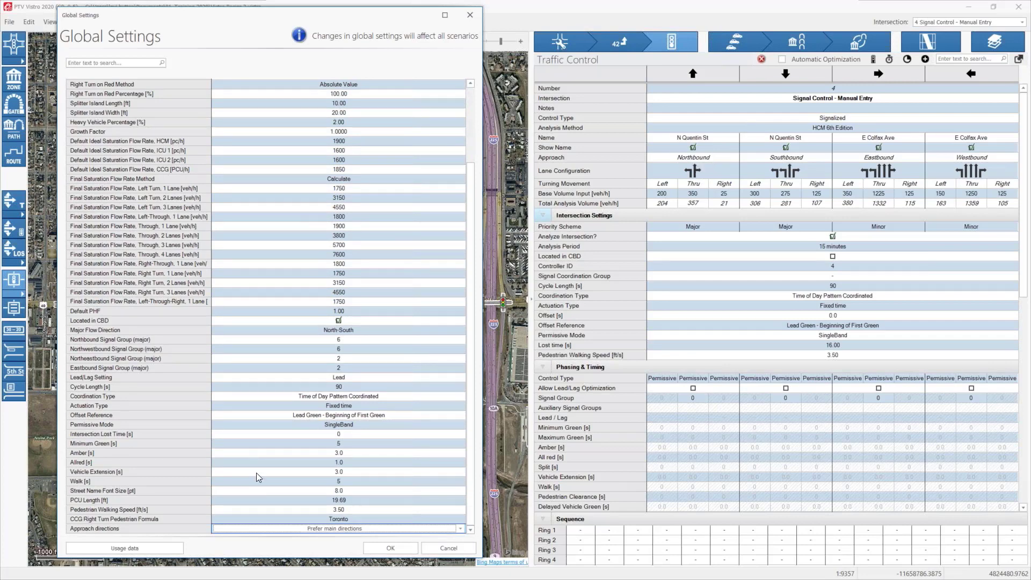
Step: Compare the global defaults with the intersection's own settings and close Global Settings without saving
scroll(292, 489, "up", 4)
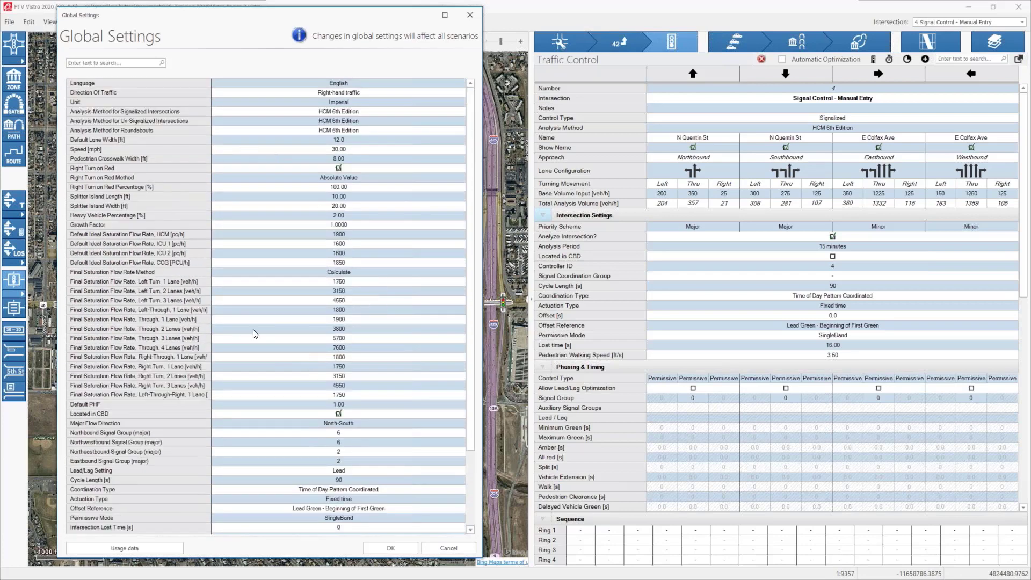
scroll(260, 378, "down", 3)
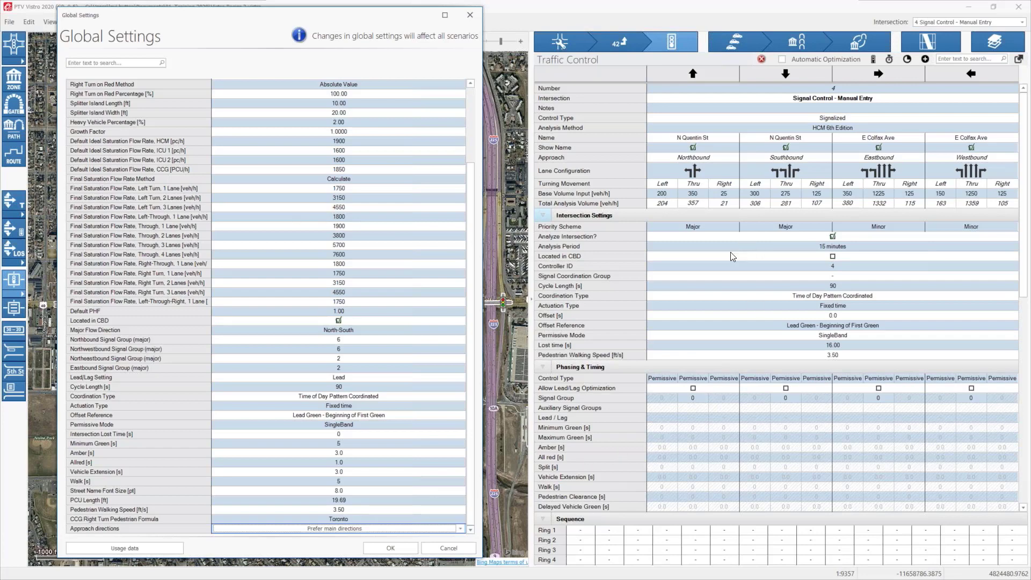
left_click(437, 552)
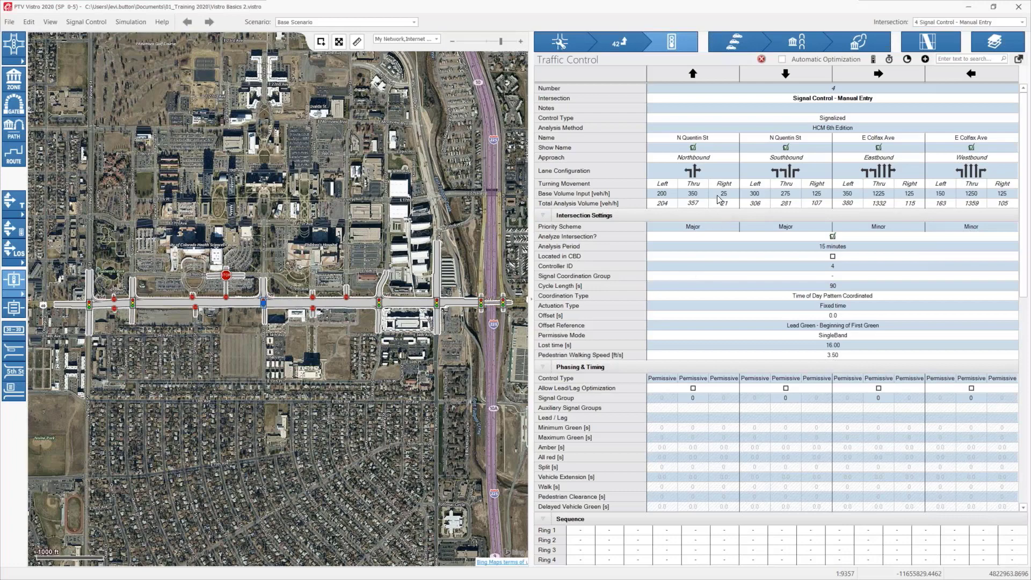
Step: Zoom the map to the N Quentin St and E Colfax Ave intersection and review its setup, volumes and traffic control data
left_click(575, 51)
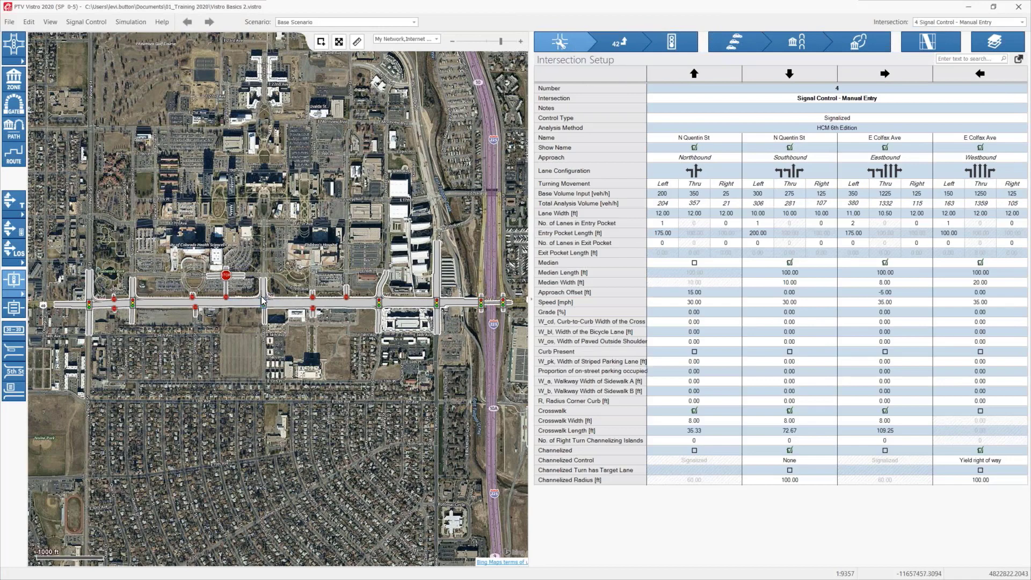
left_click(320, 41)
left_click_drag(240, 270, 293, 338)
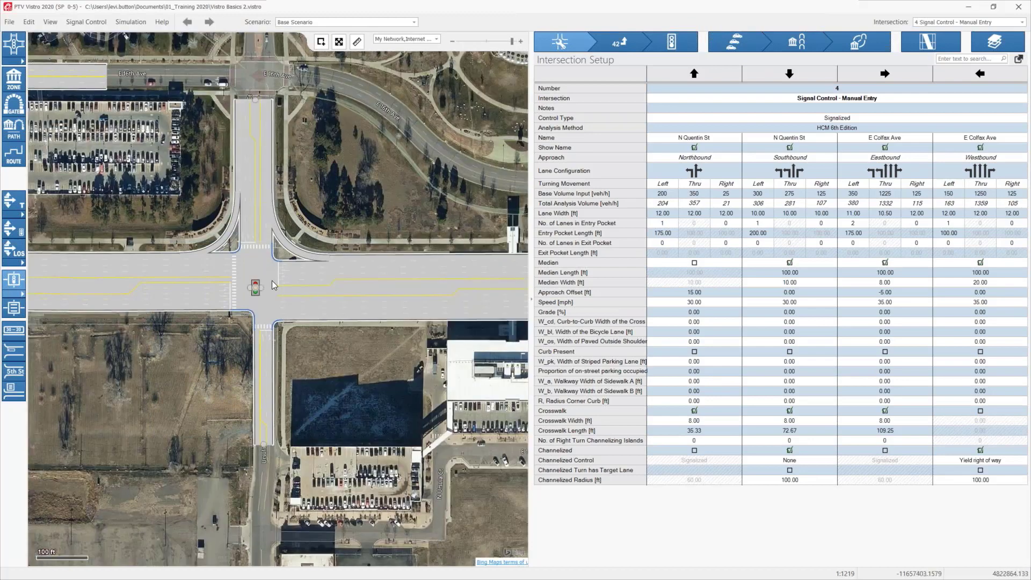
left_click(630, 42)
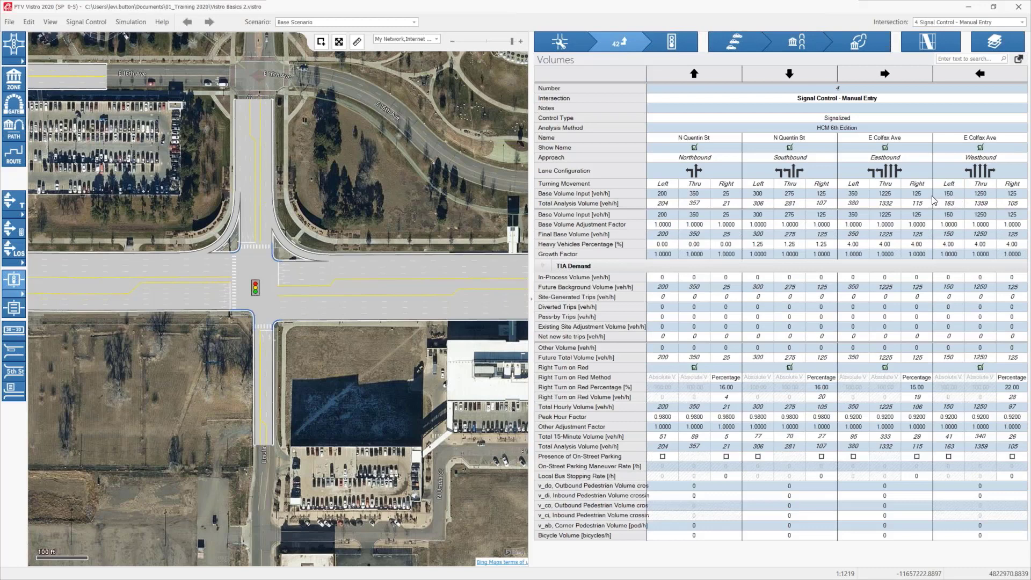
left_click(681, 50)
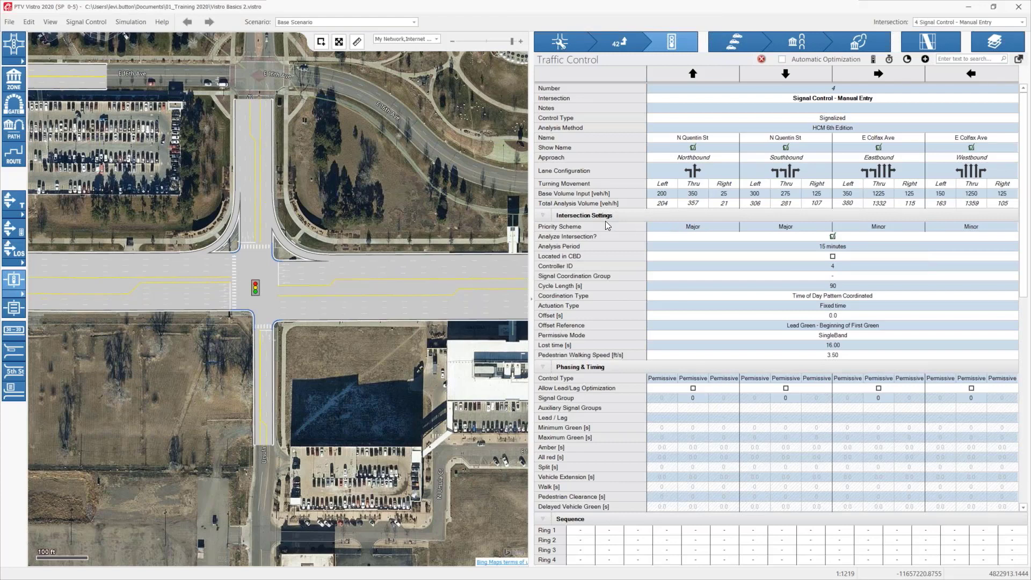
Step: Reopen Global Settings to check the default major flow direction, and close it without changes
left_click(29, 22)
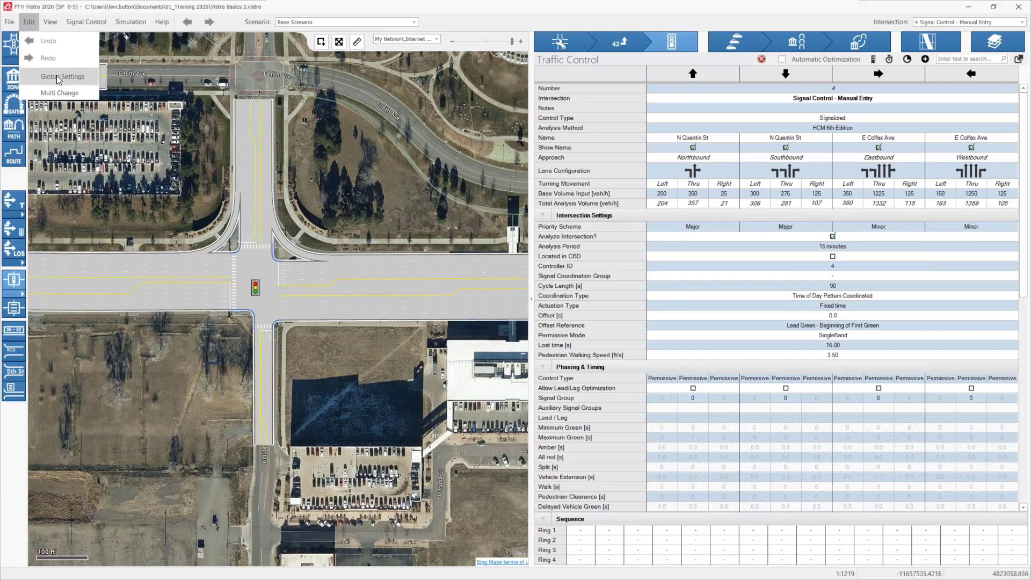
left_click(56, 76)
scroll(528, 380, "down", 7)
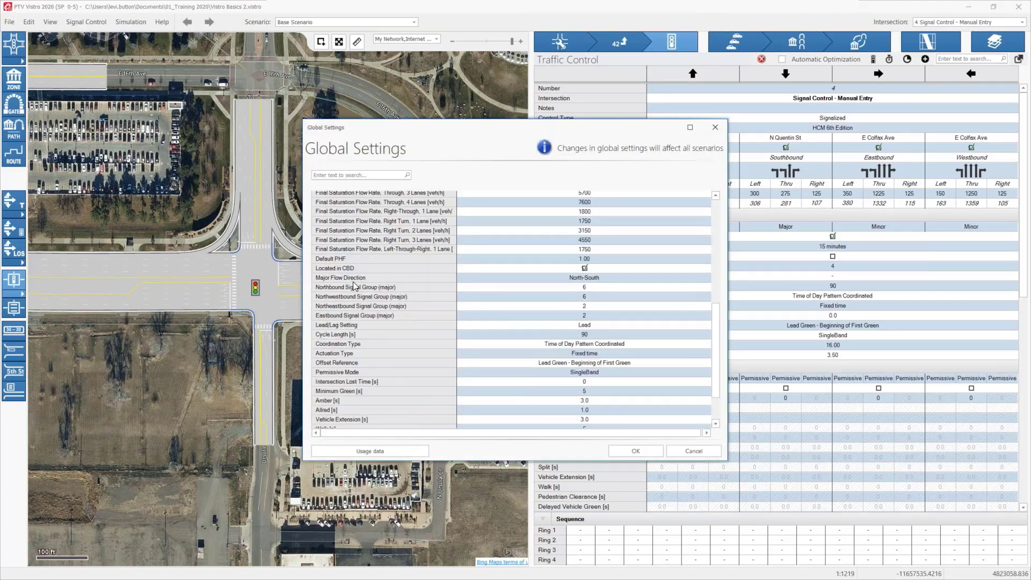
left_click(694, 451)
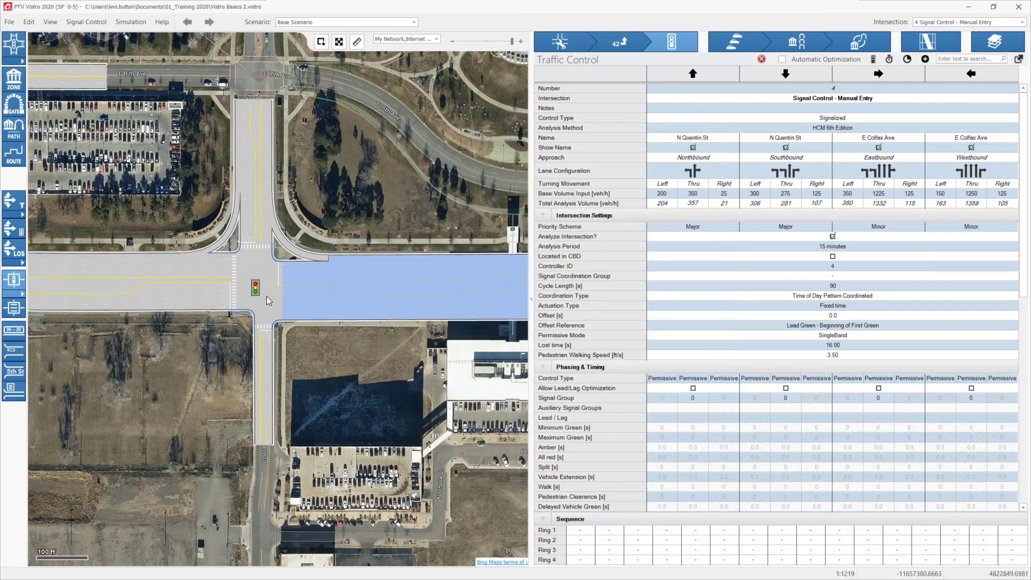
Step: Set the priority scheme to Minor for the northbound and southbound N Quentin St approaches, keeping westbound E Colfax Ave as Major
left_click(682, 227)
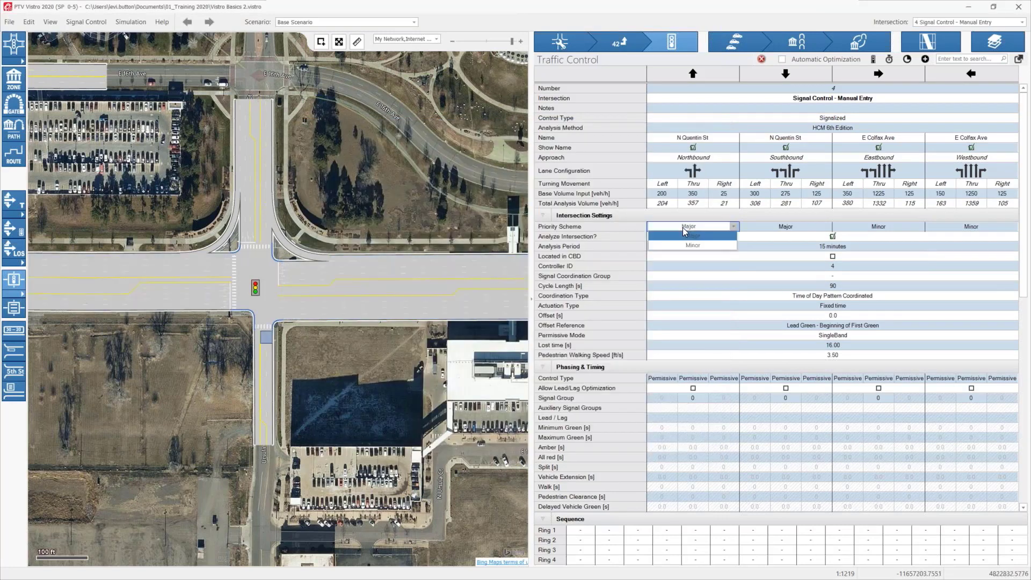
left_click(685, 231)
left_click(693, 245)
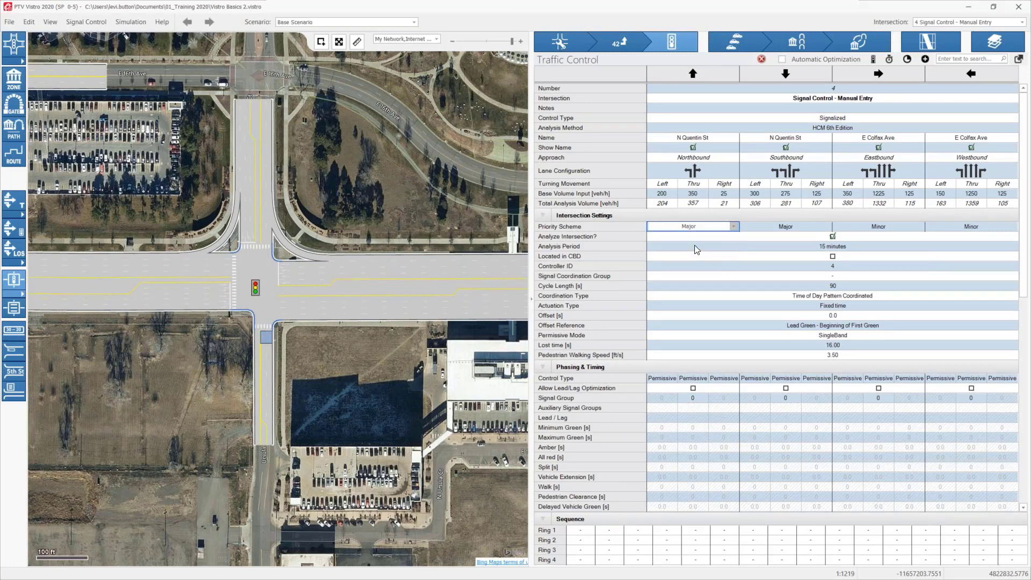
left_click(771, 229)
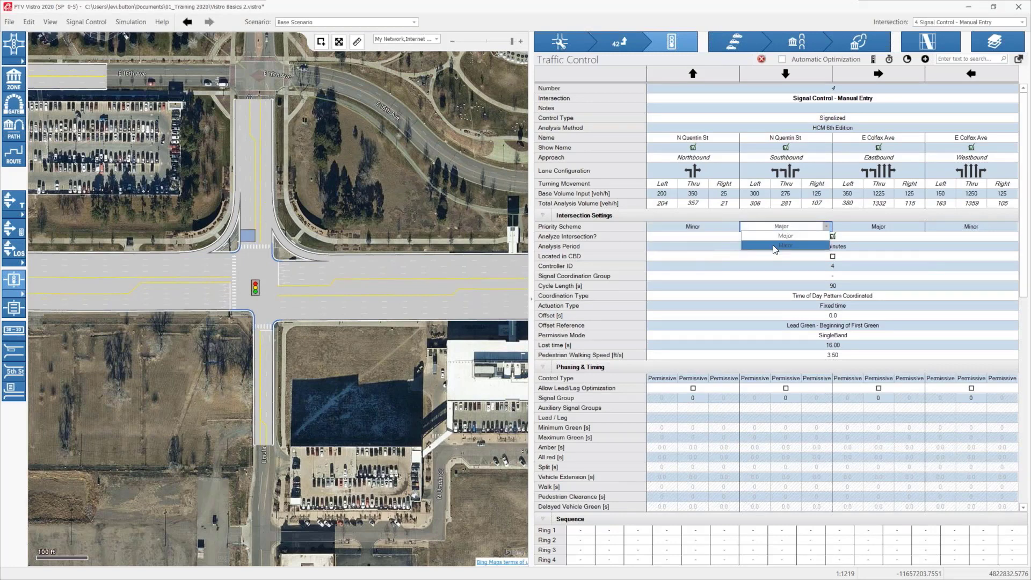
left_click(772, 245)
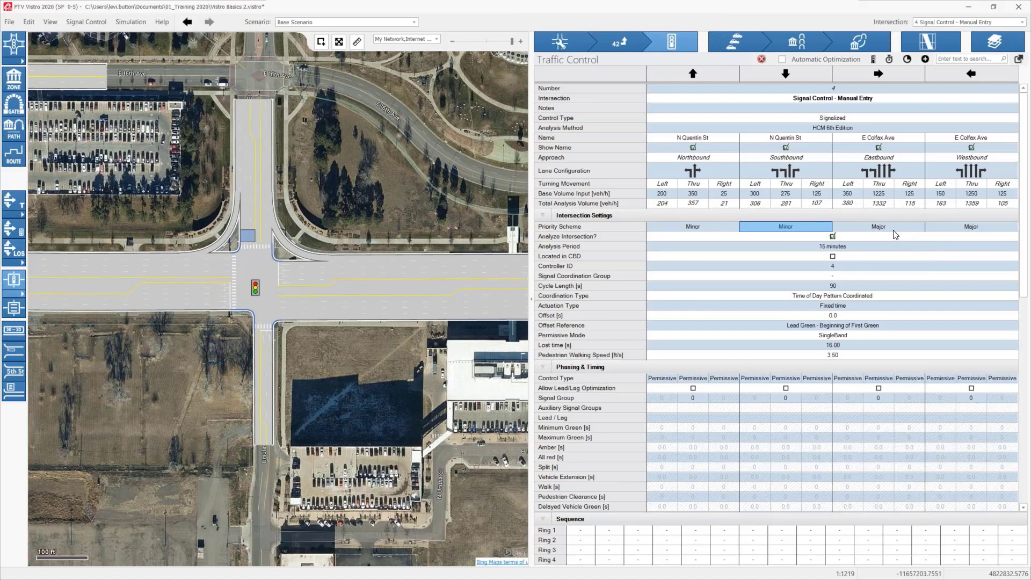
left_click(951, 228)
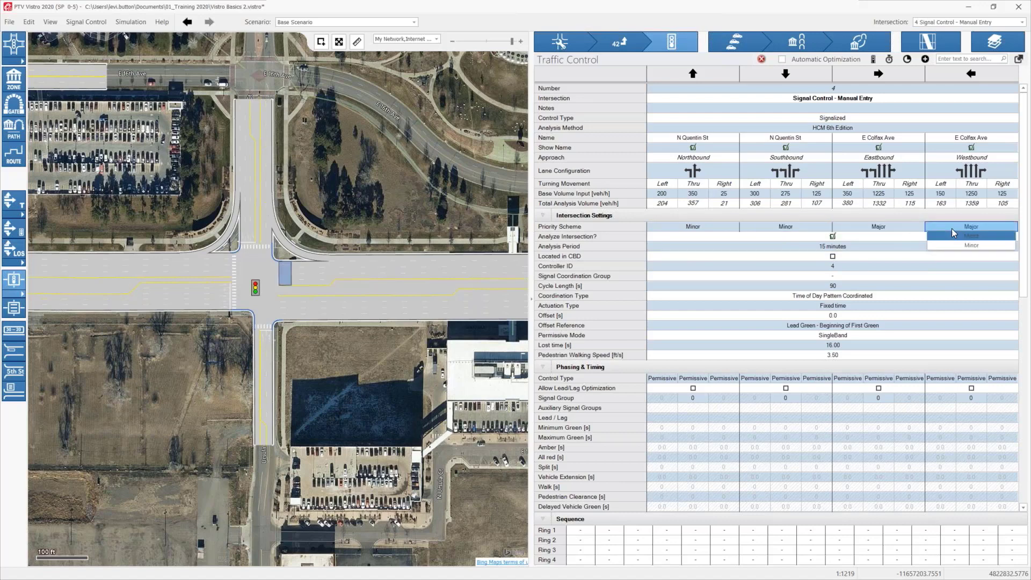
left_click(409, 401)
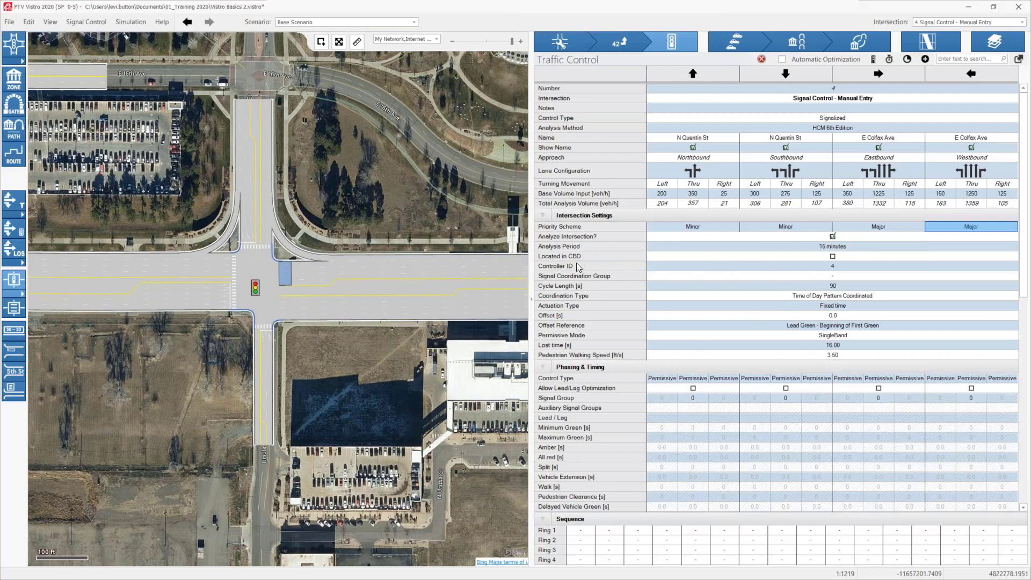
Step: Toggle the intersection's Located in CBD setting on and off, and look up the CBD default in Global Settings without saving
left_click(832, 257)
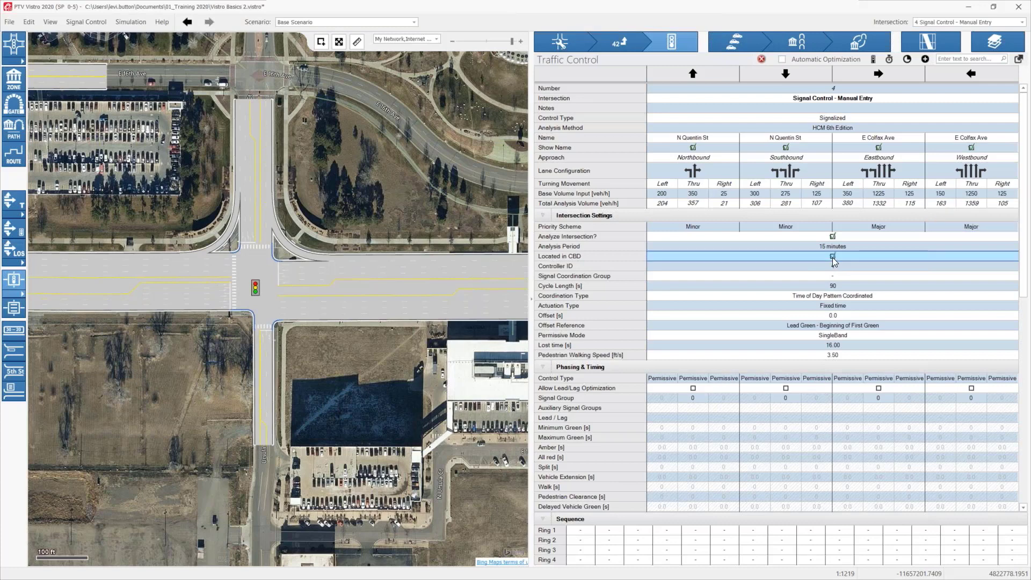
left_click(832, 257)
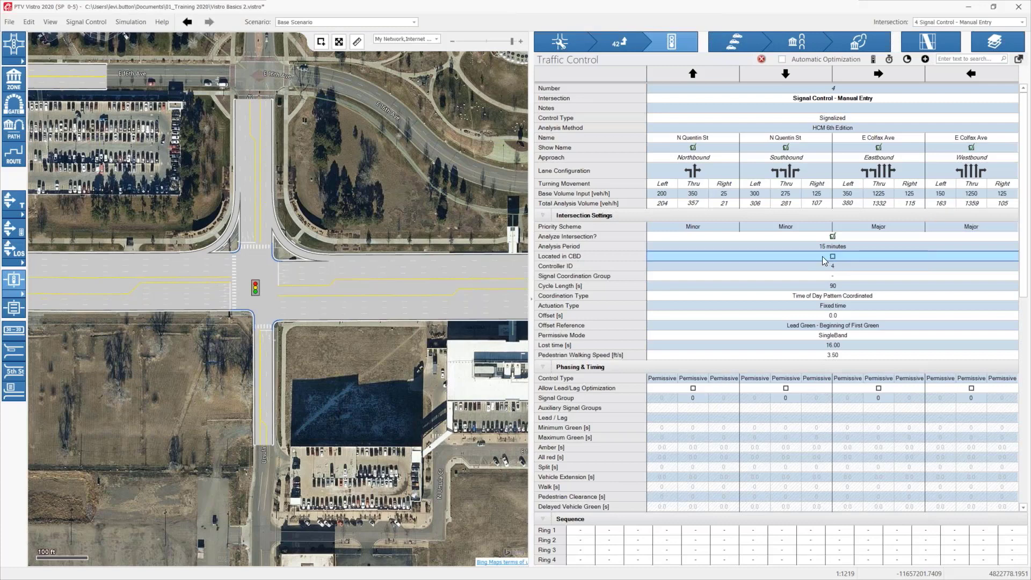
left_click(30, 21)
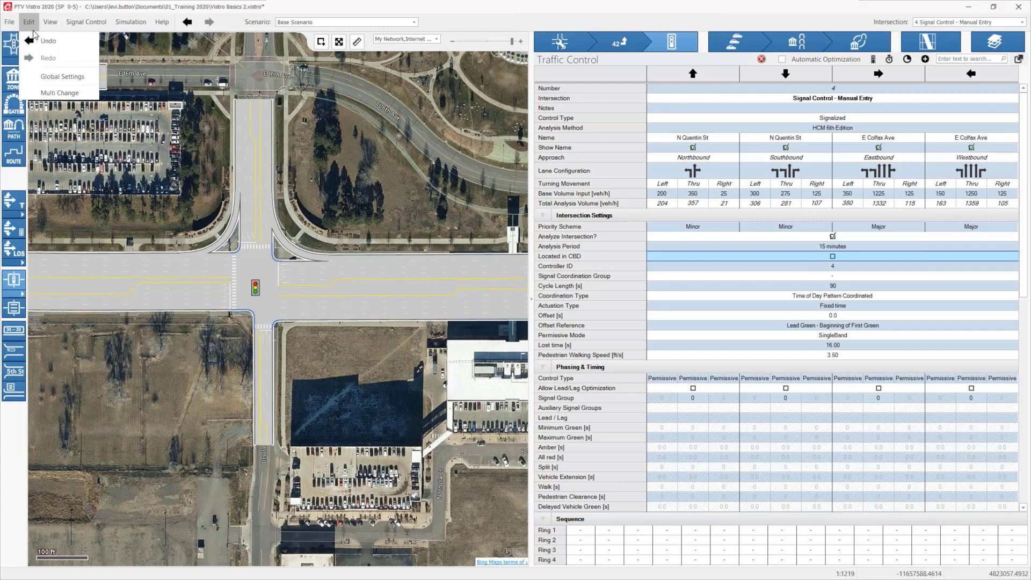
left_click(53, 79)
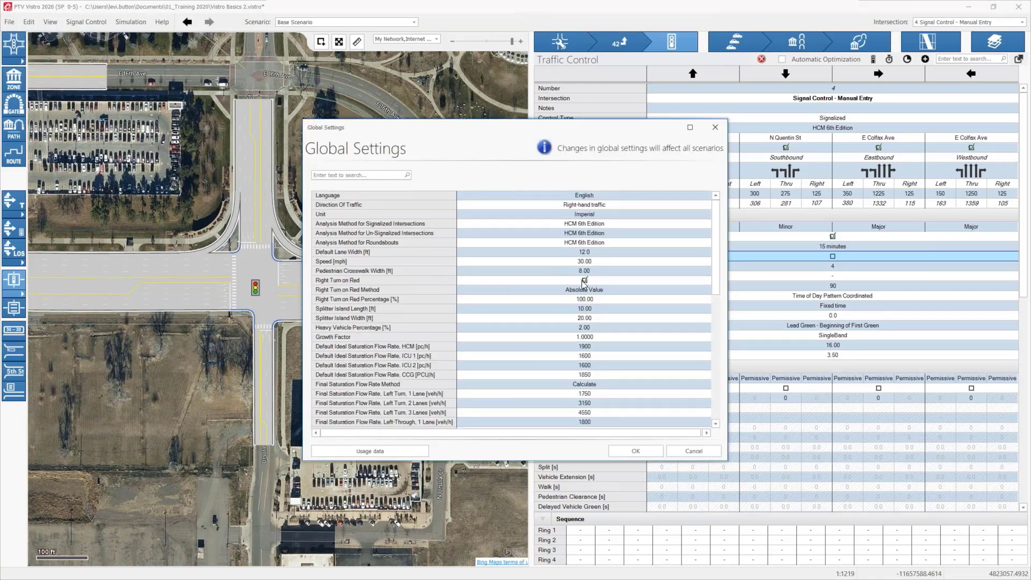
scroll(584, 357, "down", 7)
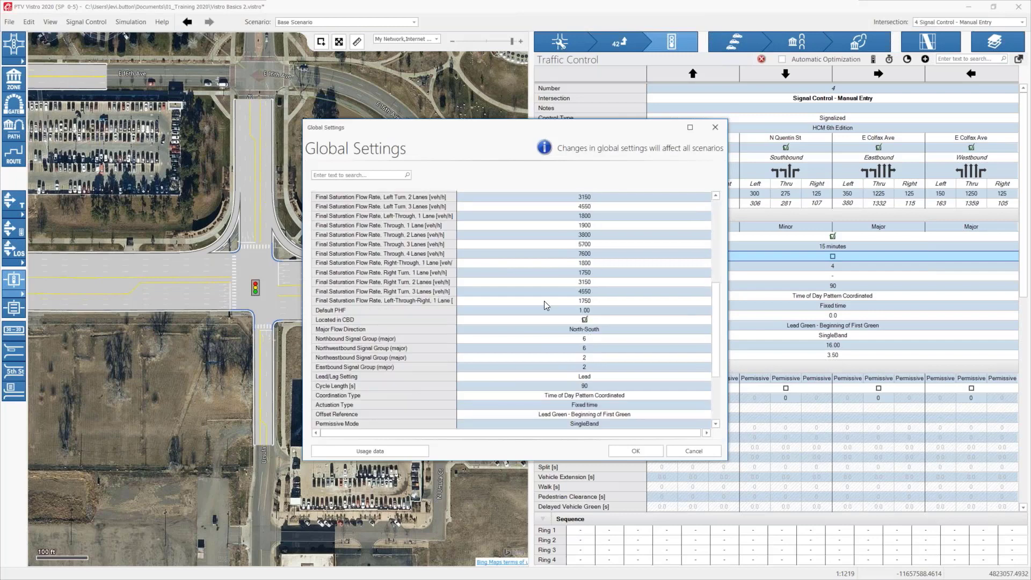
left_click(365, 177)
type("cbd")
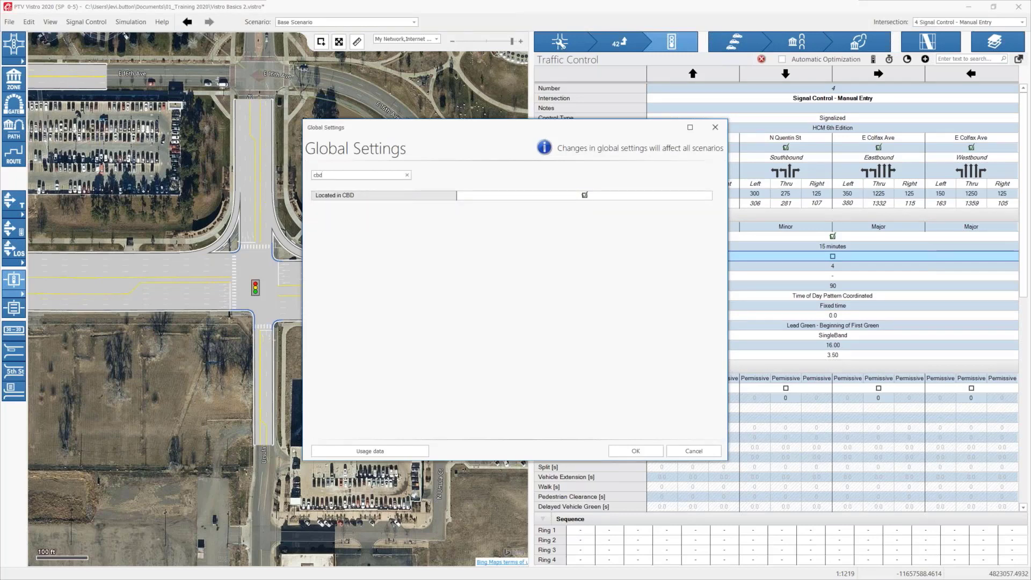
left_click(700, 450)
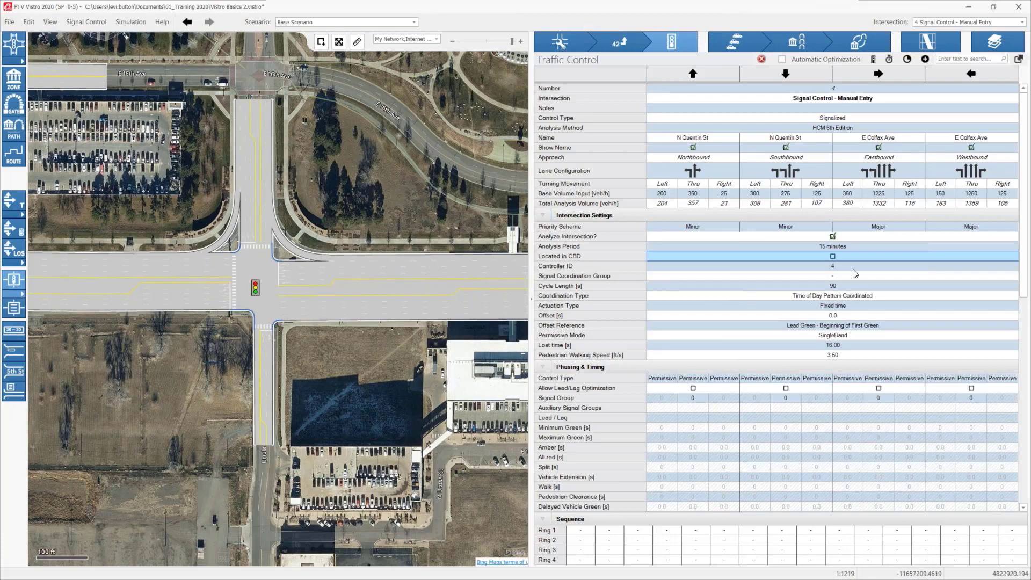
scroll(295, 313, "down", 2)
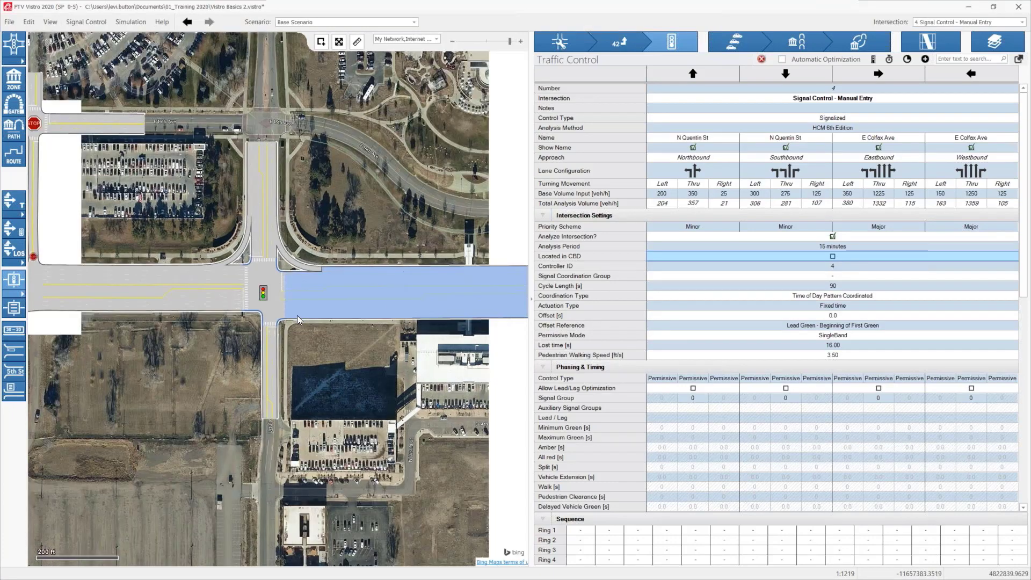
scroll(299, 319, "down", 2)
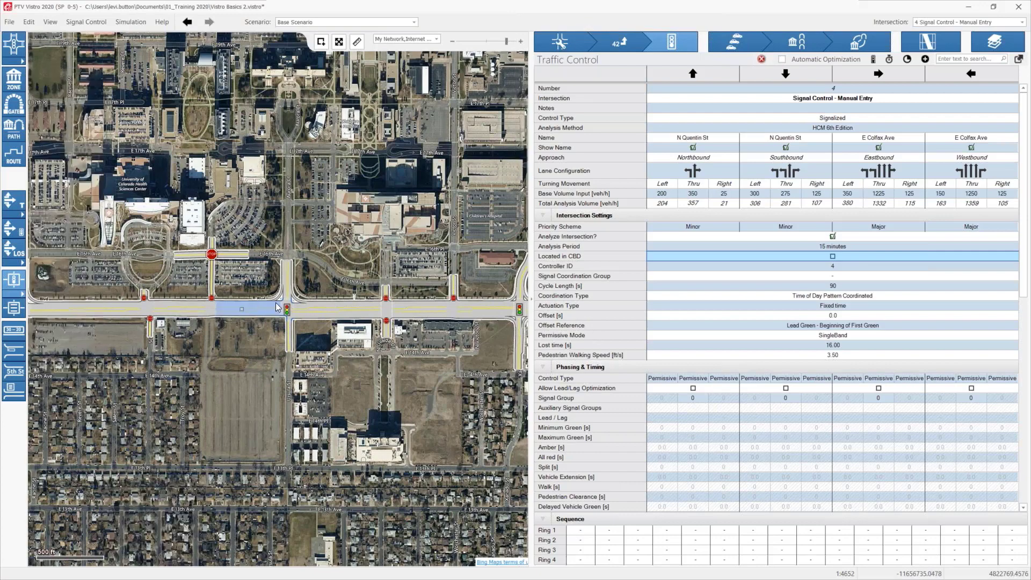
scroll(279, 303, "up", 1)
scroll(310, 321, "up", 2)
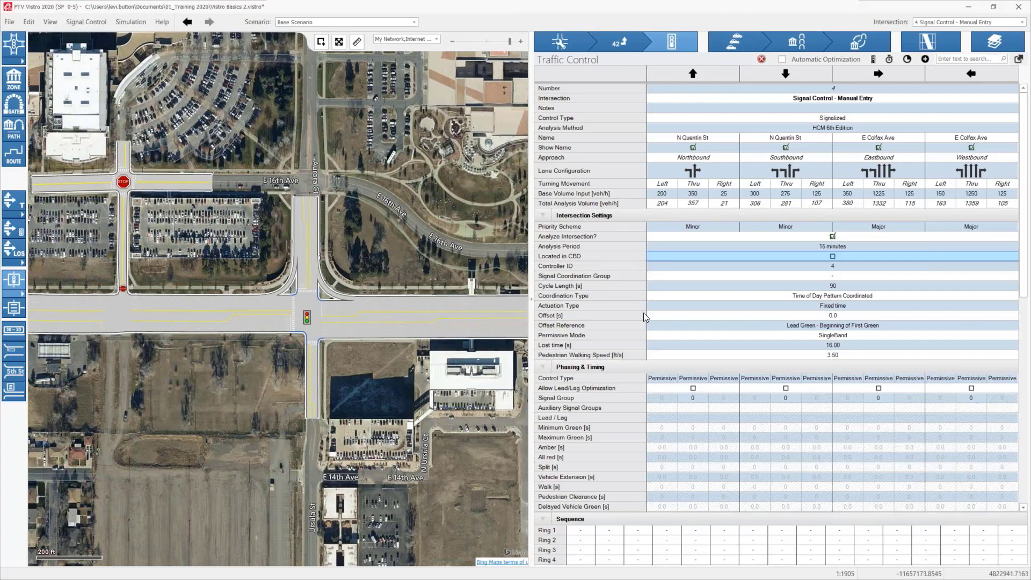
Step: Open Multi Change to view the network's list of intersections, and close it without applying anything
left_click(36, 25)
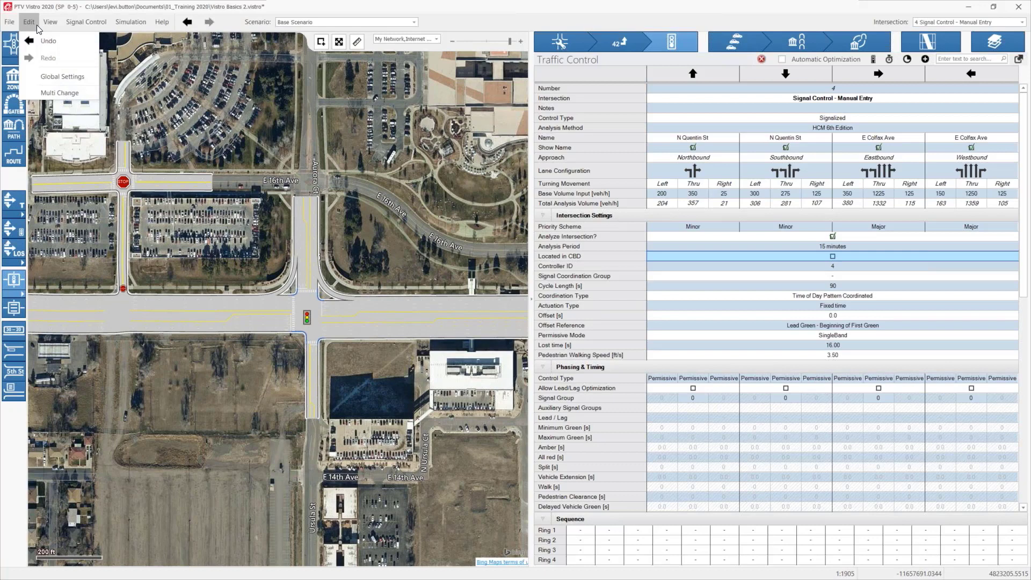
left_click(60, 95)
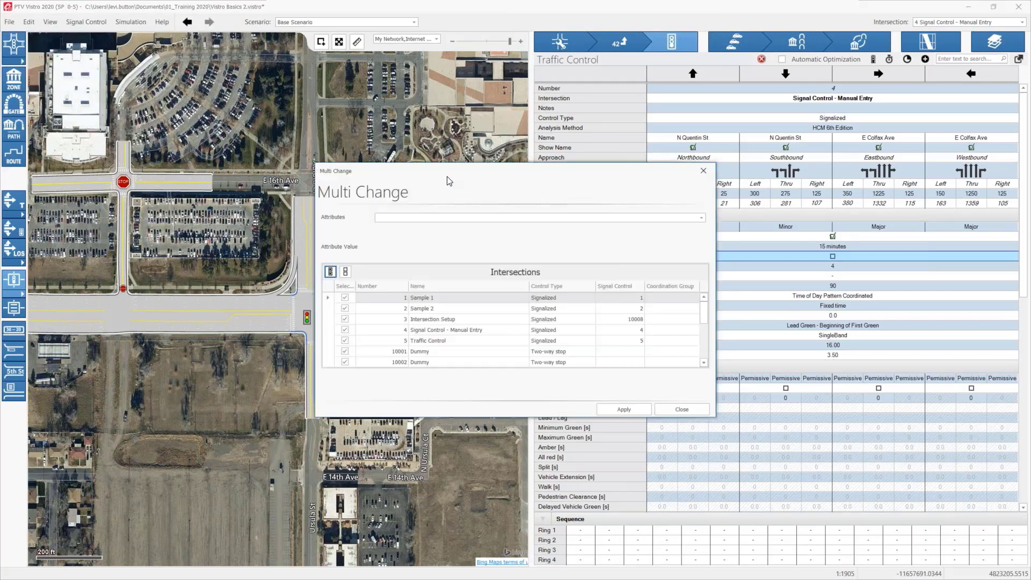
left_click_drag(432, 179, 219, 53)
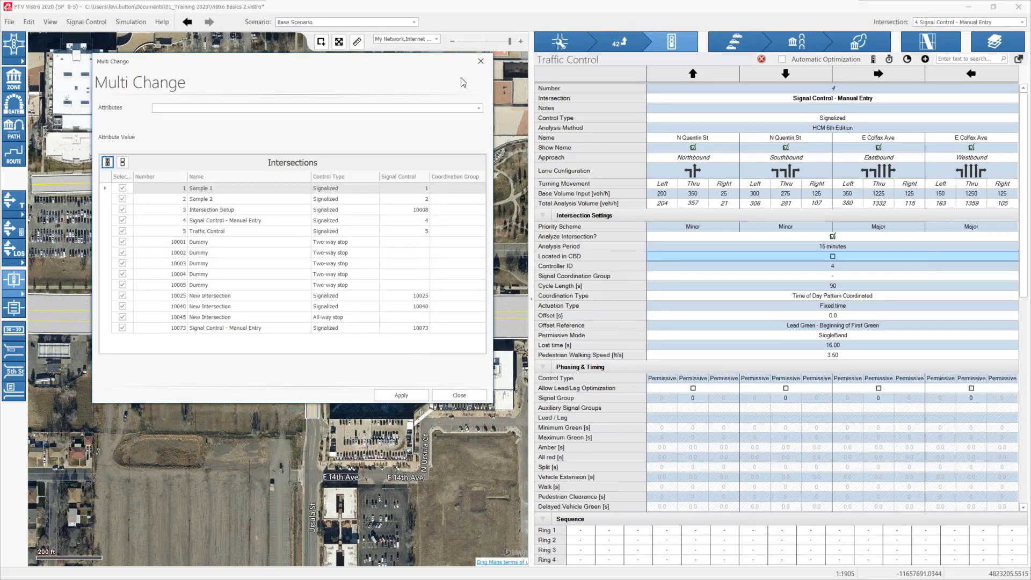
left_click(480, 61)
Step: Reopen Multi Change and choose the CBD attribute with the value False, keeping the full intersection list in view
left_click(28, 21)
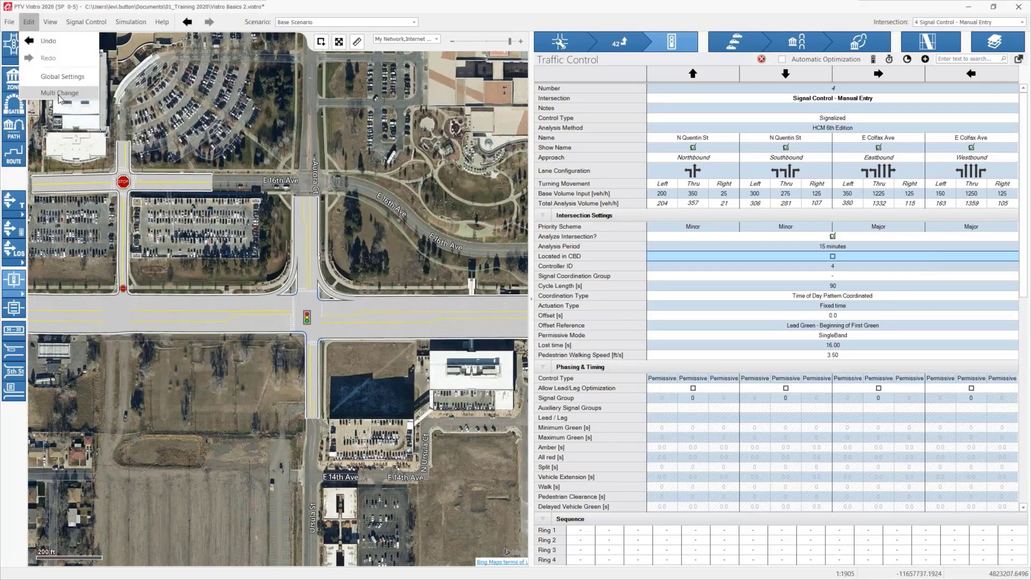
left_click(59, 95)
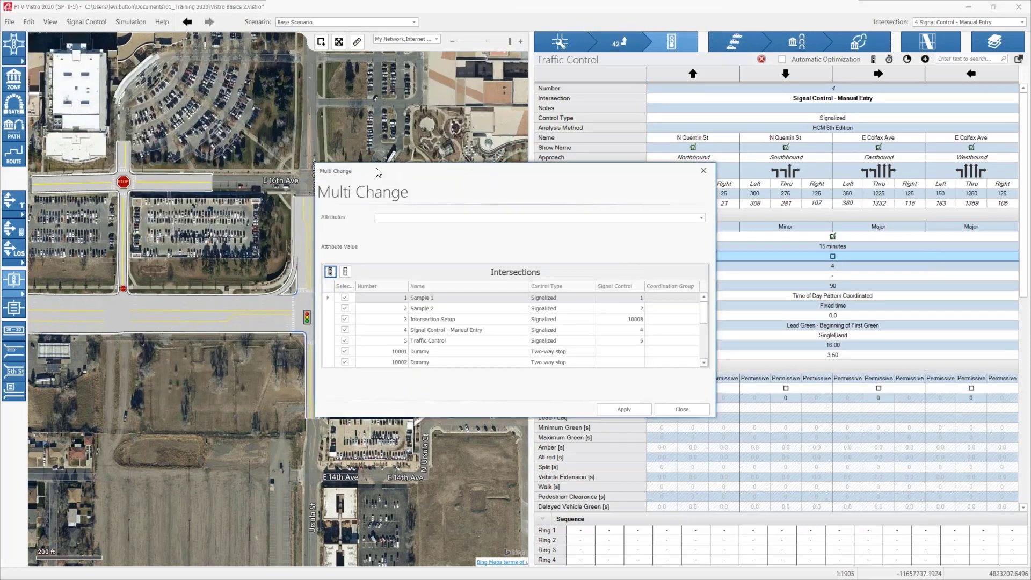
left_click_drag(375, 172, 176, 154)
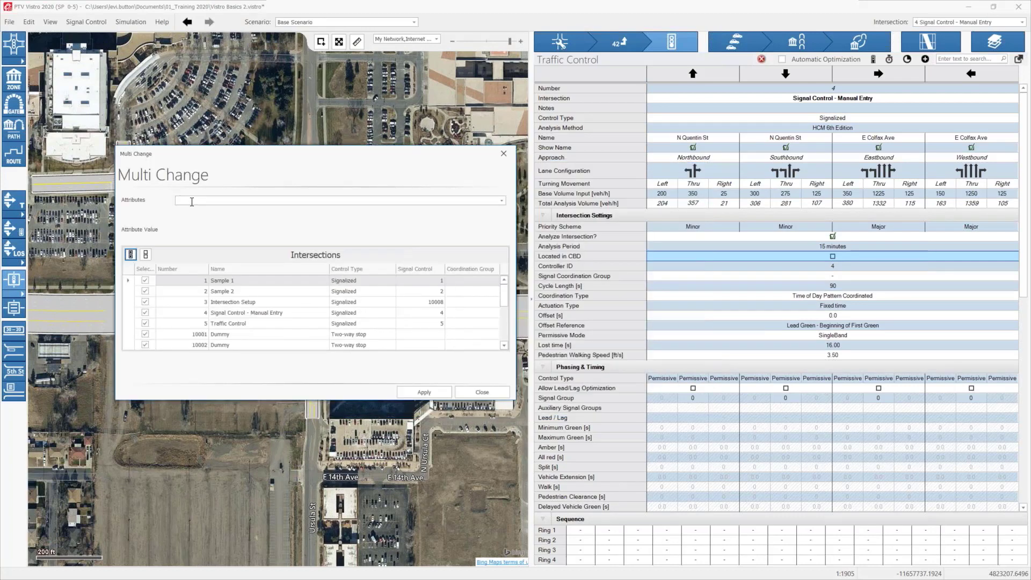
left_click(501, 200)
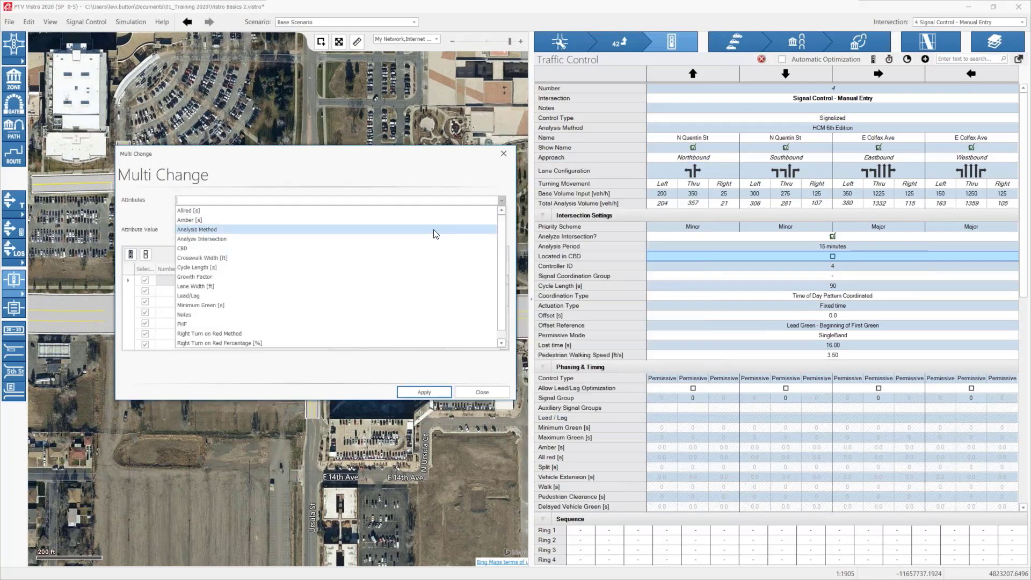
left_click(180, 249)
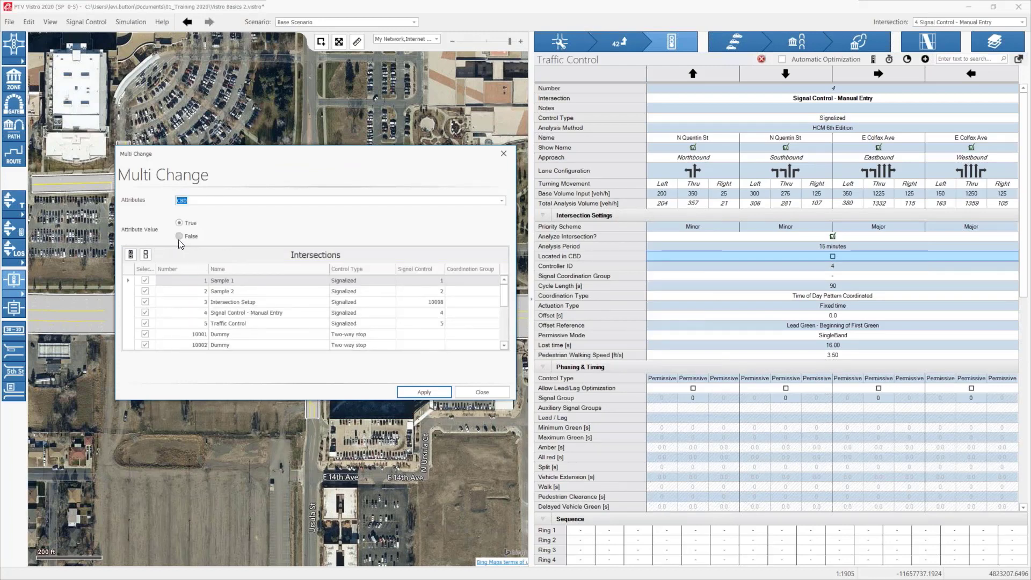
left_click(183, 236)
left_click_drag(235, 145, 230, 51)
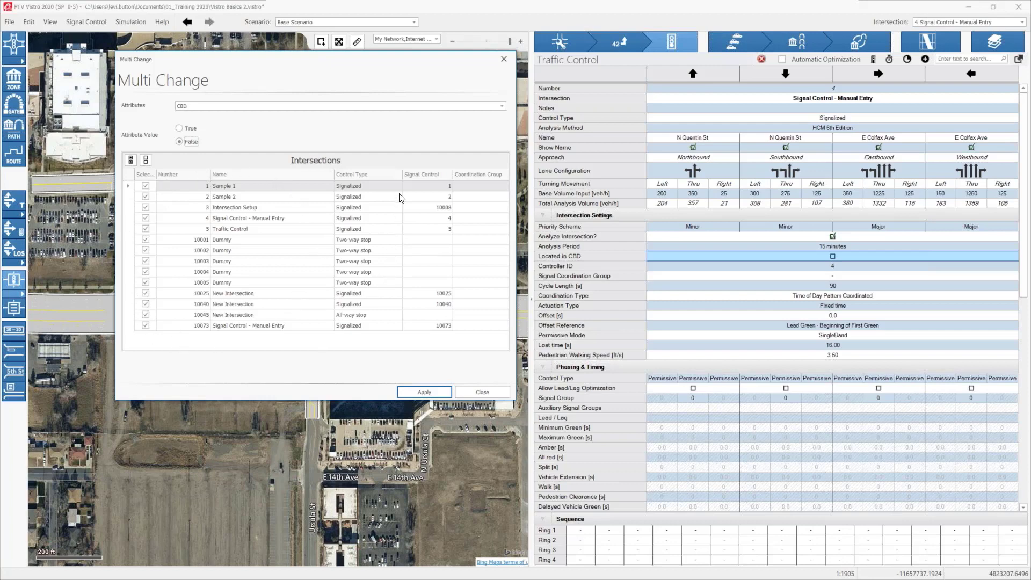
Step: Filter the Multi Change intersection list by control type to Signalized only
left_click(398, 173)
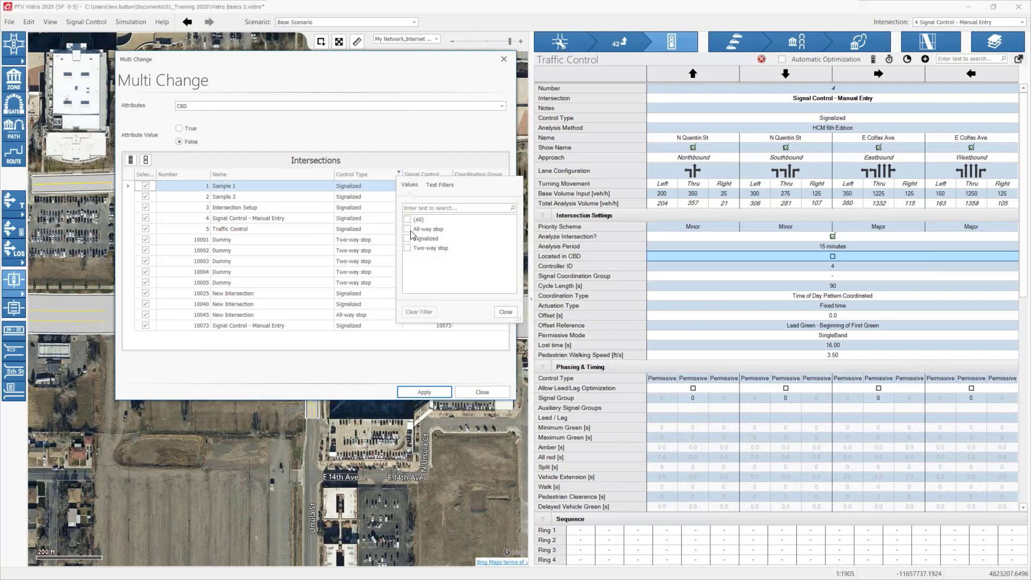
left_click(407, 238)
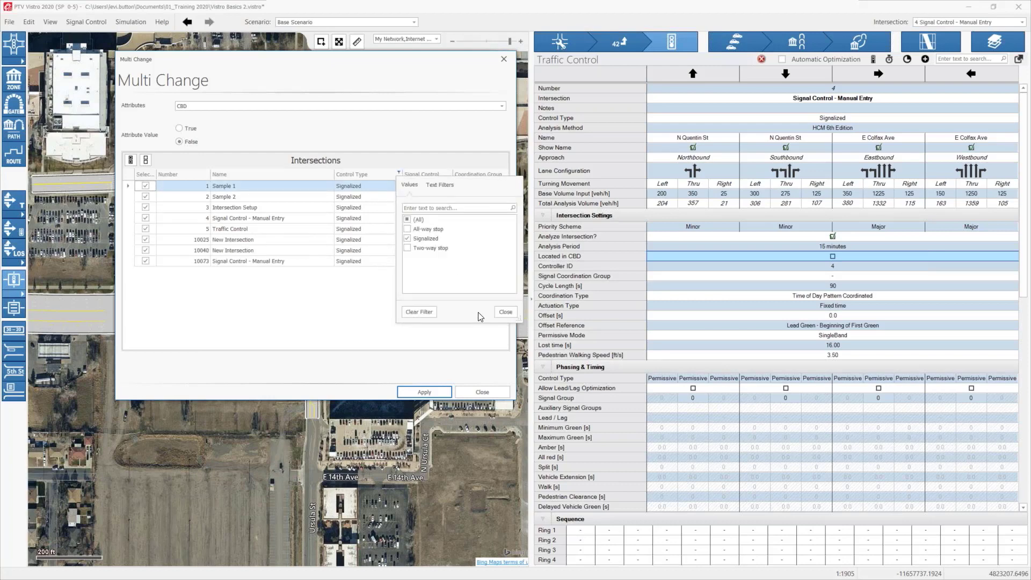
left_click(513, 312)
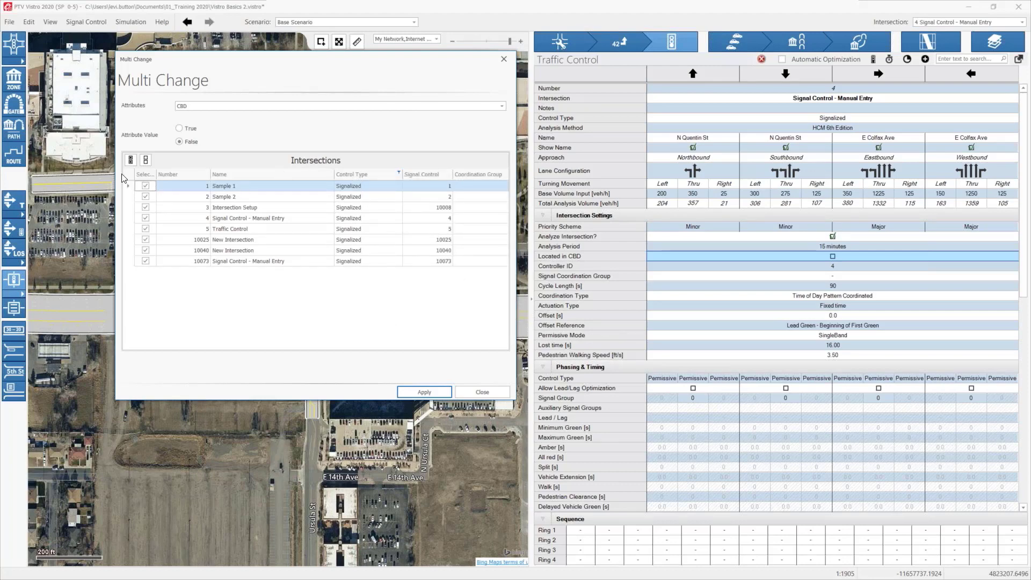
Step: Deselect all listed intersections and try to apply the CBD value False with none selected
left_click(145, 160)
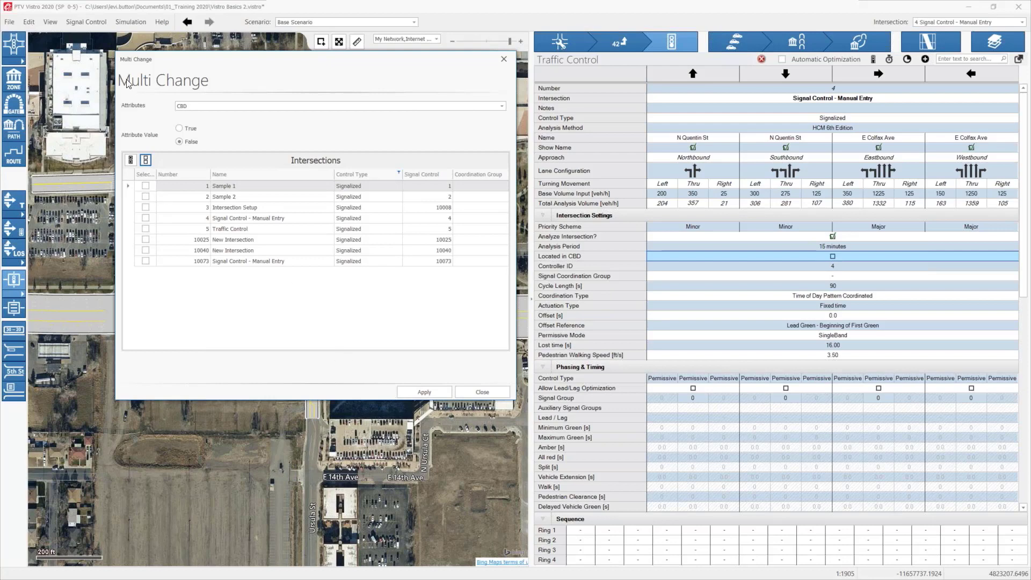
left_click(196, 106)
left_click(424, 396)
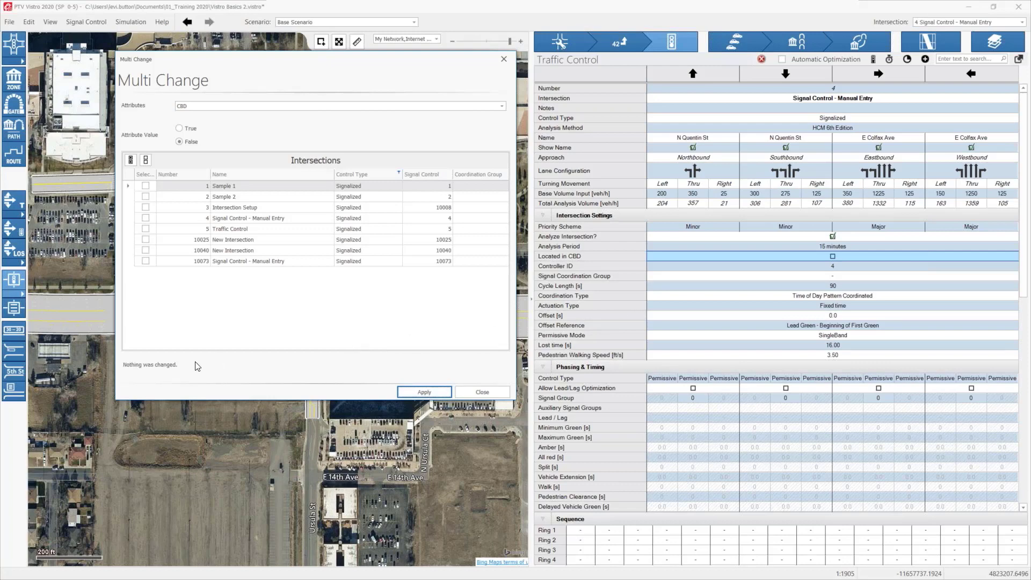
Step: Select all listed signalized intersections and apply the CBD value True to them
left_click(180, 128)
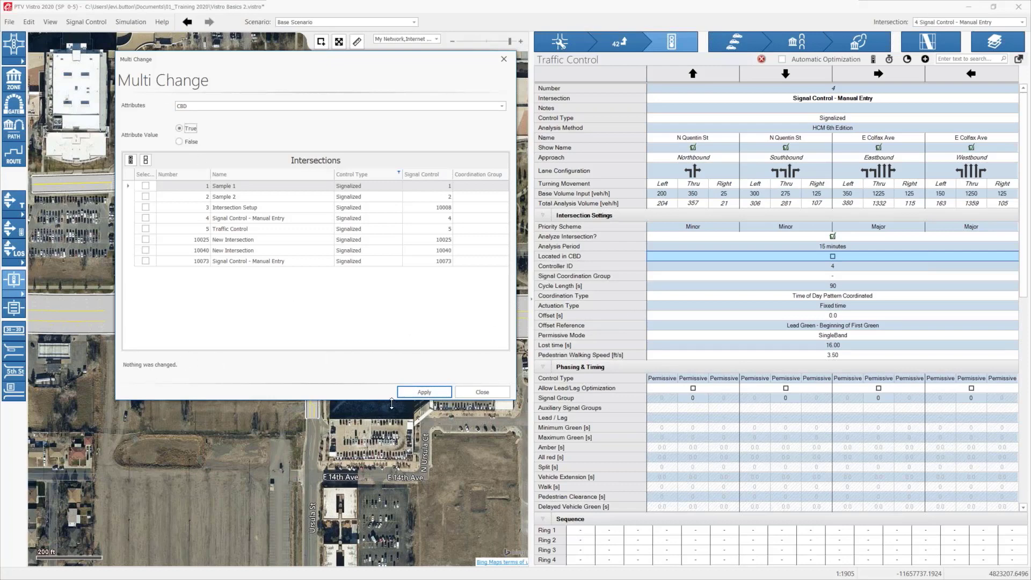
left_click(130, 160)
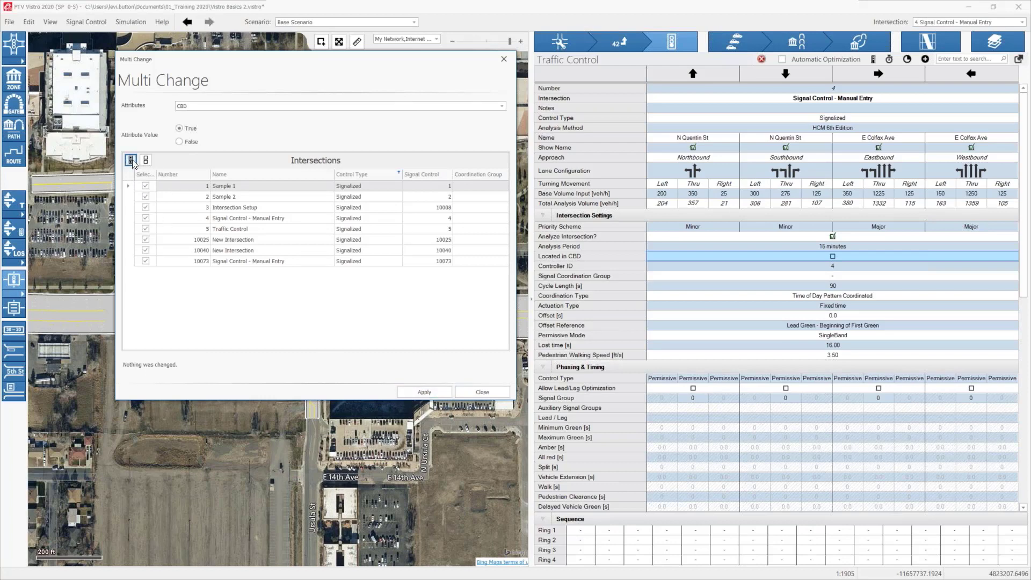
left_click(435, 391)
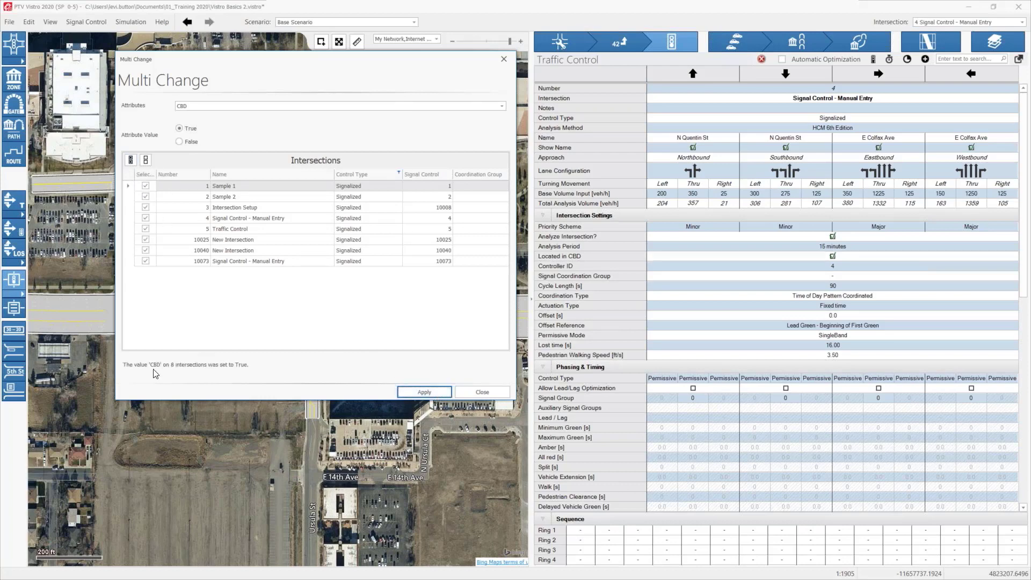
Step: Apply the CBD value False to the selected signalized intersections and close Multi Change
left_click(180, 140)
left_click(448, 392)
left_click(488, 391)
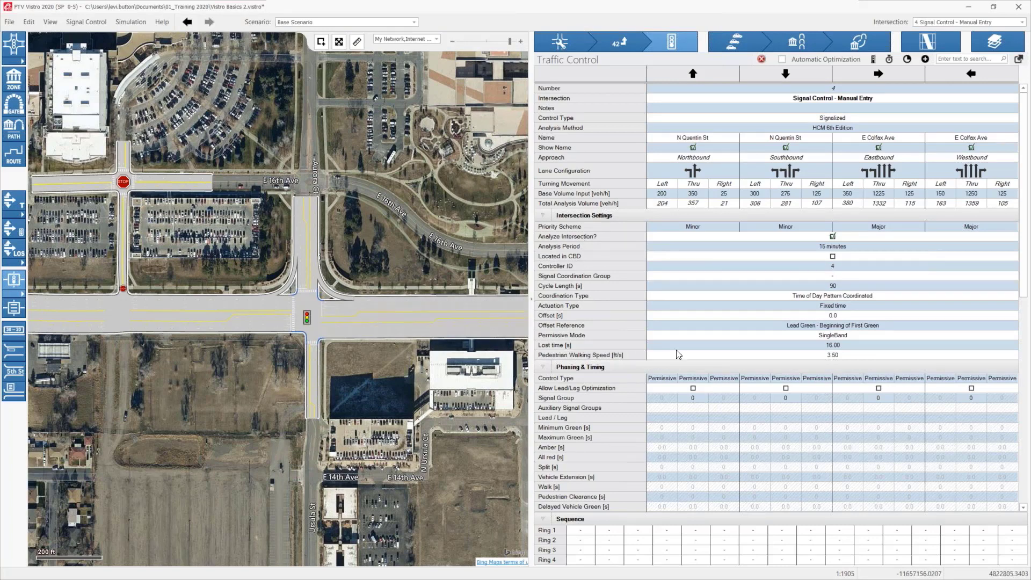
Step: Set intersection 4's cycle length to 120 s and its coordination type to Time of Day Pattern Coordinated
left_click(820, 286)
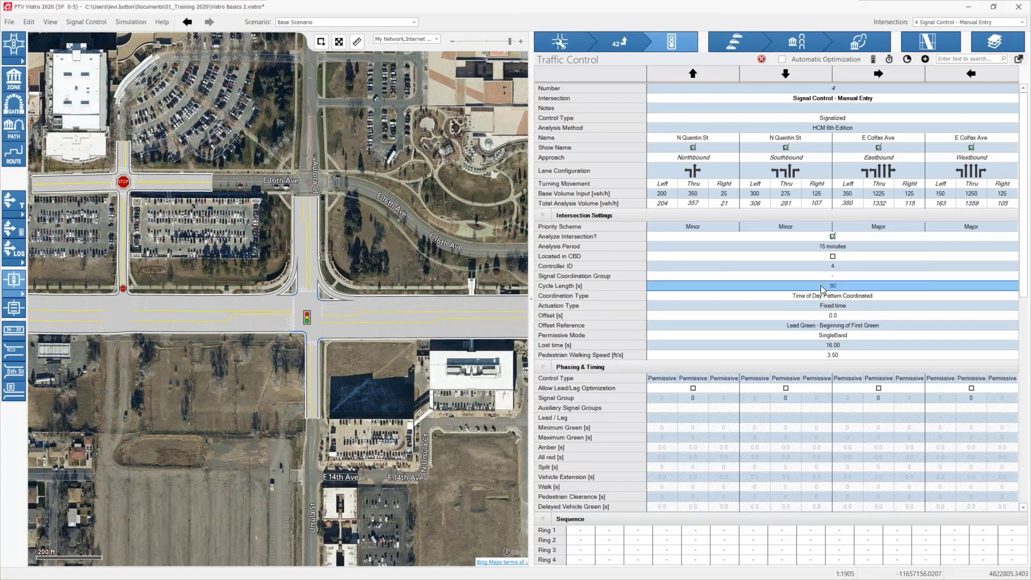
type("120")
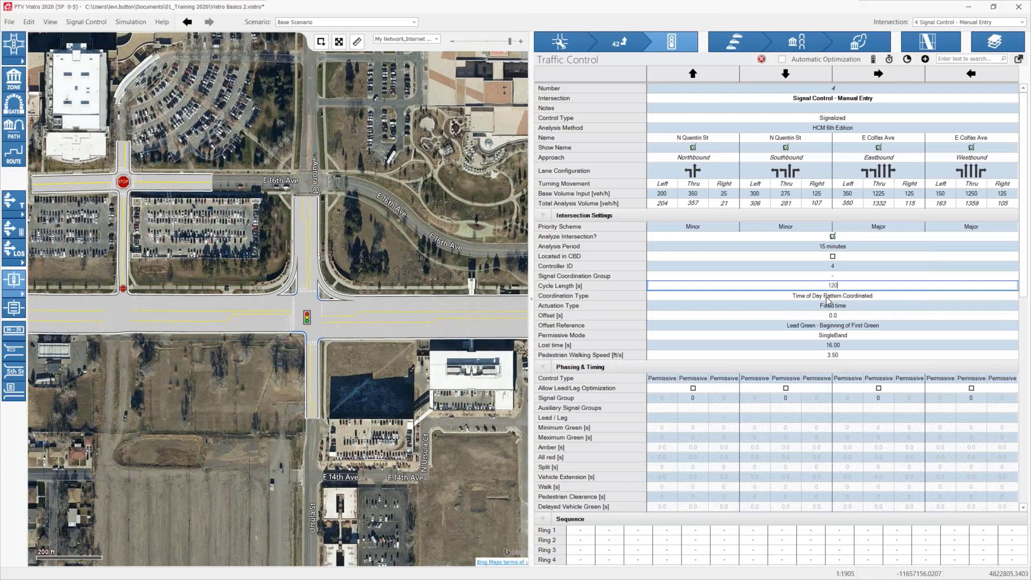
left_click(794, 296)
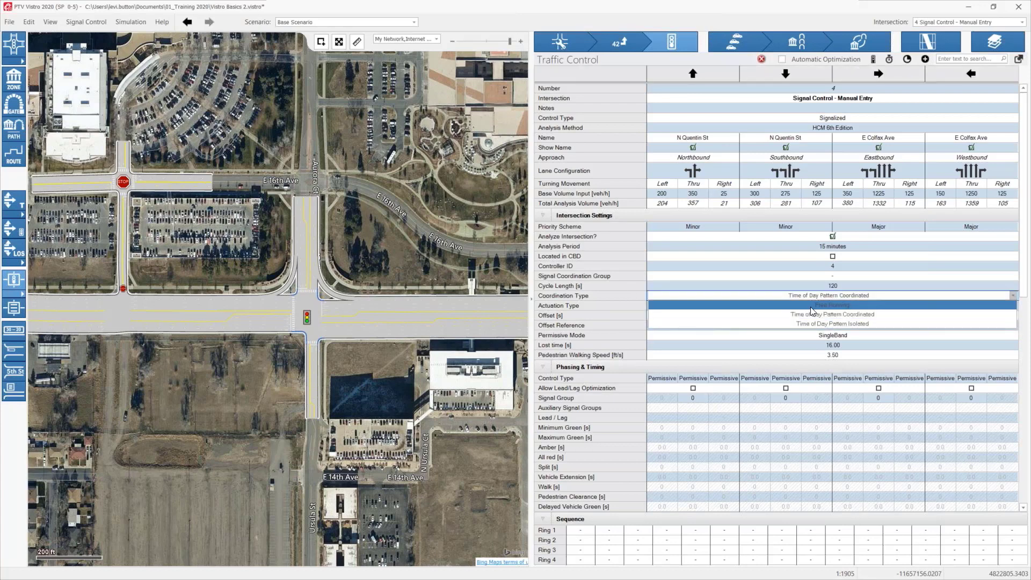
left_click(780, 314)
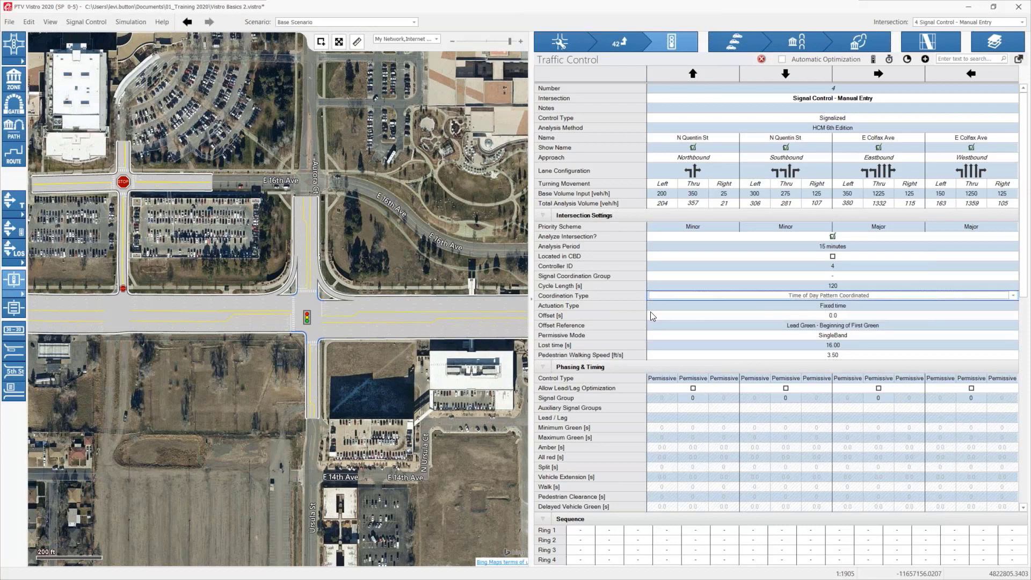
Step: Set the intersection's actuation type to Semi-actuated and its offset to 17 s
left_click(830, 310)
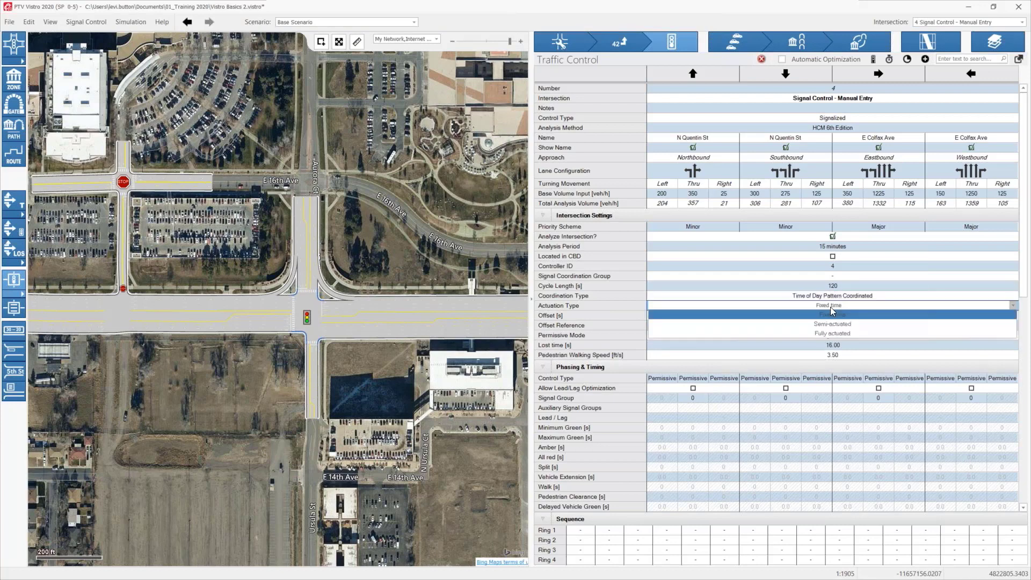
left_click(859, 326)
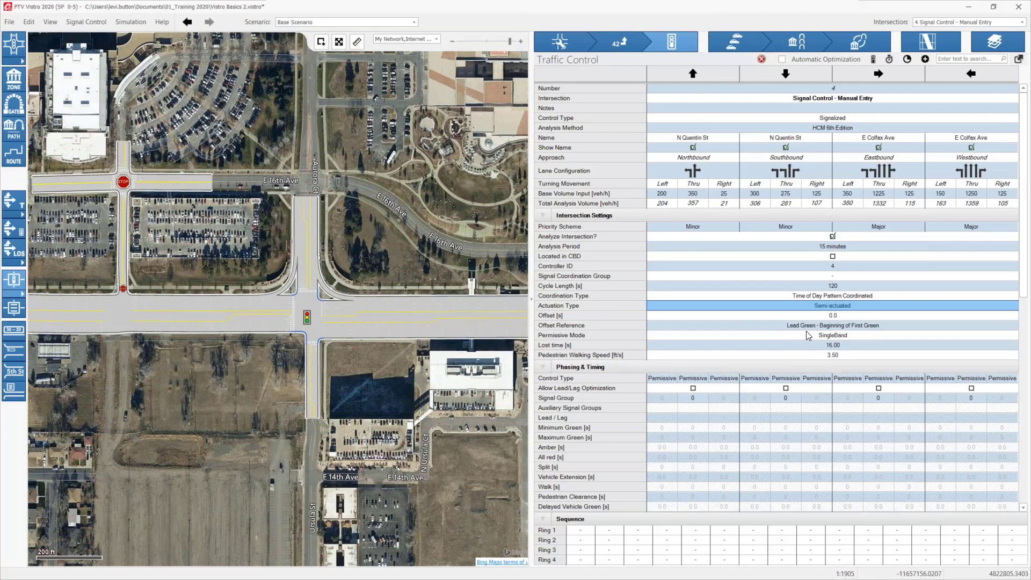
left_click(825, 314)
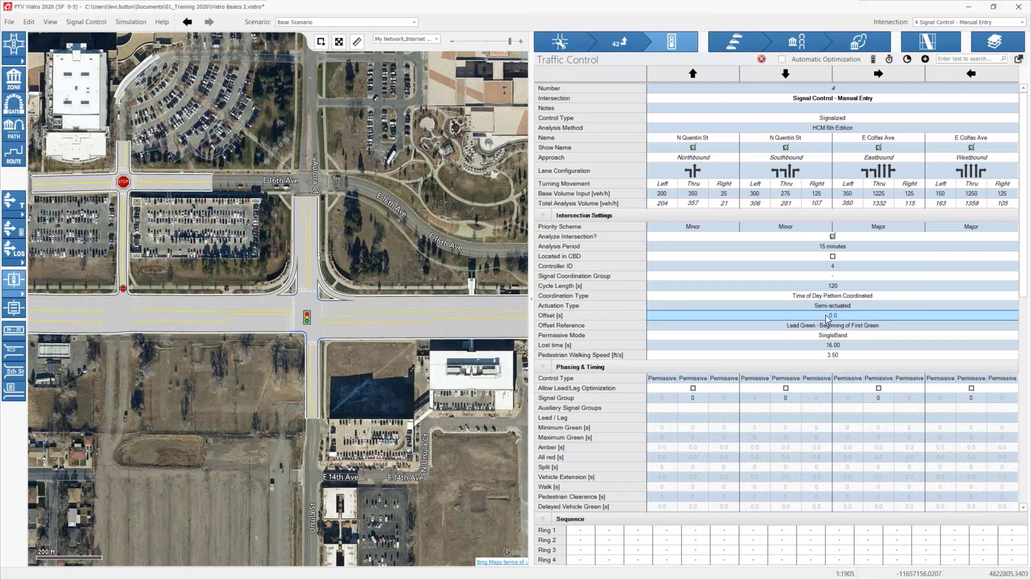
type("10")
type("70")
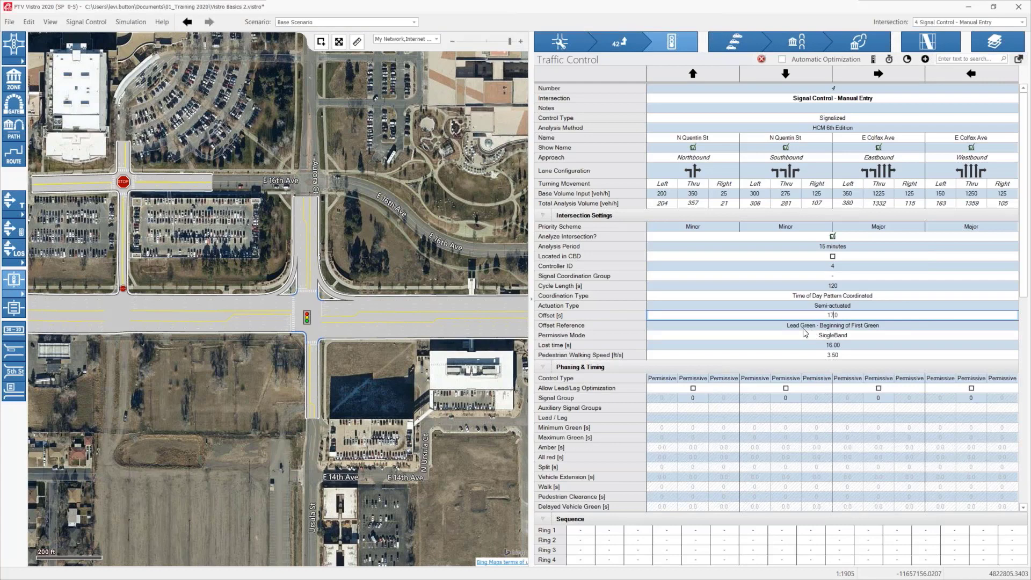
Step: Keep the offset reference at Lead Green - Beginning of First Green and the permissive mode at SingleBand
left_click(913, 328)
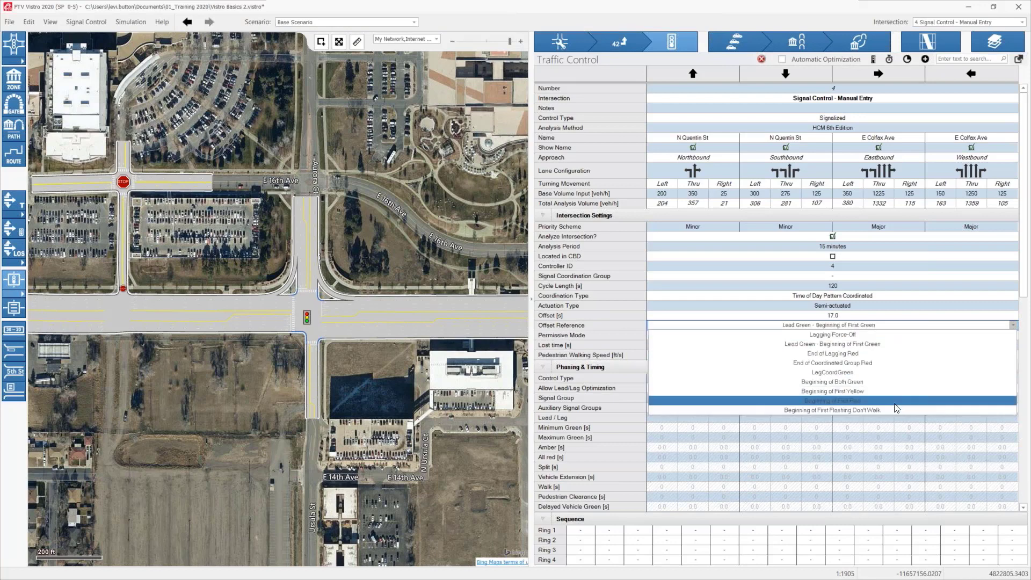
left_click(898, 346)
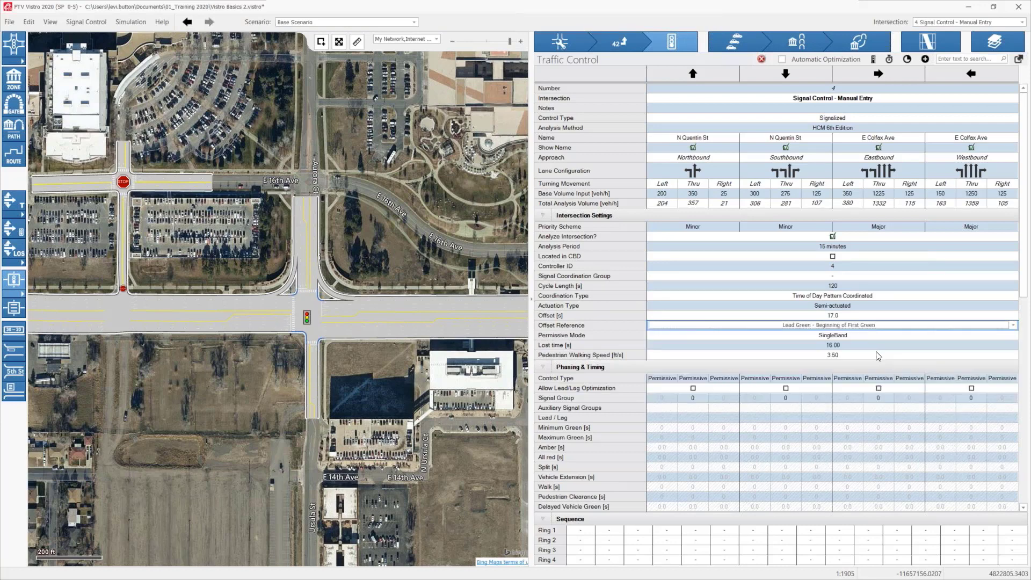
left_click(846, 334)
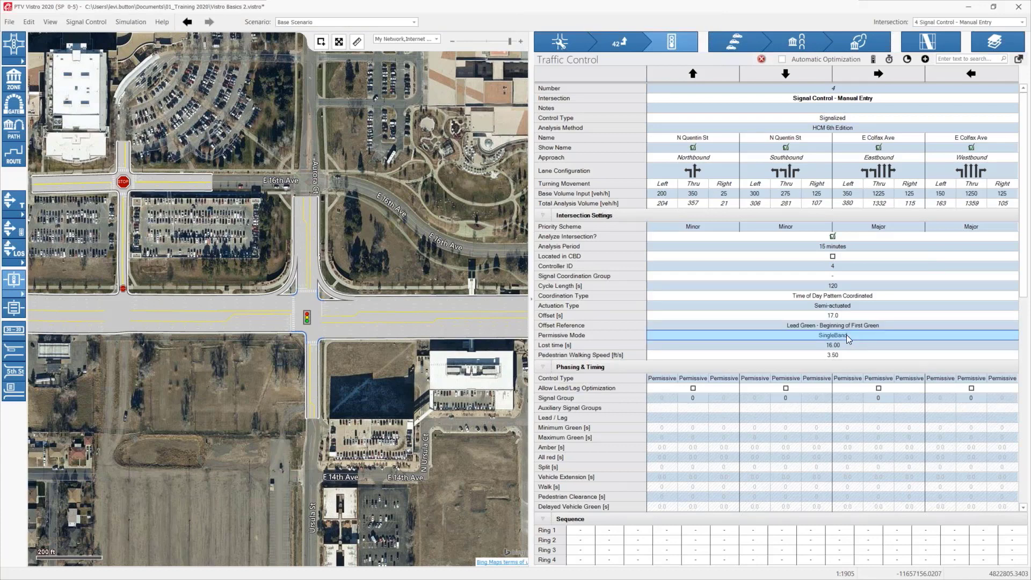
left_click(846, 334)
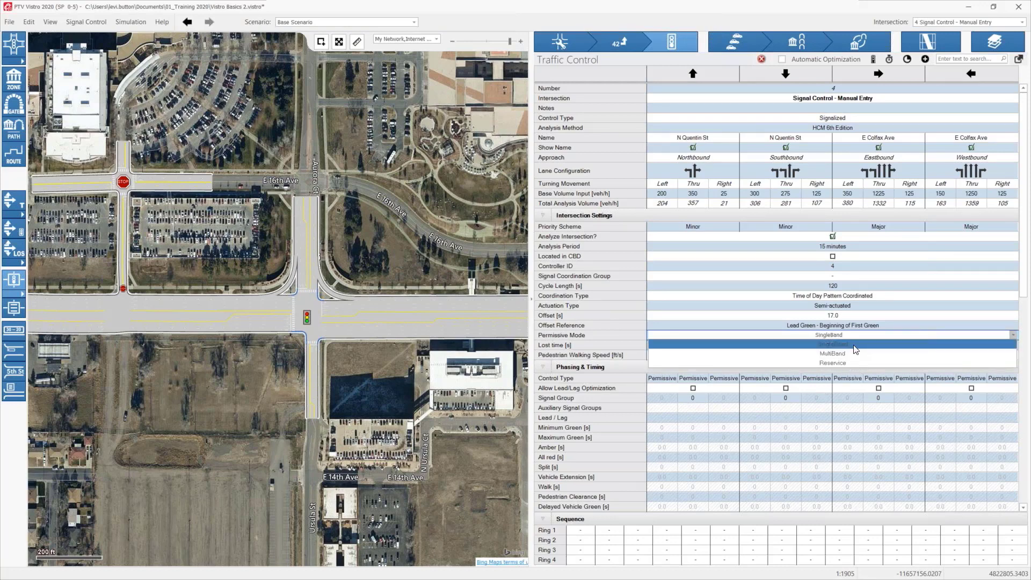
left_click(855, 349)
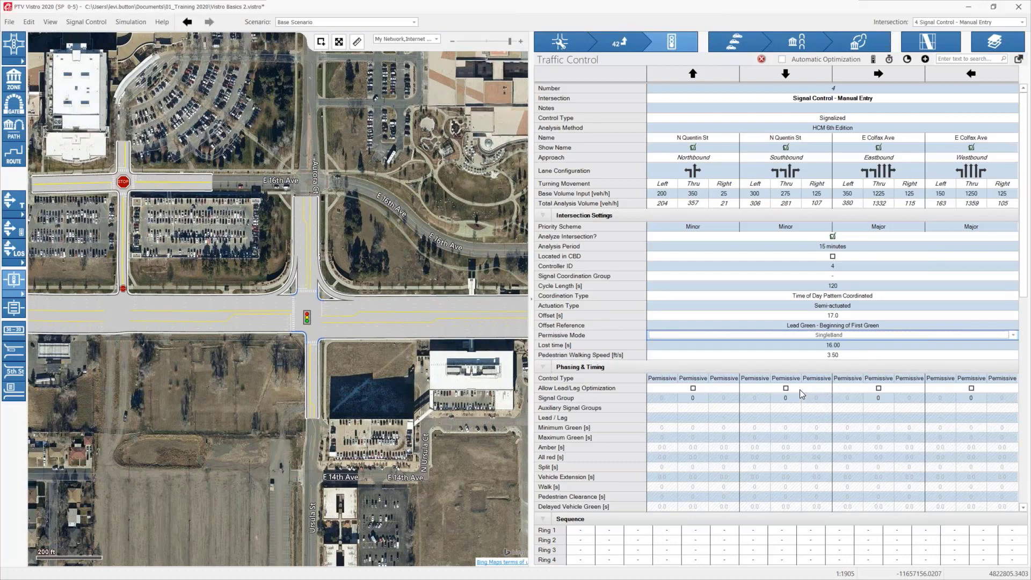
Step: Set the control type of the northbound and southbound left-turn movements to Protected
scroll(793, 366, "down", 4)
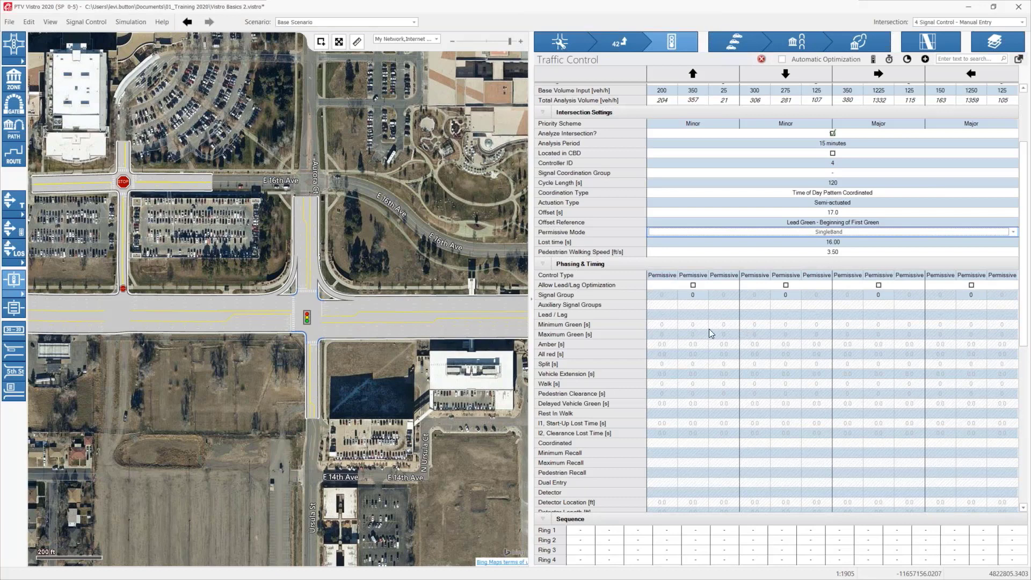
scroll(781, 294, "up", 2)
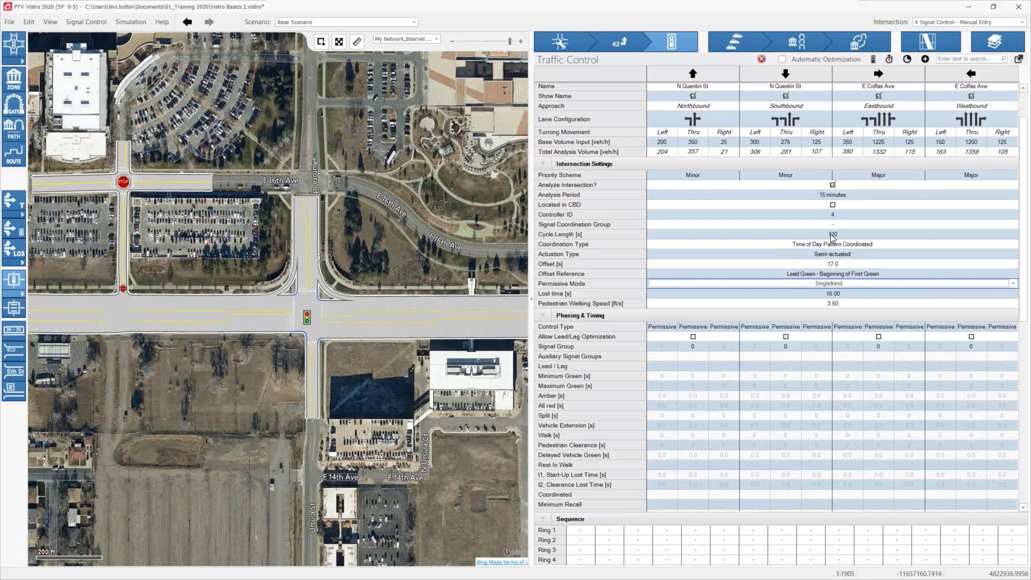
scroll(725, 336, "down", 2)
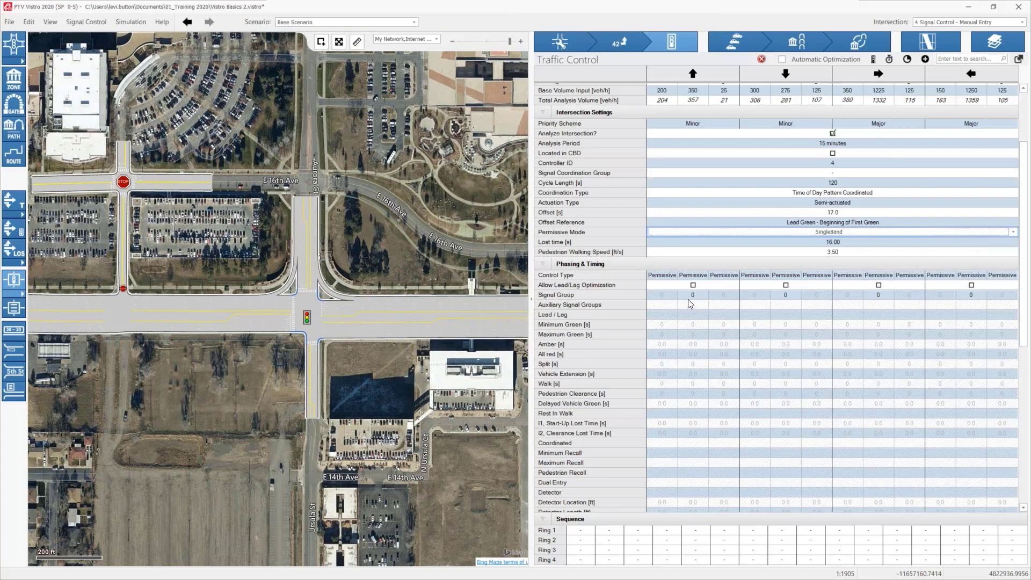
left_click(665, 278)
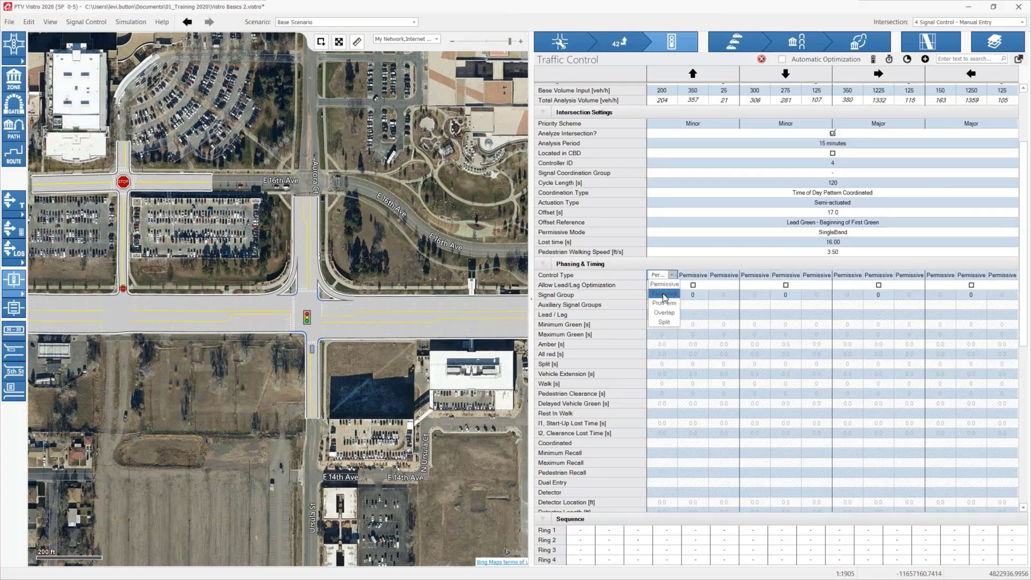
left_click(666, 297)
left_click(752, 276)
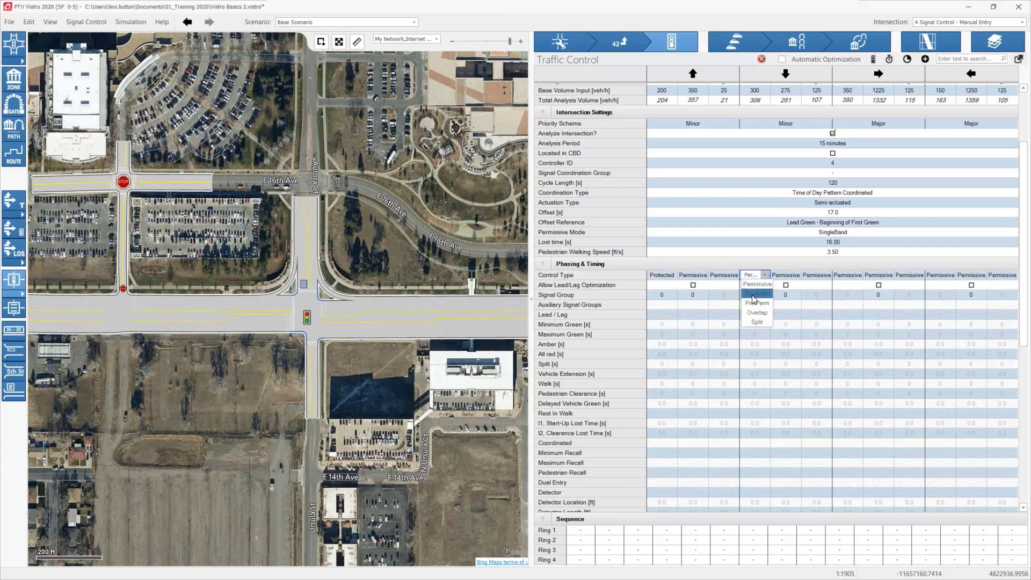
left_click(753, 297)
Step: Set the control type of the eastbound and westbound left-turn movements to Protected
left_click(843, 275)
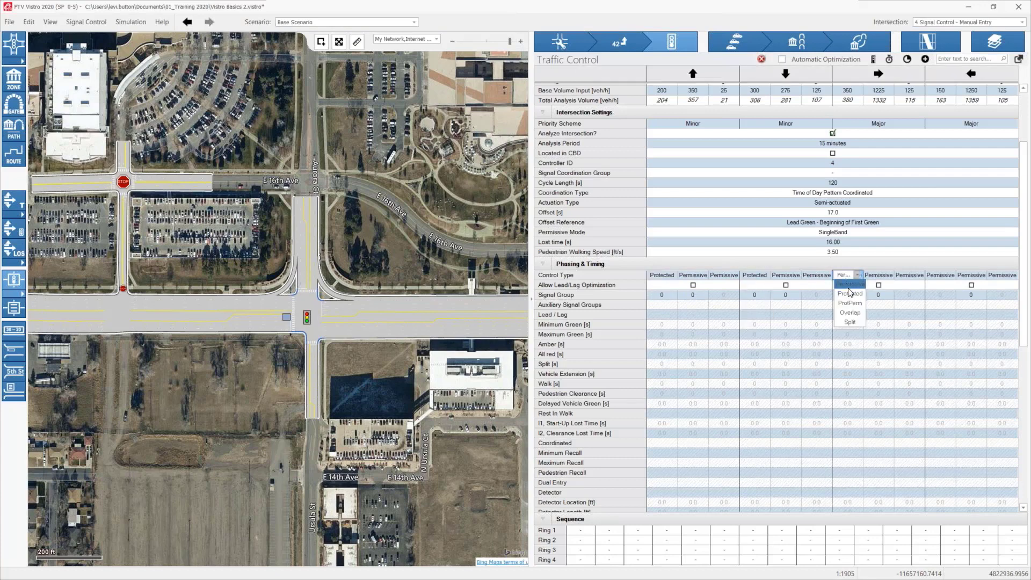
left_click(850, 285)
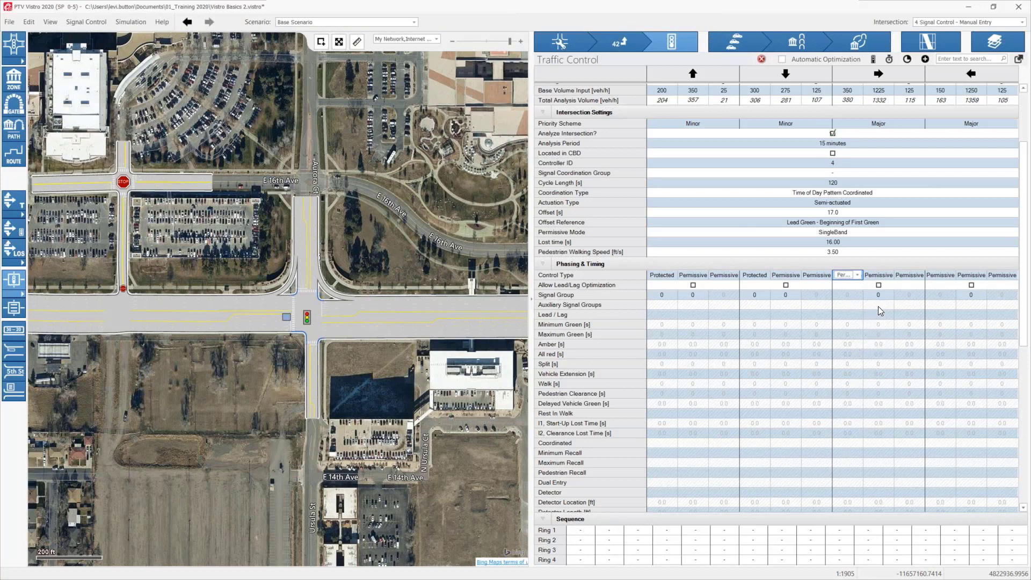
left_click(858, 276)
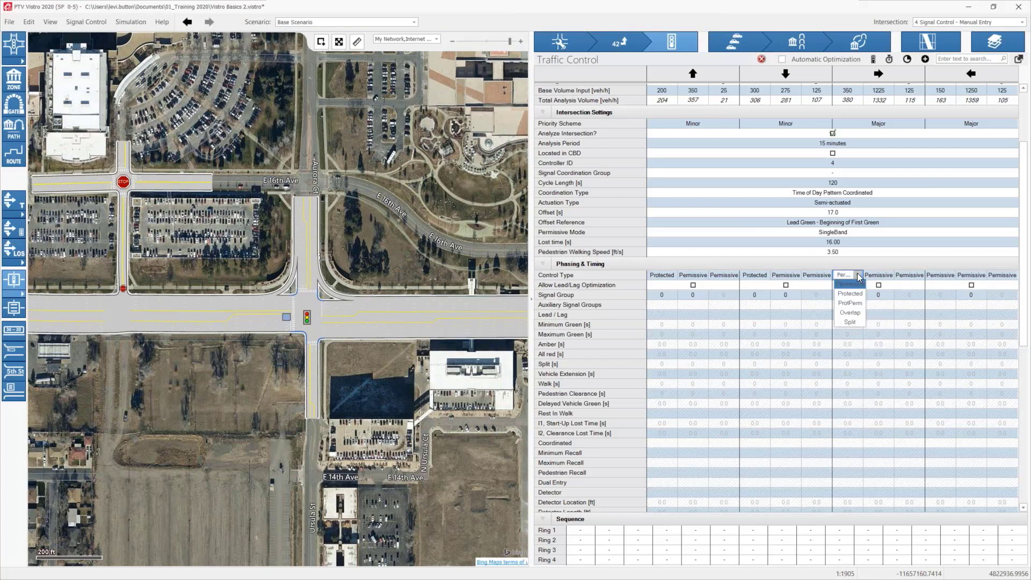
left_click(853, 301)
left_click(939, 276)
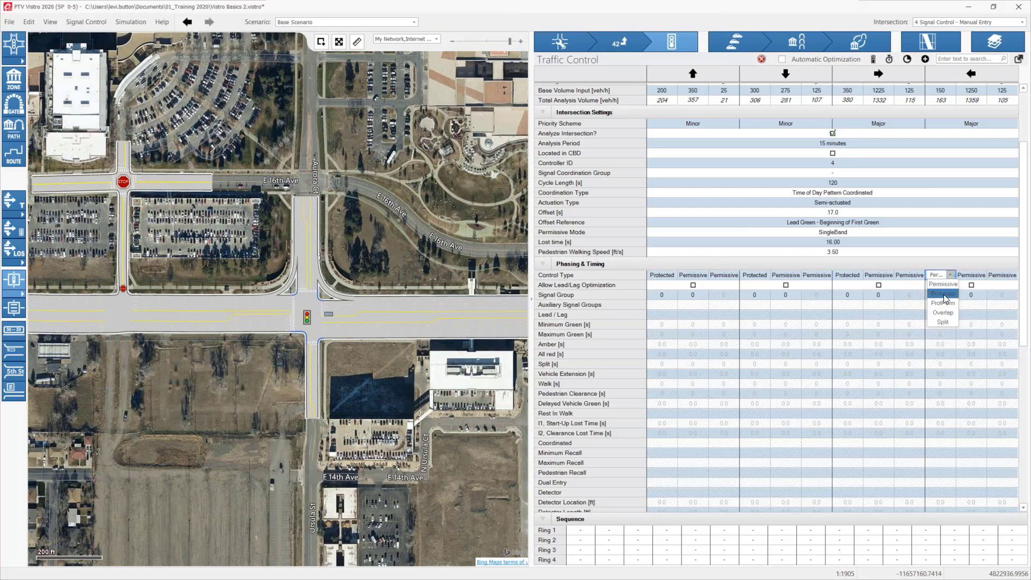
left_click(942, 295)
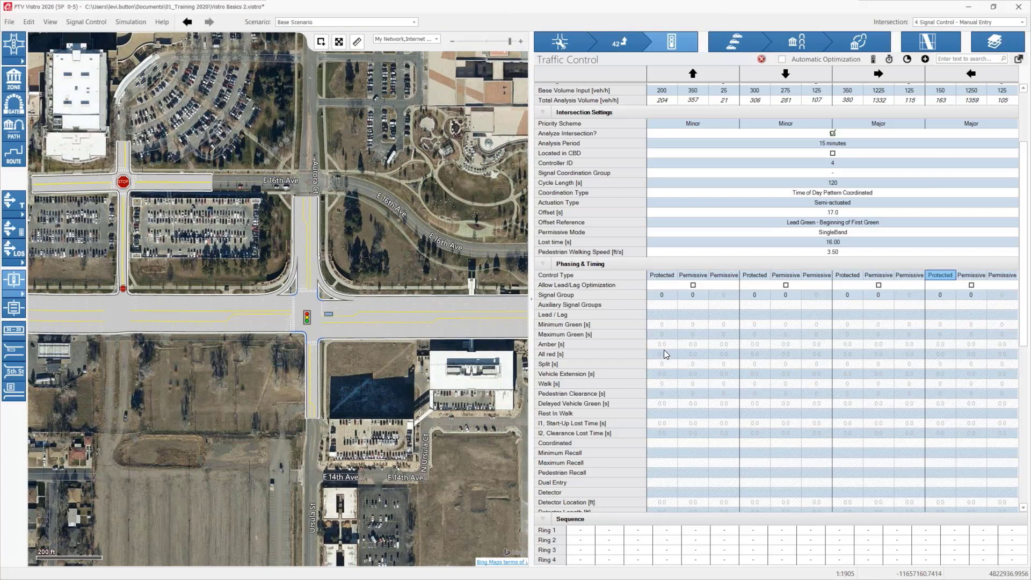
left_click(735, 277)
left_click(733, 280)
left_click(724, 284)
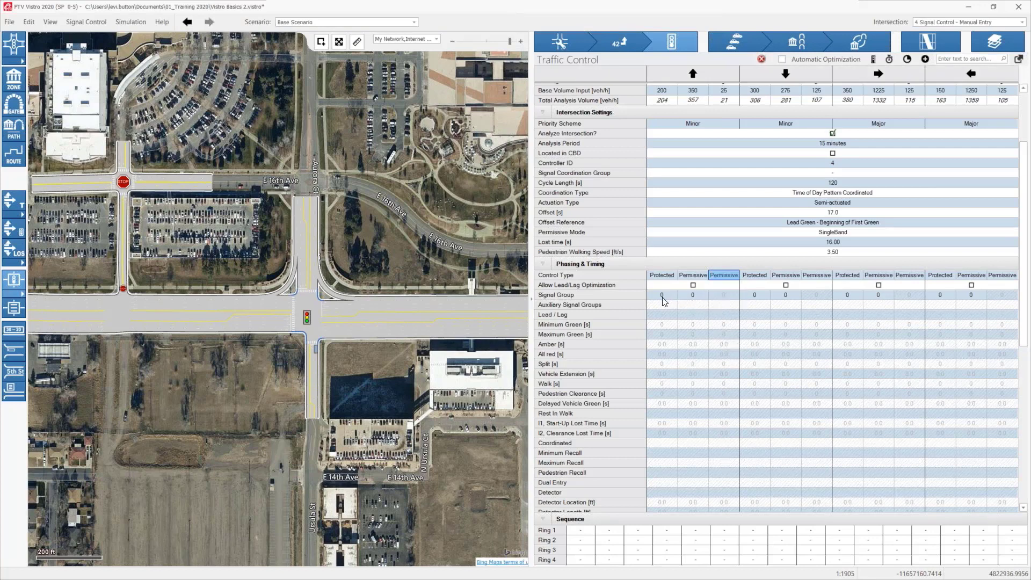
Step: Assign the through movements' signal groups: 2 for eastbound, 6 for westbound, 8 for northbound and 4 for southbound
left_click_drag(331, 344, 326, 344)
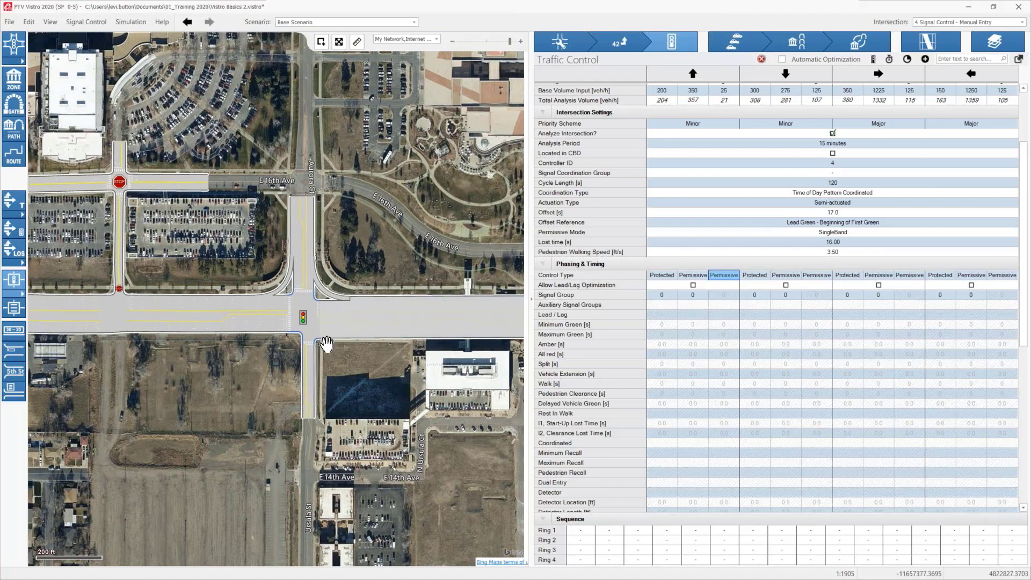
scroll(327, 344, "up", 2)
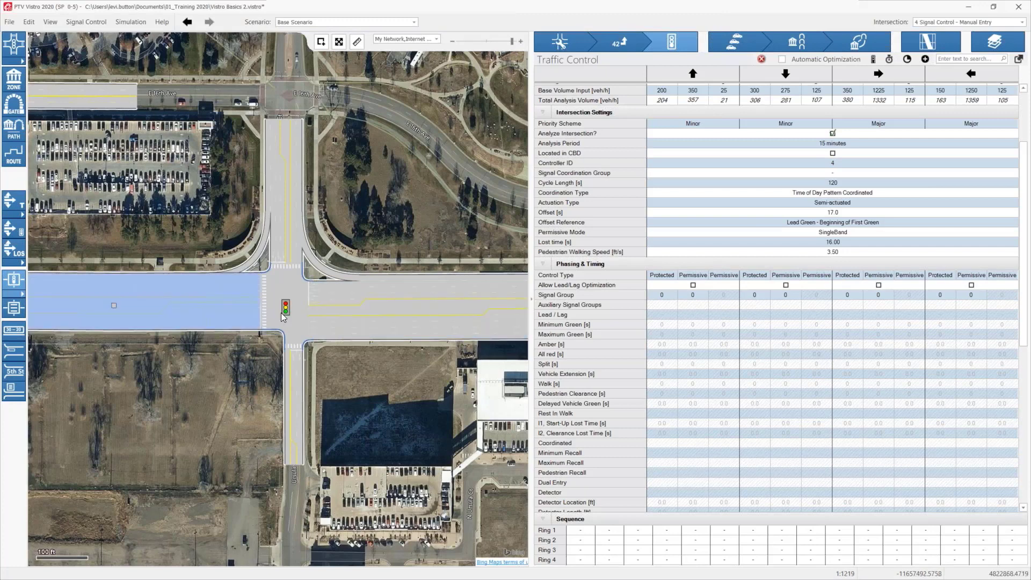
left_click(881, 294)
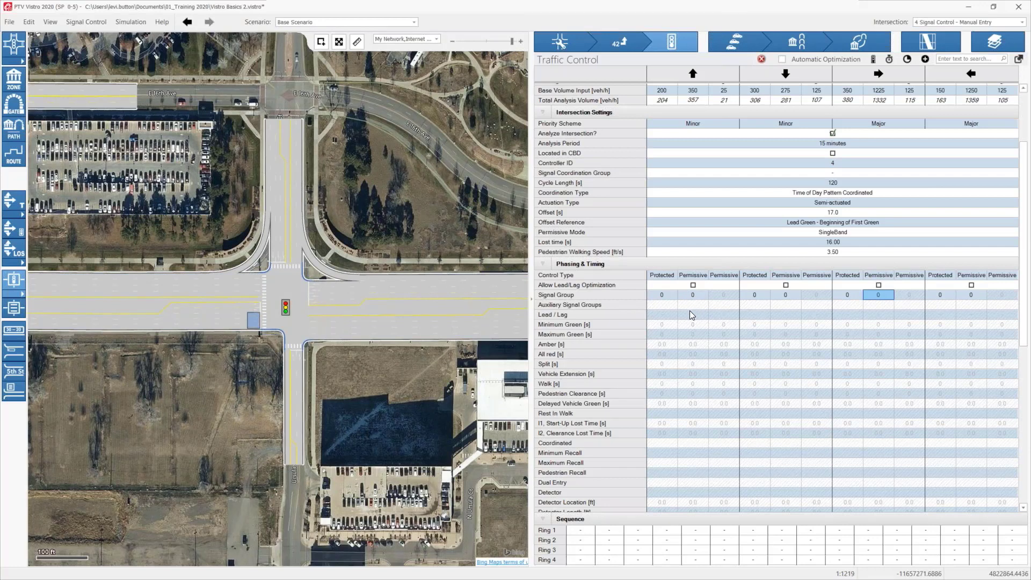
type("2")
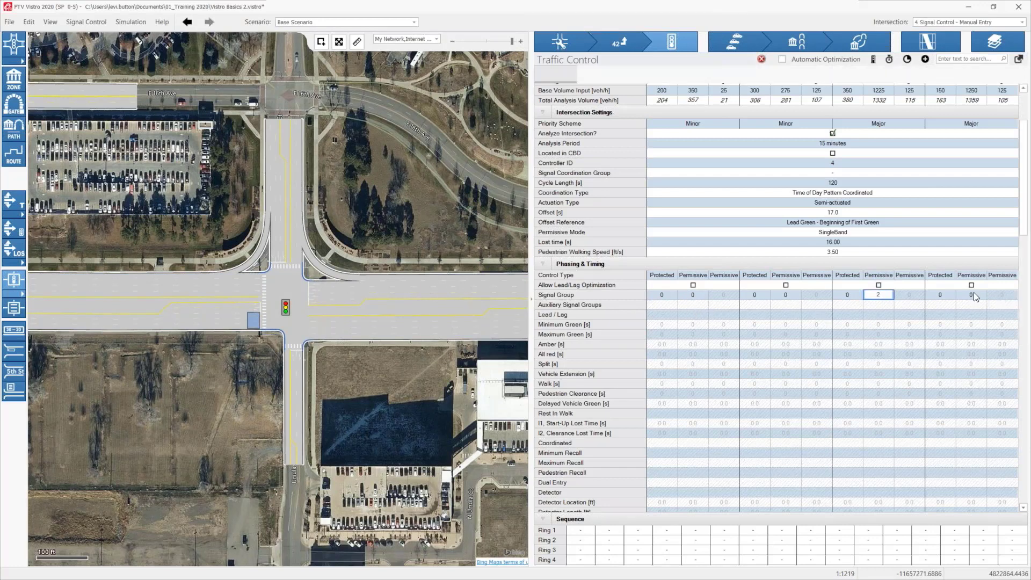
left_click(974, 295)
type("6")
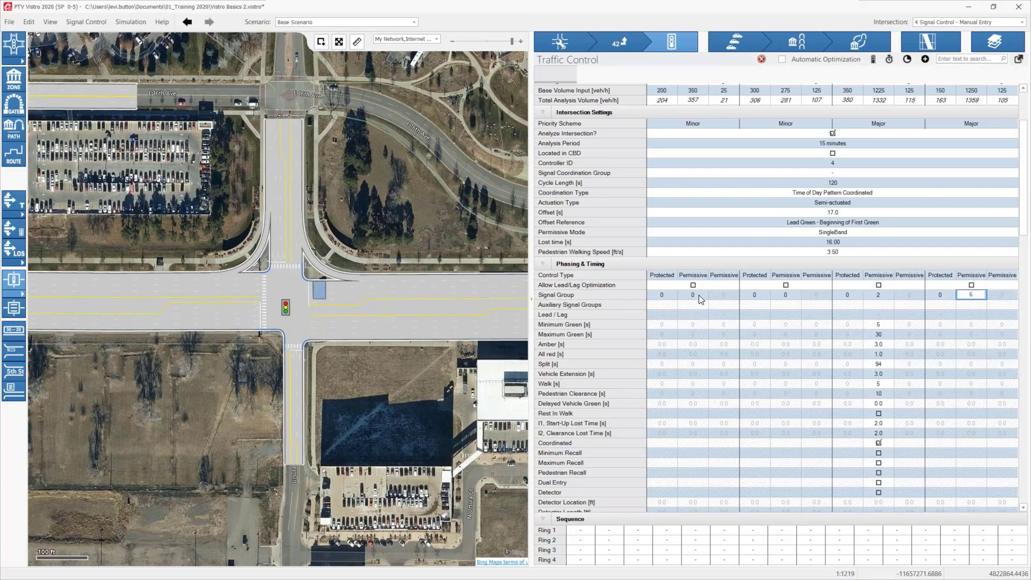
left_click(699, 299)
type("8")
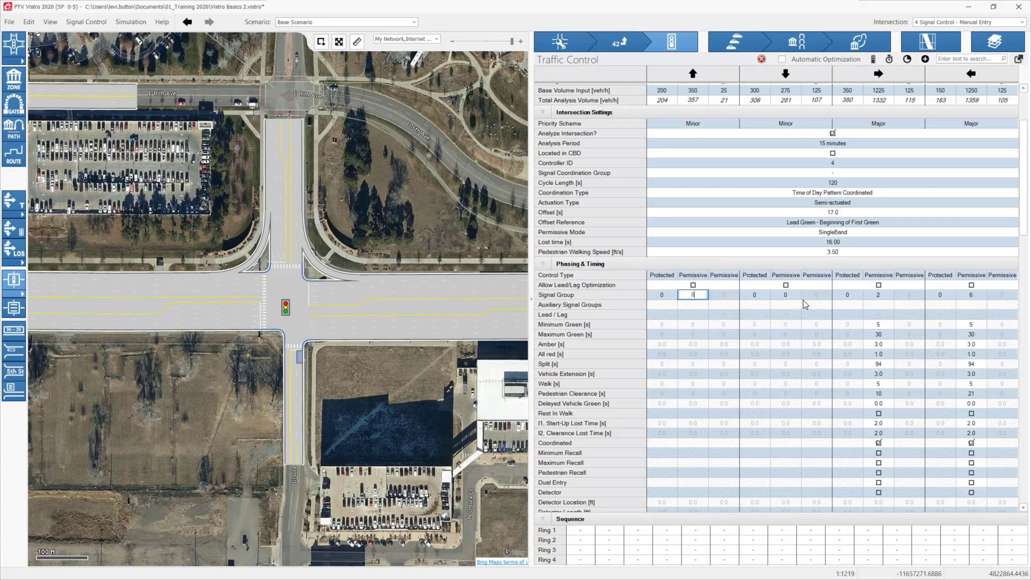
left_click(785, 298)
type("4")
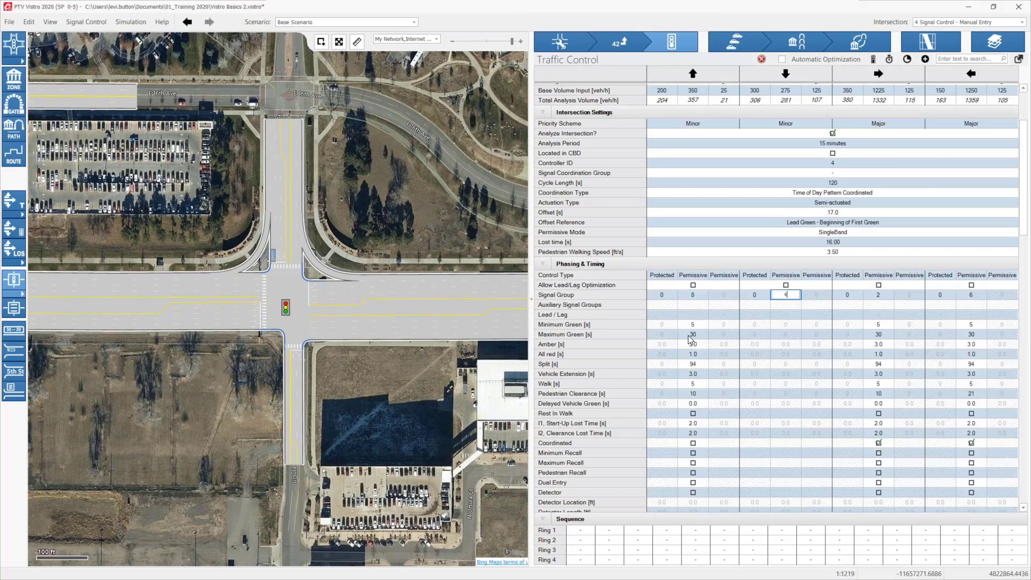
left_click(745, 321)
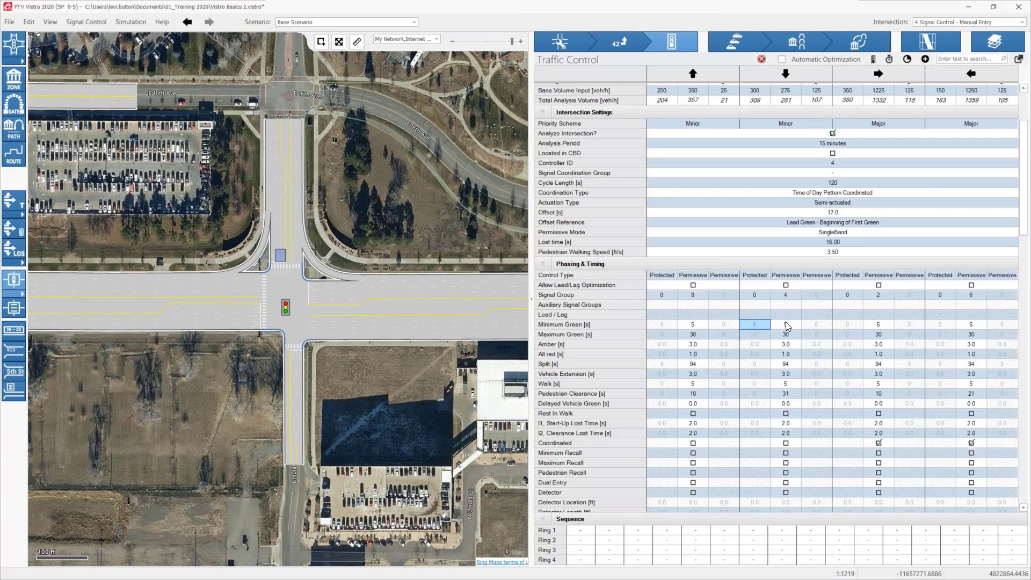
Step: Compare the northbound through movement's timing values, such as amber and all red, with the defaults in Global Settings
left_click(697, 296)
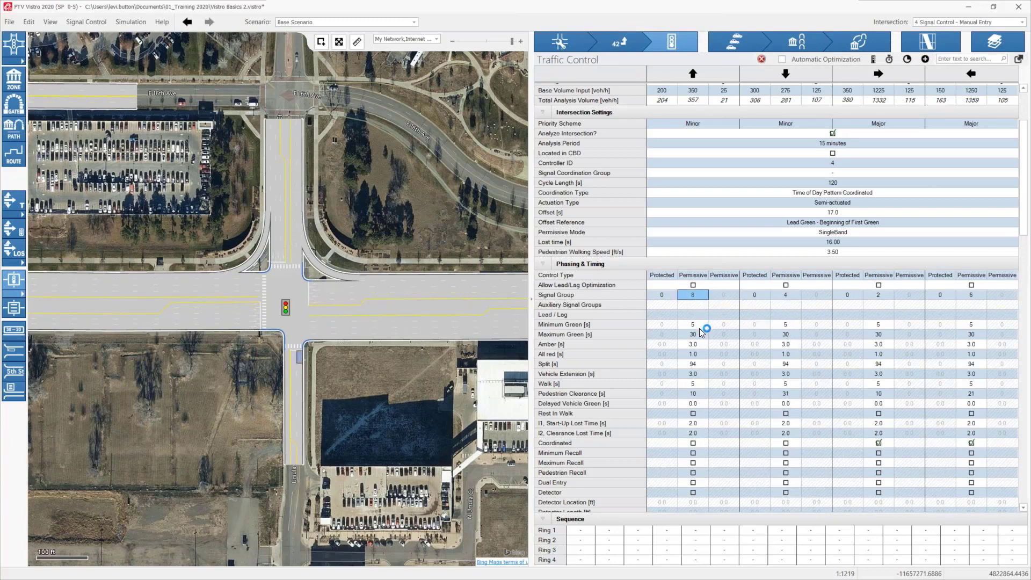
left_click(693, 443)
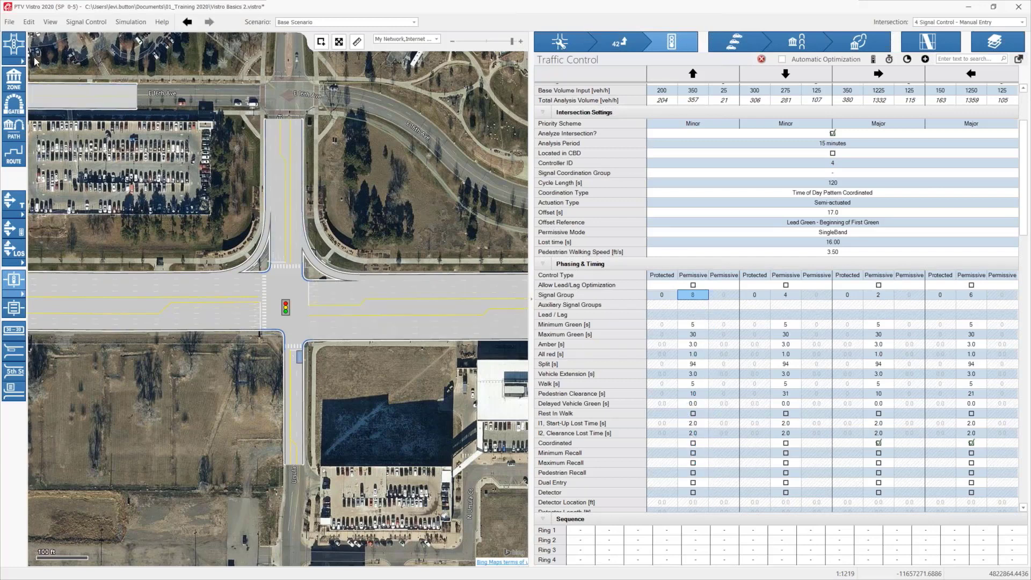
left_click(30, 23)
left_click(43, 75)
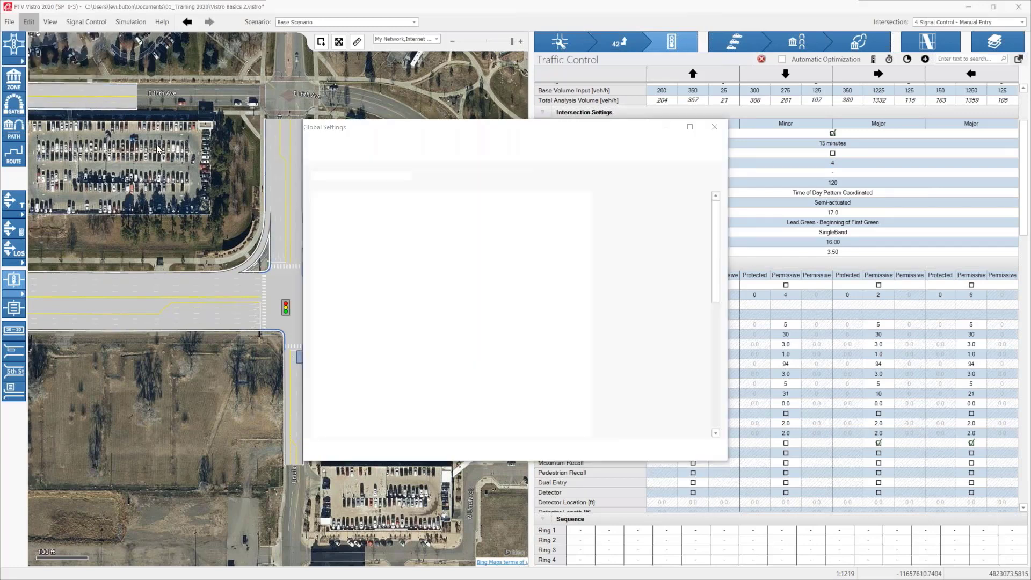
scroll(516, 372, "down", 10)
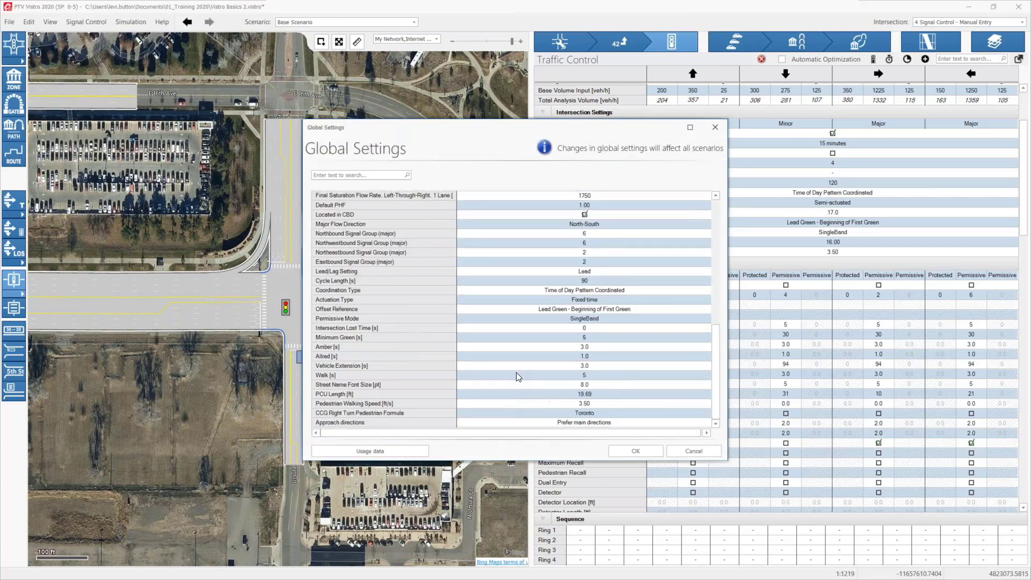
left_click(685, 456)
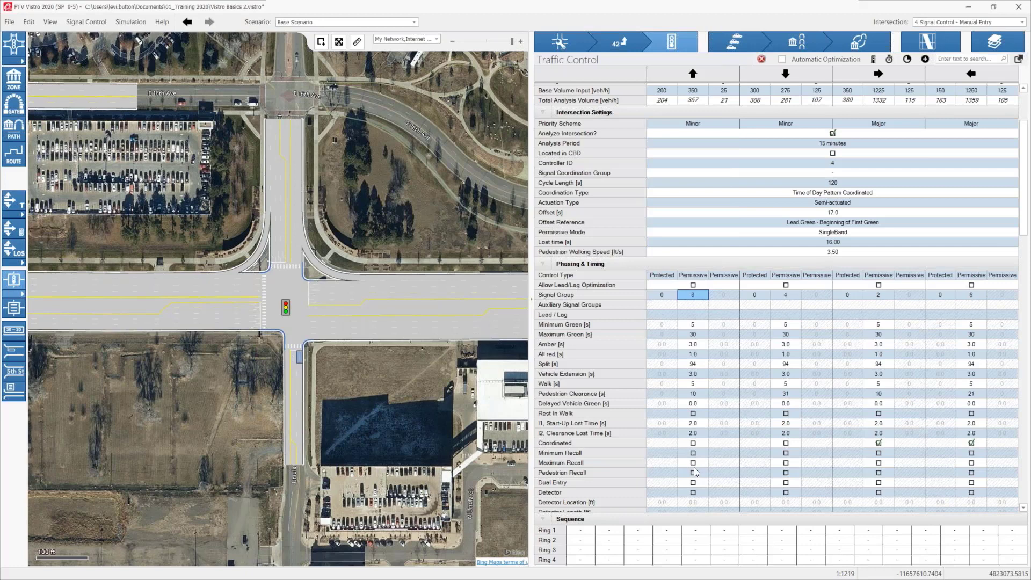
left_click(692, 354)
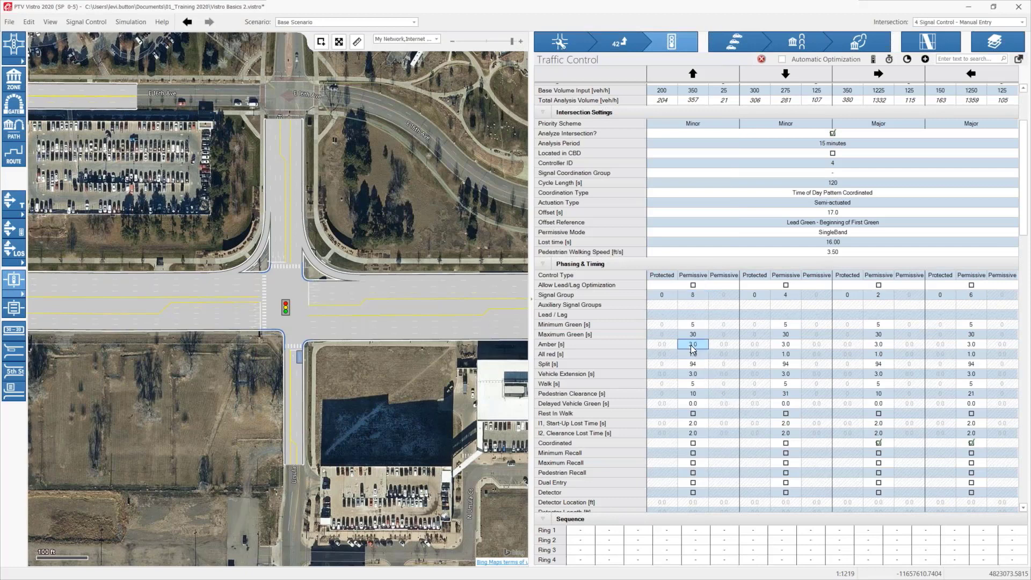
left_click(693, 355)
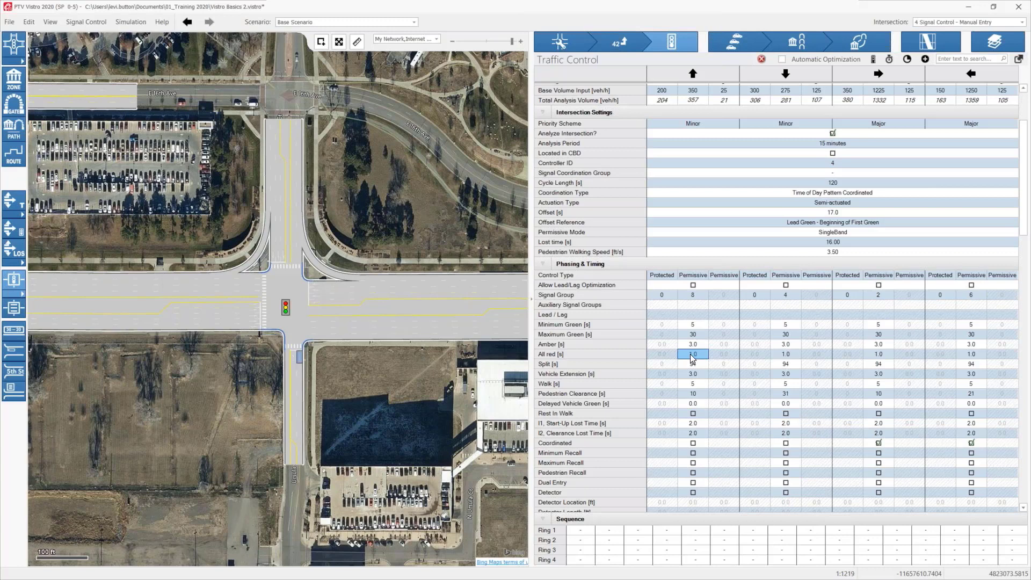
Step: Assign the protected left turns' signal groups: 3 for northbound, 7 for southbound, 5 for eastbound and 1 for westbound
left_click(664, 297)
type("3")
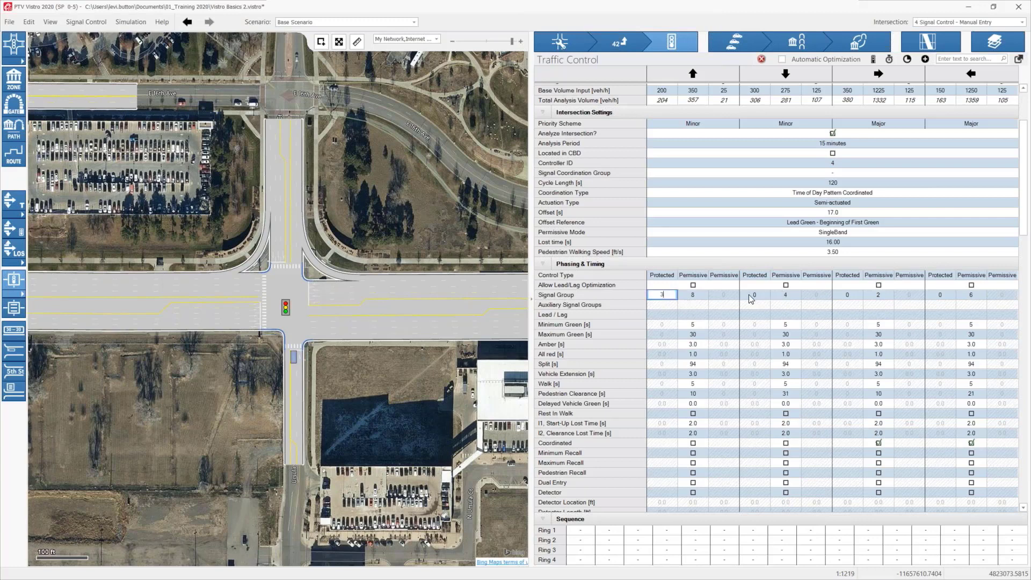
left_click(749, 295)
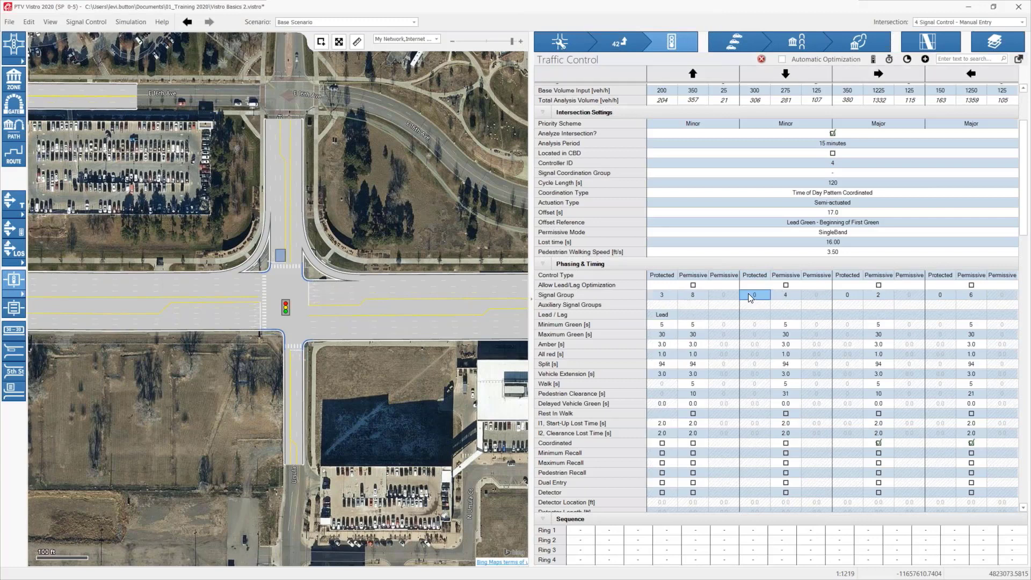
left_click(852, 295)
type("5")
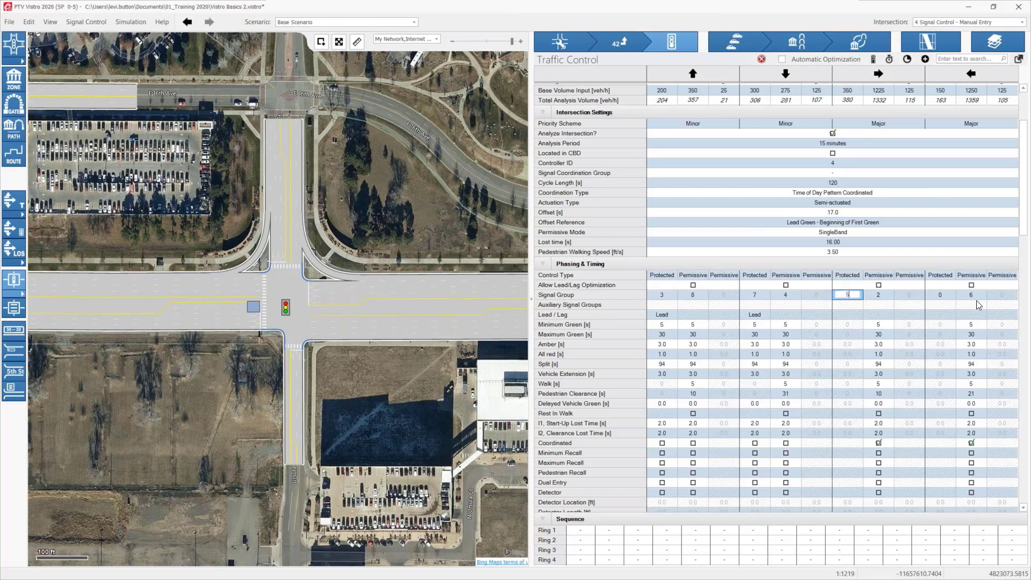
left_click(940, 294)
type("1")
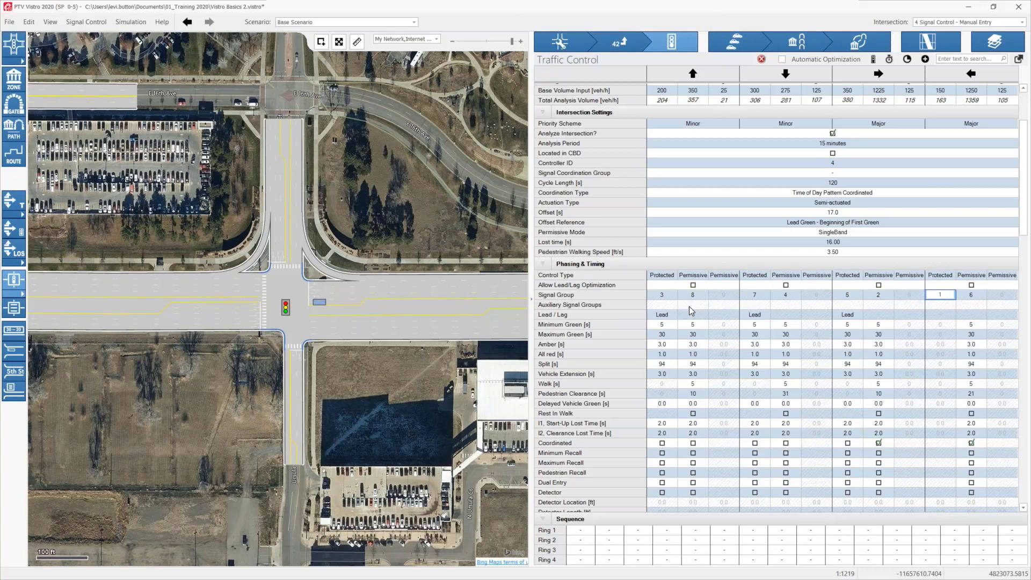
Step: Fill the Ring 1 sequence with signal groups 1, 2, 3 and 4
left_click(947, 305)
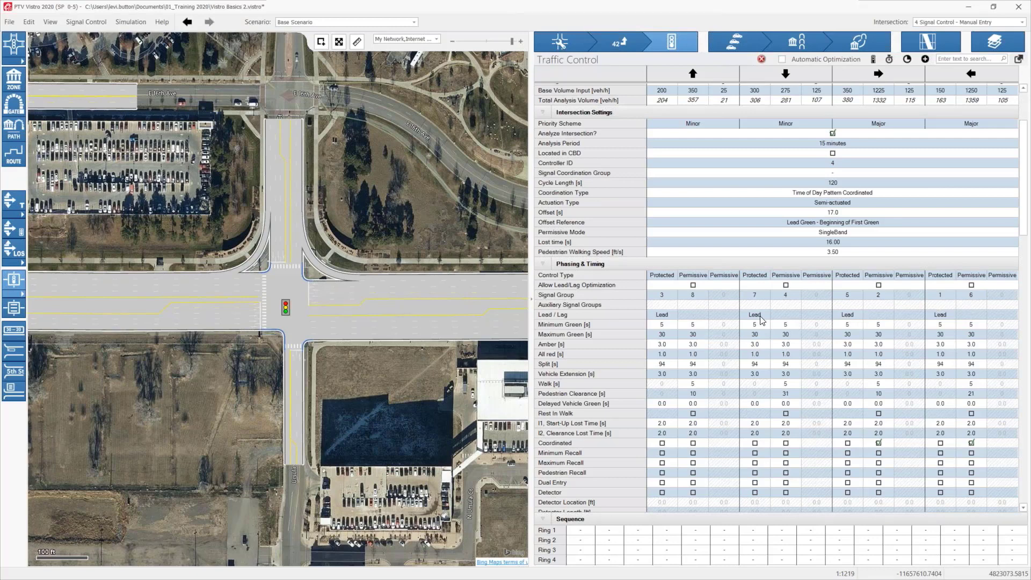
scroll(731, 326, "down", 2)
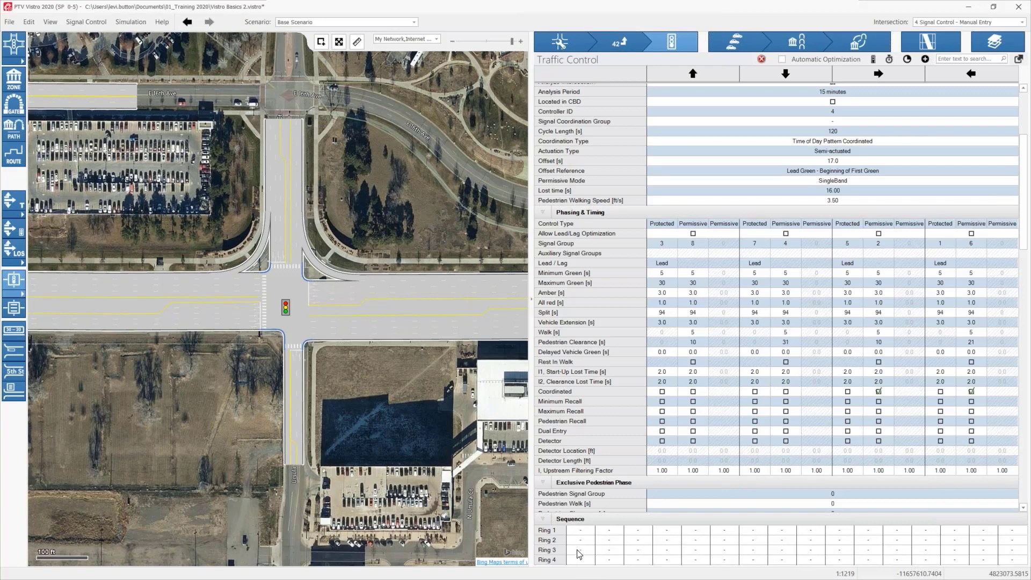
left_click(580, 531)
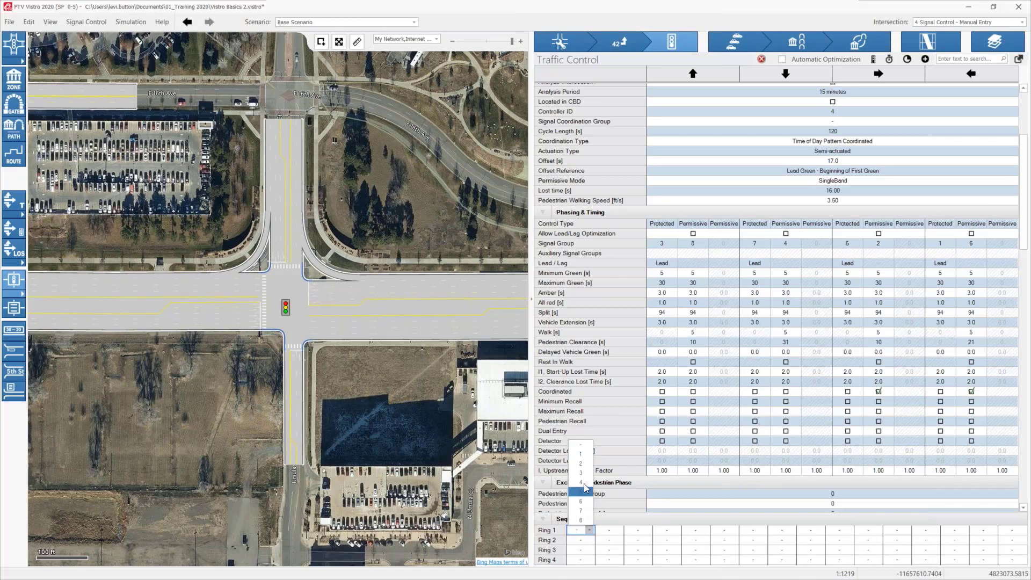
left_click(580, 454)
left_click(608, 498)
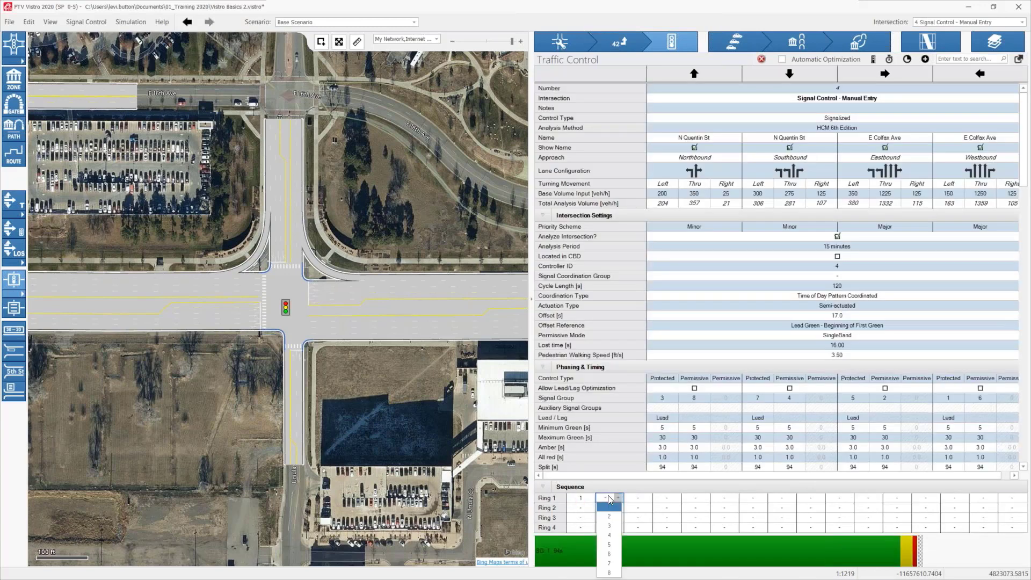
left_click(610, 518)
left_click(638, 502)
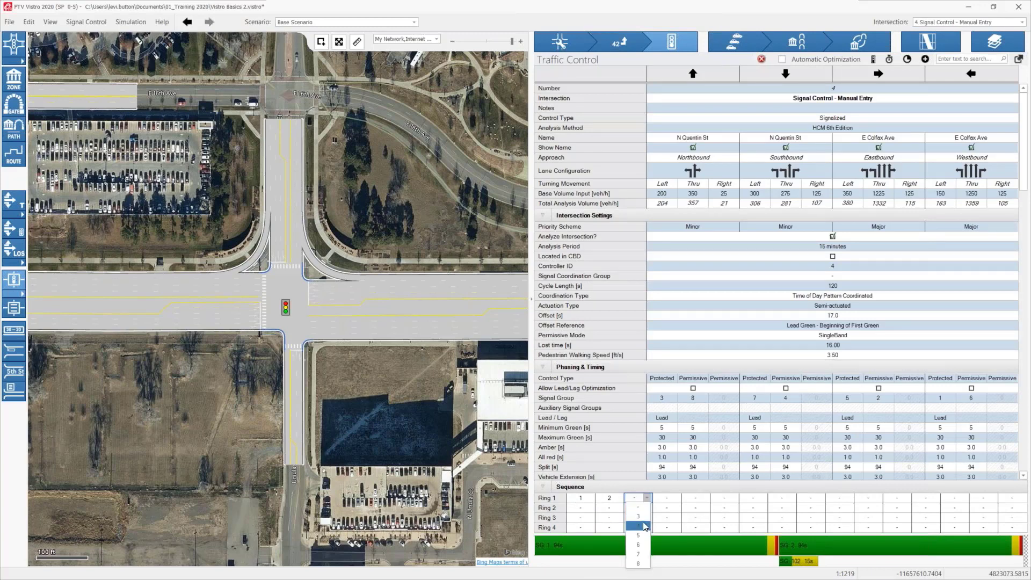
left_click(639, 516)
left_click(664, 498)
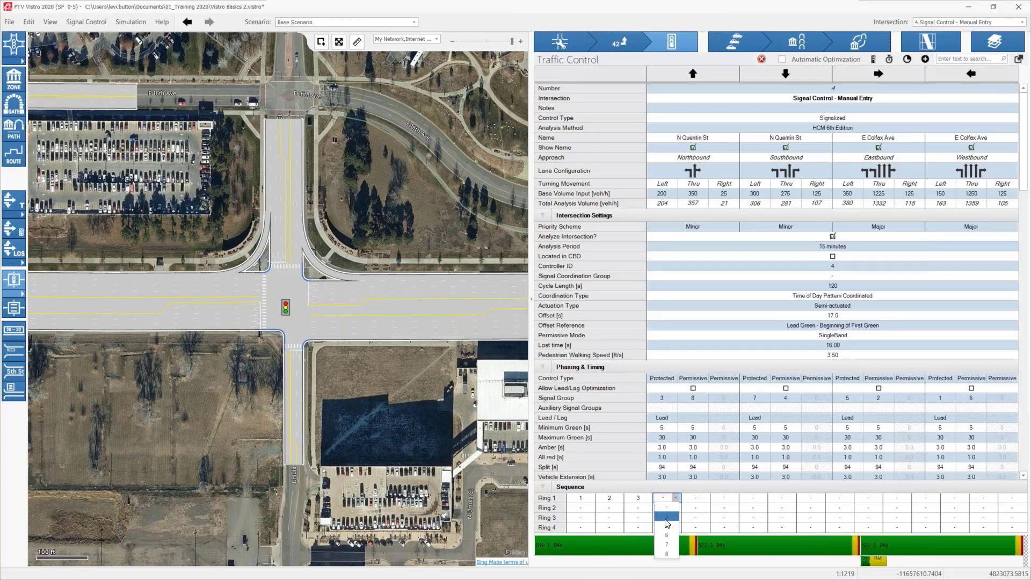
left_click(666, 518)
Step: Fill the Ring 2 sequence with signal groups 5, 6, 7 and 8
left_click(576, 509)
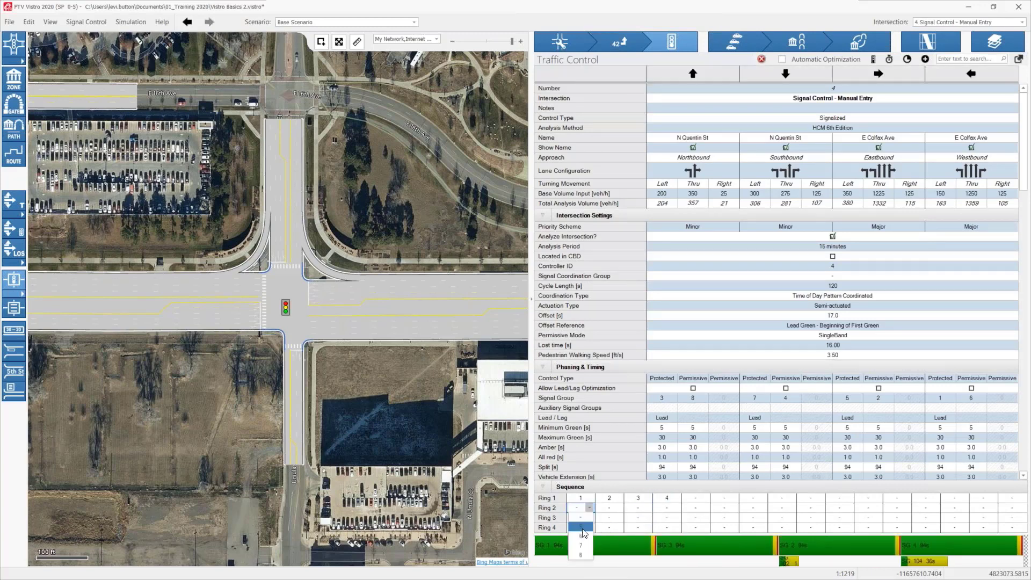
left_click(582, 534)
left_click(606, 476)
left_click(609, 497)
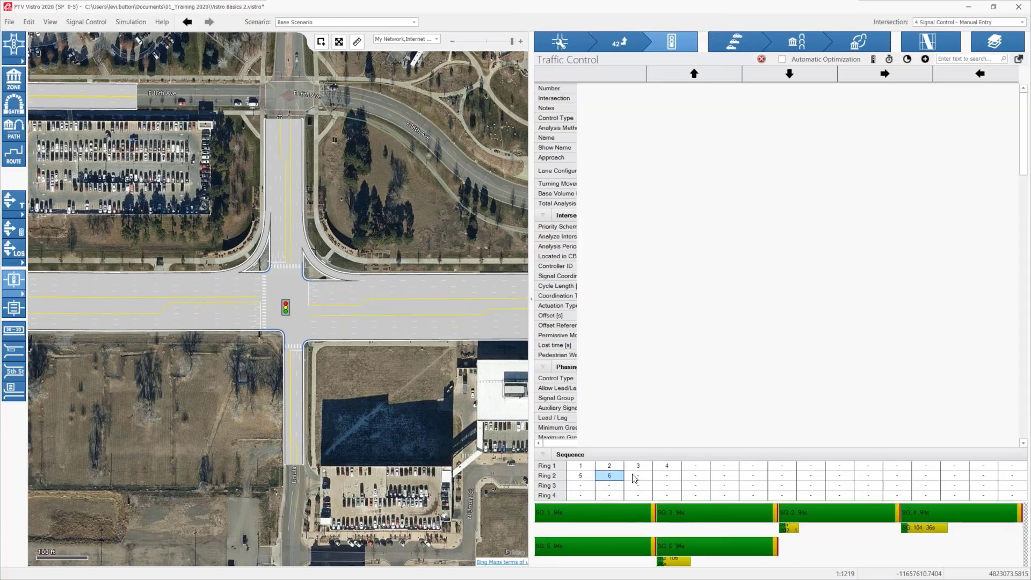
left_click(638, 476)
left_click(638, 497)
left_click(666, 476)
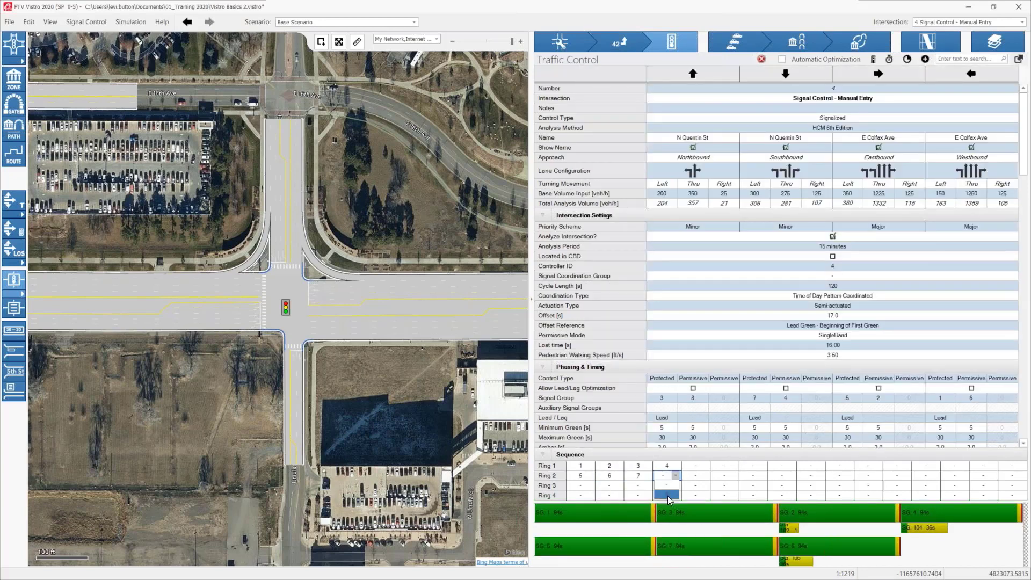
left_click(664, 497)
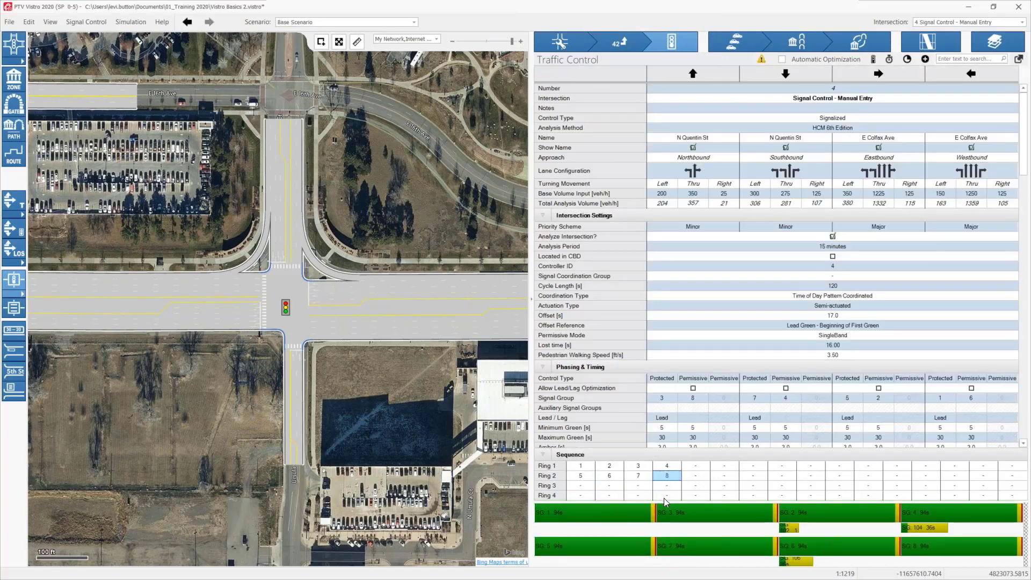
Step: Add a barrier across the ring sequence between signal groups 2 and 3 and between 6 and 7
left_click(577, 520)
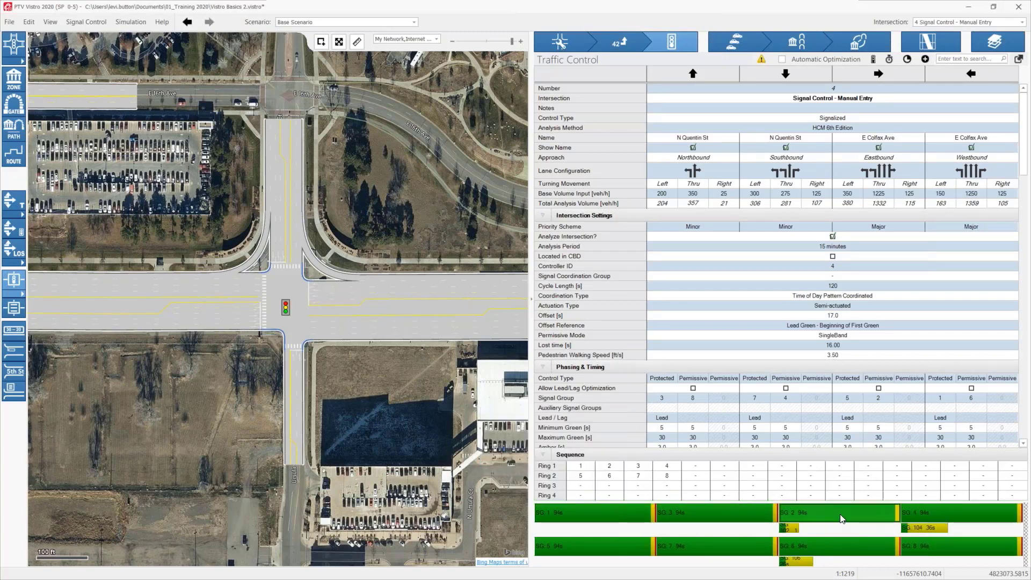
scroll(698, 309, "down", 4)
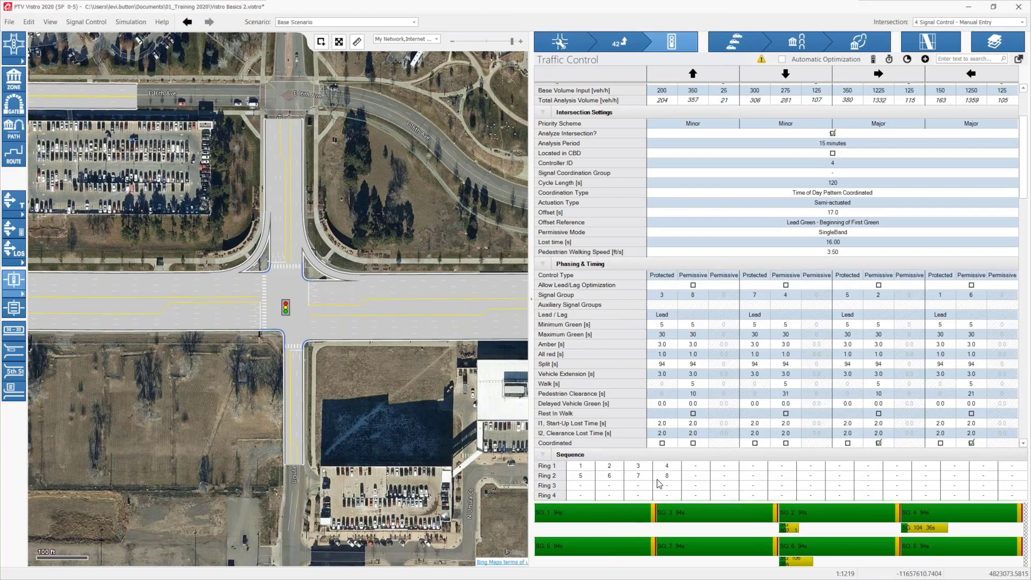
left_click(623, 486)
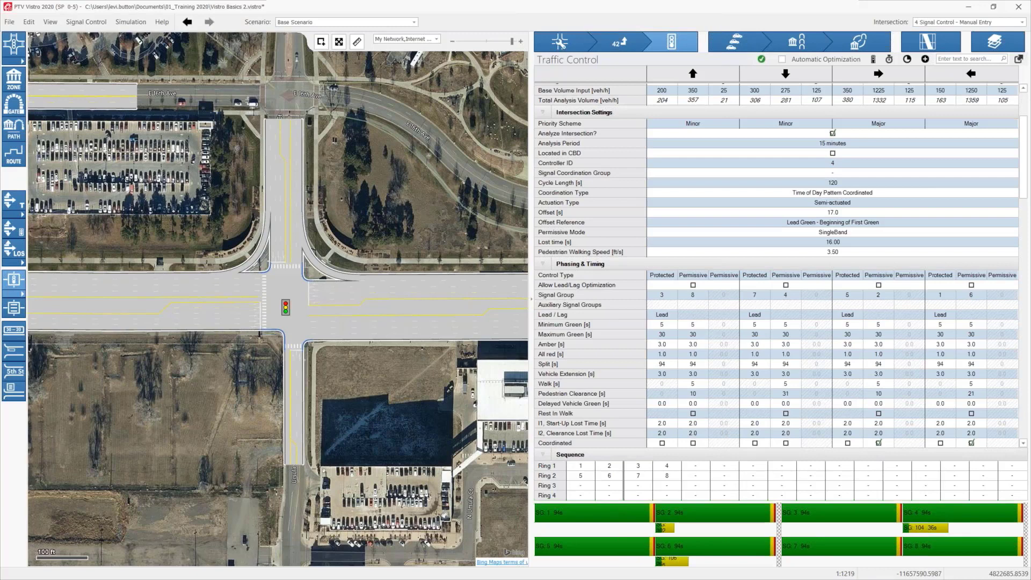
Step: Set the splits to 19 s for the westbound left turn and 39 s for the eastbound through movement
left_click(668, 365)
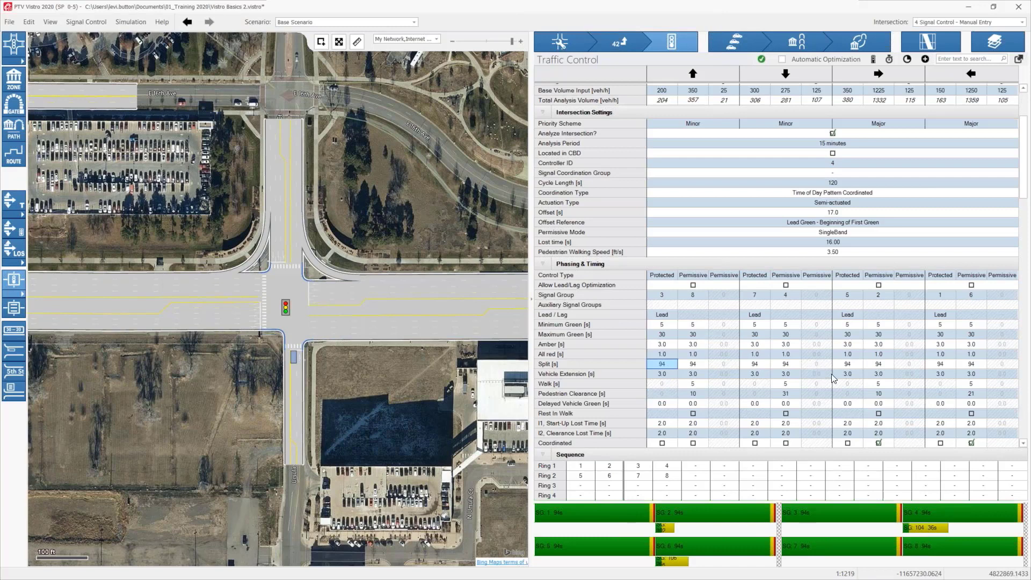
left_click(940, 364)
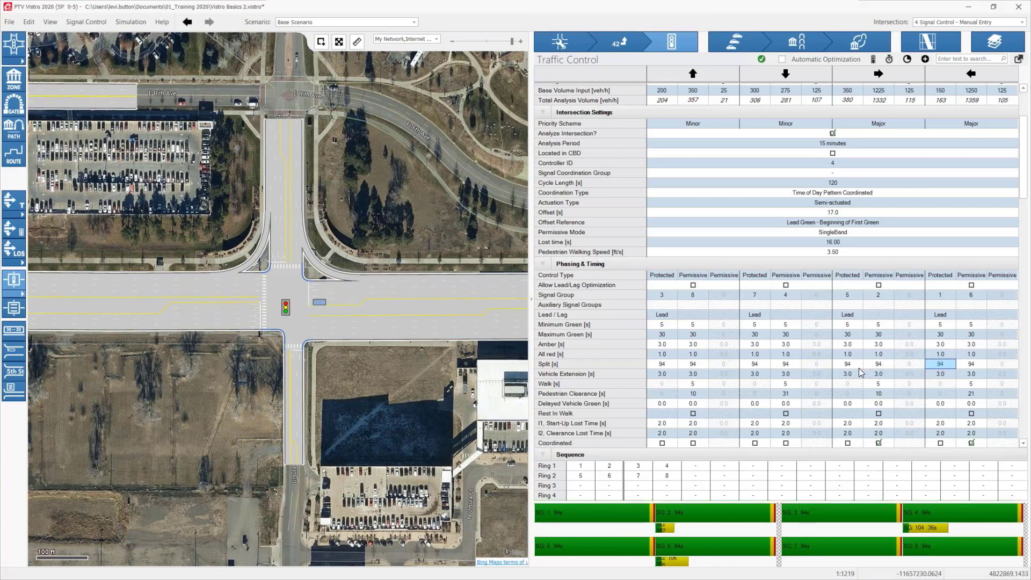
type("19")
key("Return")
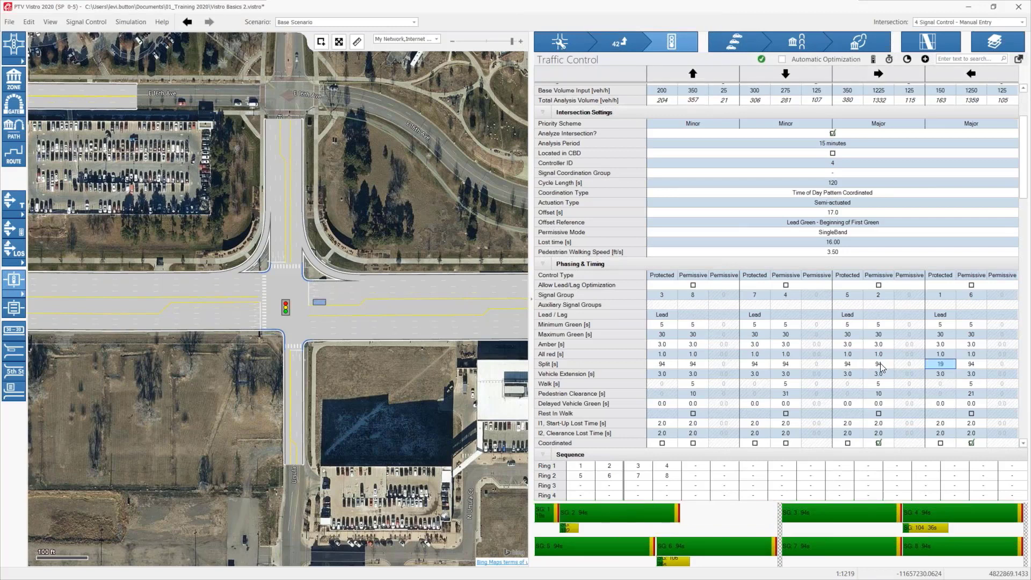
left_click(874, 364)
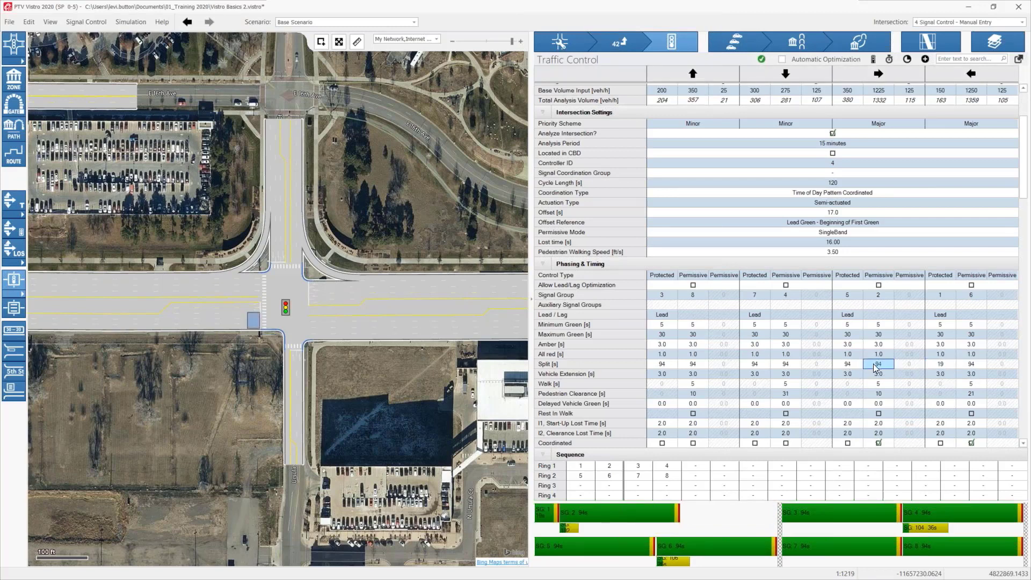
type("39")
key("Return")
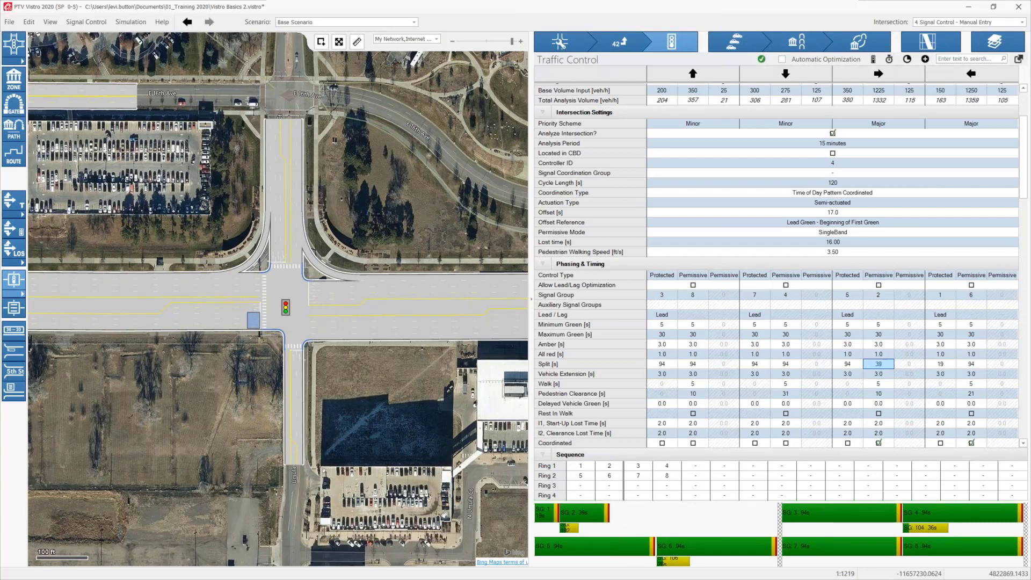
Step: Set the splits to 22 s for the northbound left turn and 40 s for the southbound through movement
left_click(662, 365)
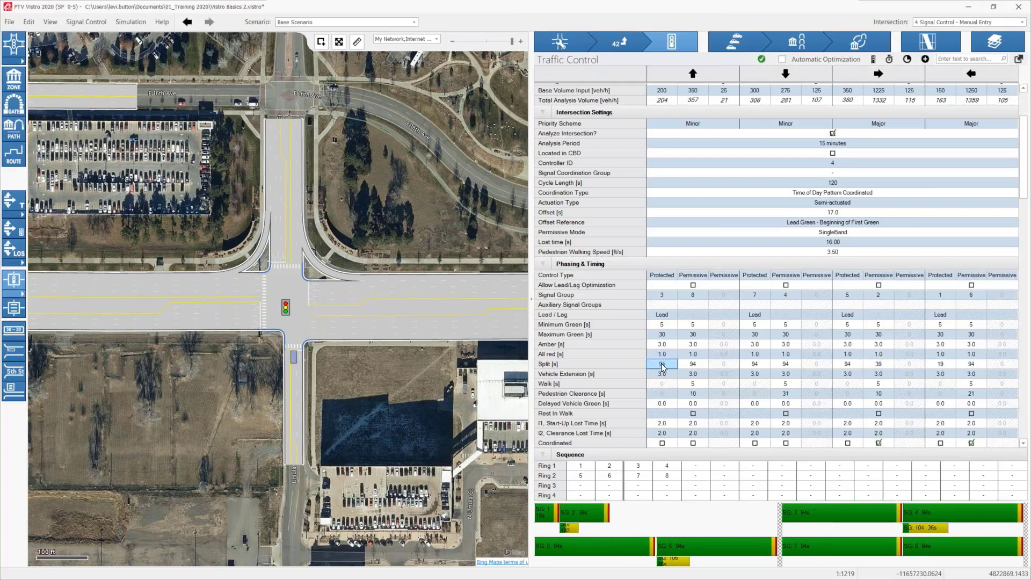
type("22")
key("Return")
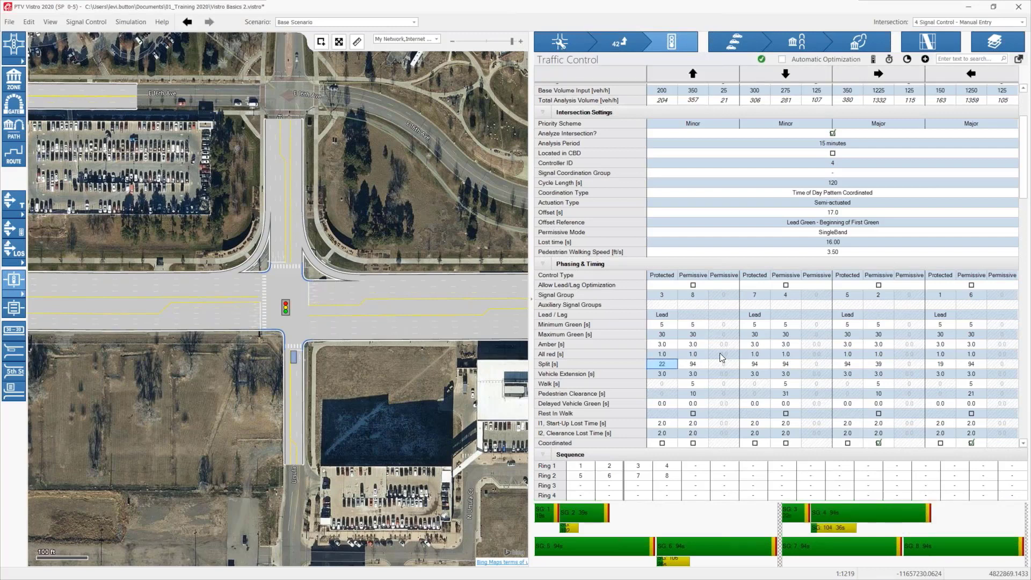
left_click(784, 363)
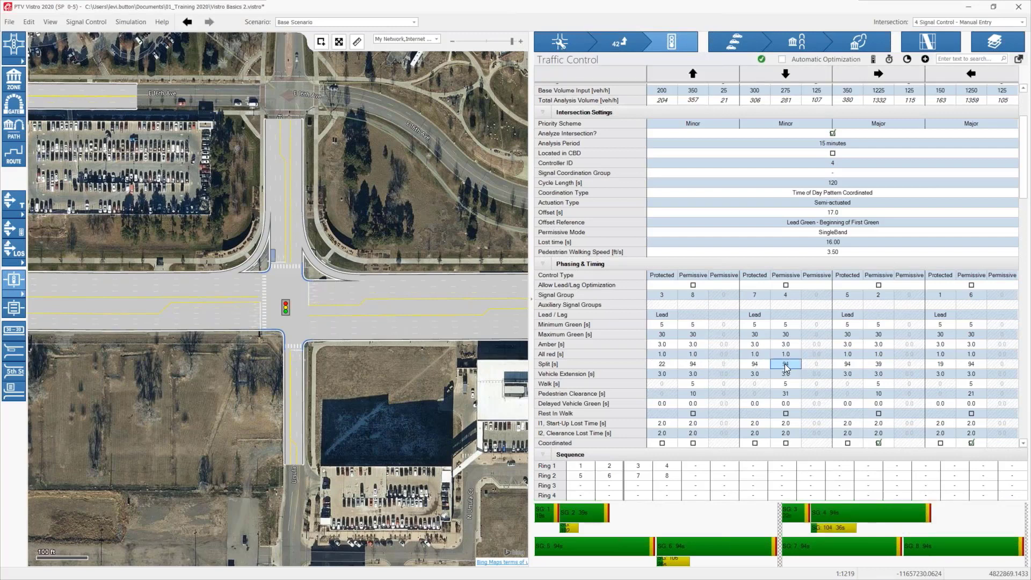
type("40")
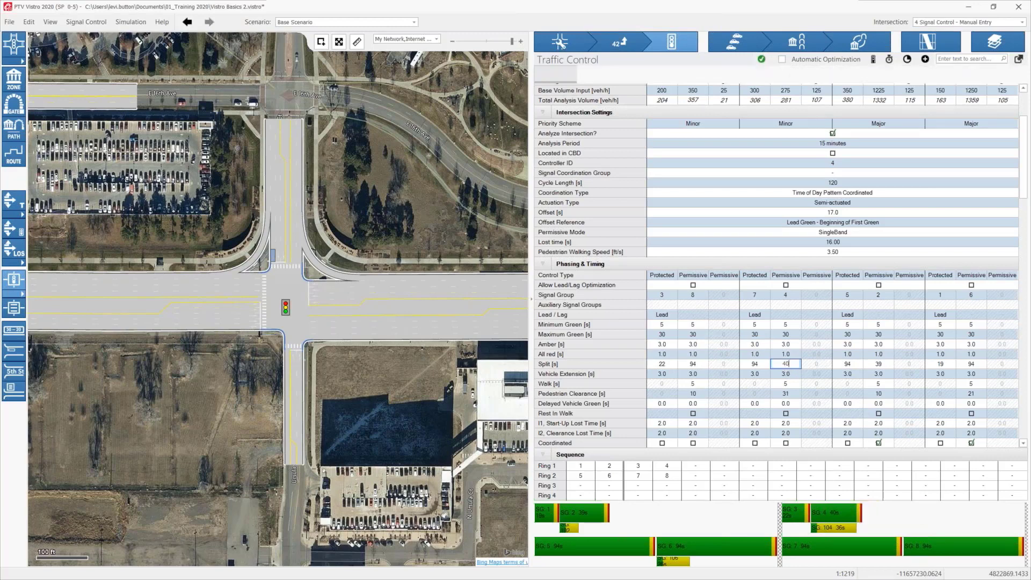
key("Return")
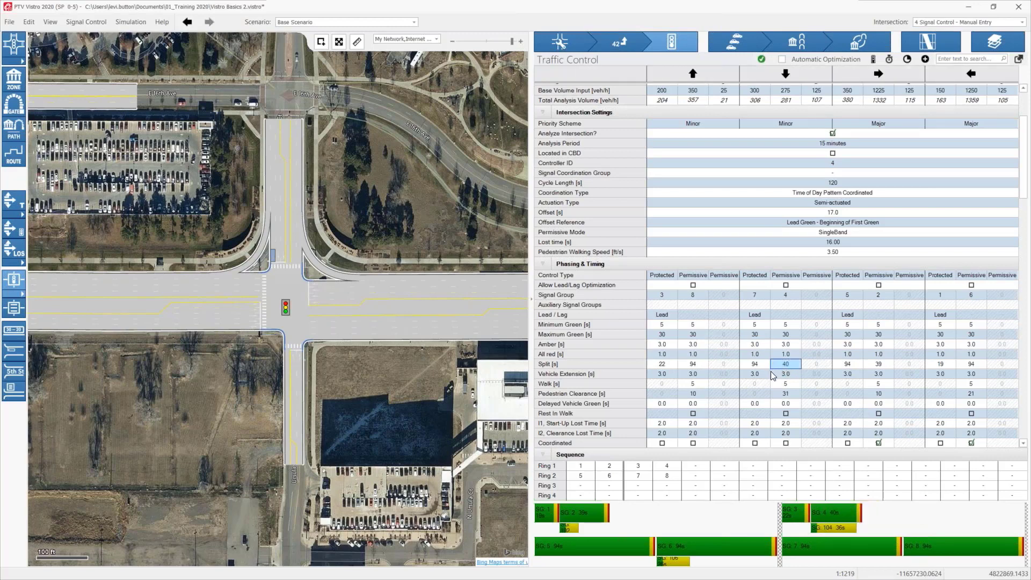
Step: Set the splits to 20 s for the eastbound left turn and 38 s for the westbound through movement
left_click(850, 363)
type("20")
key("Return")
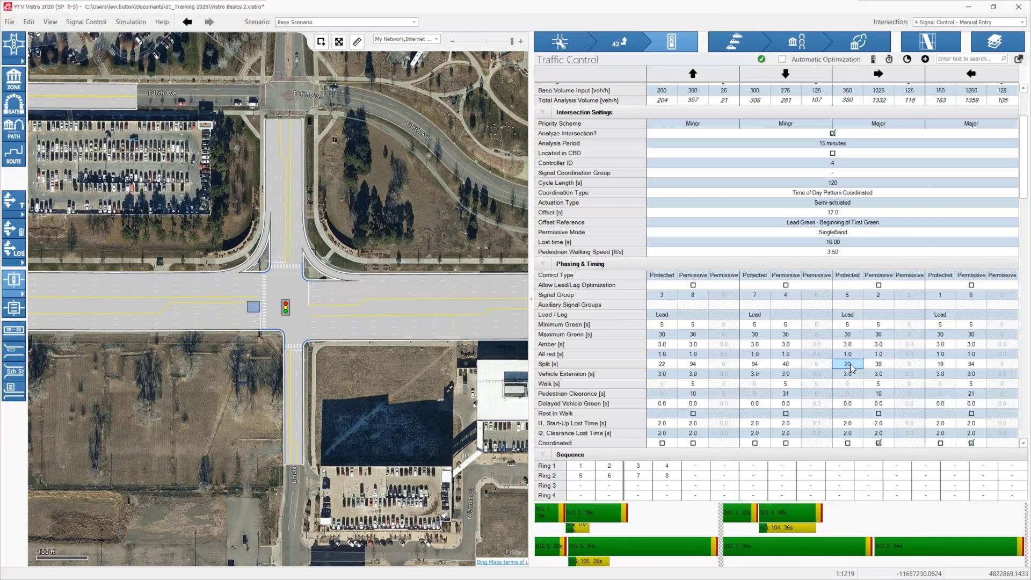
left_click(971, 366)
type("38")
key("Return")
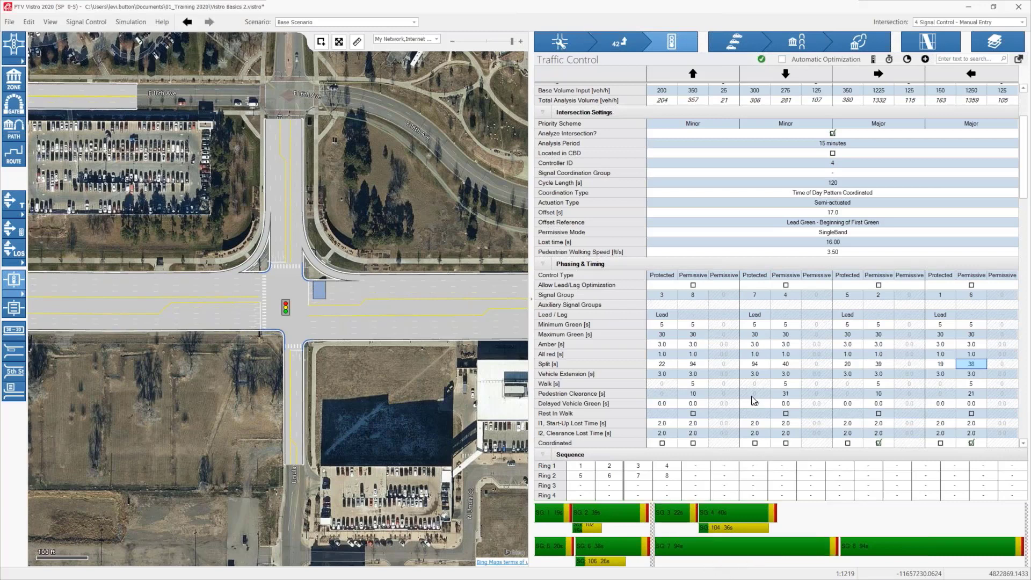
Step: Set the splits to 16 s for the southbound left turn and 46 s for the northbound through movement
left_click(754, 365)
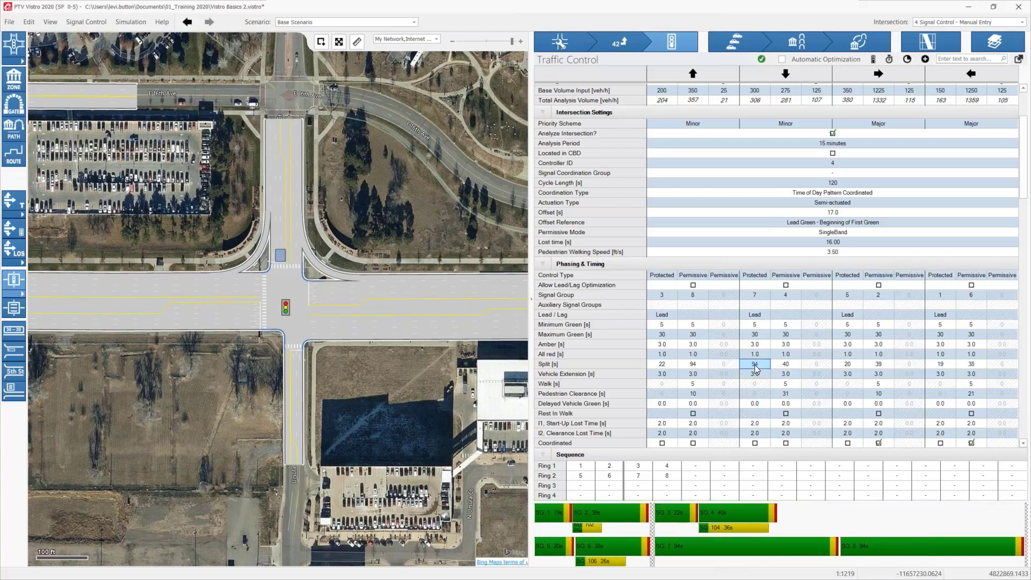
type("16")
key("Return")
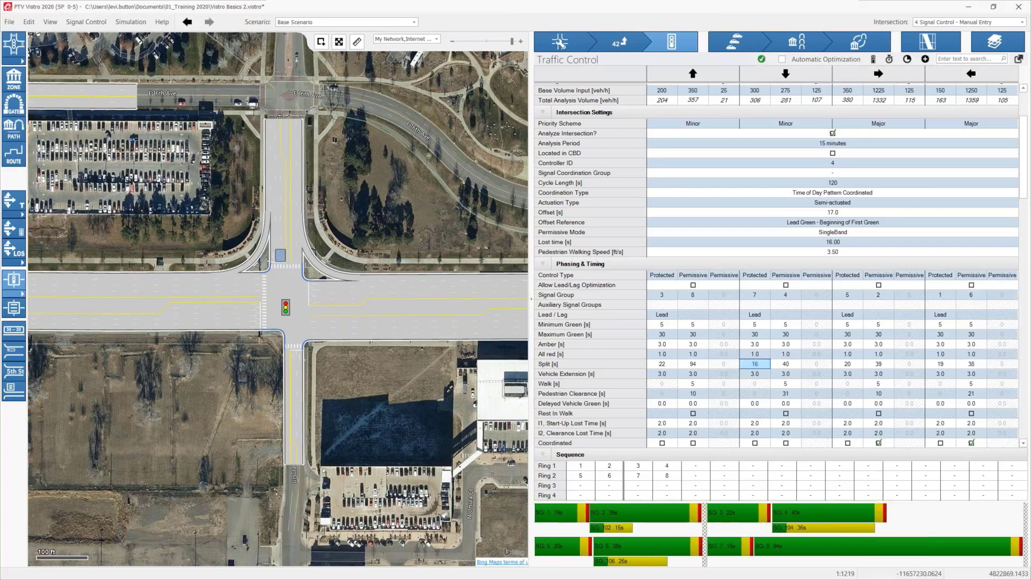
left_click(692, 365)
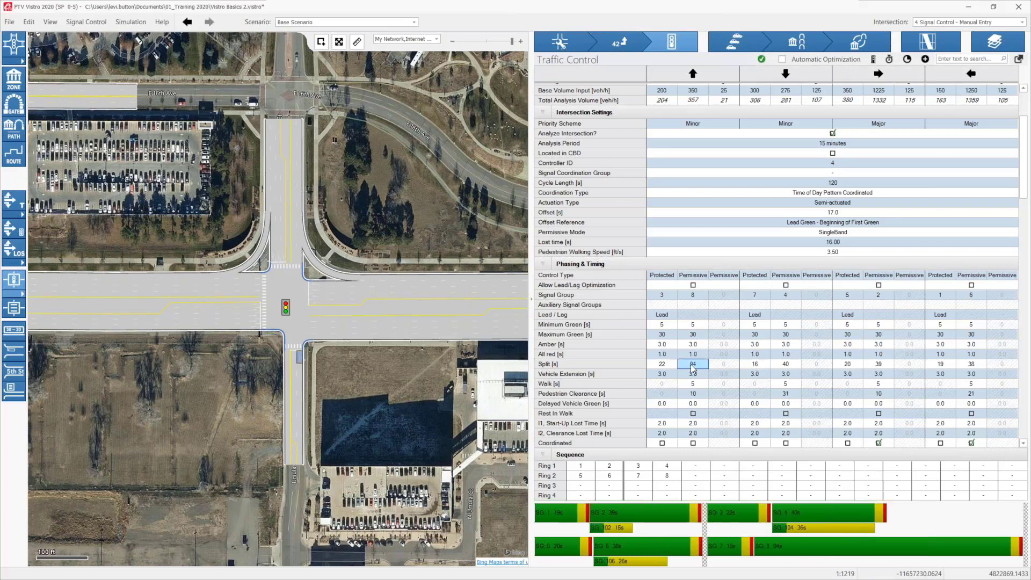
type("46")
key("Return")
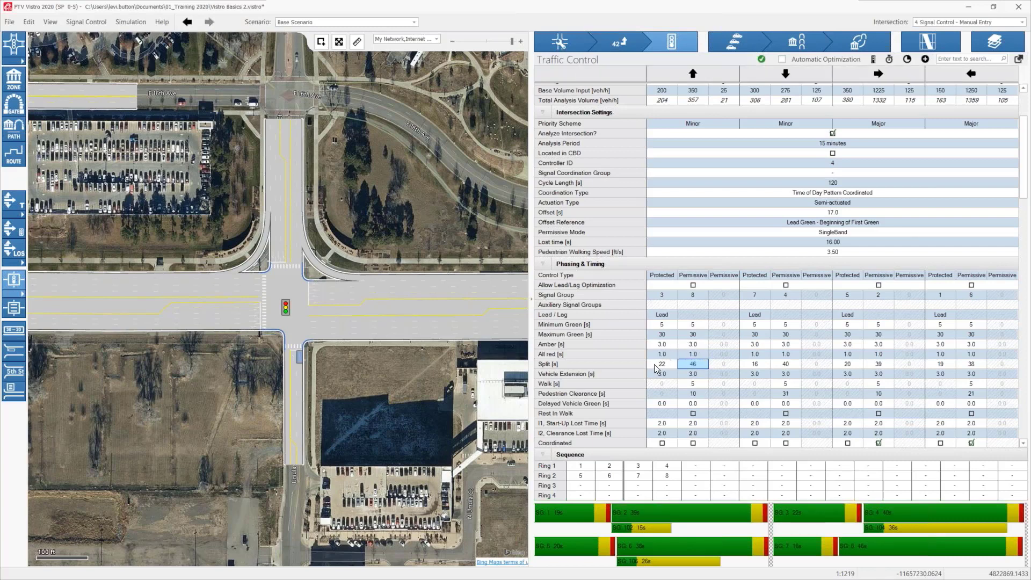
Step: Adjust signal group 2's pedestrian phase directly in the timing diagram, giving the eastbound through movement a 6 s walk time
mouse_move(654, 364)
left_mouse_down()
mouse_move(885, 369)
mouse_move(669, 365)
left_mouse_up()
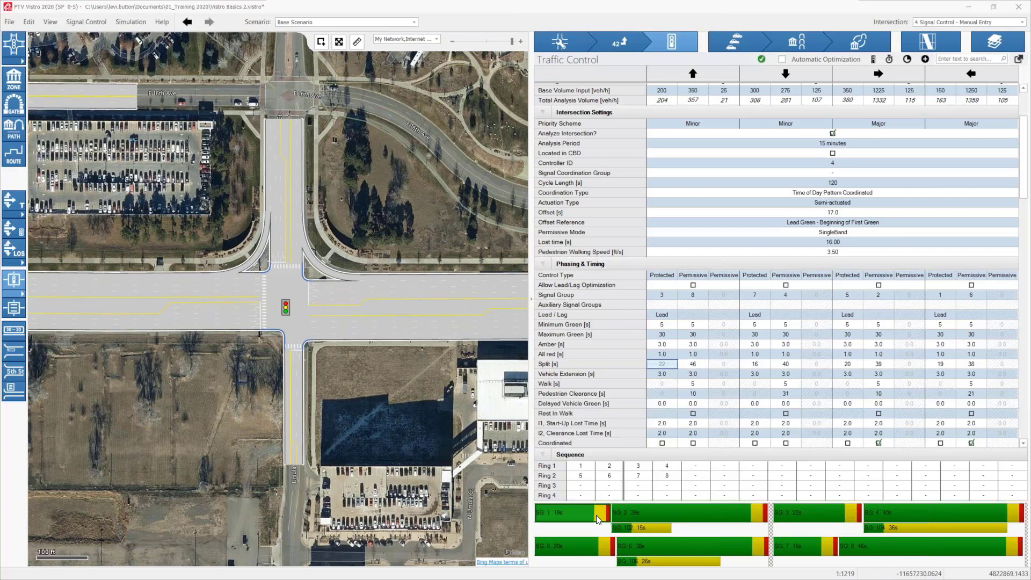
mouse_move(596, 514)
mouse_move(597, 514)
left_mouse_down()
mouse_move(551, 511)
mouse_move(598, 512)
left_mouse_up()
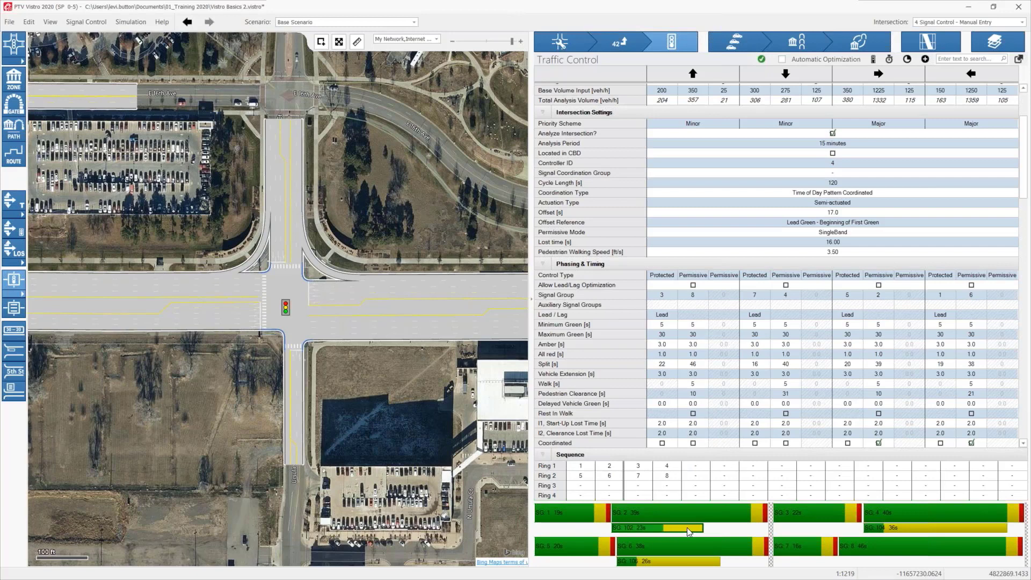
mouse_move(636, 527)
left_mouse_down()
mouse_move(689, 526)
mouse_move(634, 529)
left_mouse_up()
Step: Set the amber time to 4 s for all left-turn and through movements at once using multi-edit
scroll(720, 418, "down", 1)
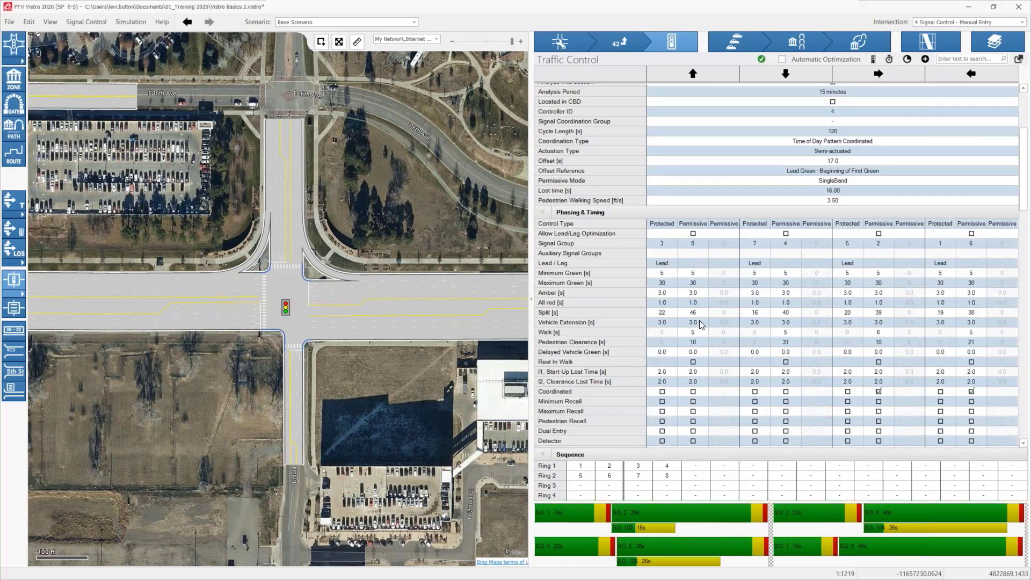
left_click(658, 294)
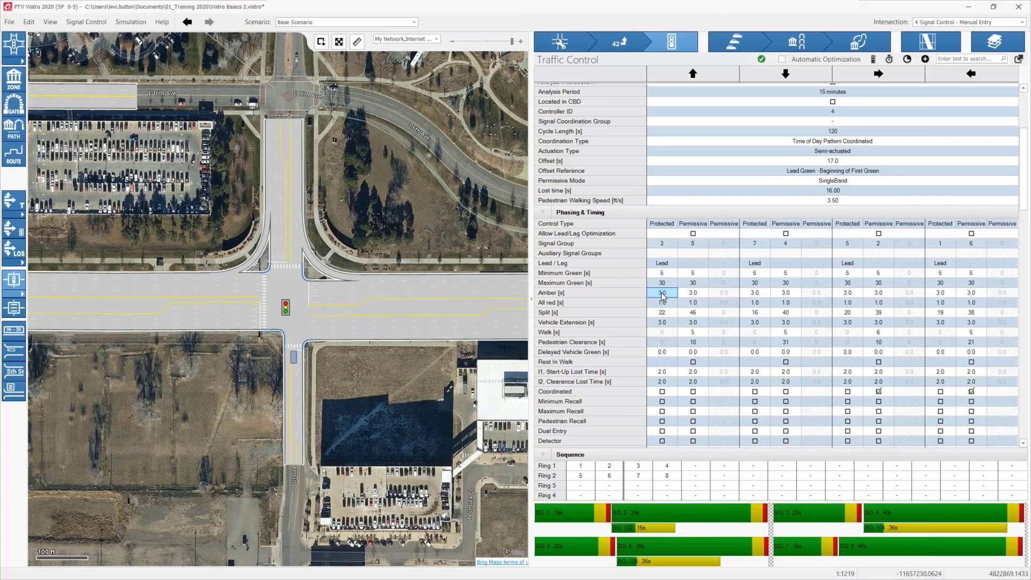
left_click(975, 292, "shift")
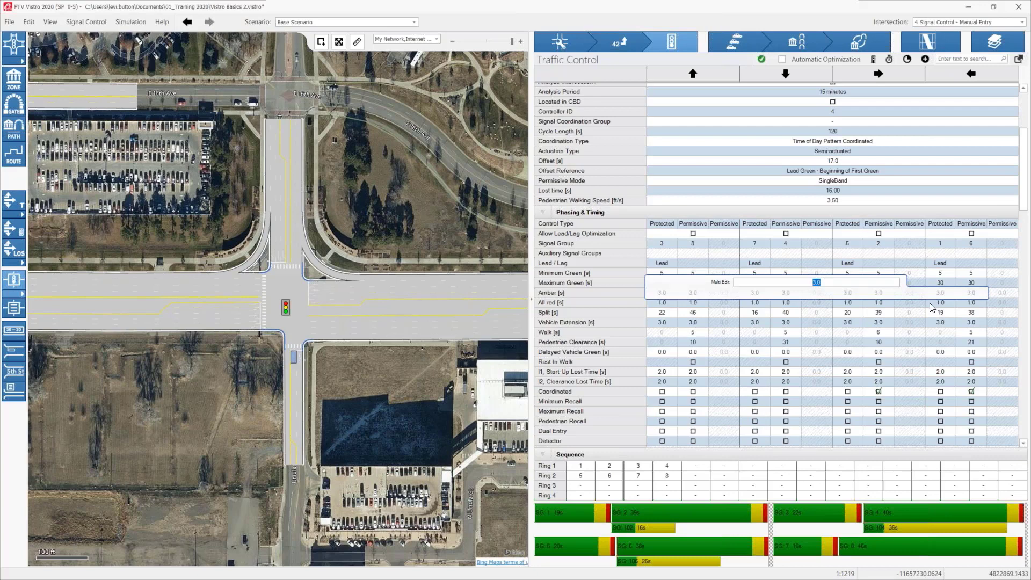
type("4")
key("Return")
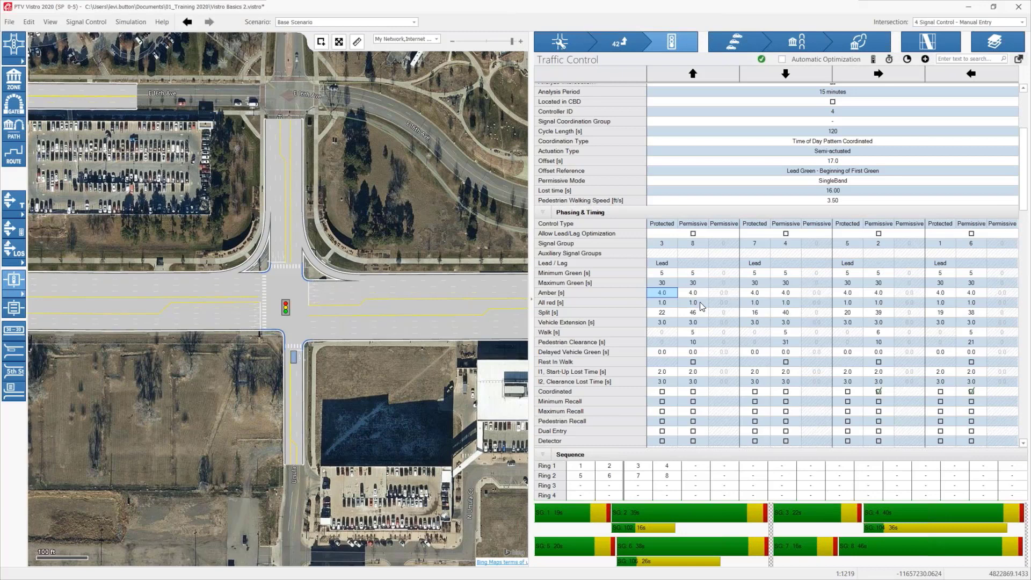
Step: Reapply a 4 s amber time to all left-turn and through movements at once using multi-edit
left_click(974, 291, "shift")
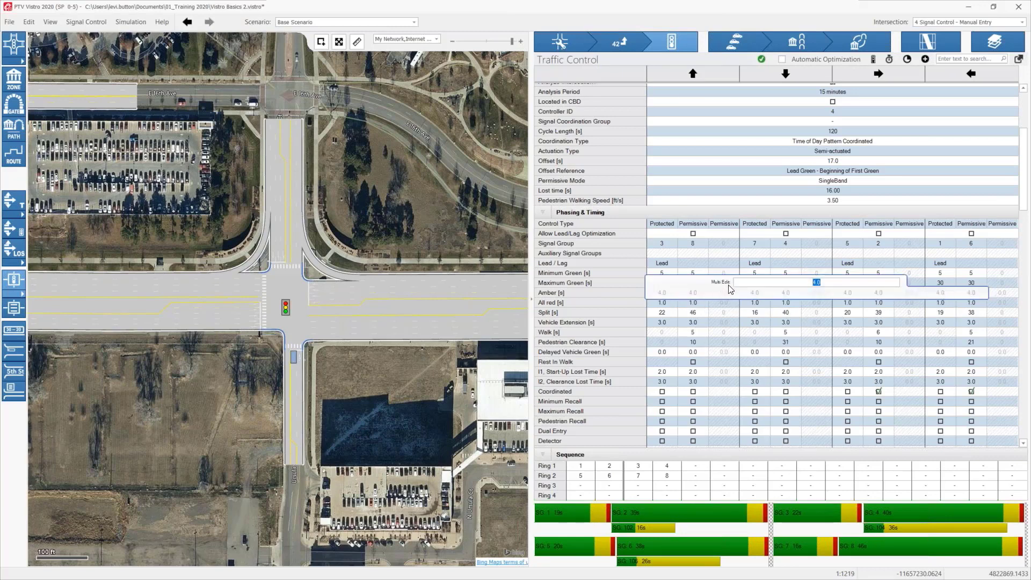
type("4")
key("Return")
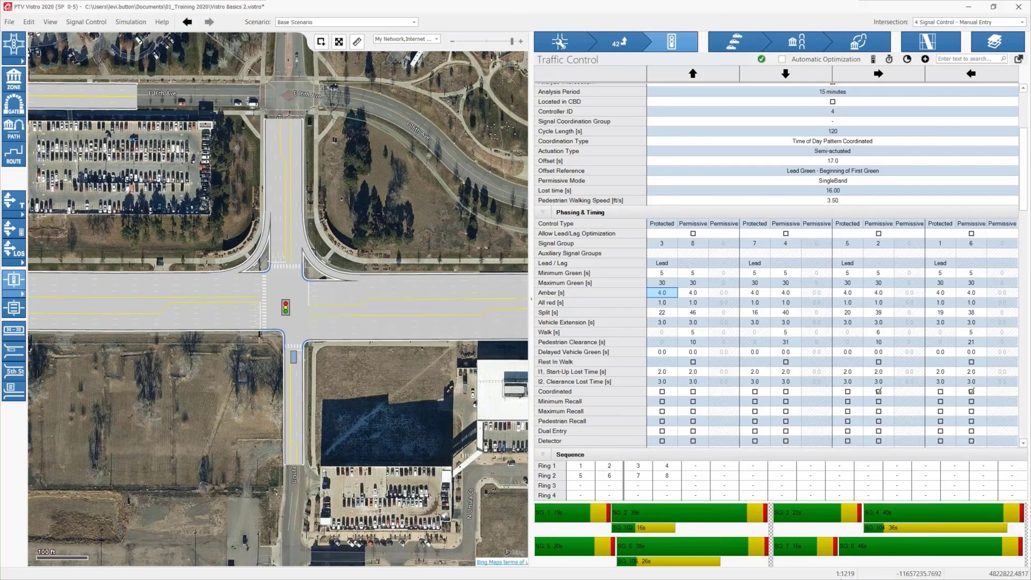
scroll(781, 266, "up", 2)
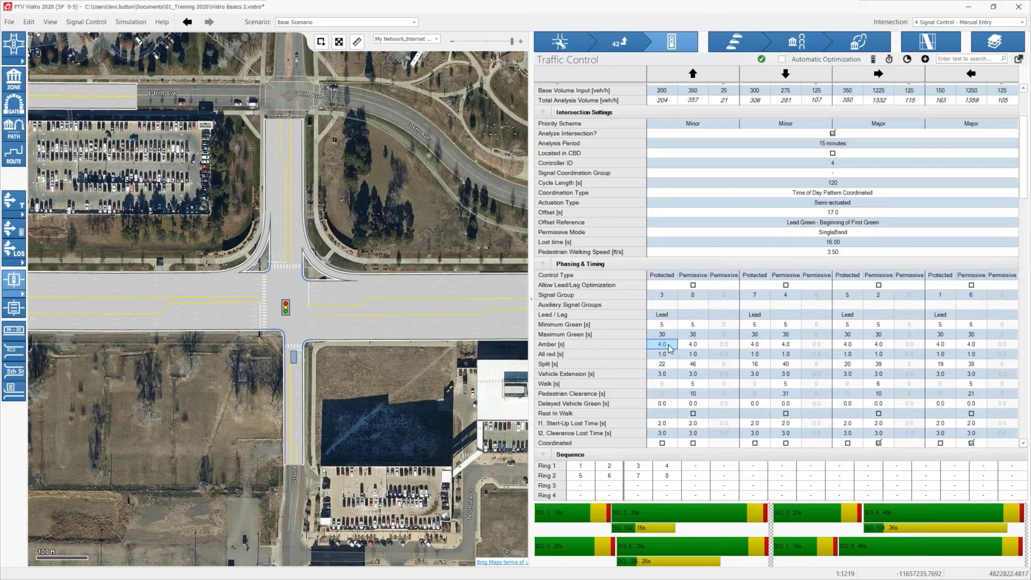
scroll(751, 376, "down", 2)
left_click(726, 410)
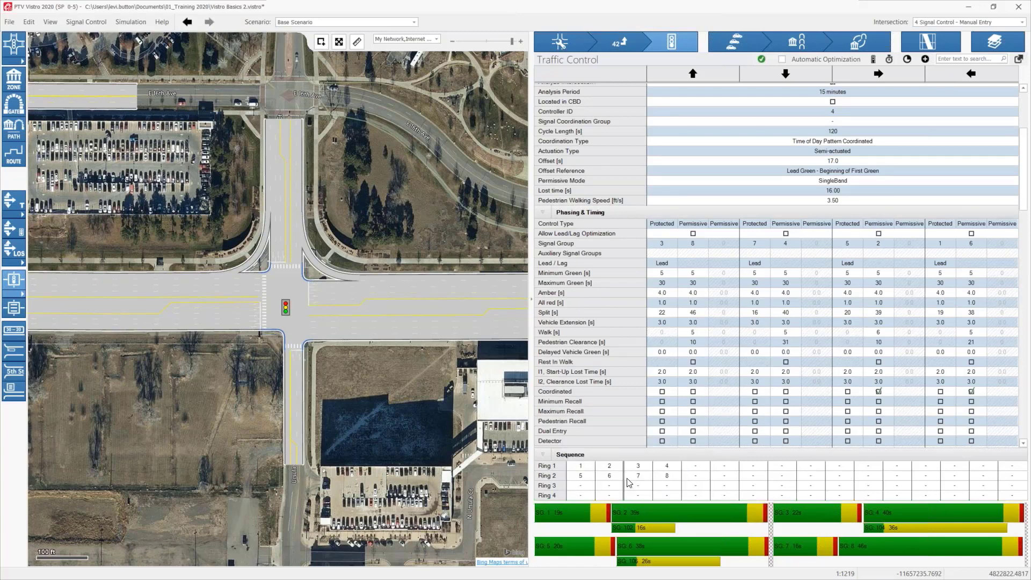
Step: Enable maximum recall for the eastbound and westbound through movements, and turn on detectors for all left-turn and through movements
scroll(829, 395, "down", 2)
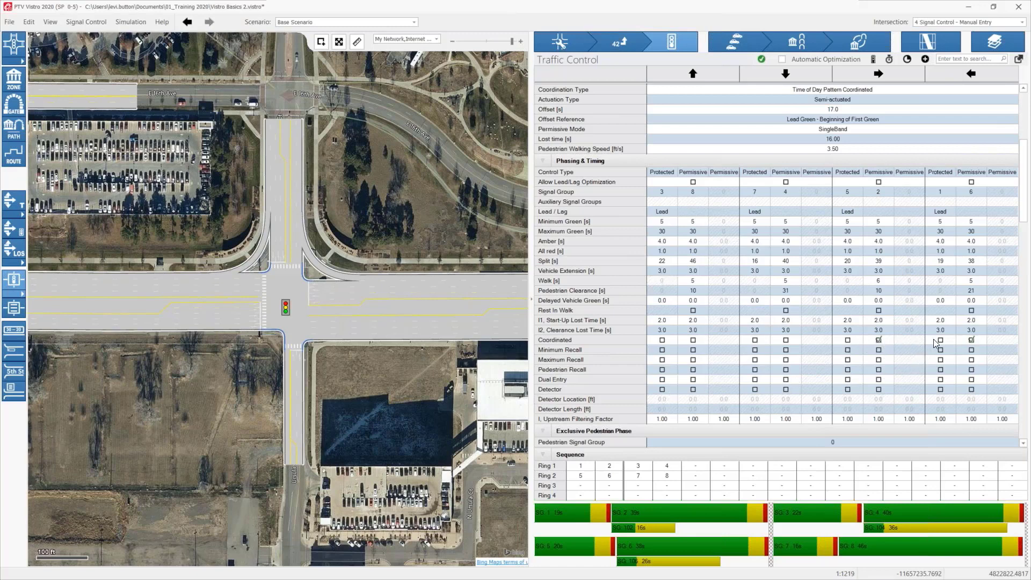
left_click(878, 360)
left_click(970, 361)
left_click(971, 362)
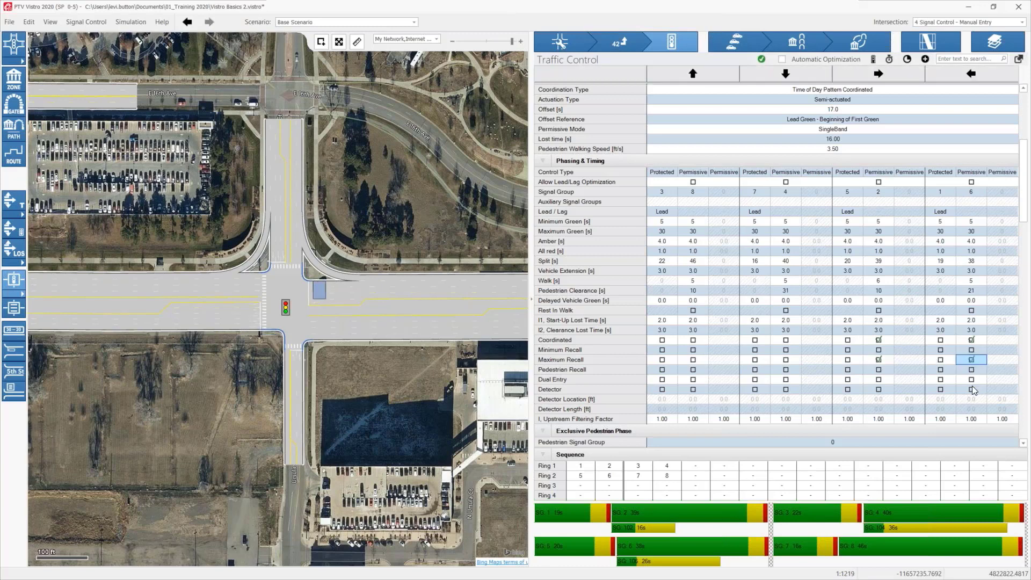
right_click(667, 392)
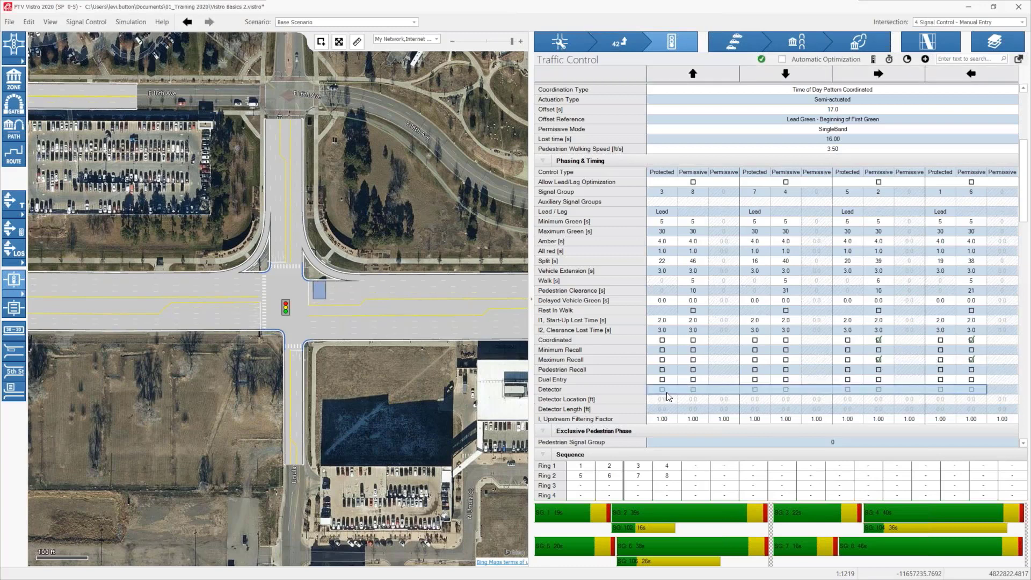
left_click(666, 392)
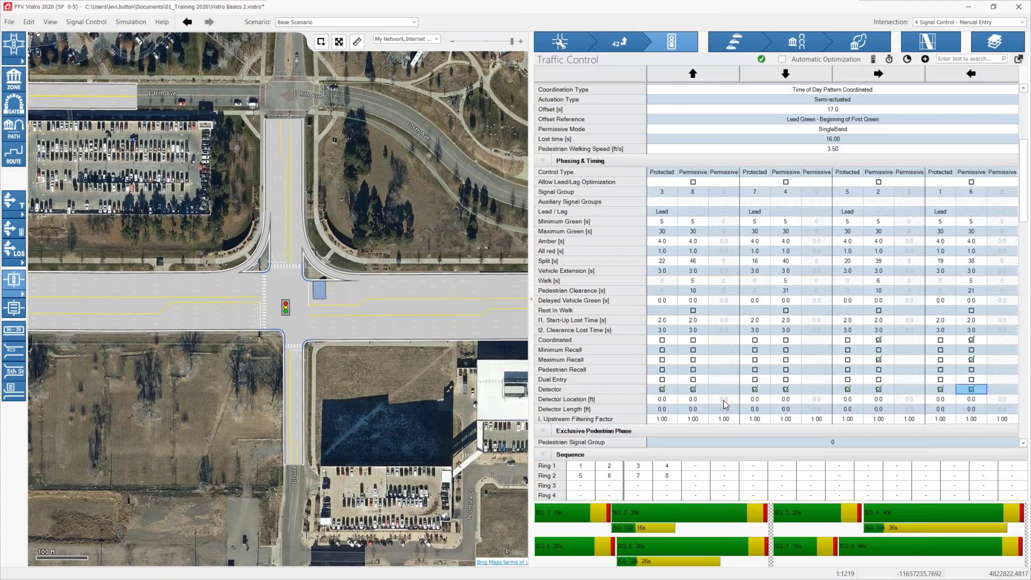
scroll(698, 349, "down", 3)
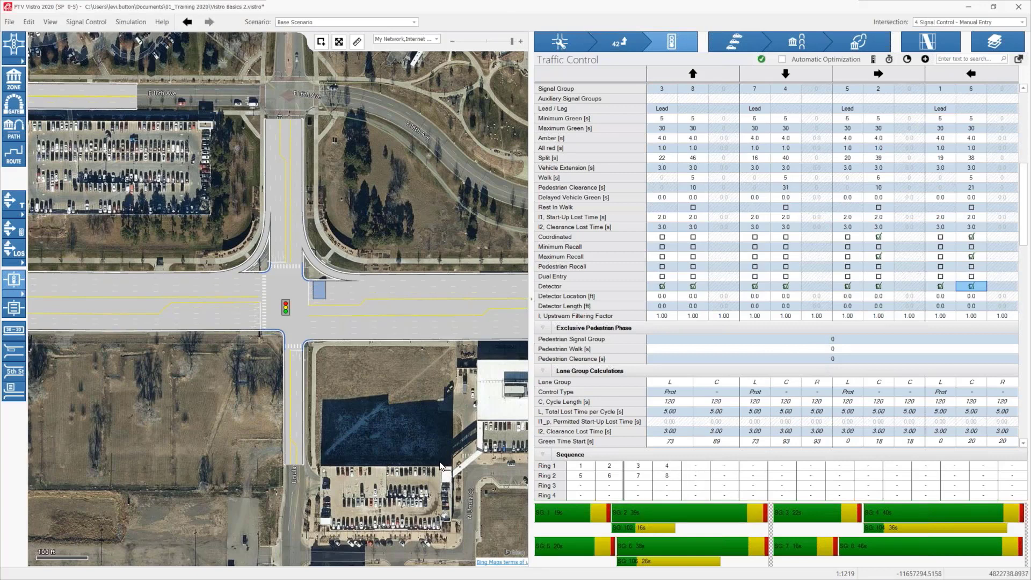
Step: Find signalized intersection 10073 near E 6th Ave on the map and select it to load its traffic control data
left_click_drag(426, 493, 376, 233)
scroll(413, 498, "down", 1)
scroll(373, 405, "down", 4)
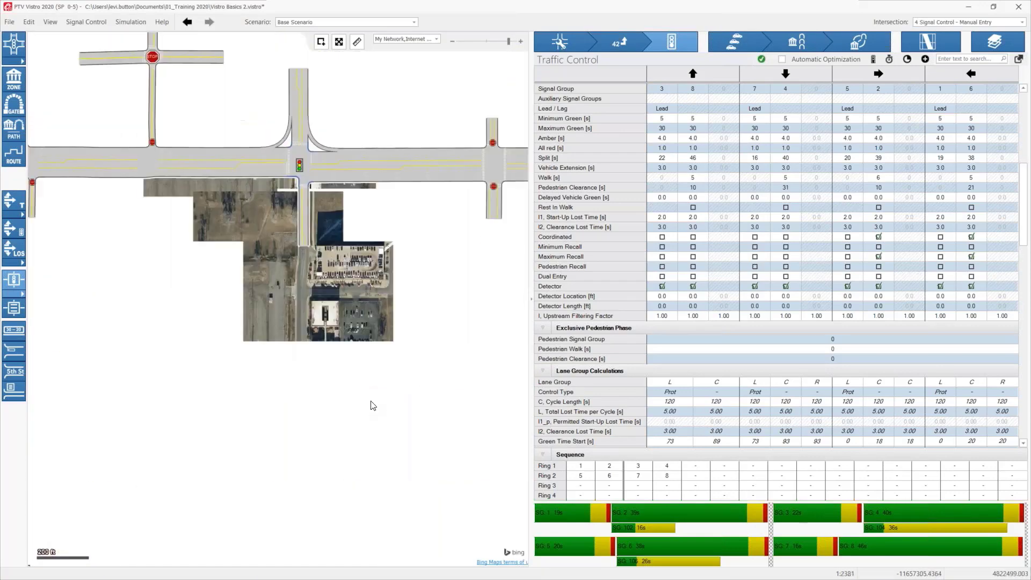
left_click_drag(373, 405, 322, 225)
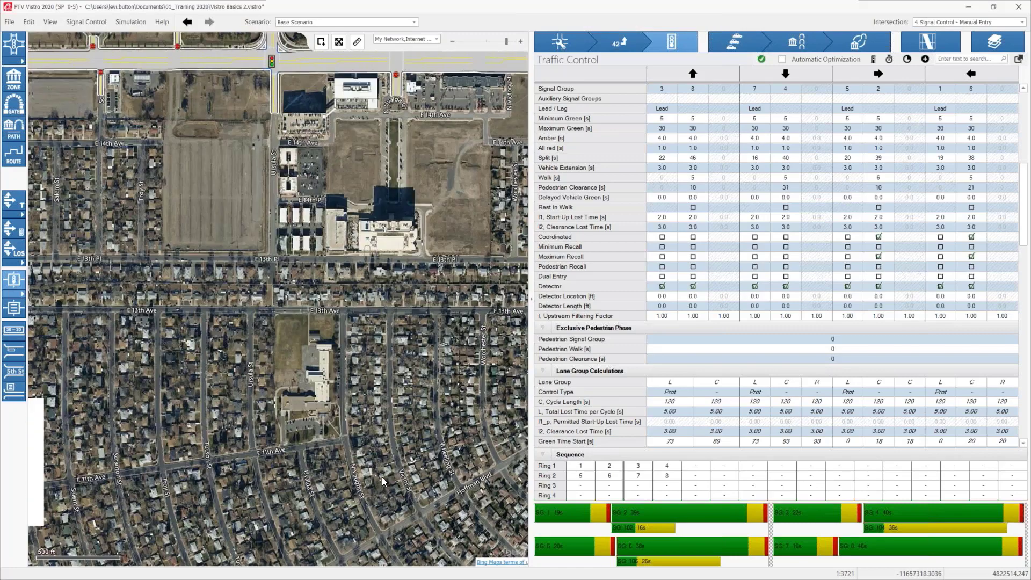
left_click_drag(381, 477, 336, 320)
scroll(336, 320, "down", 2)
left_click_drag(257, 553, 240, 383)
scroll(234, 347, "up", 5)
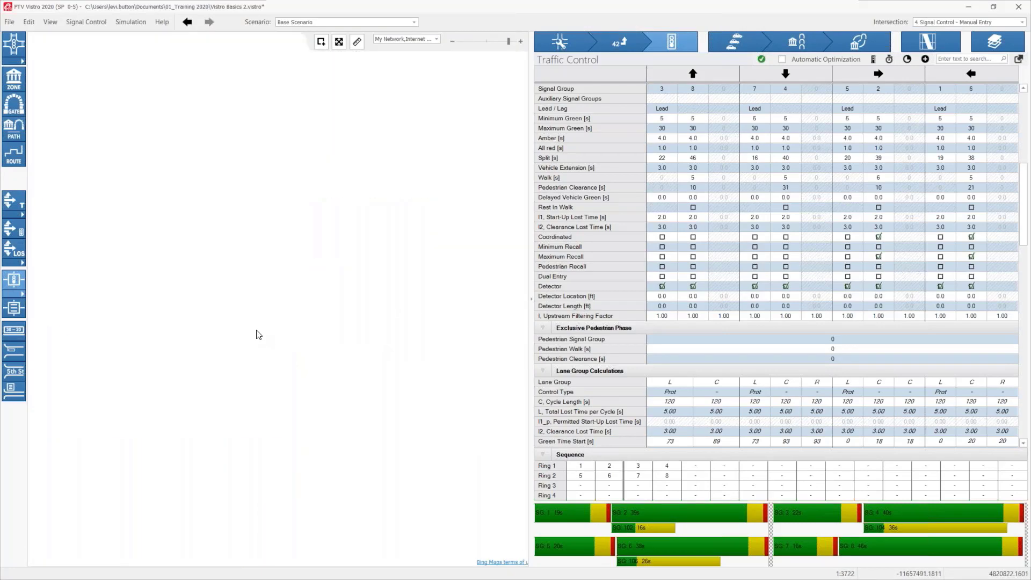
left_click(303, 324)
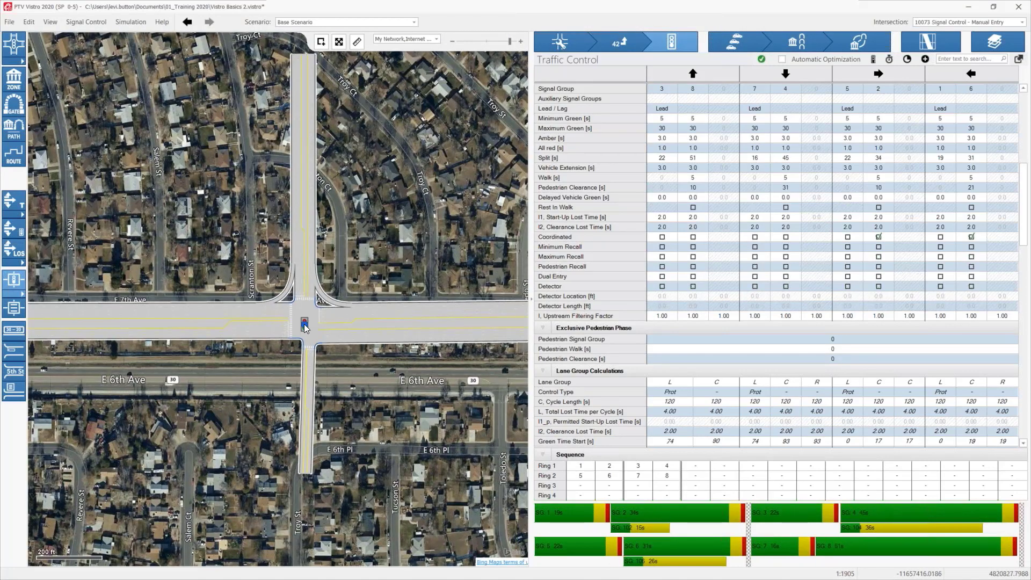
left_click(306, 323)
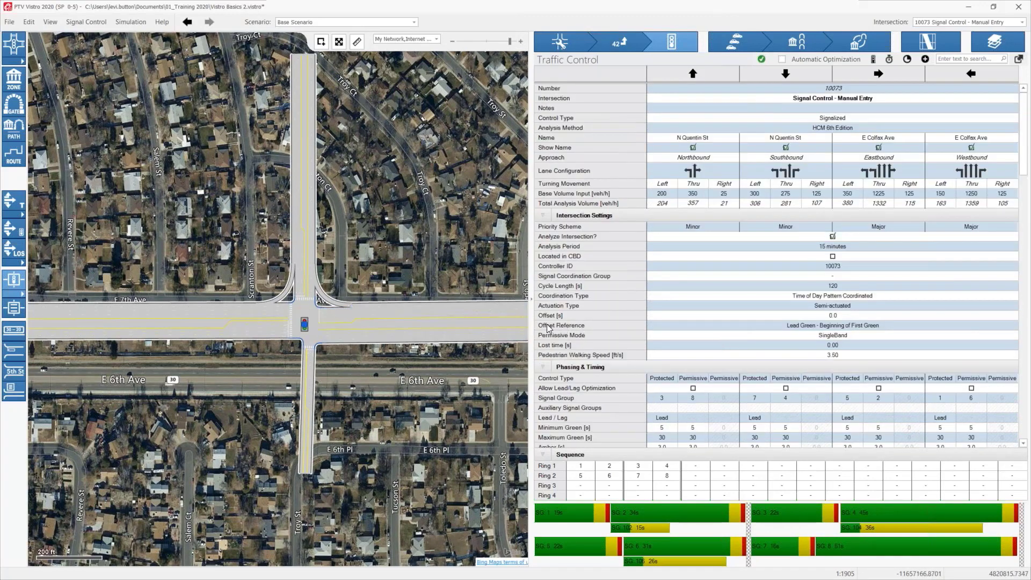
Step: Enable automatic optimization and create the default signalization with the Lead setting for intersection 10073
scroll(676, 411, "down", 2)
scroll(678, 400, "down", 2)
scroll(693, 354, "up", 5)
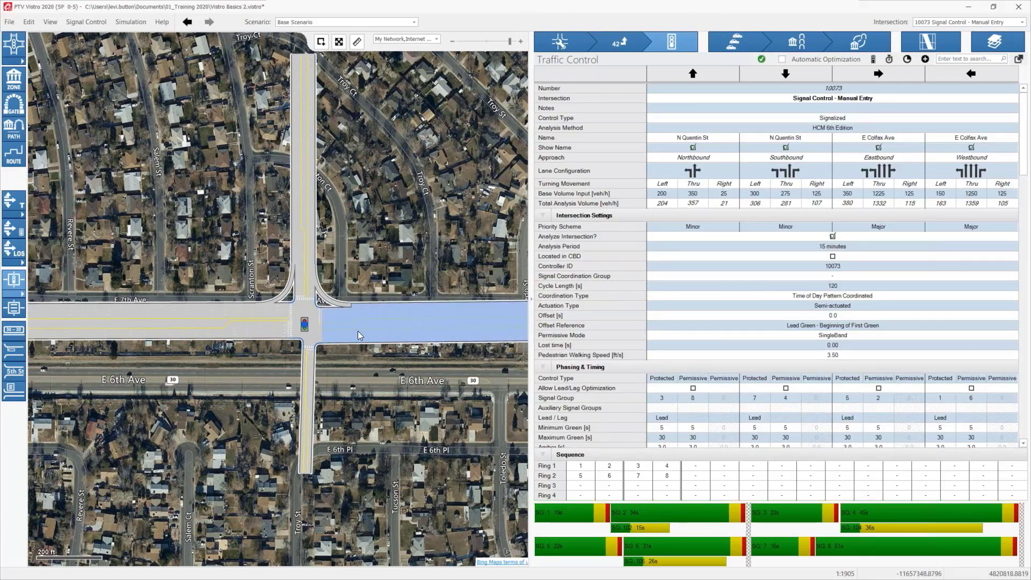
left_click(660, 398)
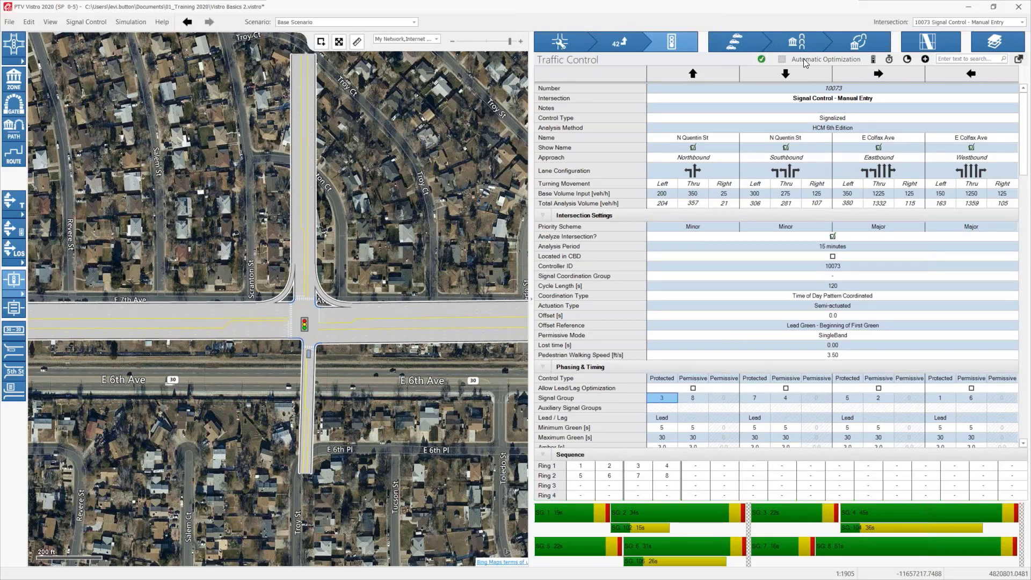
left_click(782, 59)
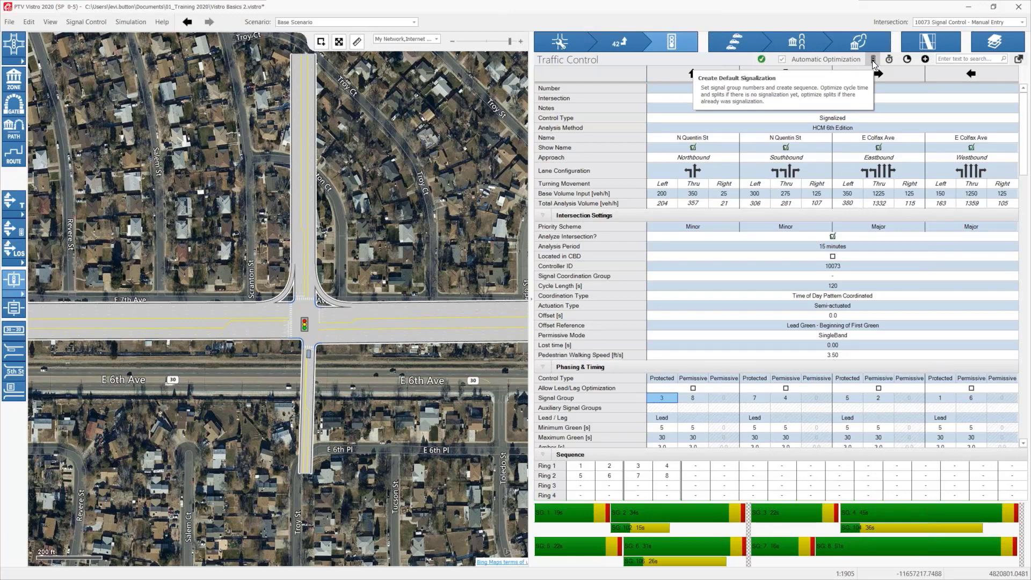
left_click(872, 63)
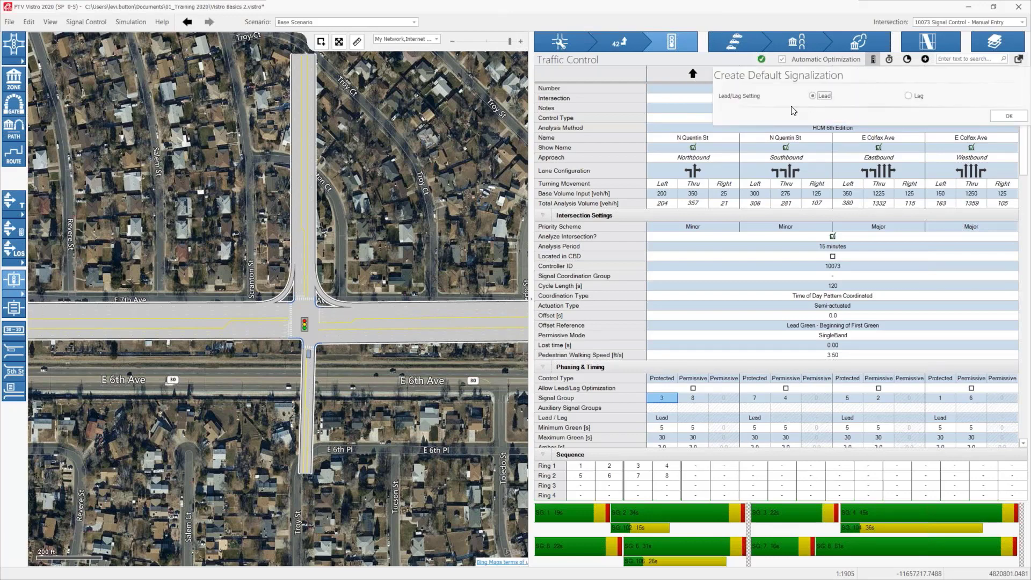
left_click(1004, 117)
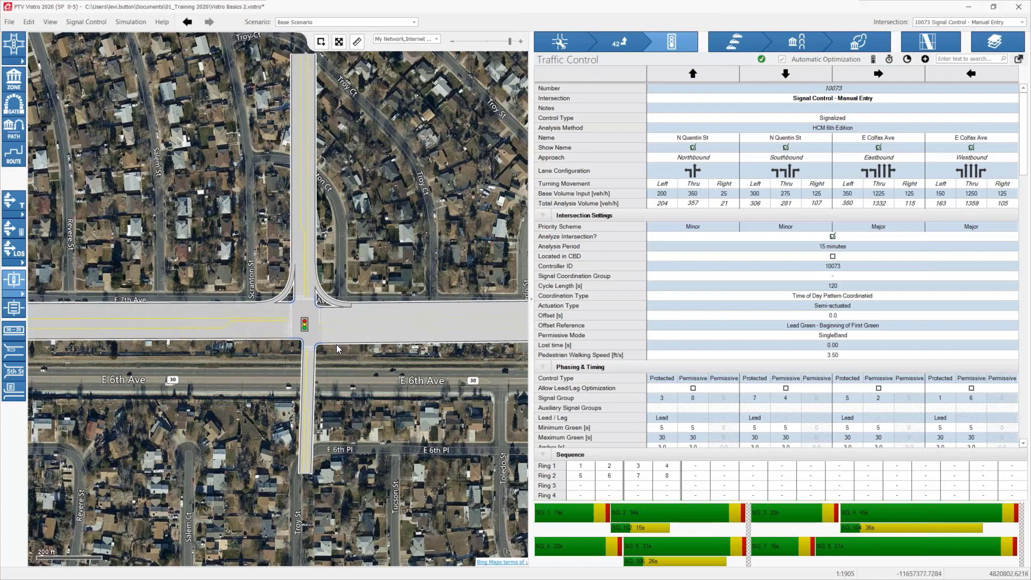
Step: Return to E Colfax Ave on the map and select signalized intersection 4 at N Quentin St
scroll(651, 370, "down", 3)
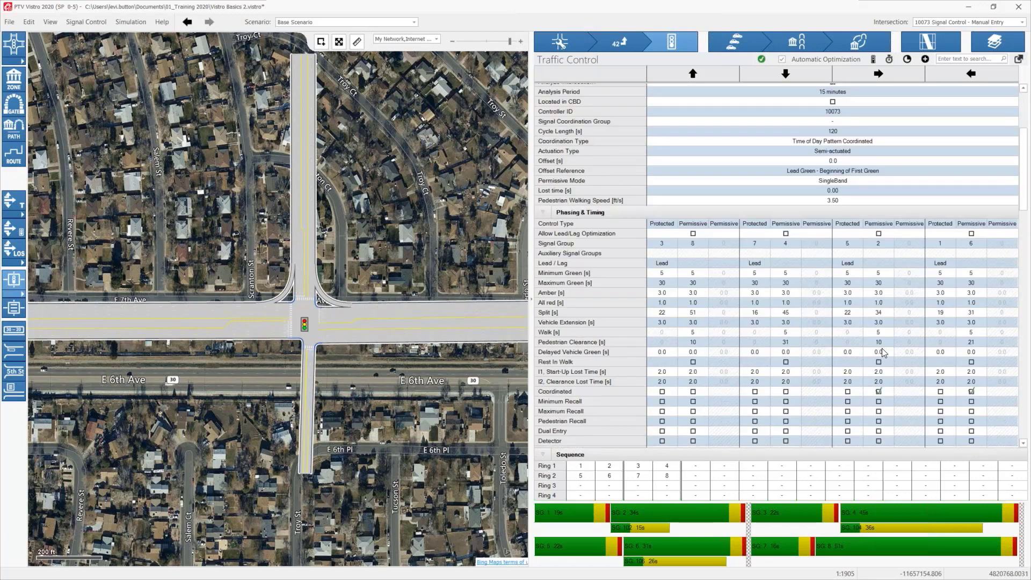
left_click_drag(404, 285, 391, 447)
scroll(407, 361, "down", 2)
scroll(390, 379, "down", 3)
left_click_drag(374, 342, 377, 517)
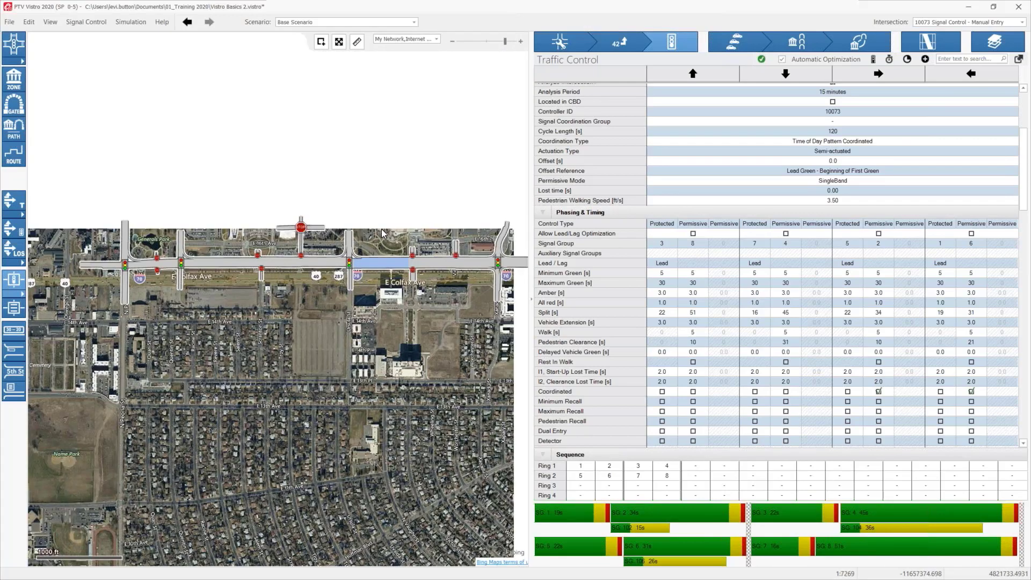
scroll(381, 229, "up", 2)
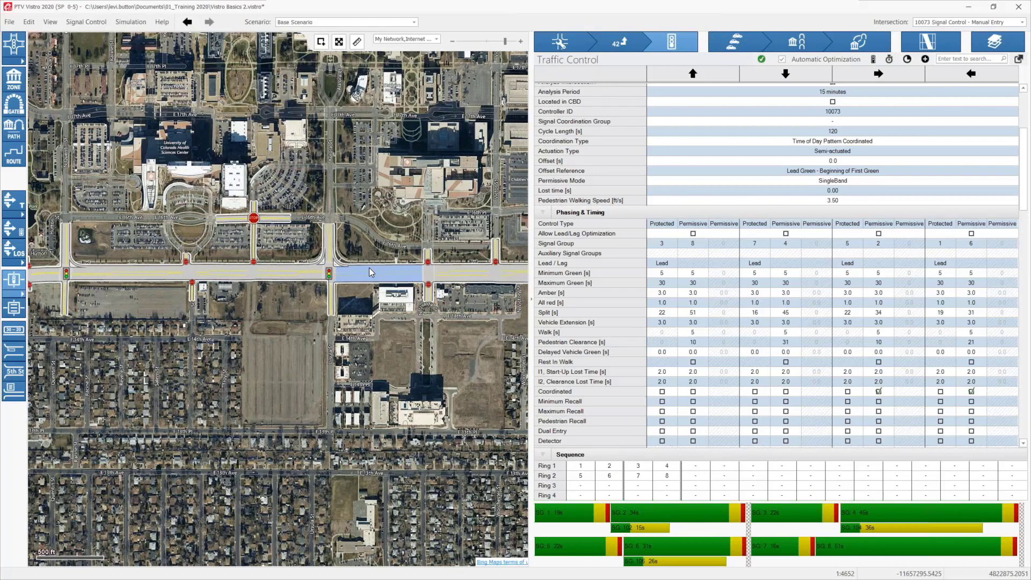
left_click(329, 274)
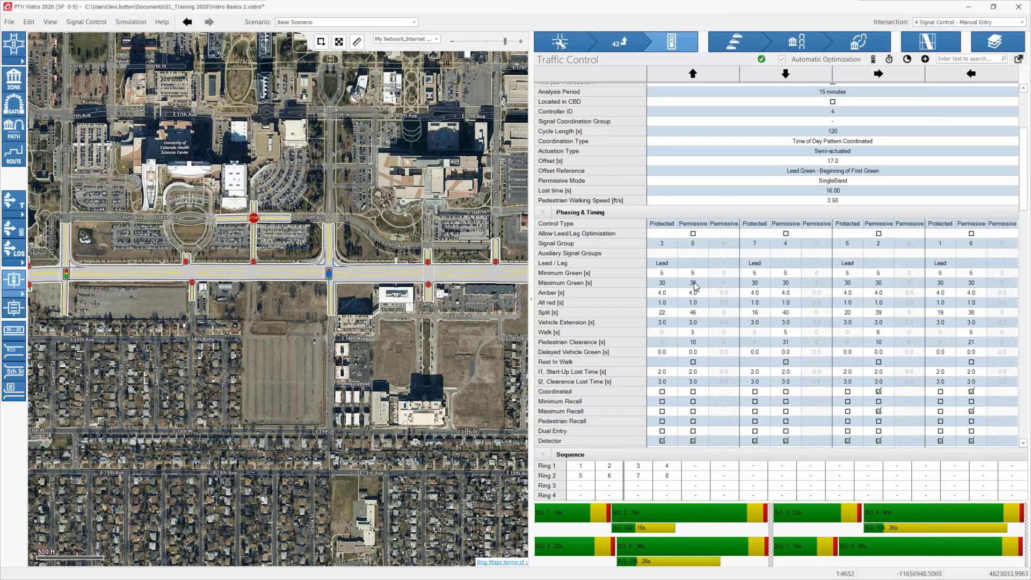
scroll(689, 234, "up", 5)
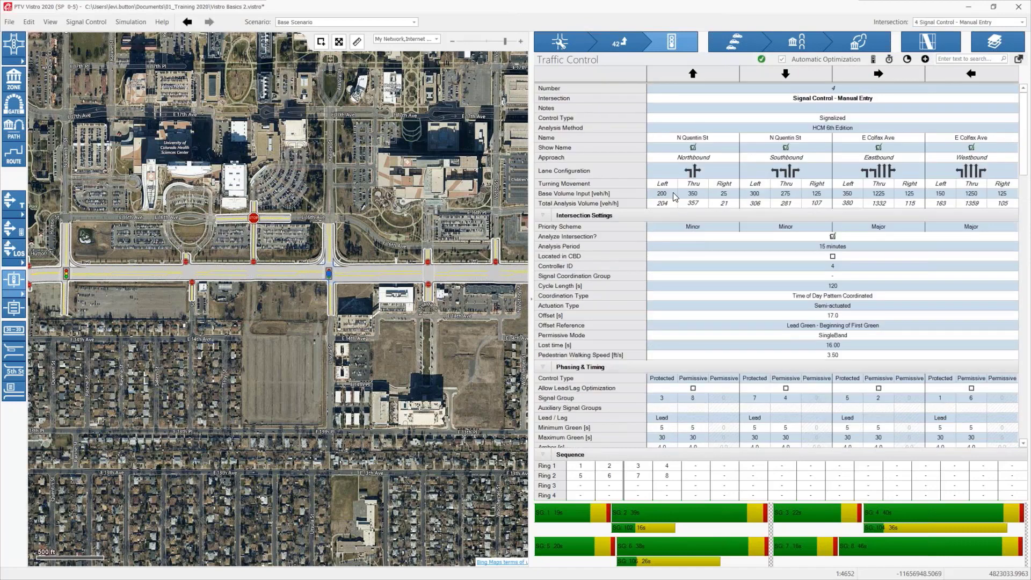
left_click(873, 60)
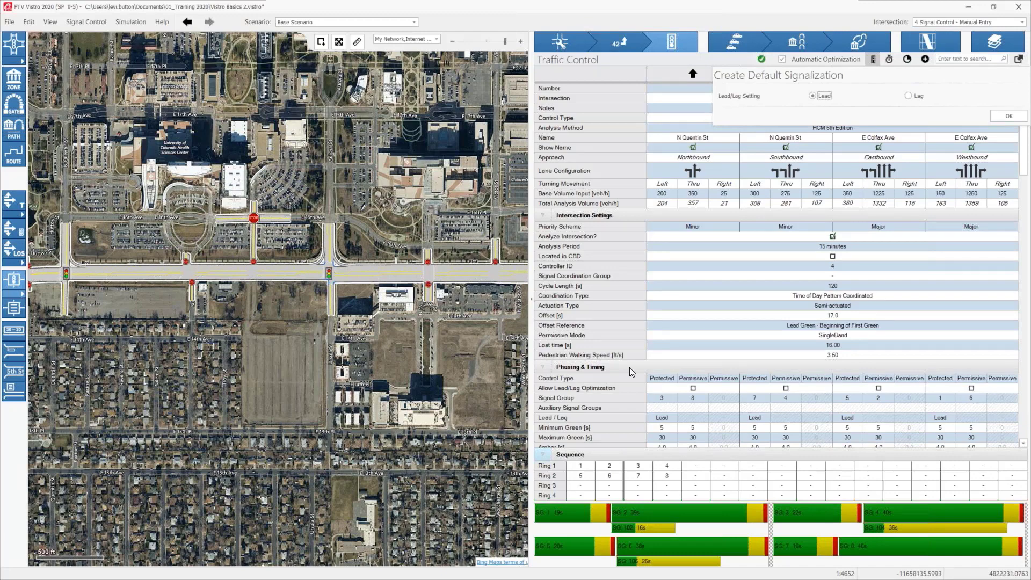
left_click(717, 304)
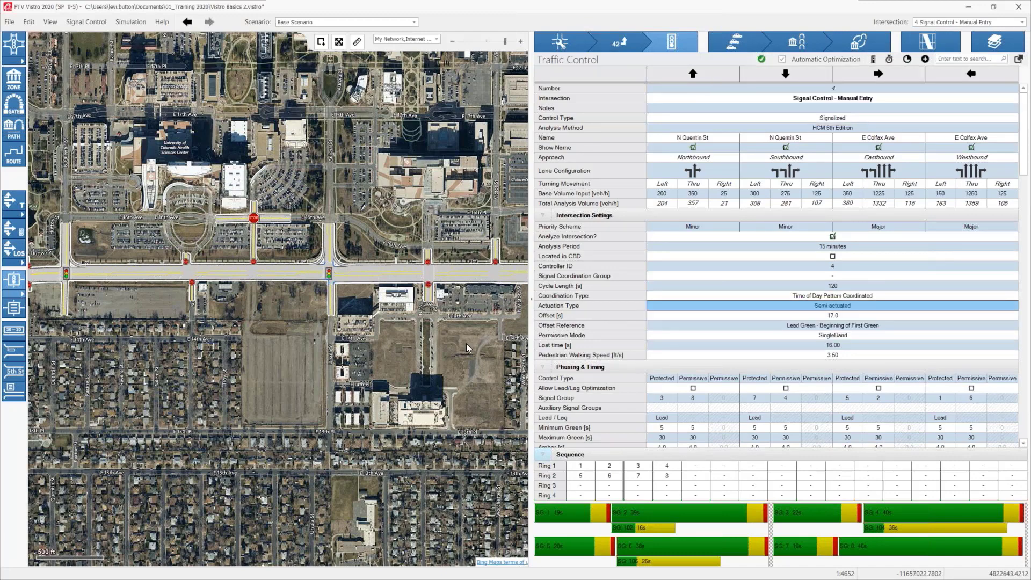
Step: Examine intersection 4's detector settings, lane group calculations and saturation flow parameters
scroll(773, 365, "down", 15)
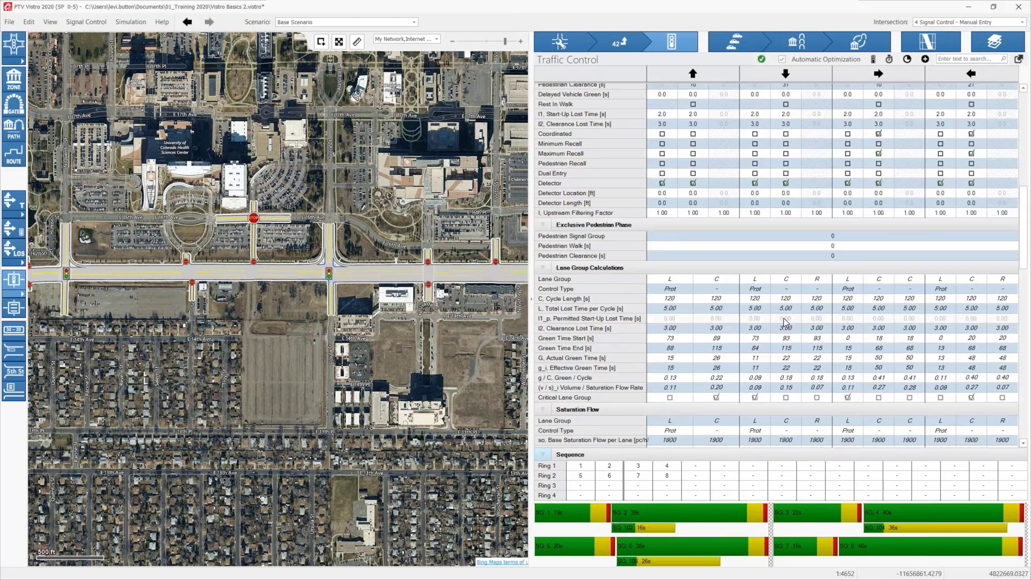
scroll(784, 322, "down", 3)
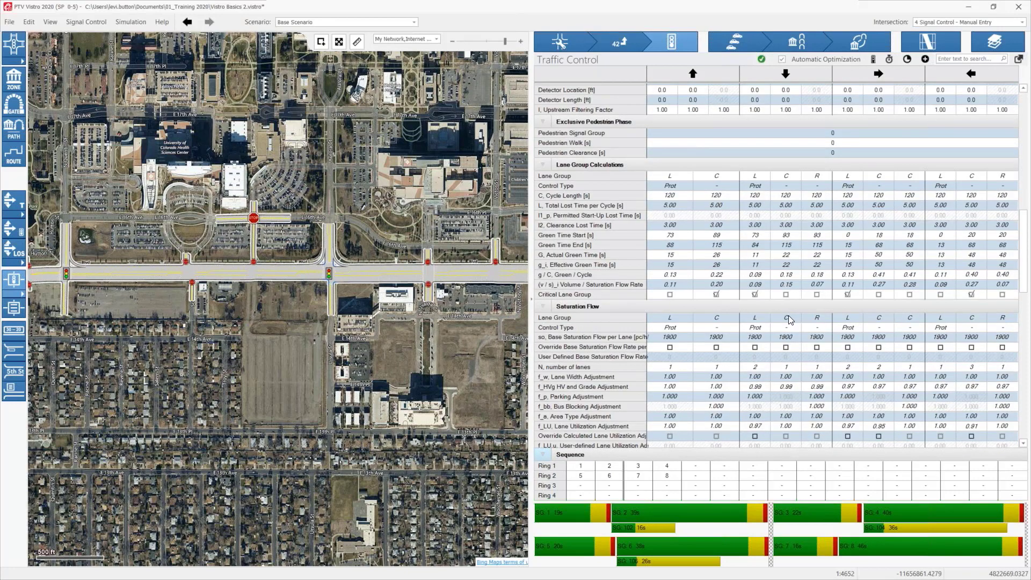
scroll(788, 321, "down", 5)
scroll(781, 346, "down", 2)
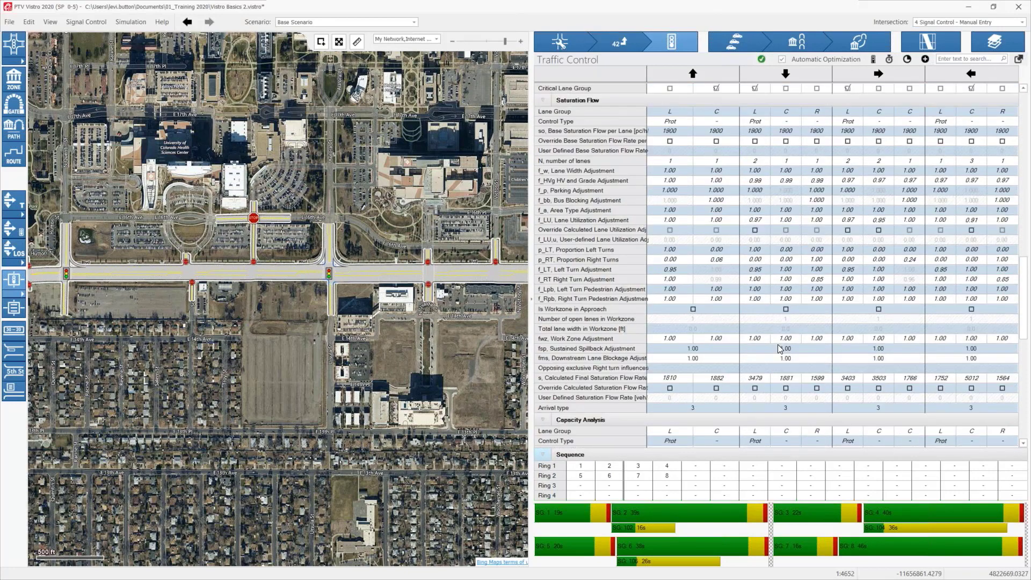
scroll(780, 349, "up", 8)
scroll(780, 348, "up", 5)
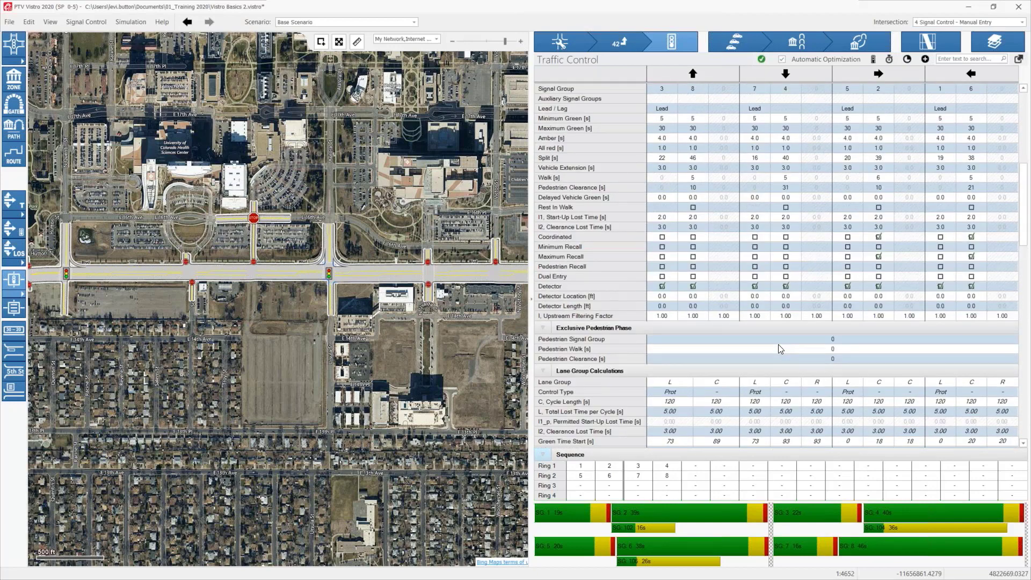
scroll(778, 343, "up", 5)
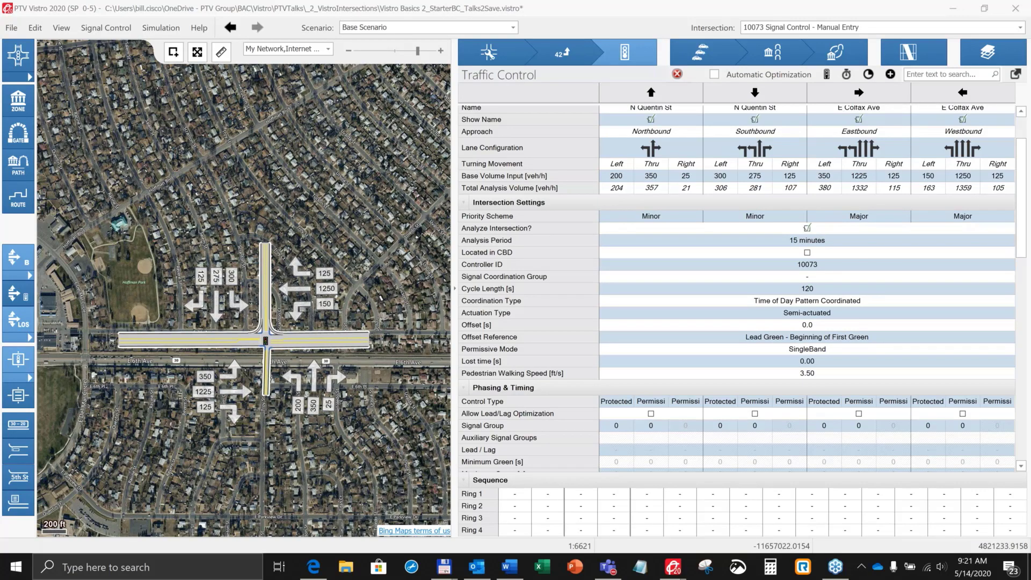
left_click_drag(379, 211, 367, 144)
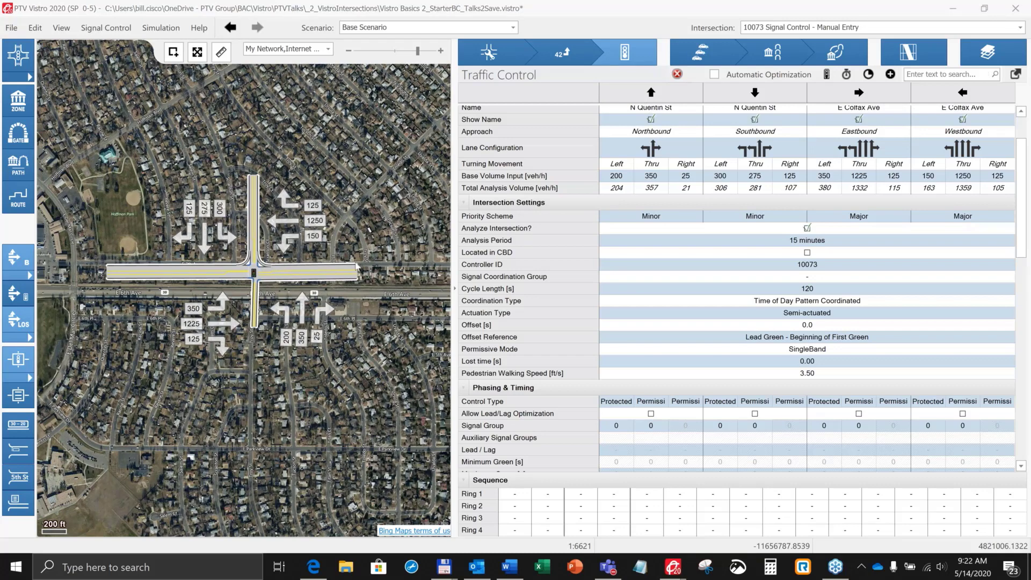
scroll(244, 285, "up", 2)
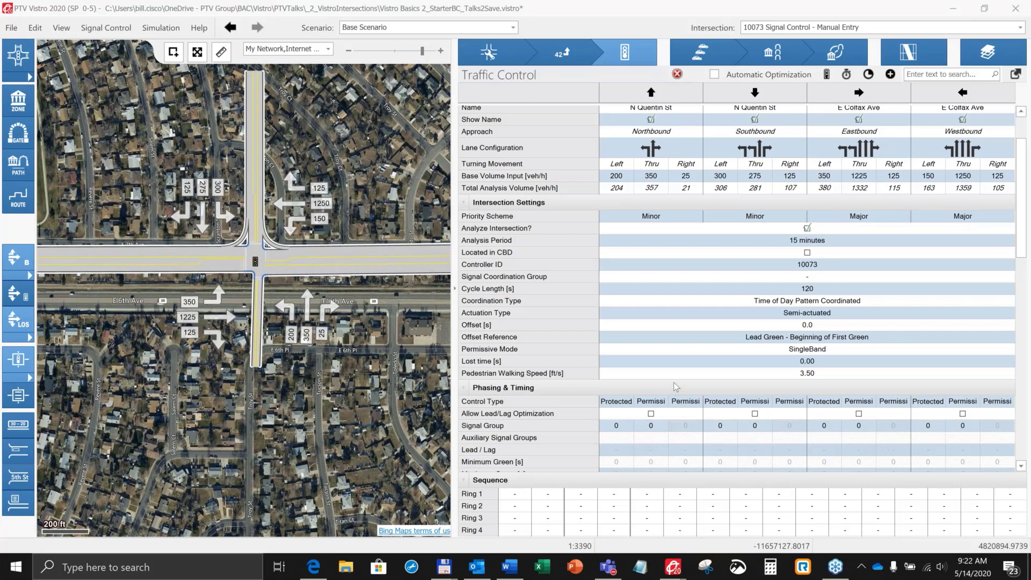
scroll(648, 164, "up", 2)
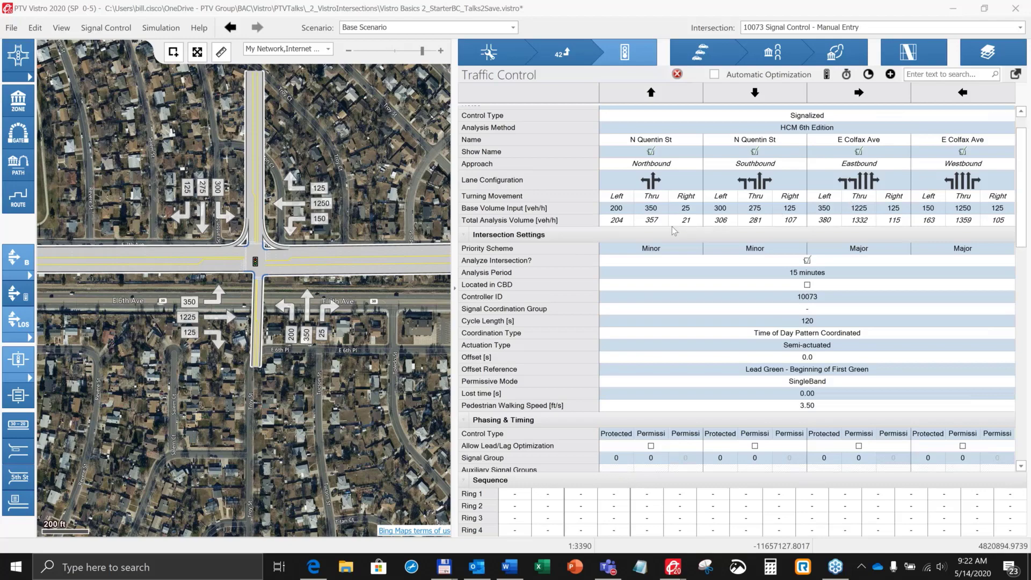
scroll(674, 231, "down", 2)
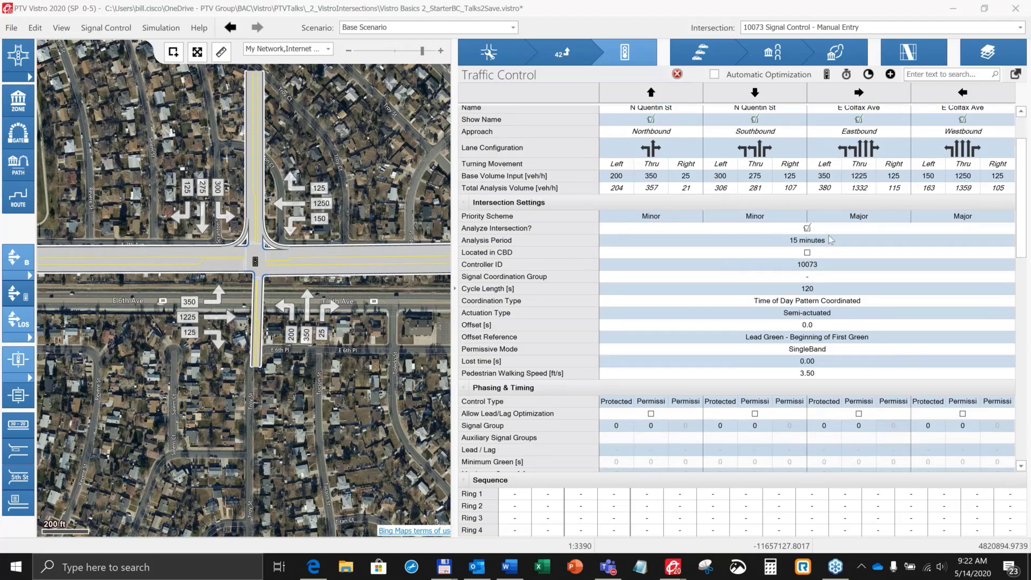
Step: Examine the control type options for the northbound left and right turns at intersection 10073
scroll(655, 364, "down", 1)
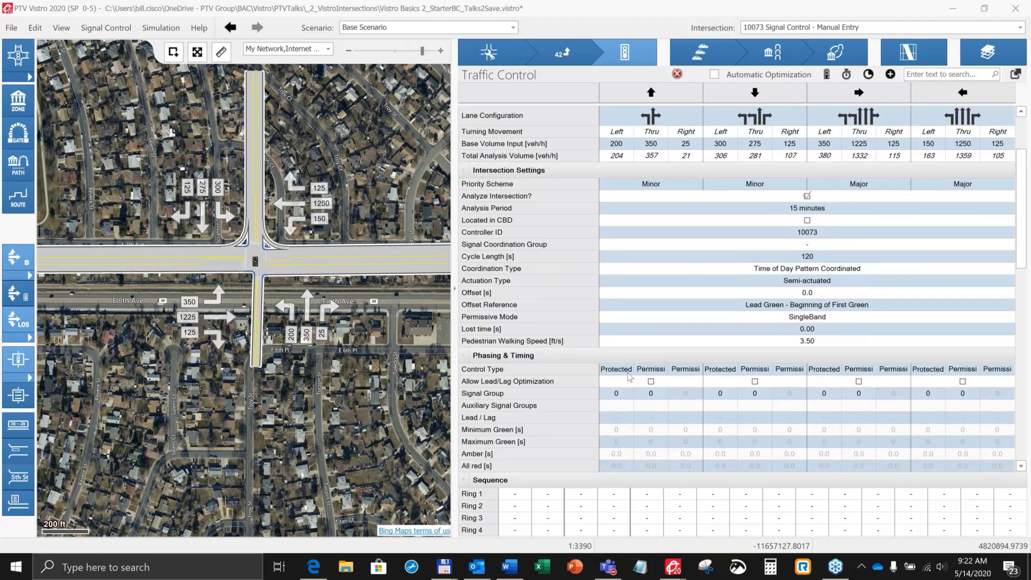
left_click(622, 370)
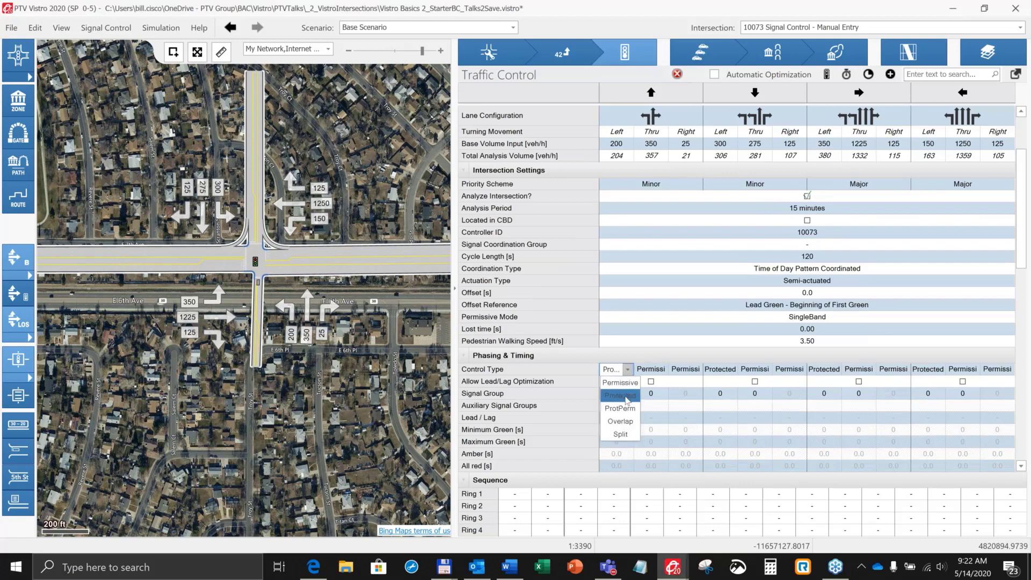
left_click(620, 396)
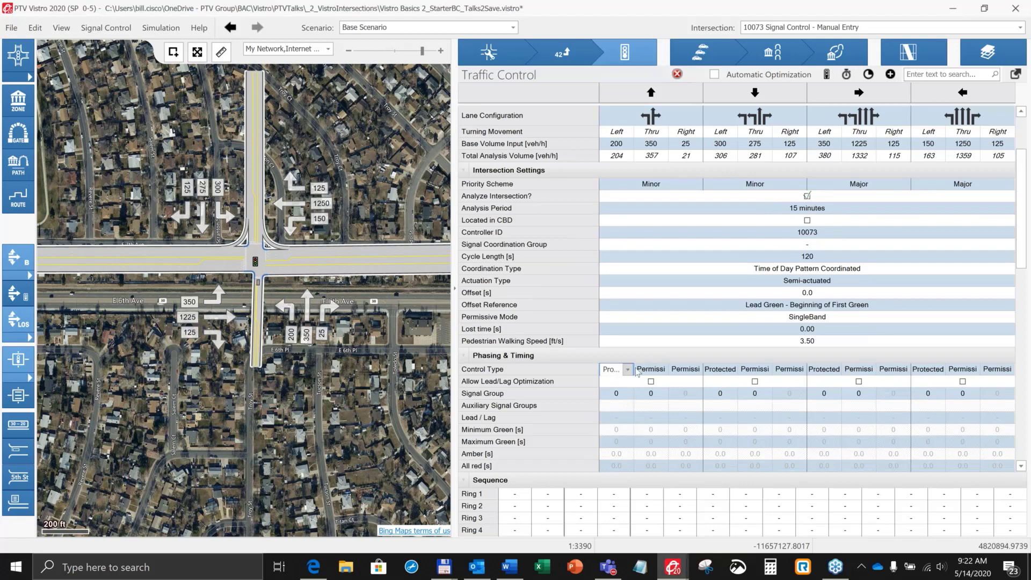
left_click(689, 371)
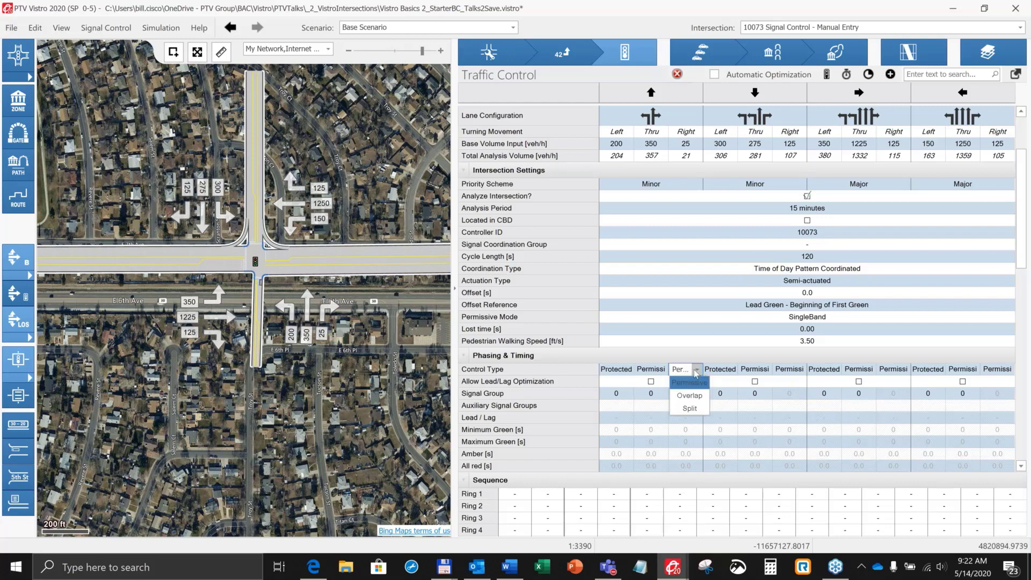
left_click(686, 359)
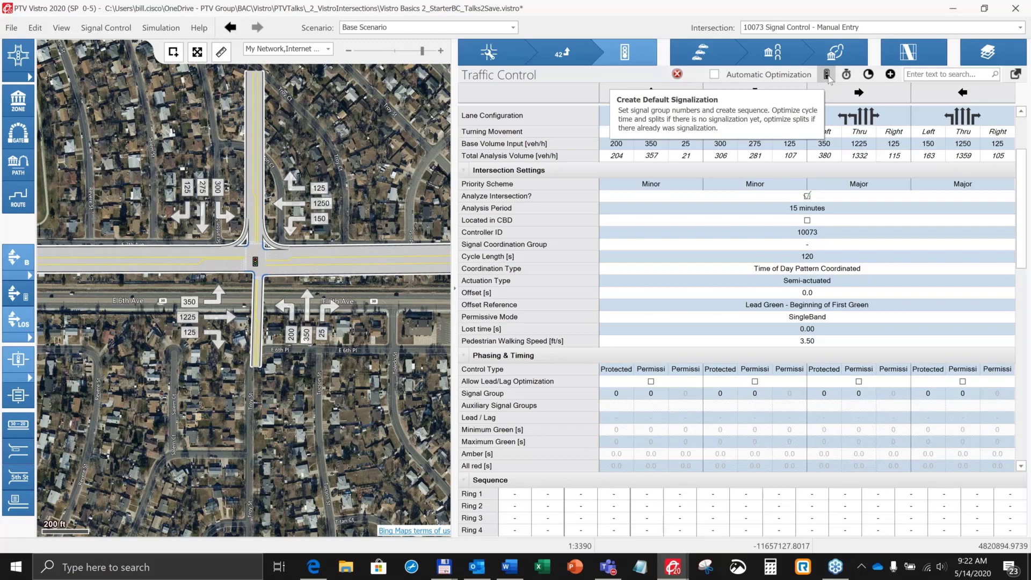
Step: Create the default signalization with the Lead setting for intersection 10073
left_click(827, 75)
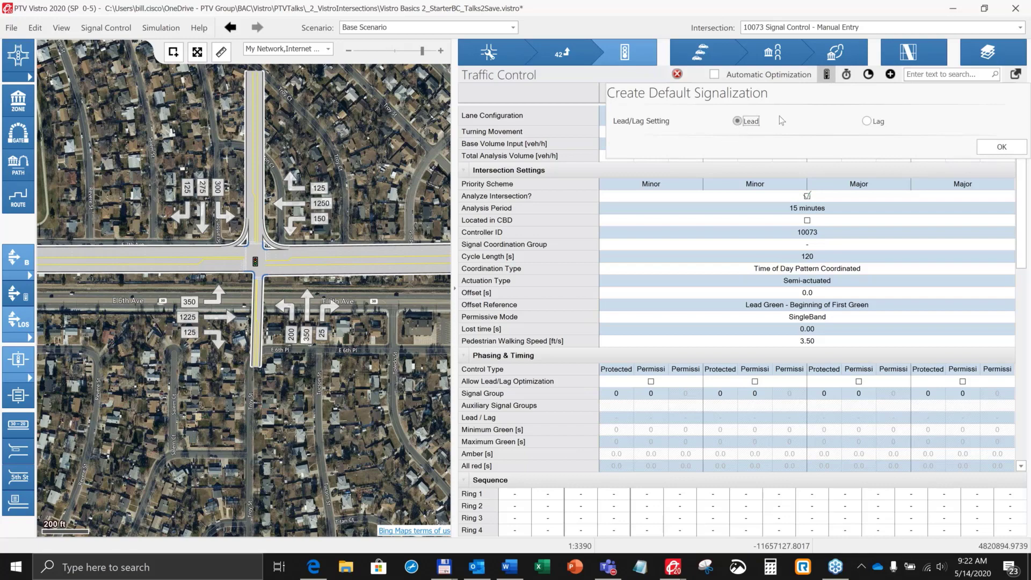
left_click(997, 153)
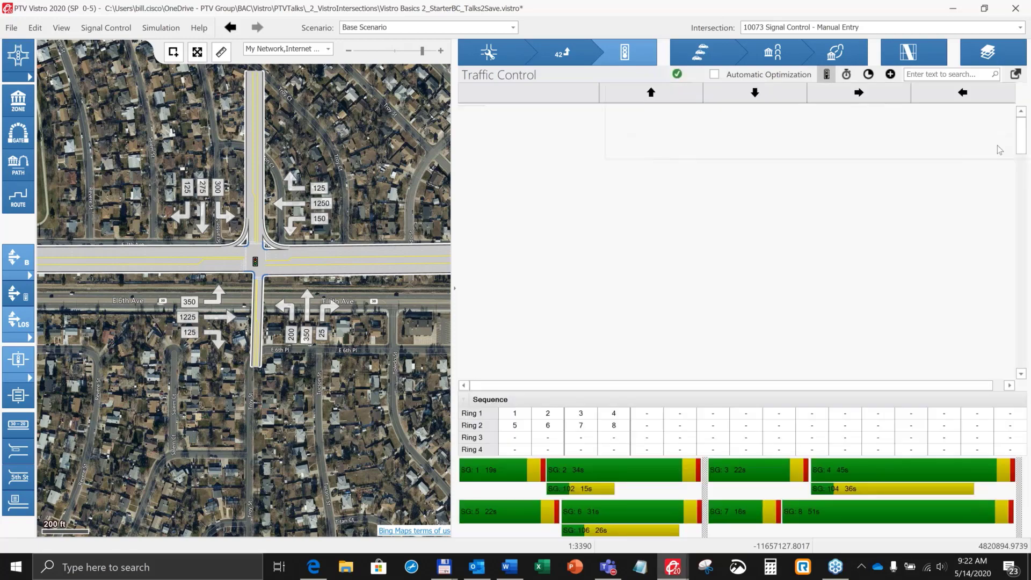
scroll(644, 336, "down", 5)
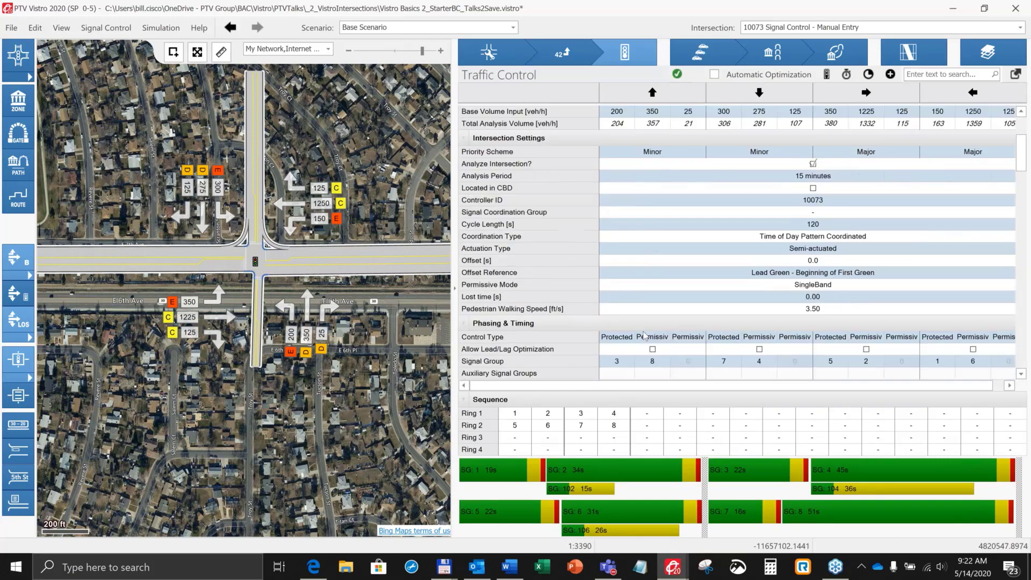
scroll(644, 337, "down", 1)
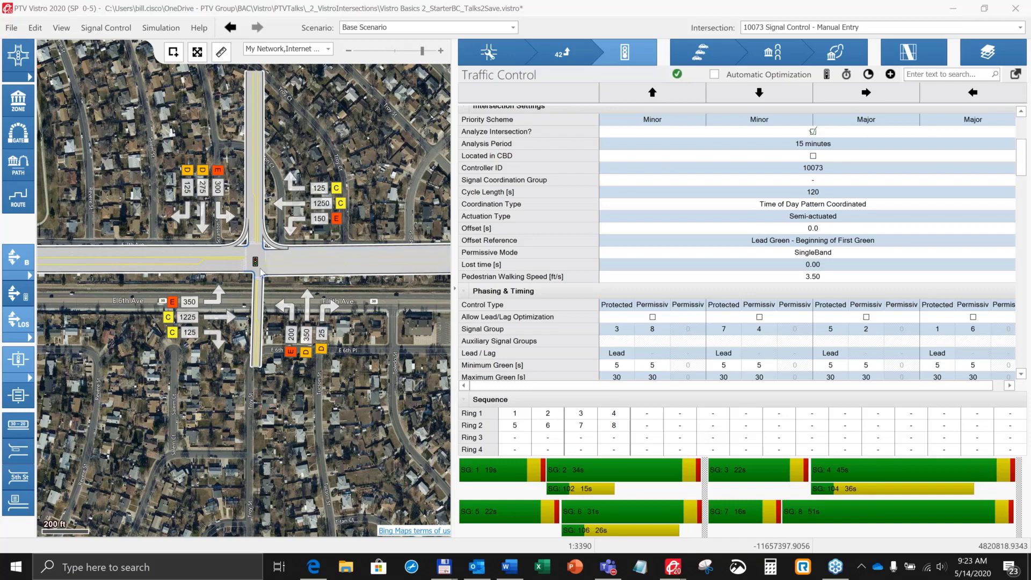
Step: Return to E Colfax Ave on the map and select signalized intersection 4 at N Quentin St
right_click(255, 263)
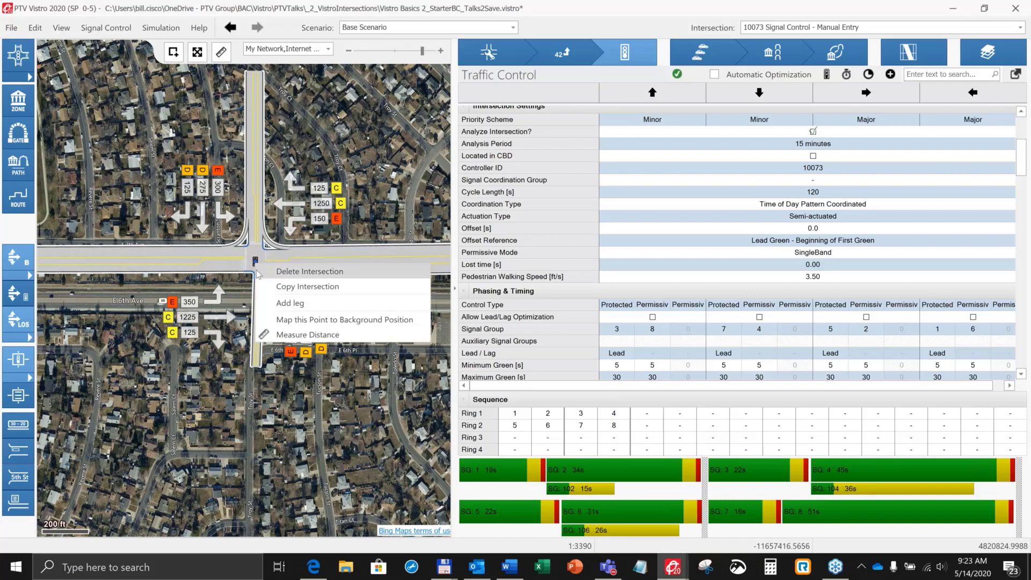
left_click(345, 123)
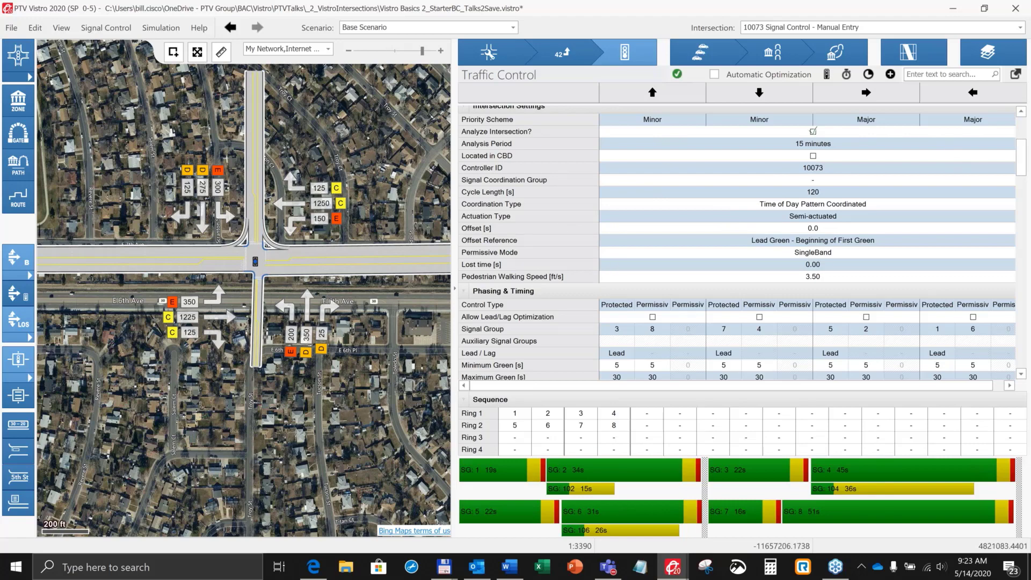
left_click_drag(346, 230, 310, 382)
scroll(359, 186, "up", 1)
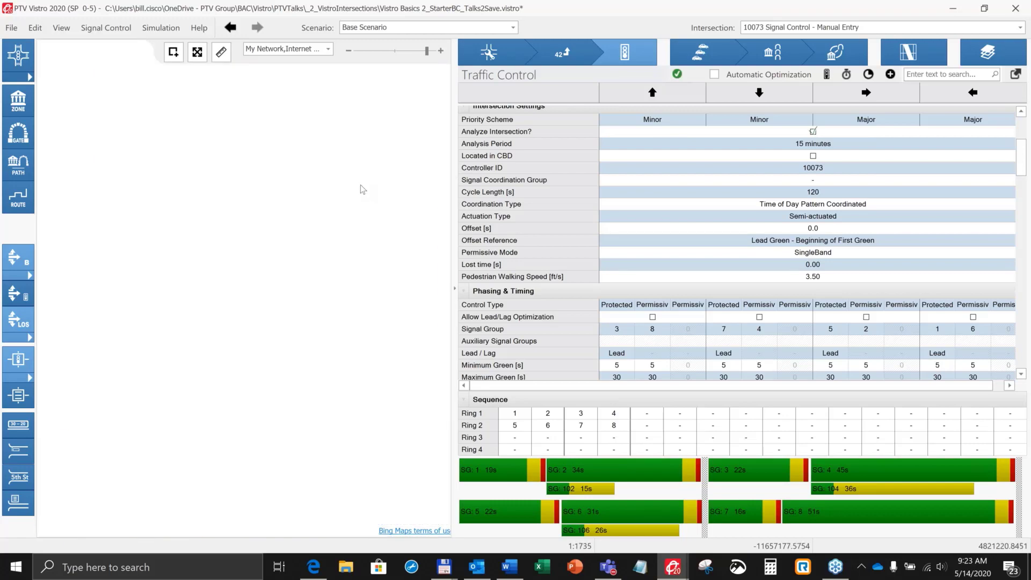
scroll(359, 187, "down", 1)
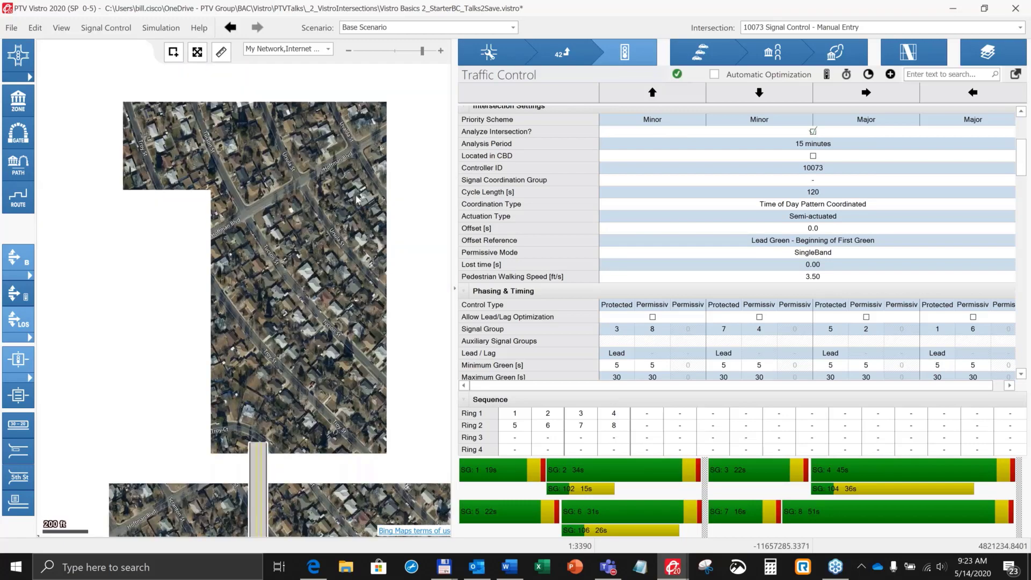
scroll(338, 349, "down", 1)
scroll(337, 349, "down", 3)
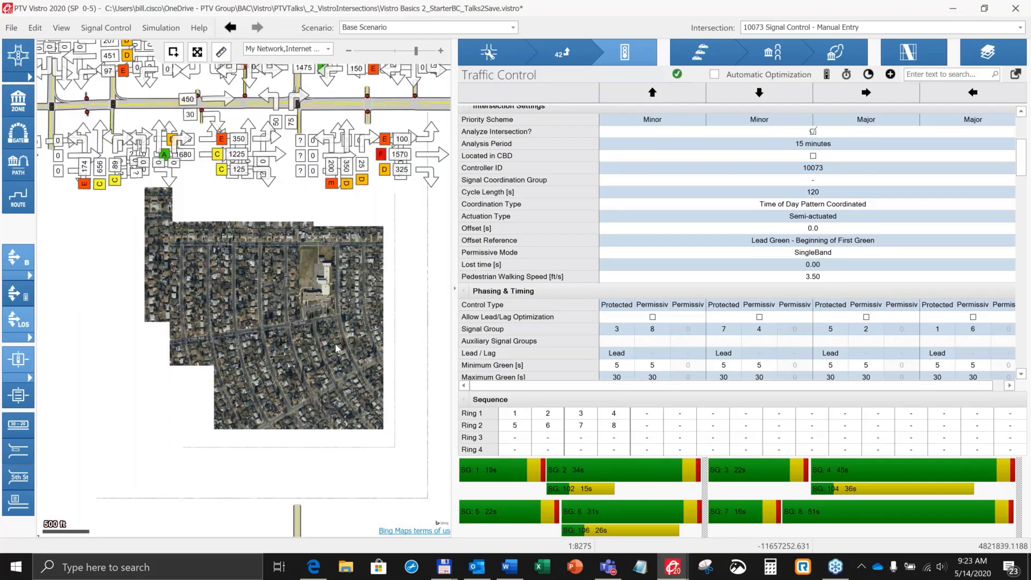
left_click_drag(336, 345, 328, 468)
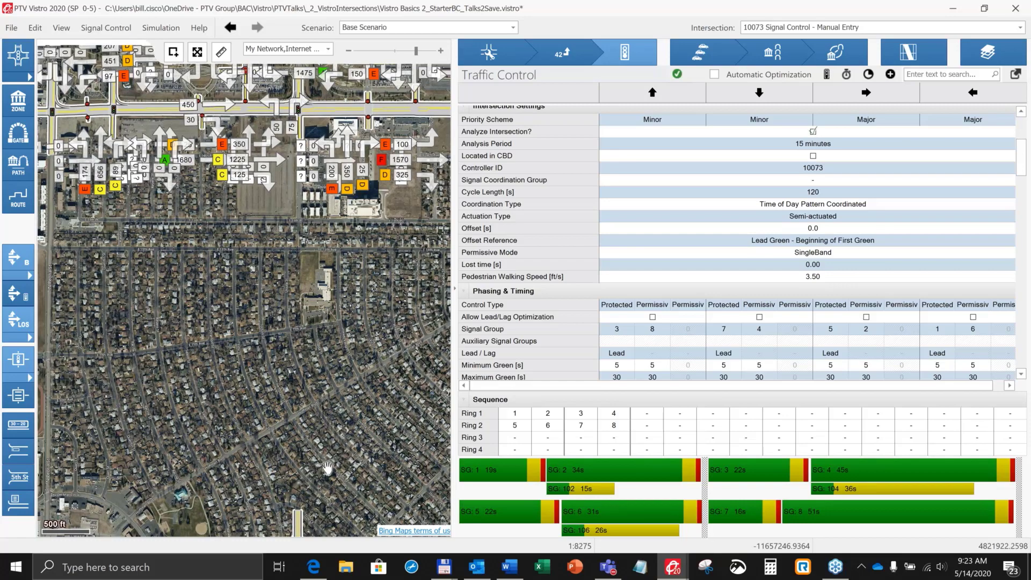
scroll(327, 468, "up", 3)
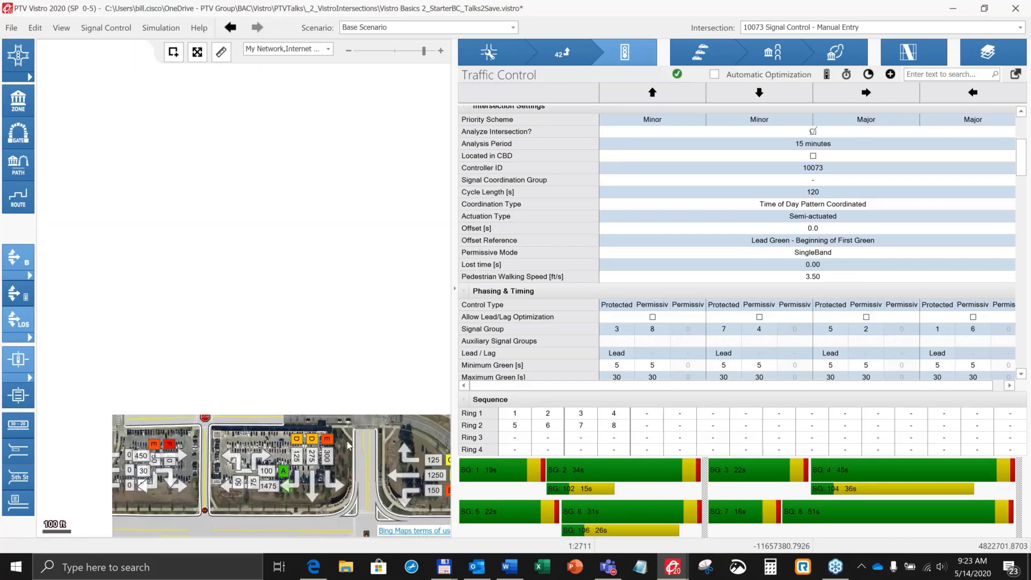
left_click_drag(348, 443, 333, 350)
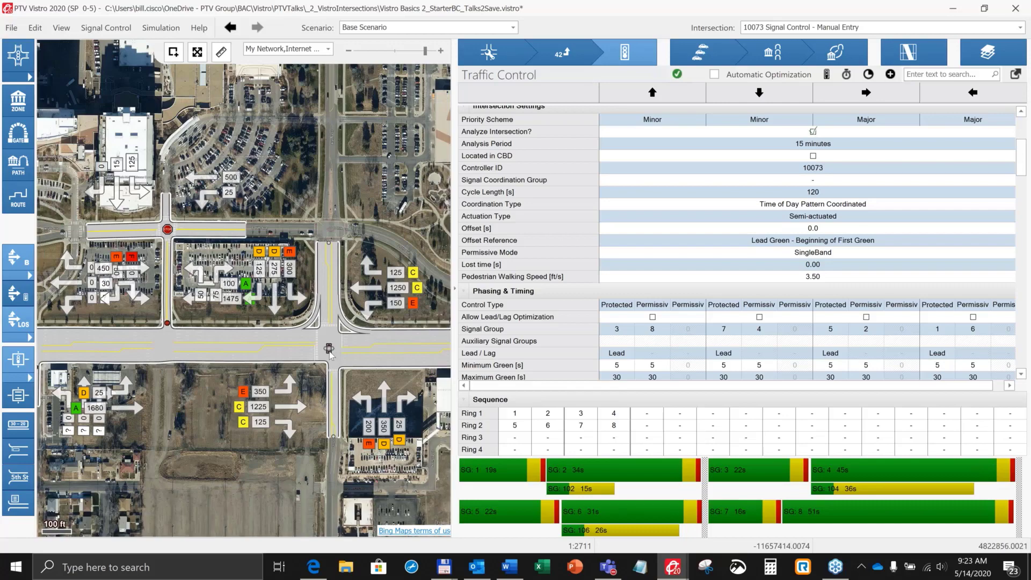
left_click(329, 349)
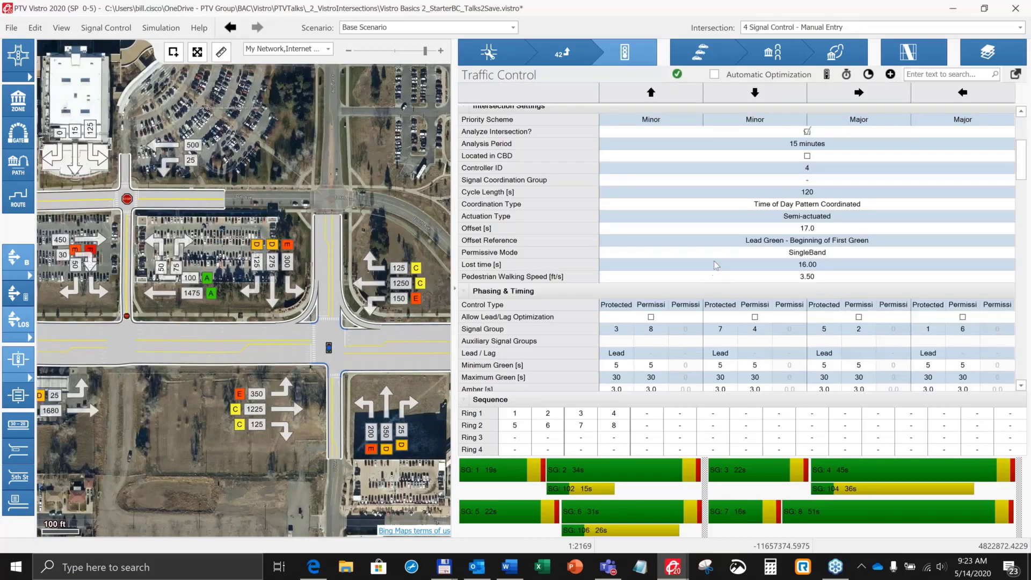
Step: Examine intersection 4's phasing and timing settings, plus the available analysis methods and control types
scroll(715, 264, "down", 1)
scroll(715, 264, "down", 7)
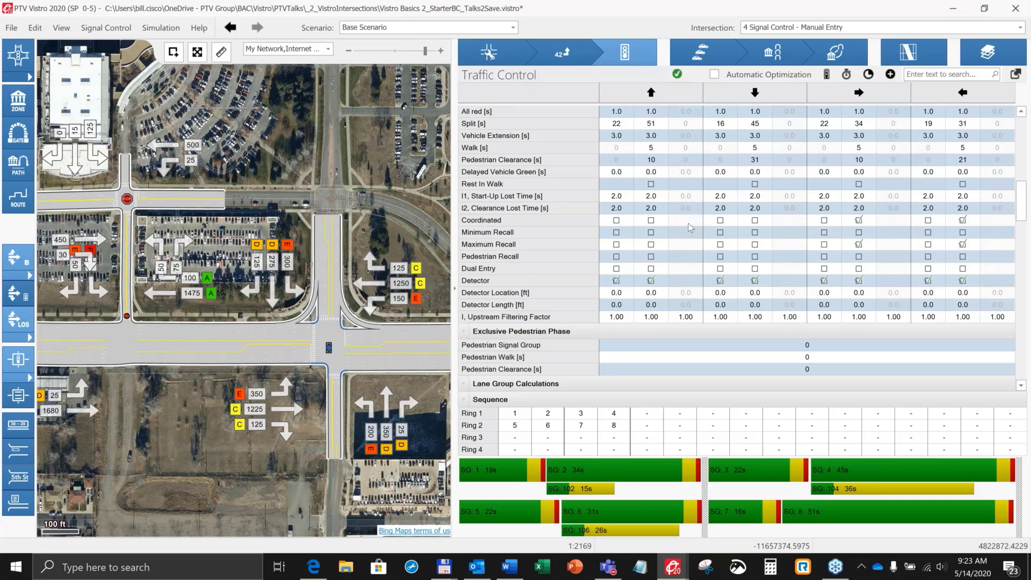
scroll(691, 224, "up", 10)
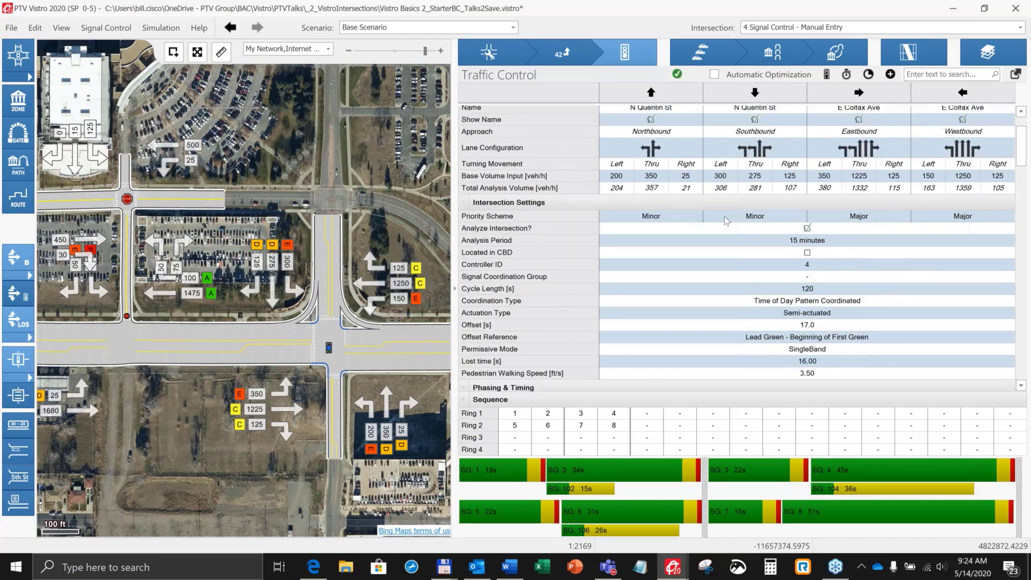
scroll(815, 161, "up", 3)
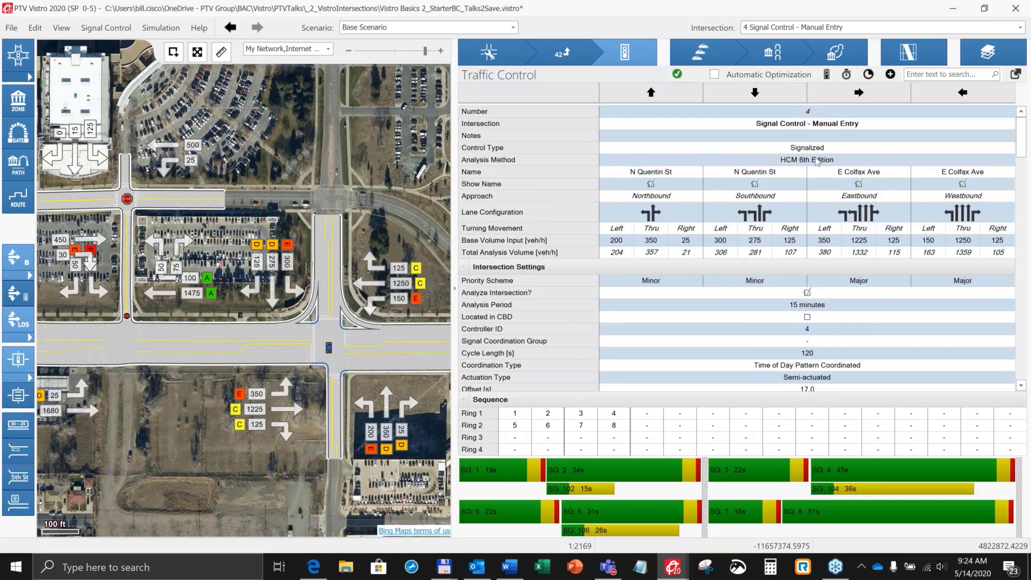
left_click(816, 161)
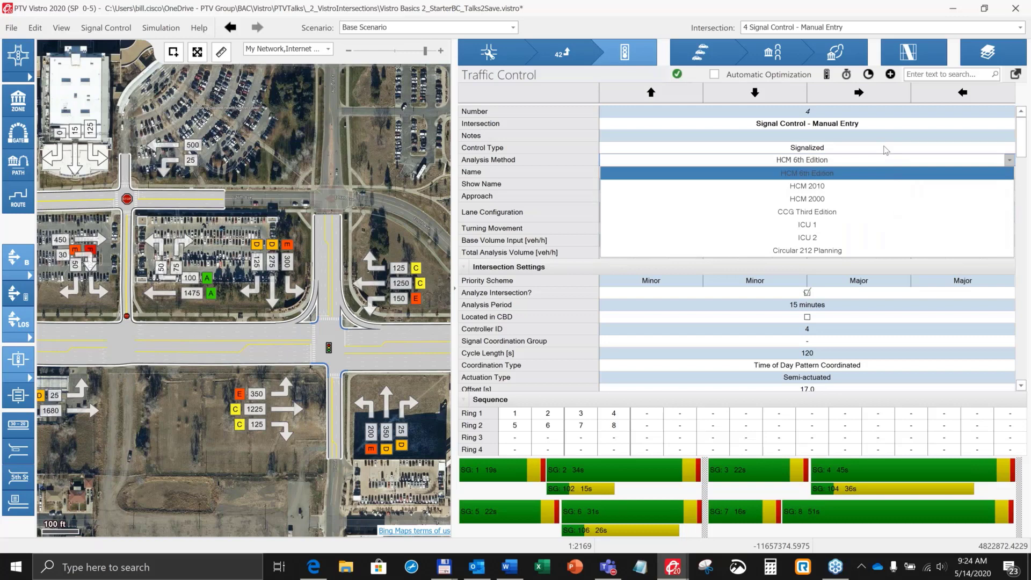
left_click(886, 155)
left_click(750, 151)
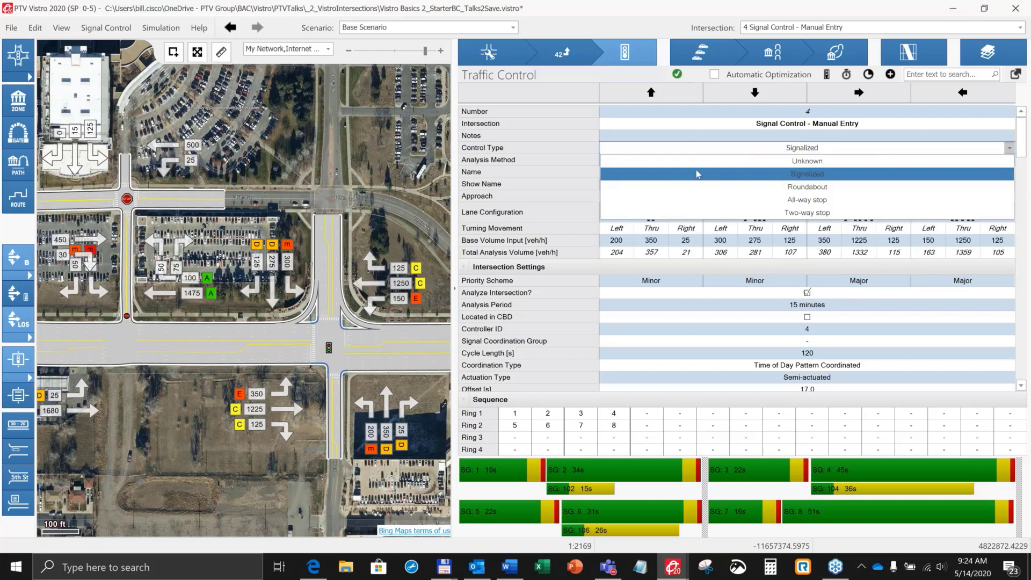
left_click(584, 160)
Step: Examine intersection 4's detector settings, exclusive pedestrian phase and lane group calculations
scroll(565, 196, "down", 1)
scroll(564, 196, "down", 10)
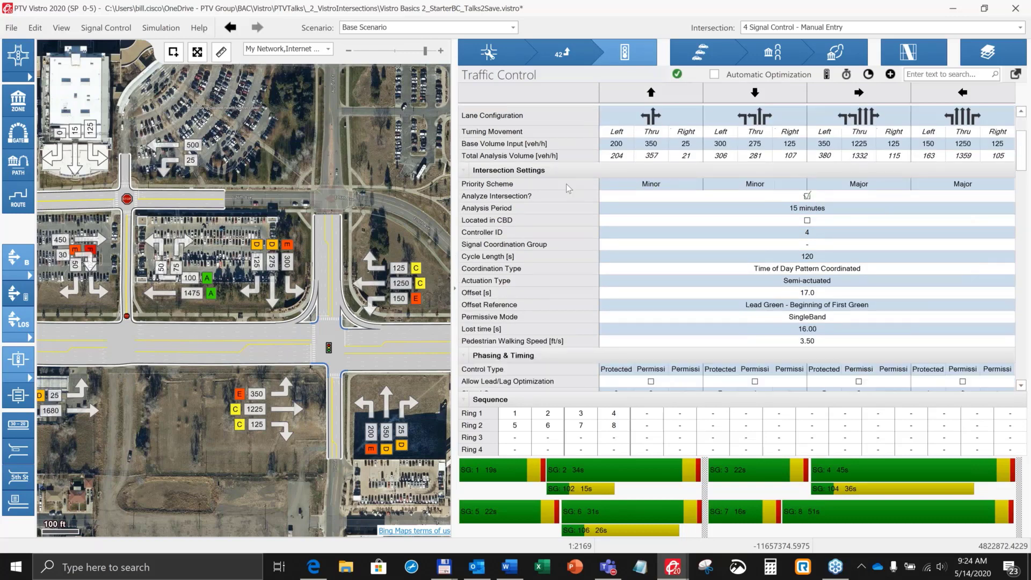
scroll(563, 188, "down", 5)
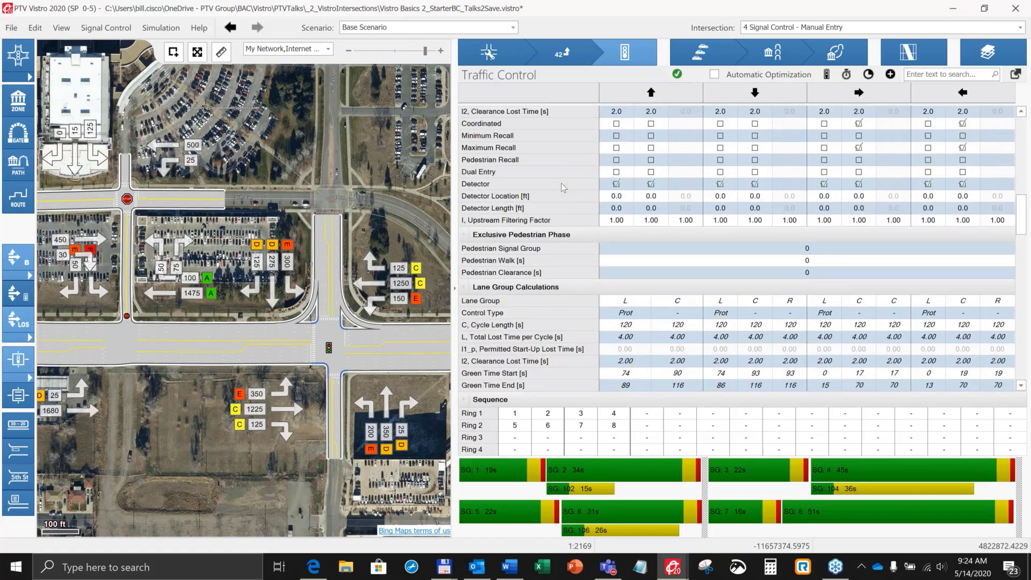
scroll(563, 188, "down", 5)
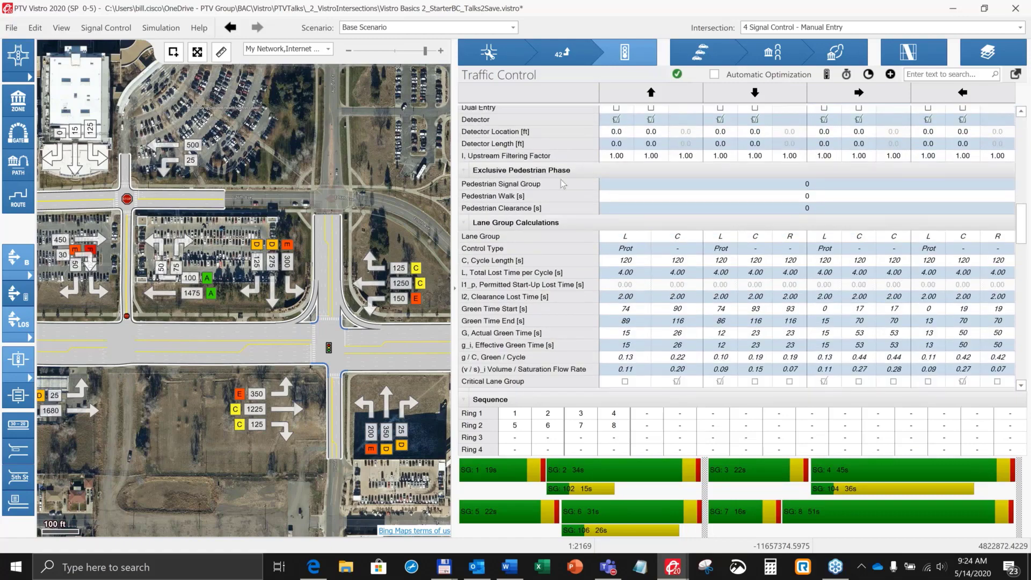
scroll(505, 214, "down", 1)
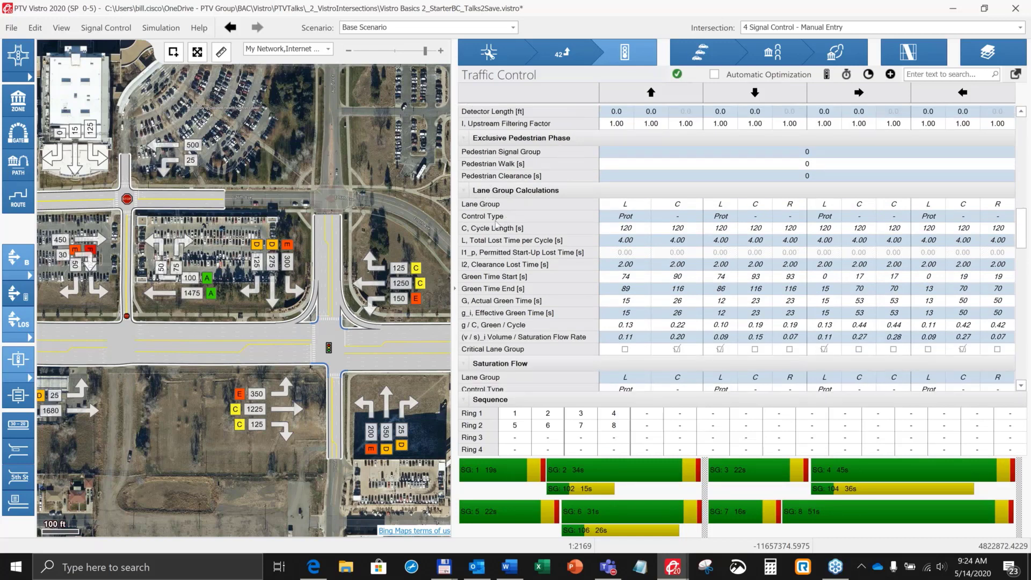
scroll(498, 215, "down", 1)
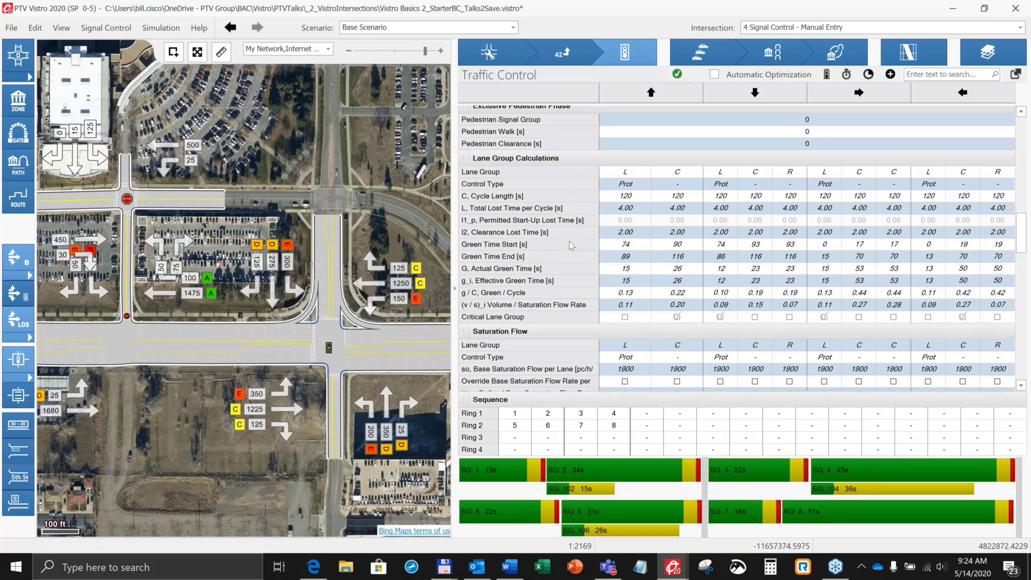
scroll(569, 245, "down", 1)
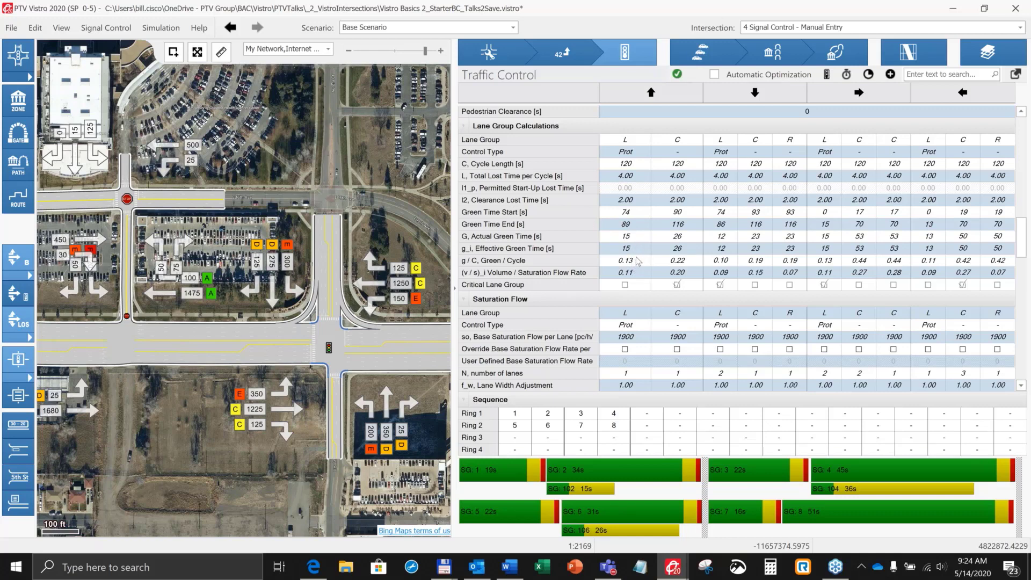
Step: Collapse the Lane Group Calculations section and examine the saturation flow parameters below it
left_click(464, 127)
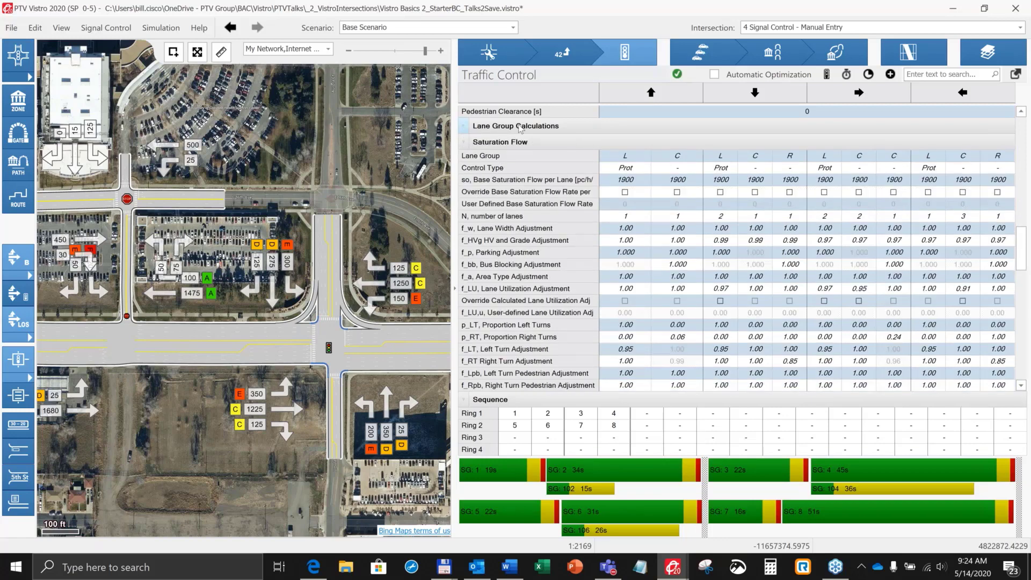
left_click(465, 128)
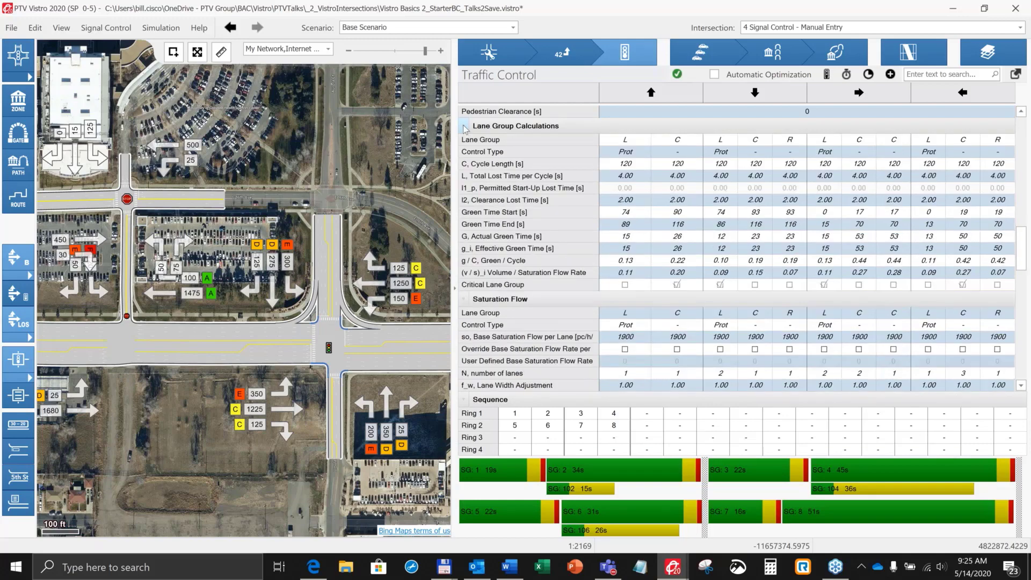
left_click(464, 128)
scroll(516, 181, "down", 1)
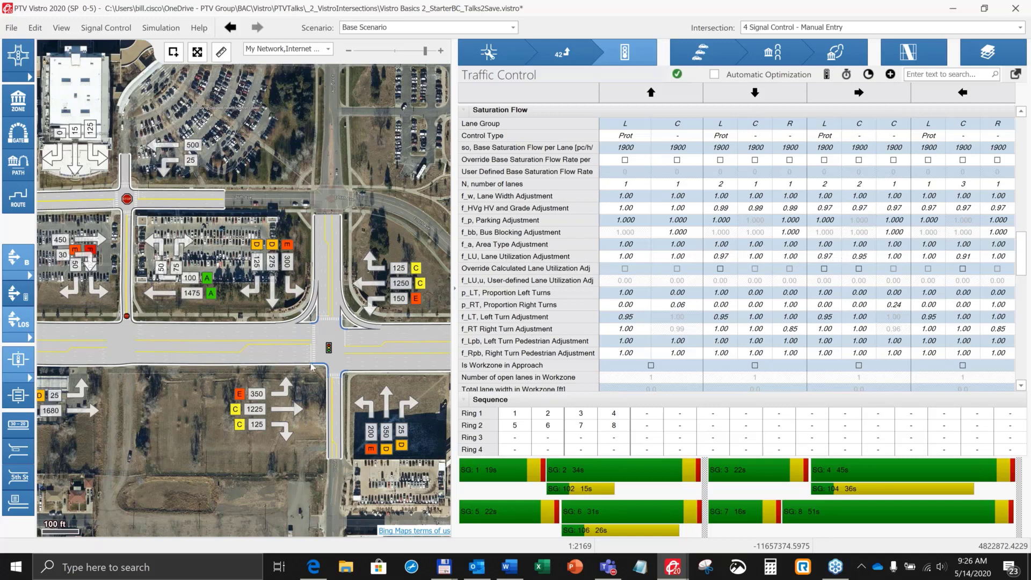
Step: Examine the lane layout, turning movements and level-of-service labels of intersection 4 and its neighbouring roads on the map
scroll(290, 372, "up", 2)
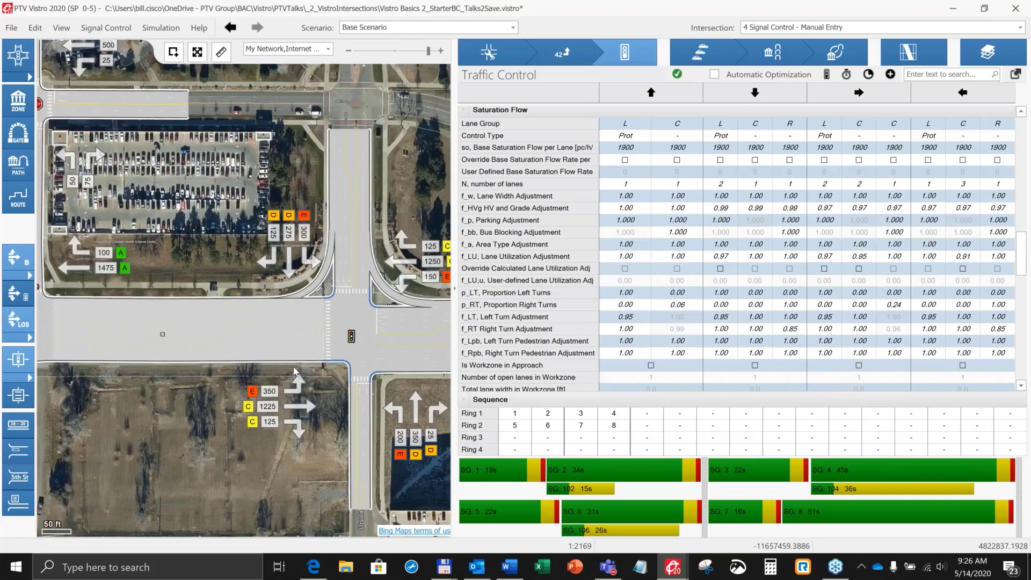
scroll(294, 371, "up", 2)
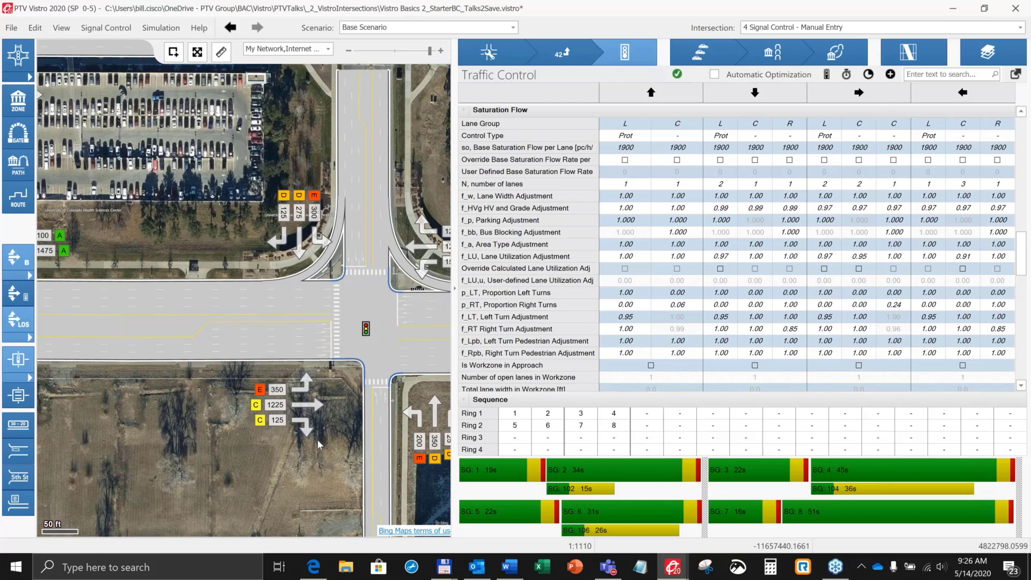
left_click_drag(324, 439, 271, 420)
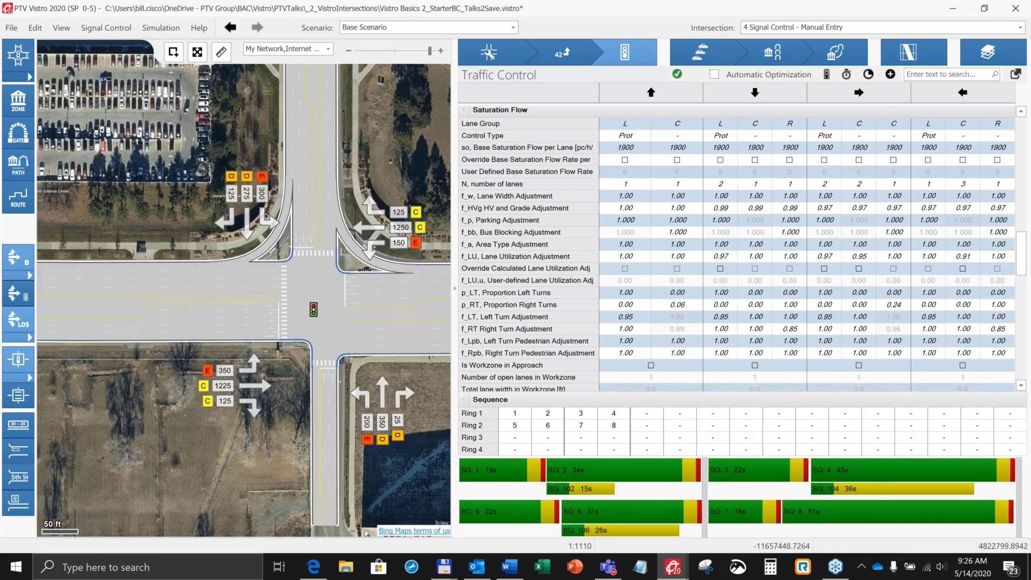
left_click_drag(185, 417, 153, 416)
left_click_drag(295, 420, 190, 418)
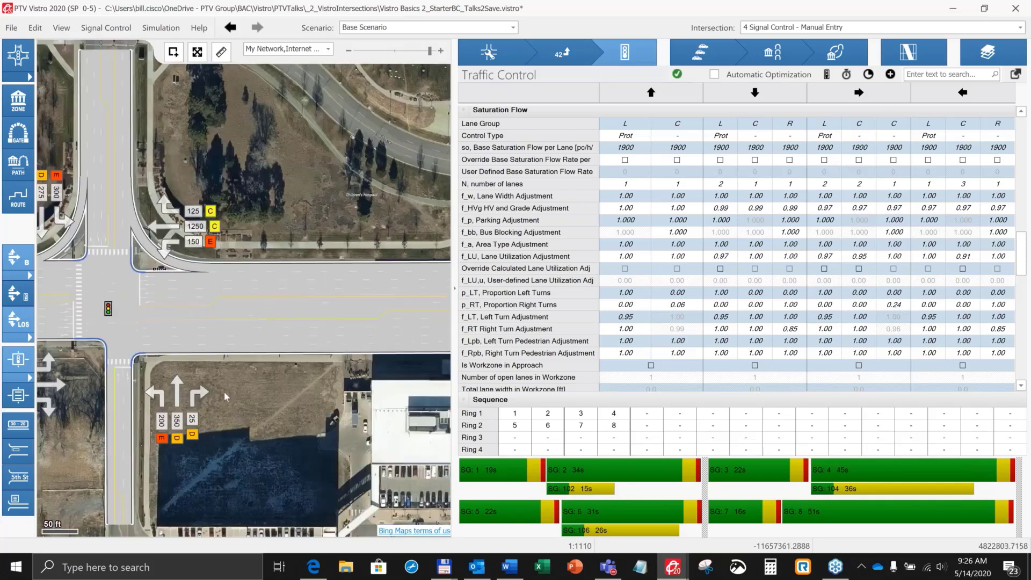
scroll(224, 391, "down", 2)
left_click_drag(283, 418, 222, 387)
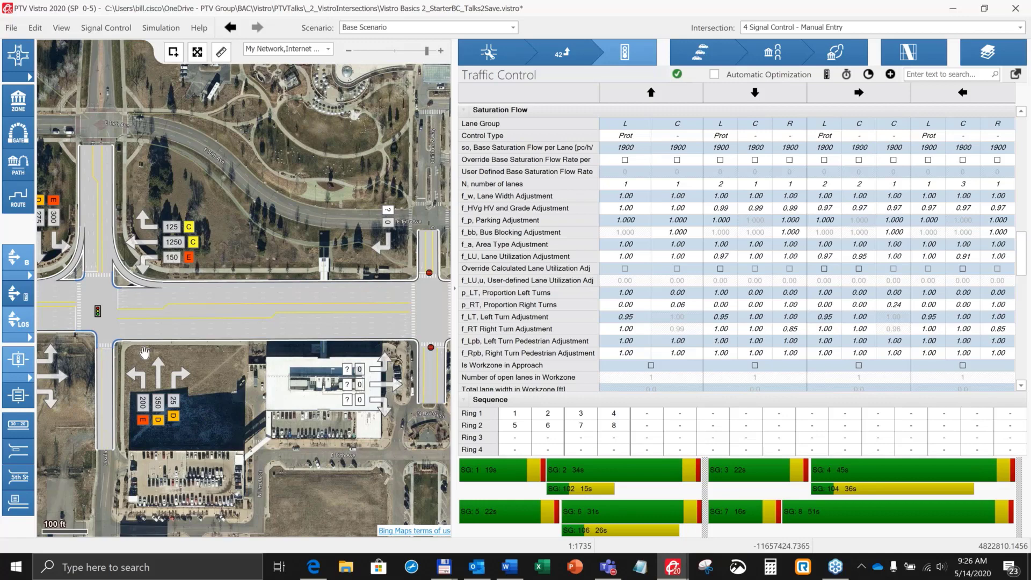
left_click_drag(145, 352, 253, 341)
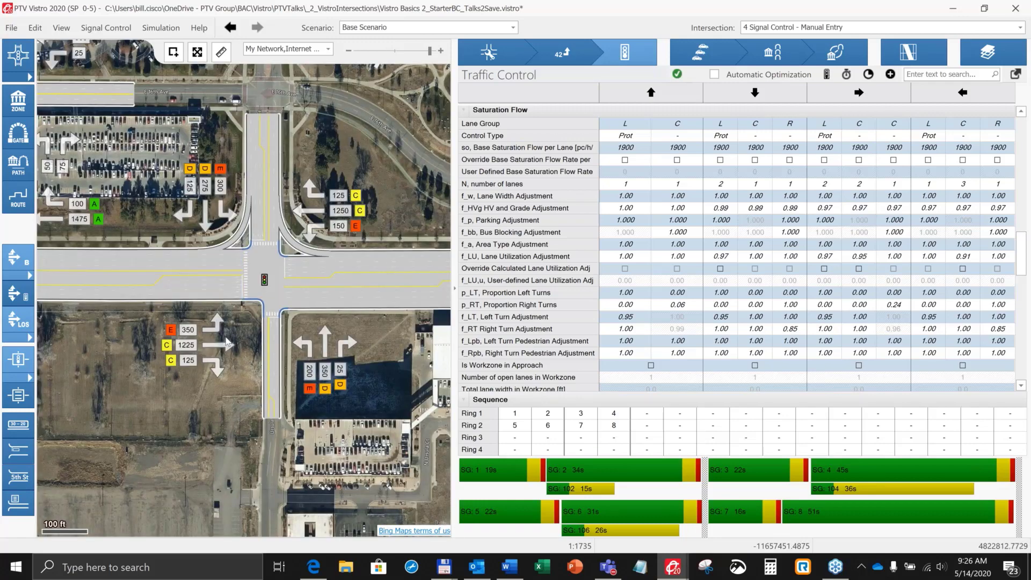
scroll(228, 343, "up", 1)
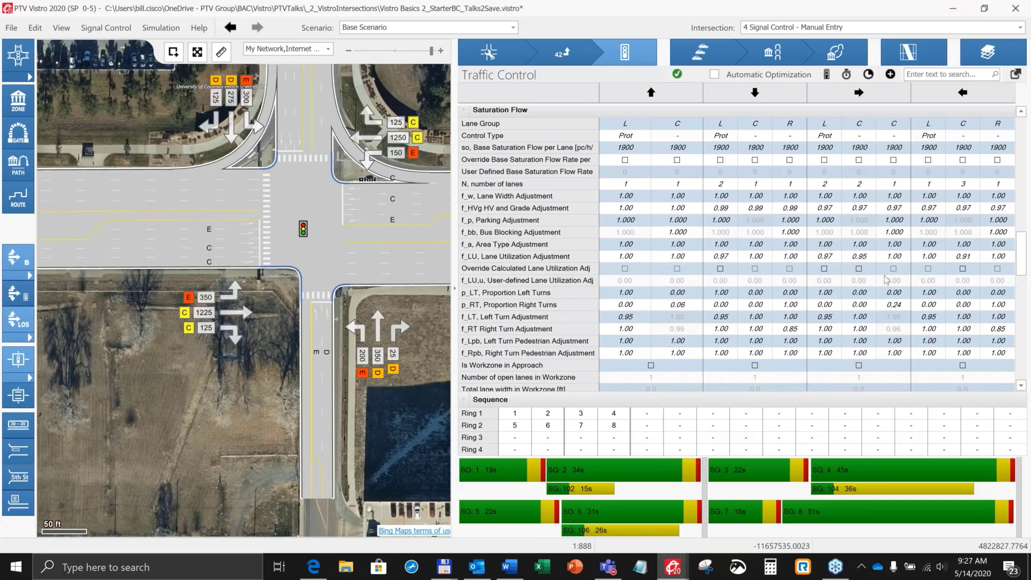
Step: Try overriding the first eastbound C lane group's lane utilization adjustment with 0.80, and remove the override
left_click(872, 272)
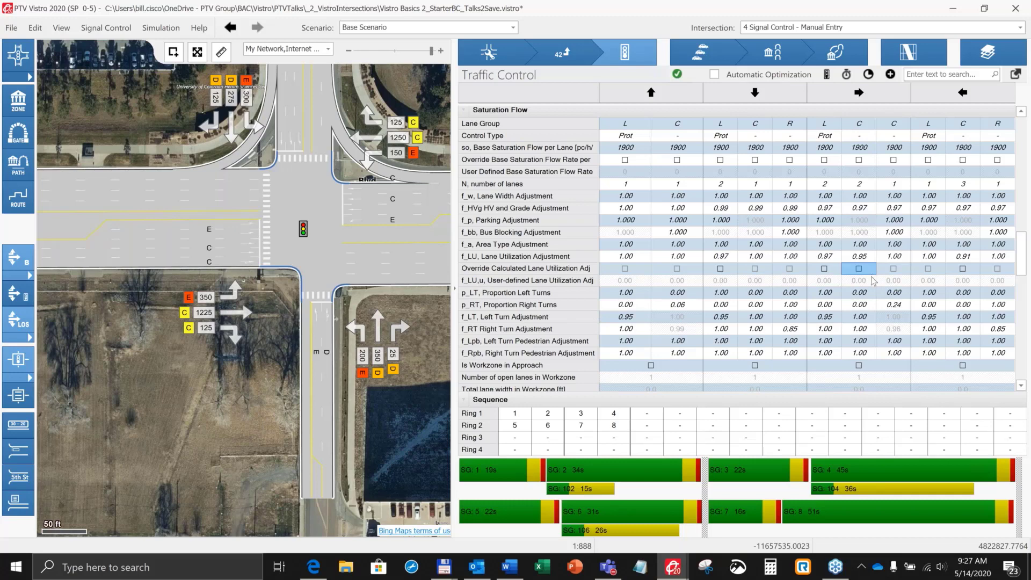
key("space")
left_click(862, 283)
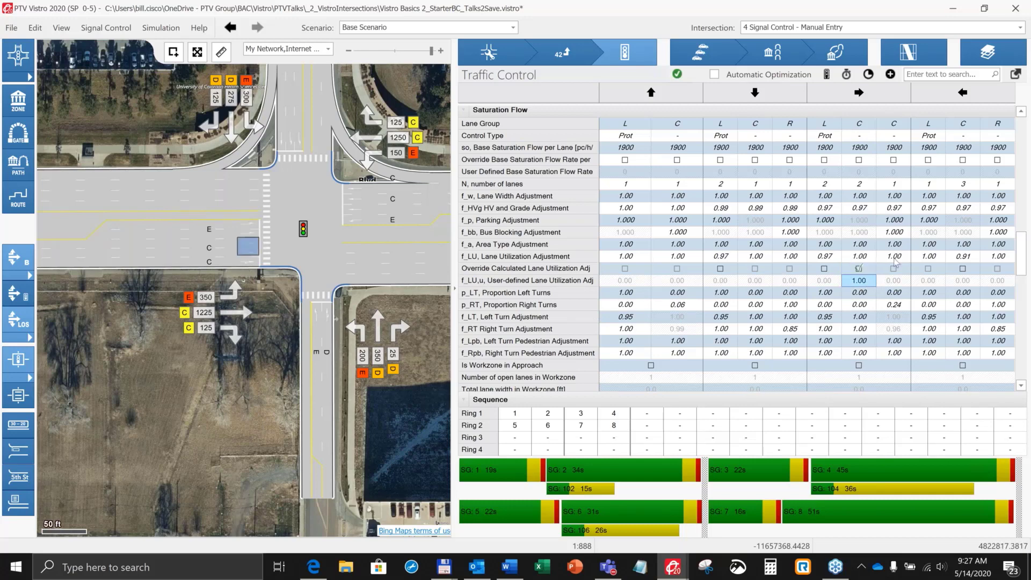
type("0.00")
key("Tab")
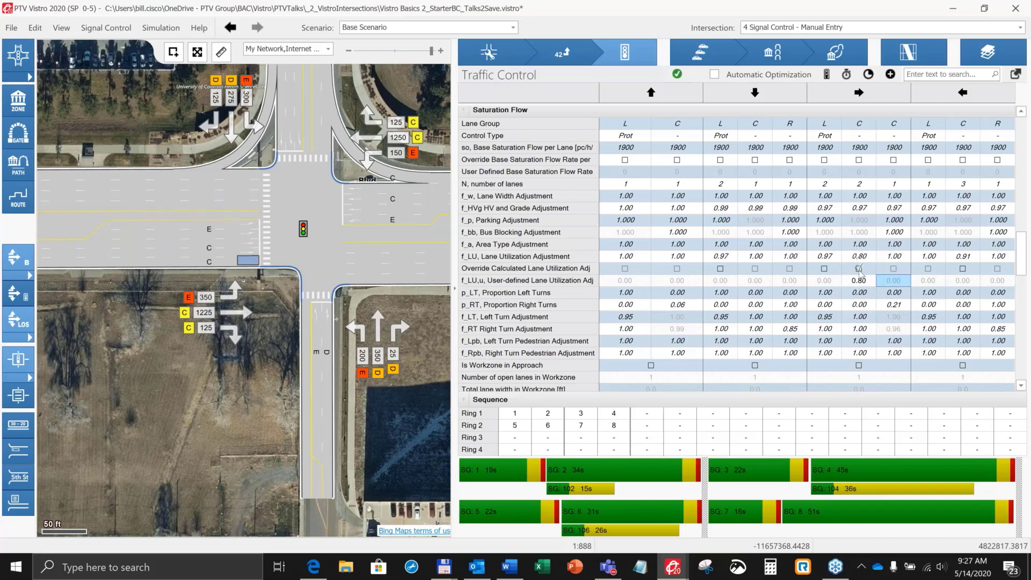
left_click(859, 268)
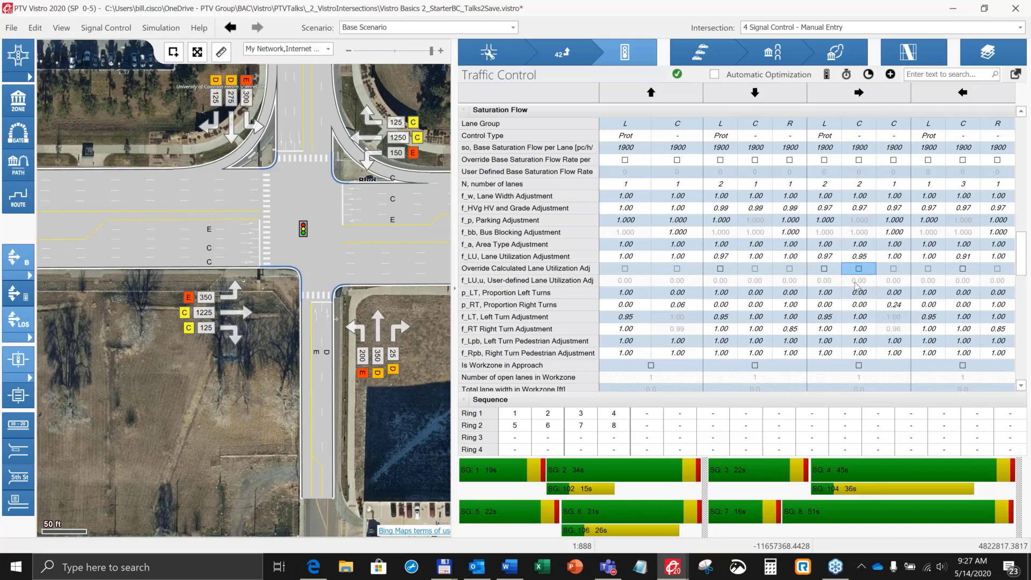
left_click(858, 268)
Step: Try marking the eastbound approach as a workzone, and clear that setting again
scroll(851, 271, "down", 3)
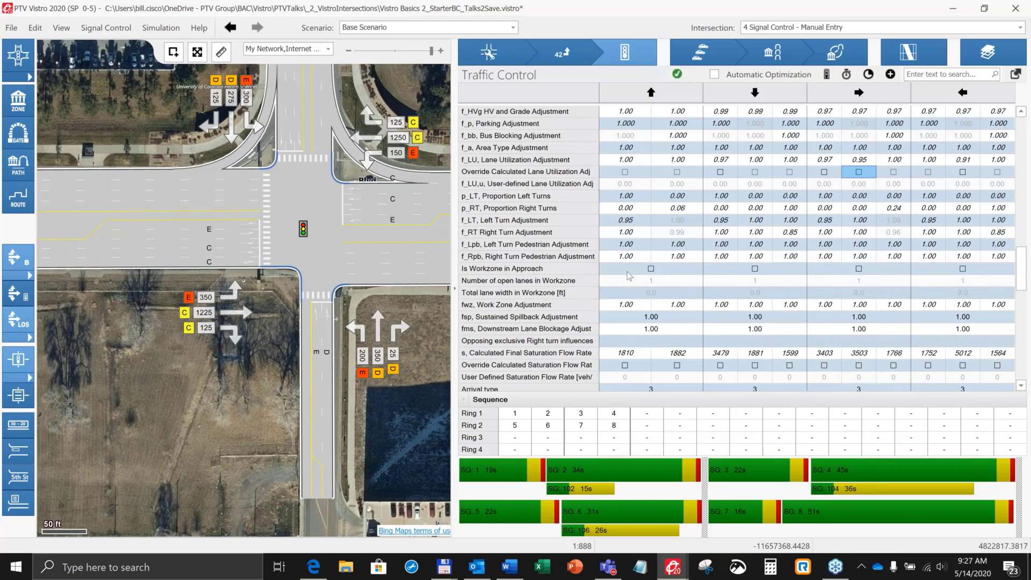
left_click(859, 269)
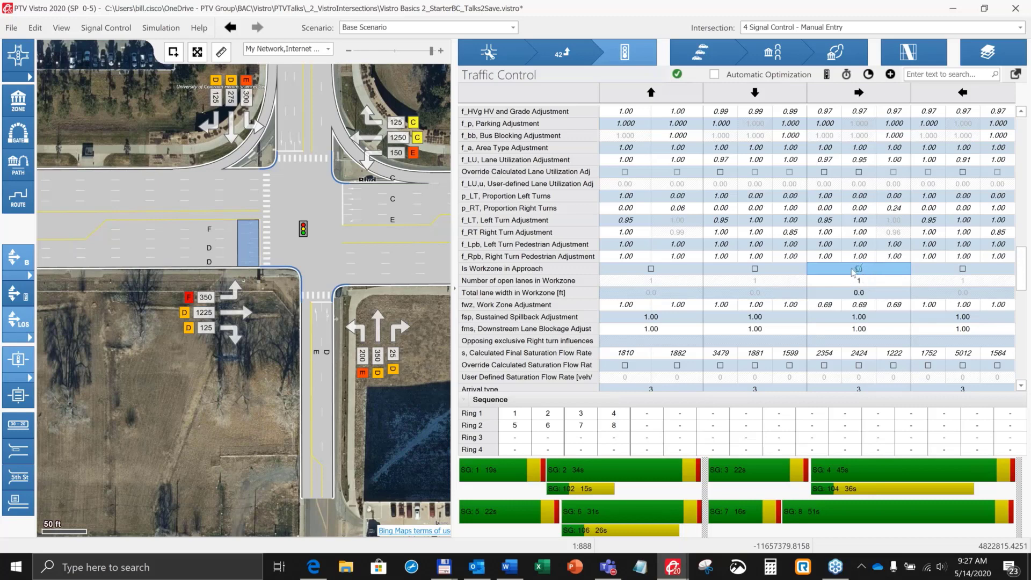
left_click(858, 269)
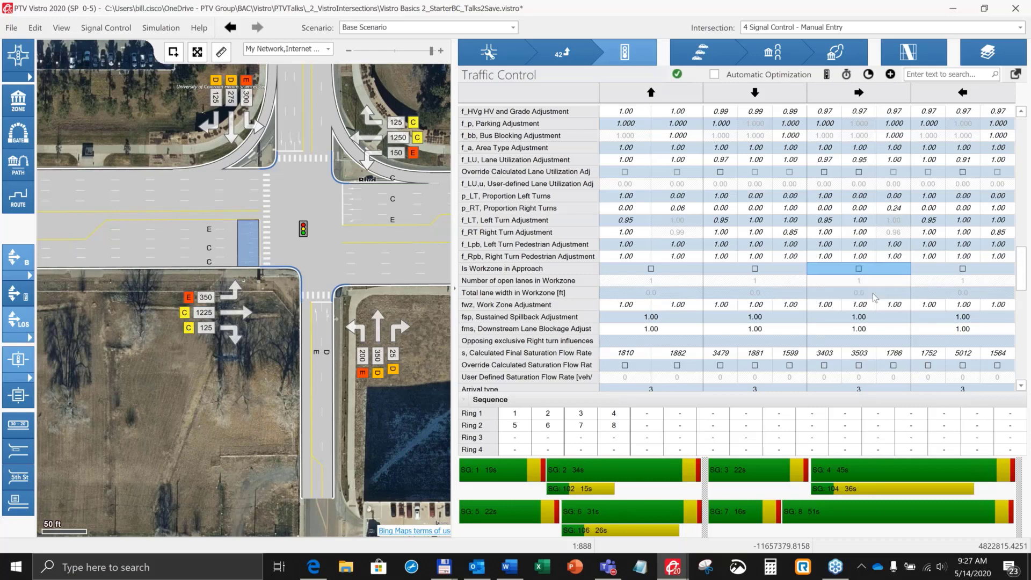
Step: Override the calculated saturation flow rate of the first eastbound C lane group with a user-defined rate of 3700
scroll(873, 296, "down", 1)
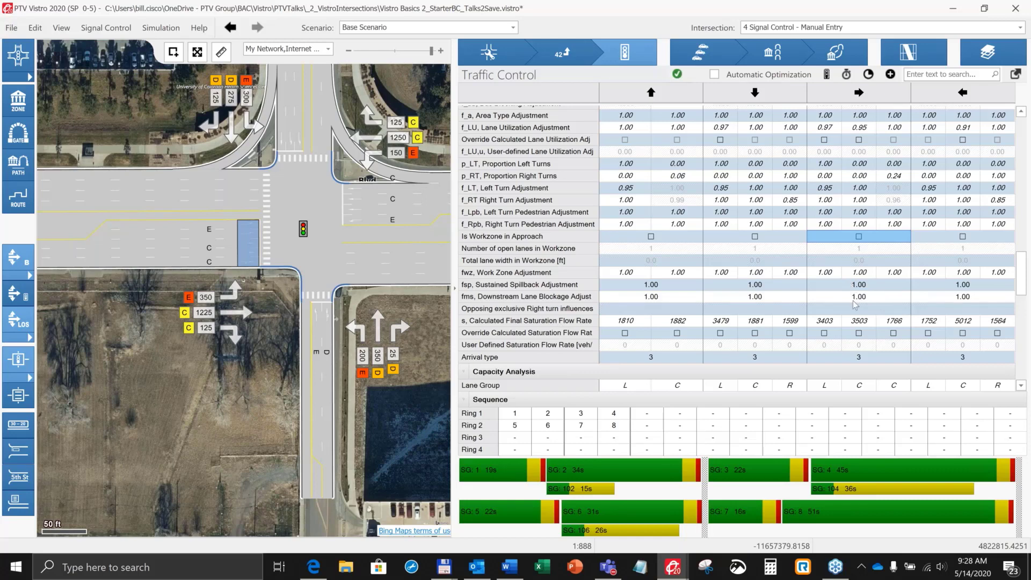
scroll(855, 305, "down", 1)
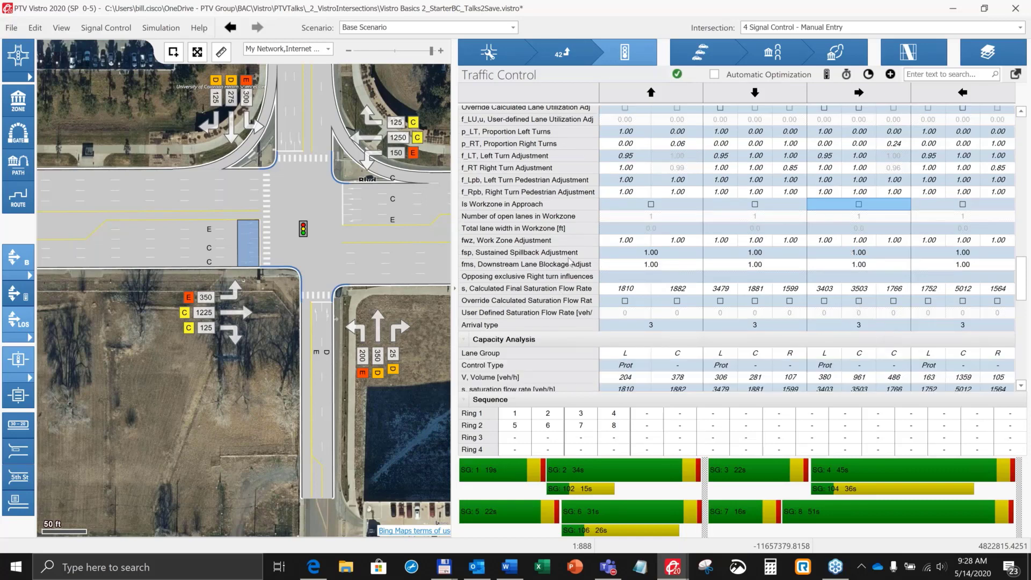
scroll(591, 224, "up", 5)
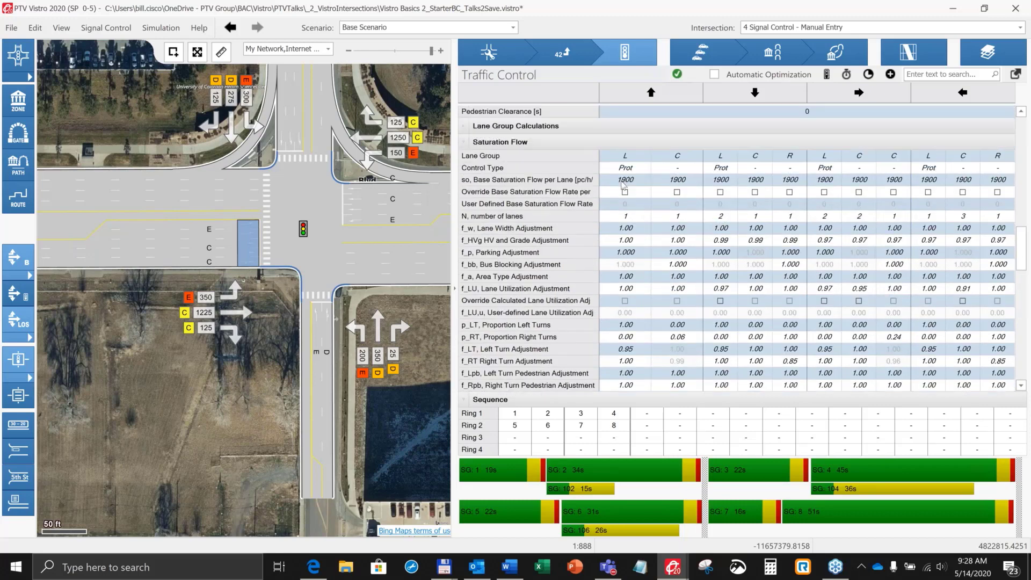
scroll(674, 285, "down", 5)
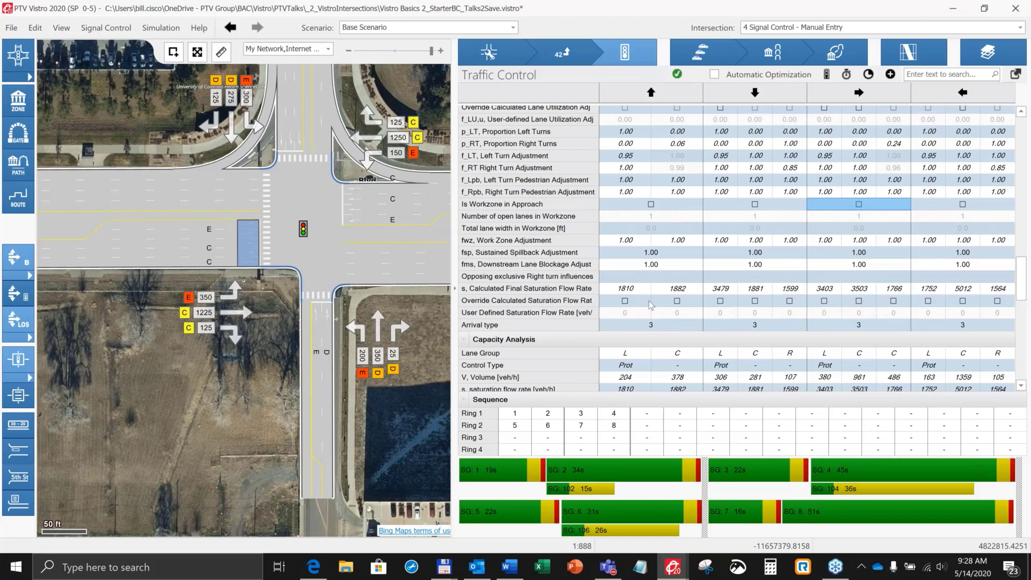
left_click(864, 314)
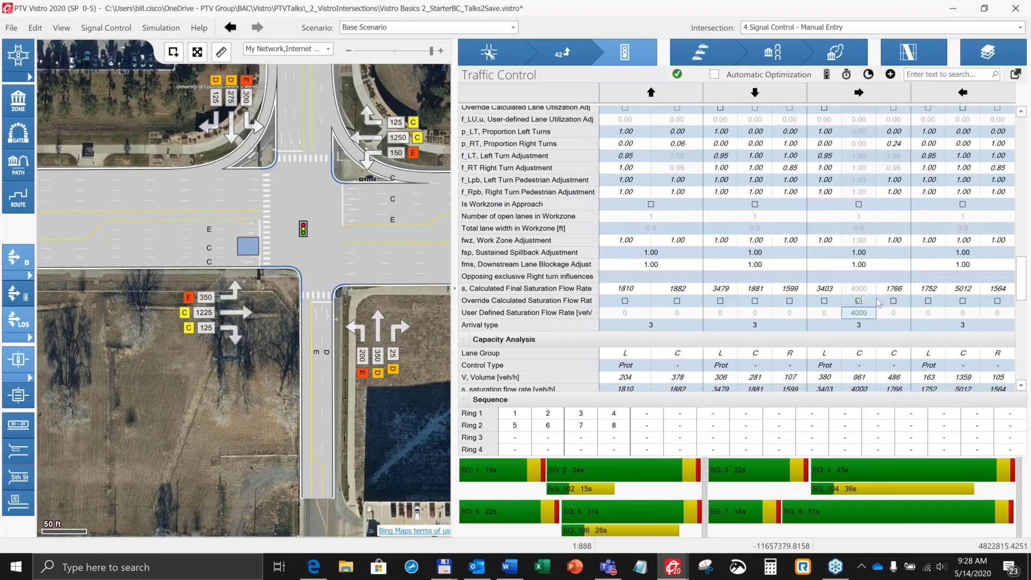
type("3700")
key("Tab")
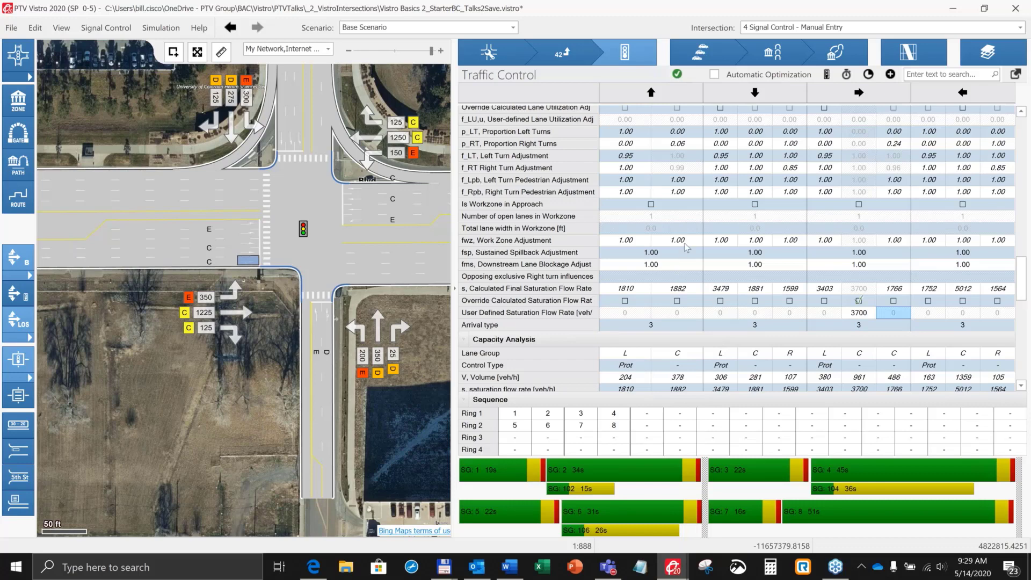
Step: Try overriding the base saturation flow rate of the northbound left lane group, and remove the override
scroll(685, 247, "up", 5)
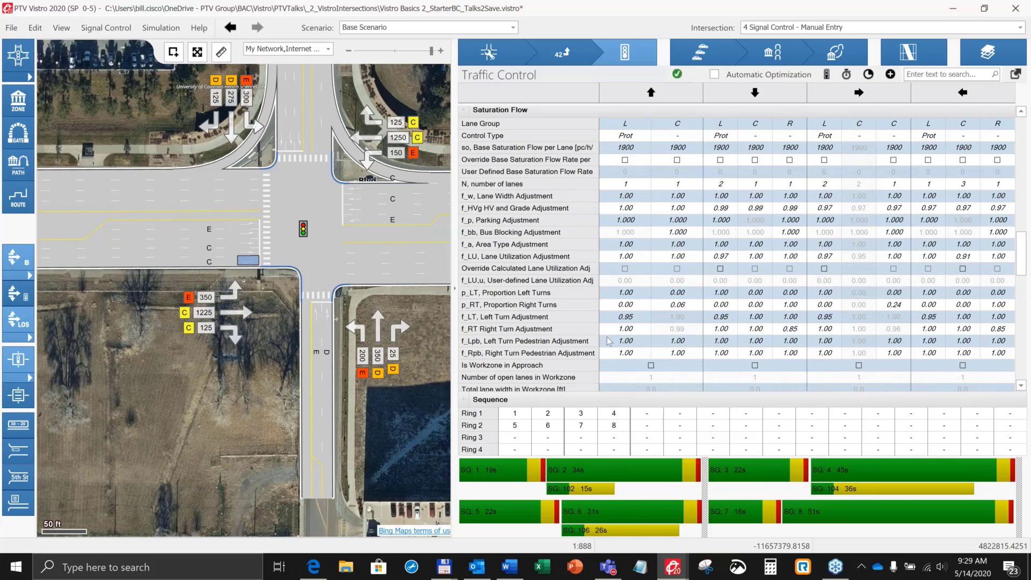
left_click(625, 160)
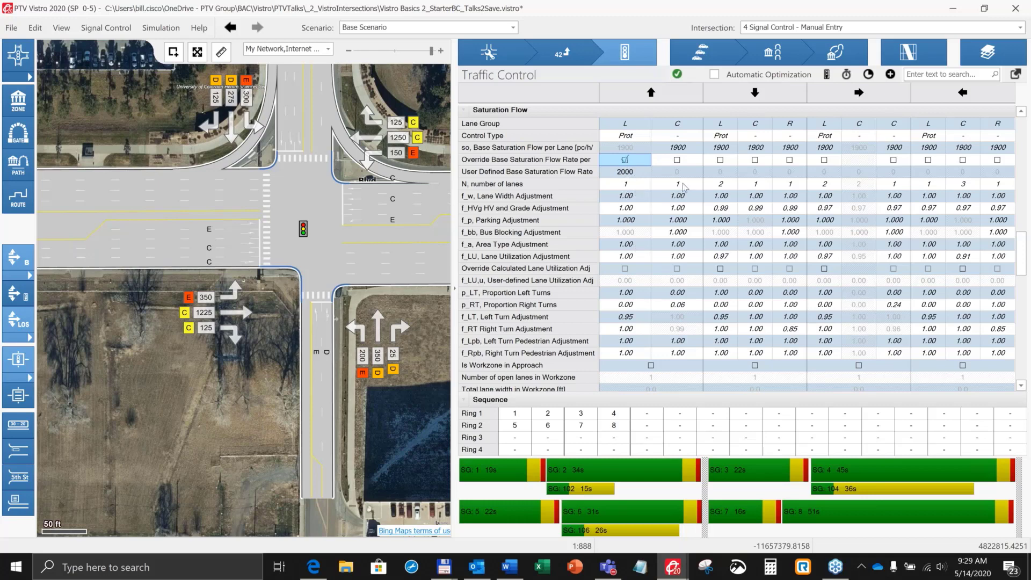
left_click(625, 160)
Step: Review the saturation flow adjustment factors and remove the calculated saturation flow rate override from the first eastbound C lane group
scroll(757, 224, "down", 4)
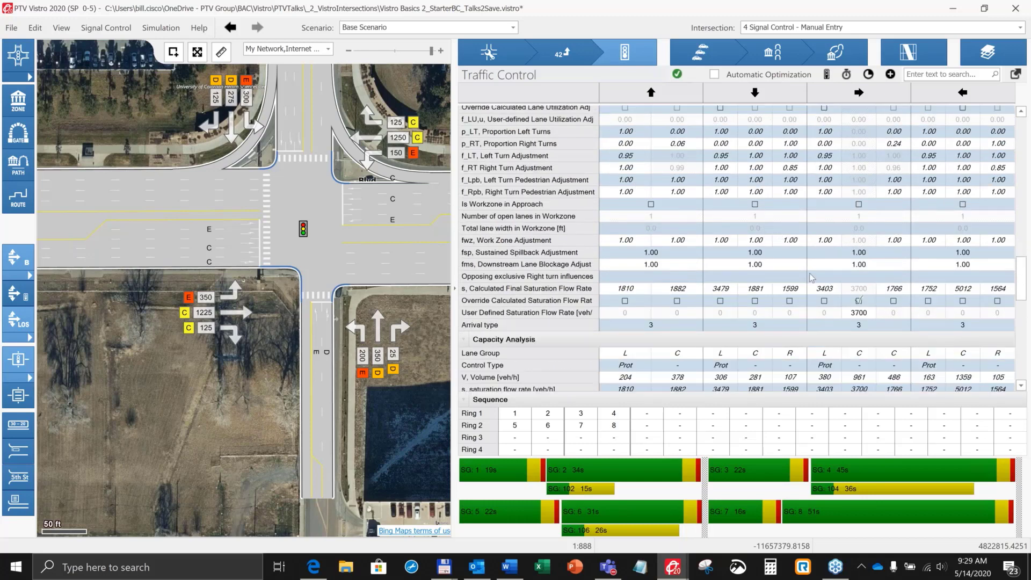
scroll(791, 269, "up", 1)
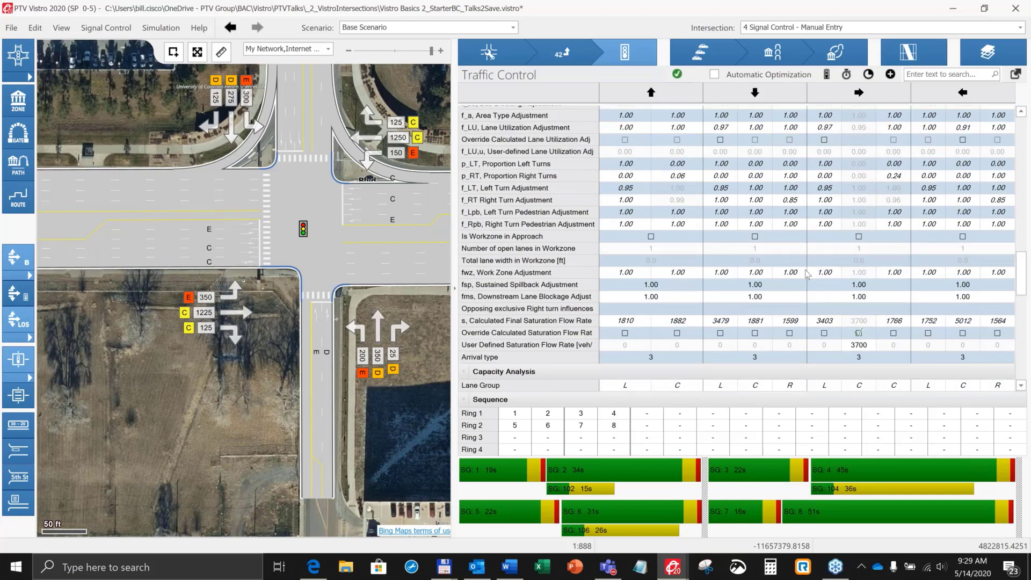
scroll(807, 278, "up", 4)
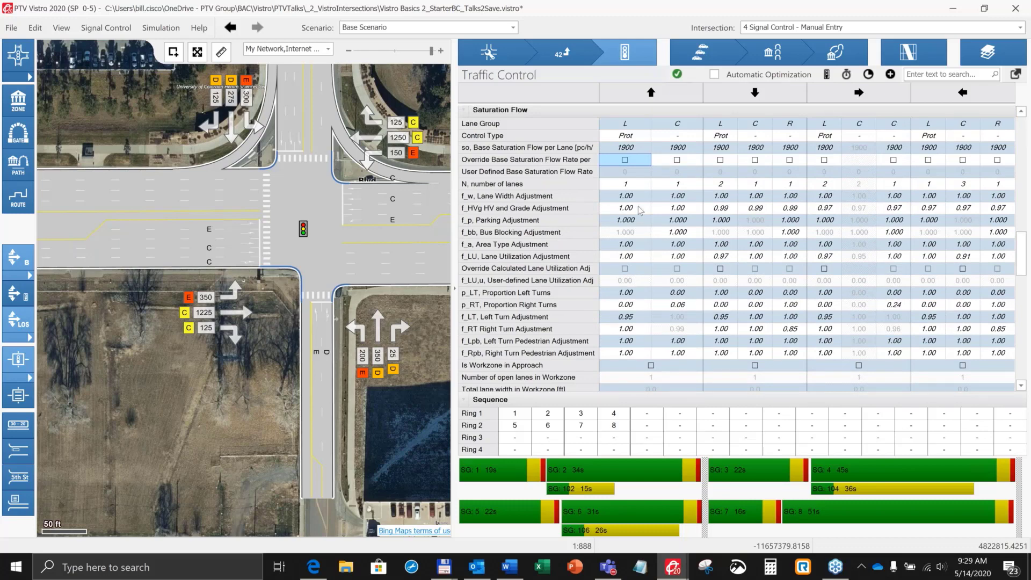
scroll(647, 226, "down", 5)
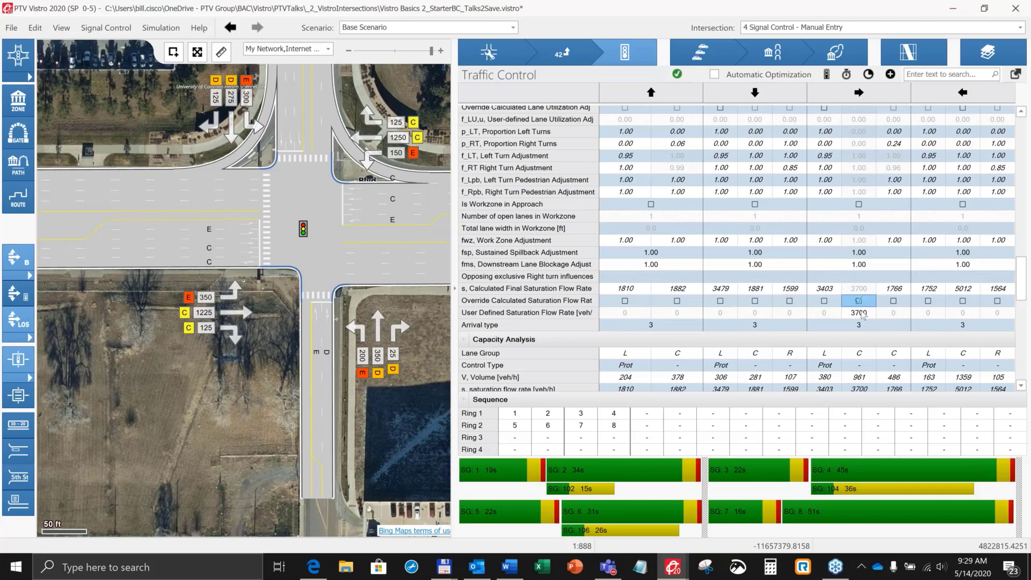
left_click(858, 301)
Step: Examine the capacity analysis, the lane group results and the movement, approach and intersection results of intersection 4
scroll(794, 293, "down", 1)
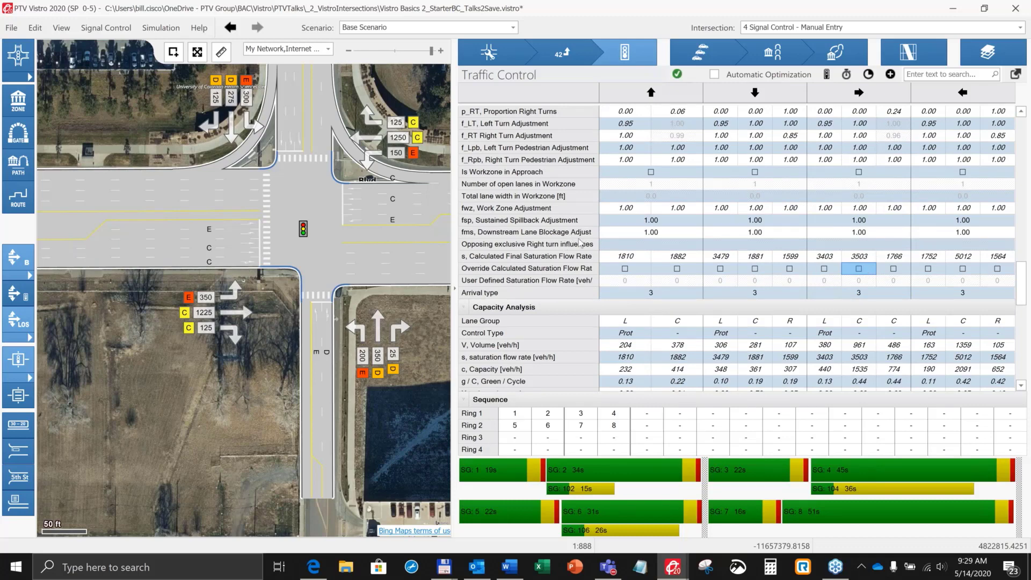
scroll(571, 238, "down", 3)
scroll(566, 227, "down", 2)
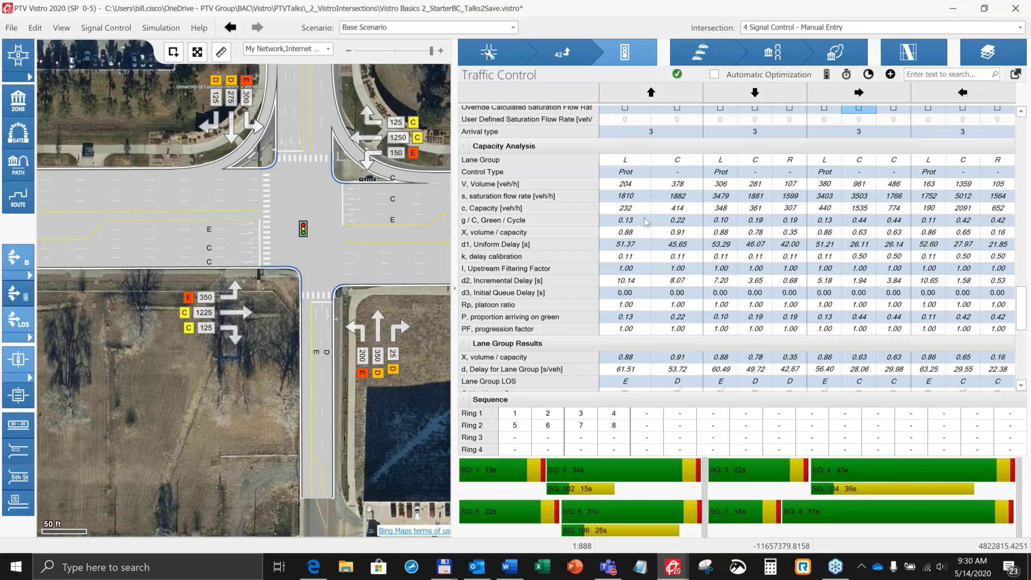
left_click(644, 242)
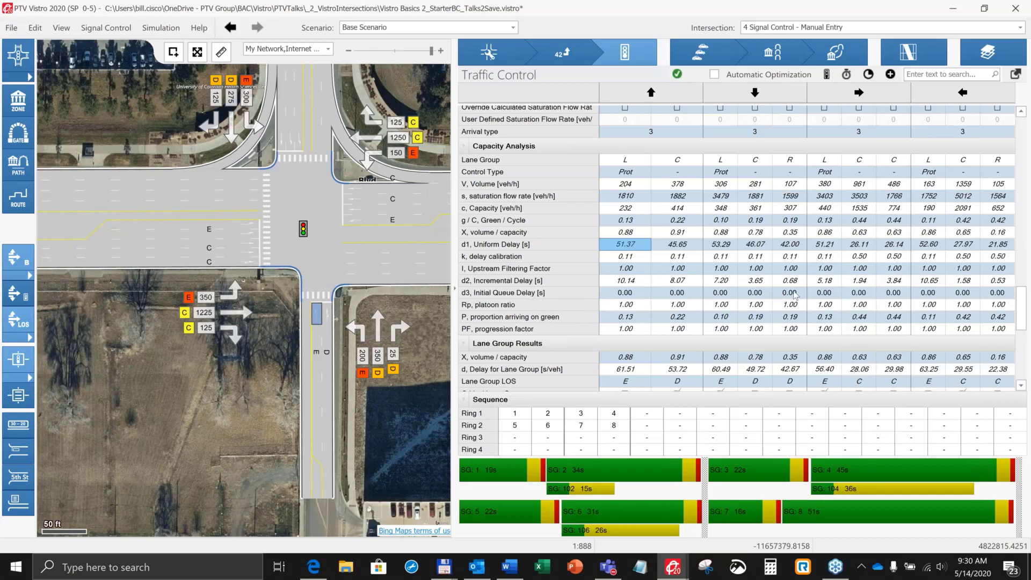
scroll(787, 295, "down", 2)
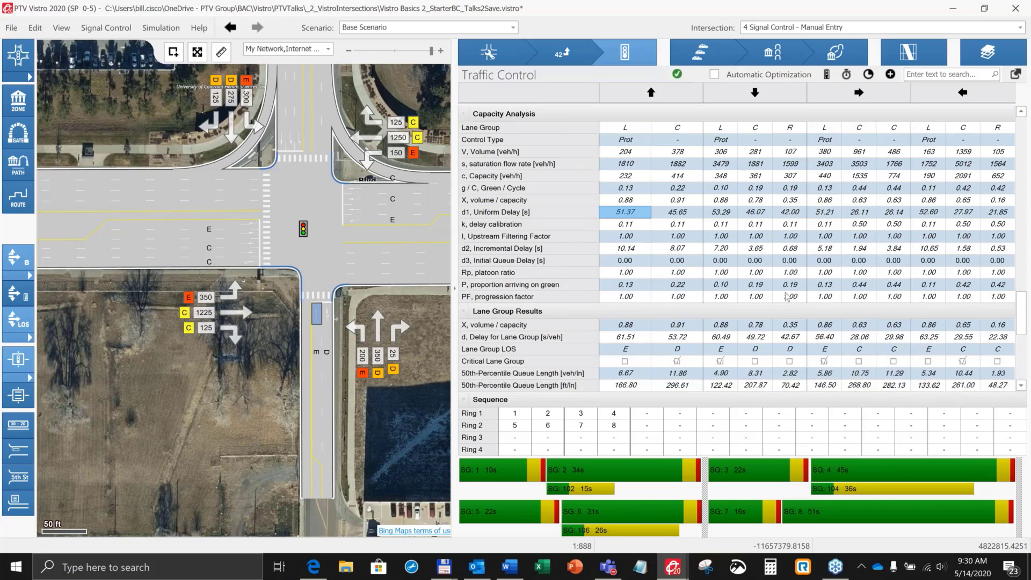
scroll(788, 293, "down", 4)
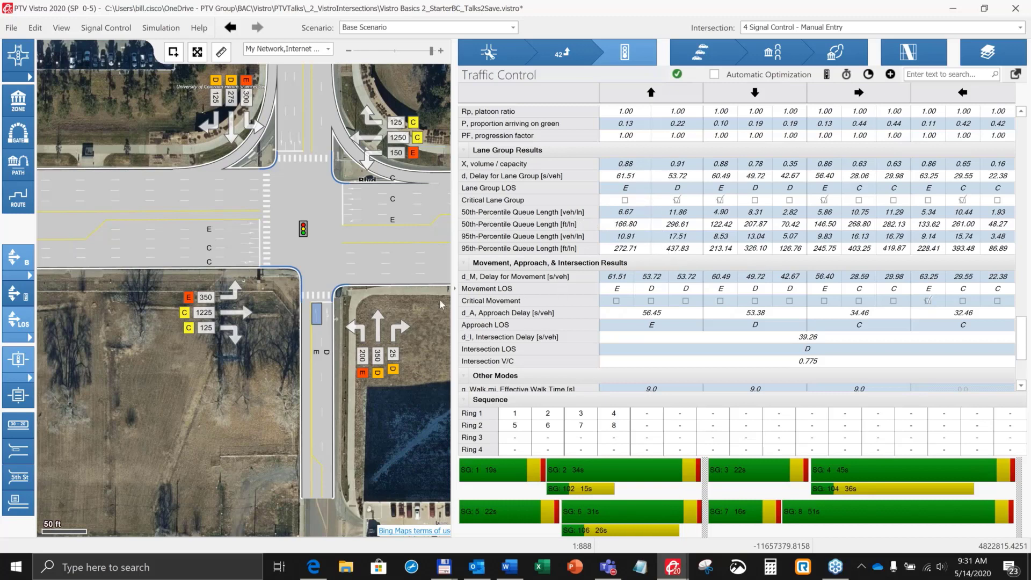
Step: Display intersection 4's delay, level of service and v/c on the map, and review the Other Modes results
left_click_drag(404, 326, 352, 369)
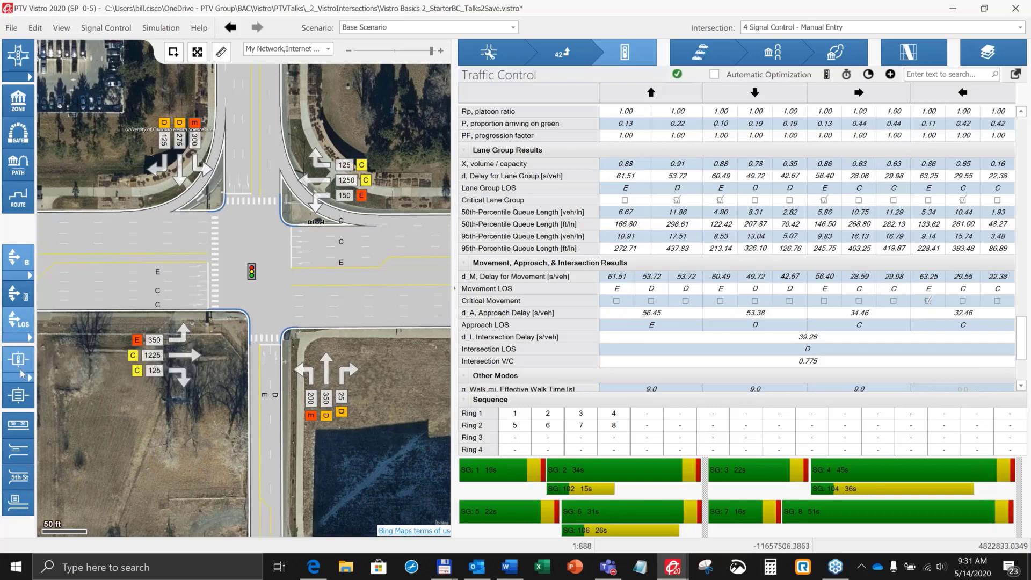
left_click(17, 424)
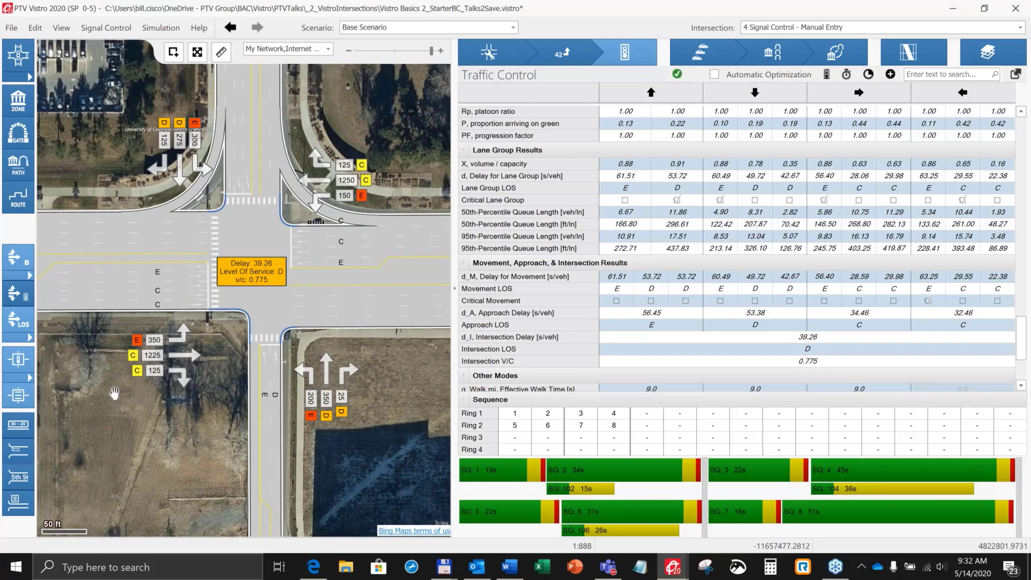
left_click_drag(115, 393, 123, 382)
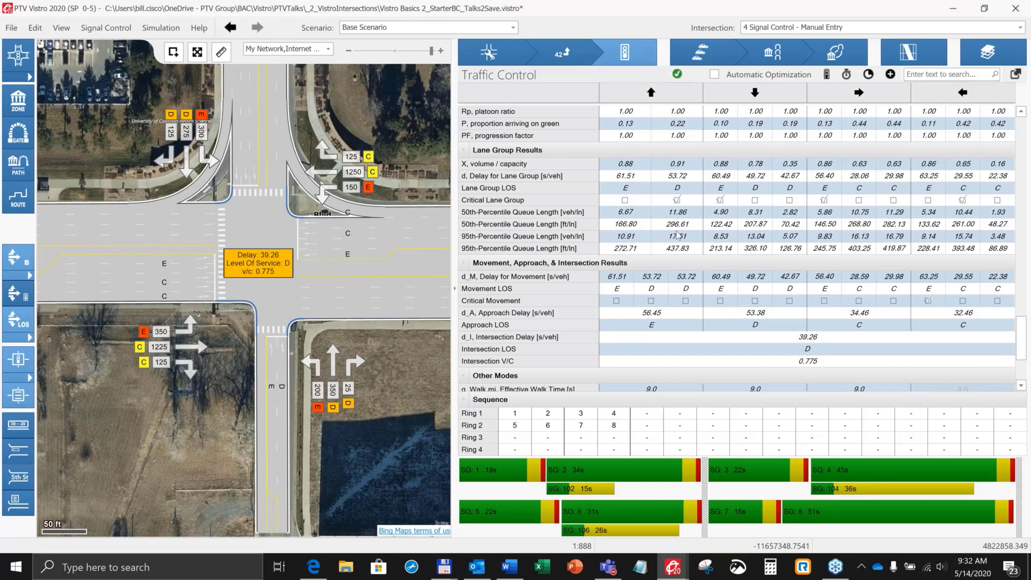
scroll(680, 234, "down", 3)
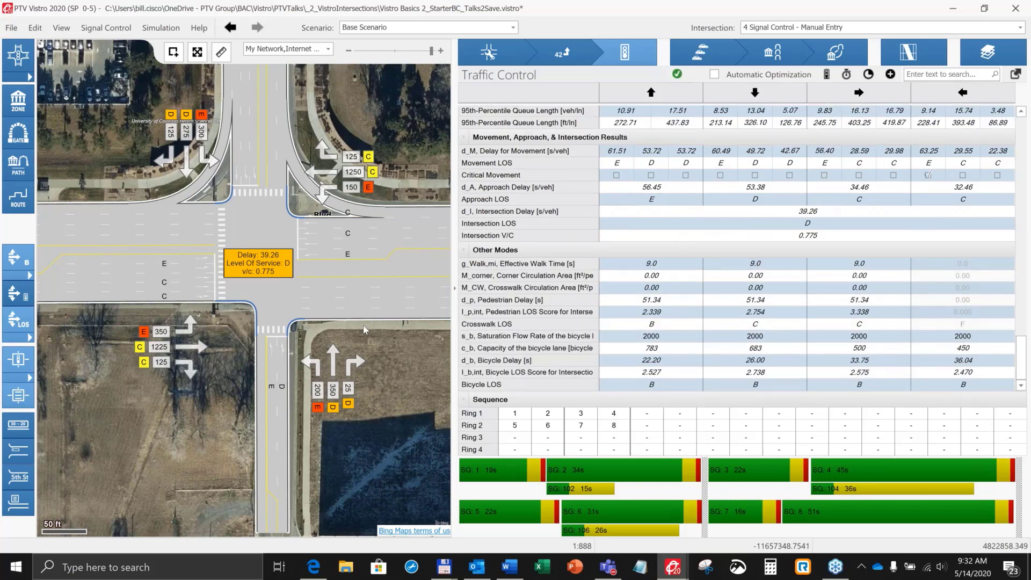
Step: Collapse the Other Modes results and hide the intersection delay and level-of-service labels on the map
left_click(465, 253)
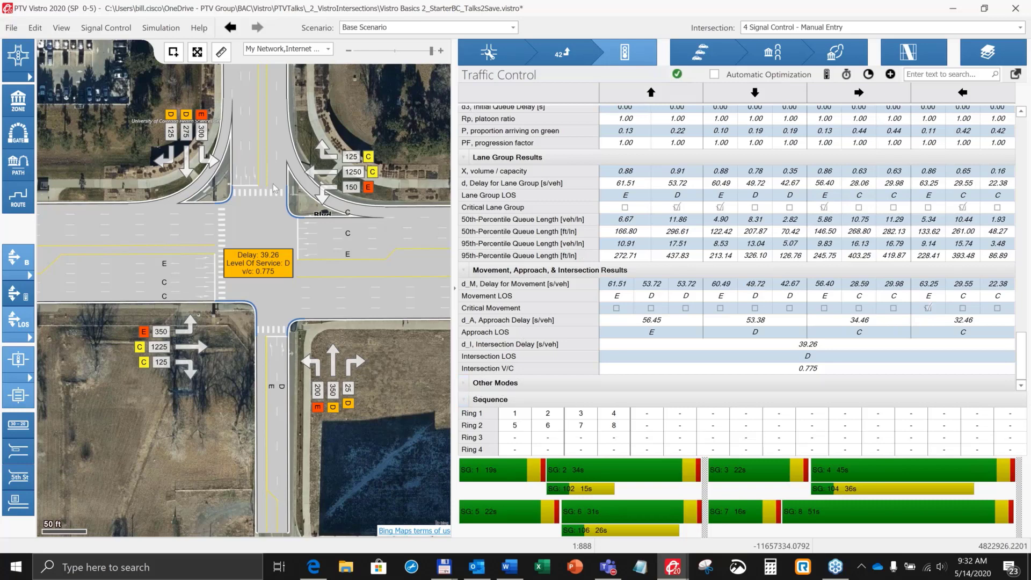
scroll(286, 182, "down", 2)
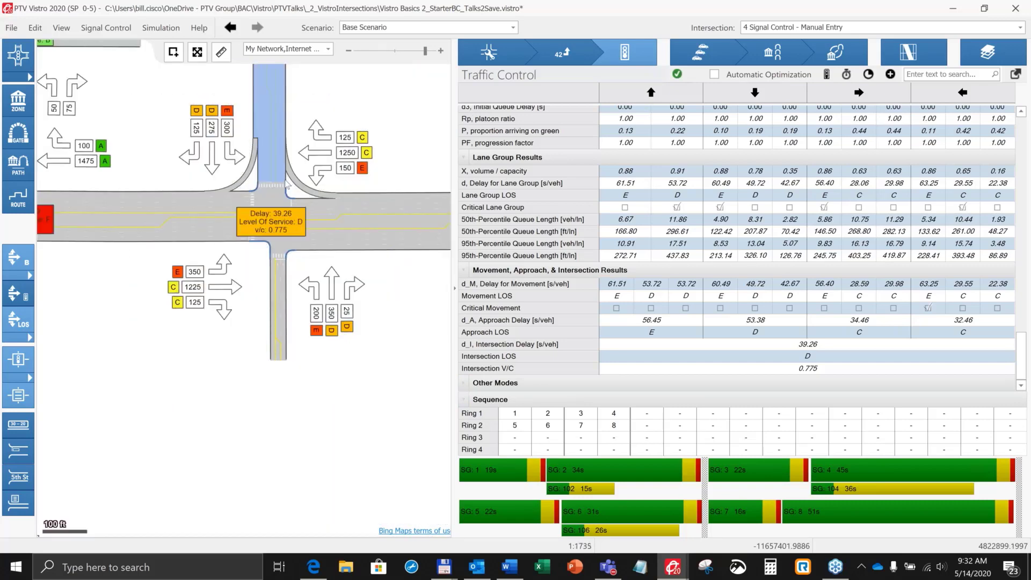
scroll(280, 193, "down", 2)
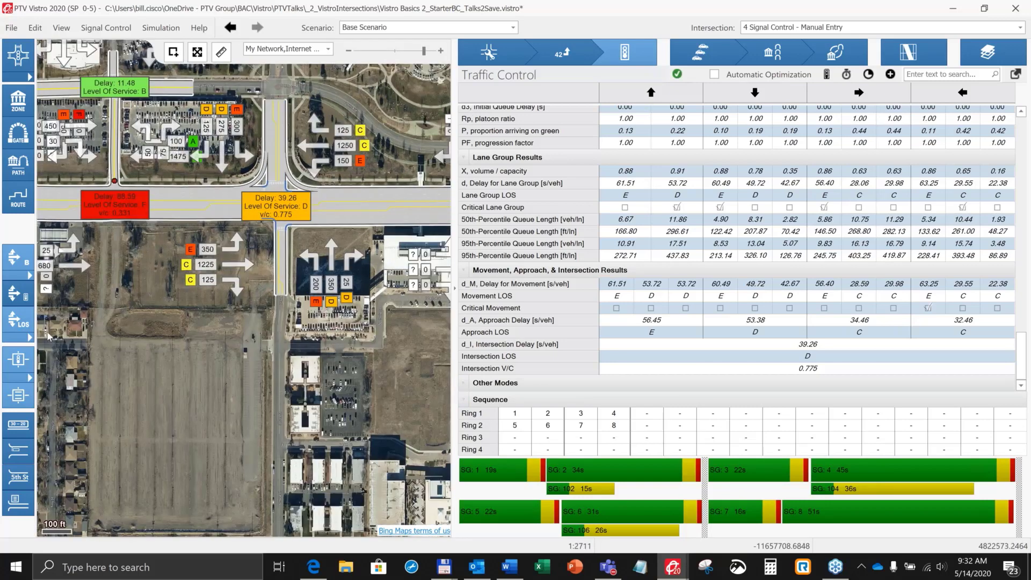
left_click(18, 395)
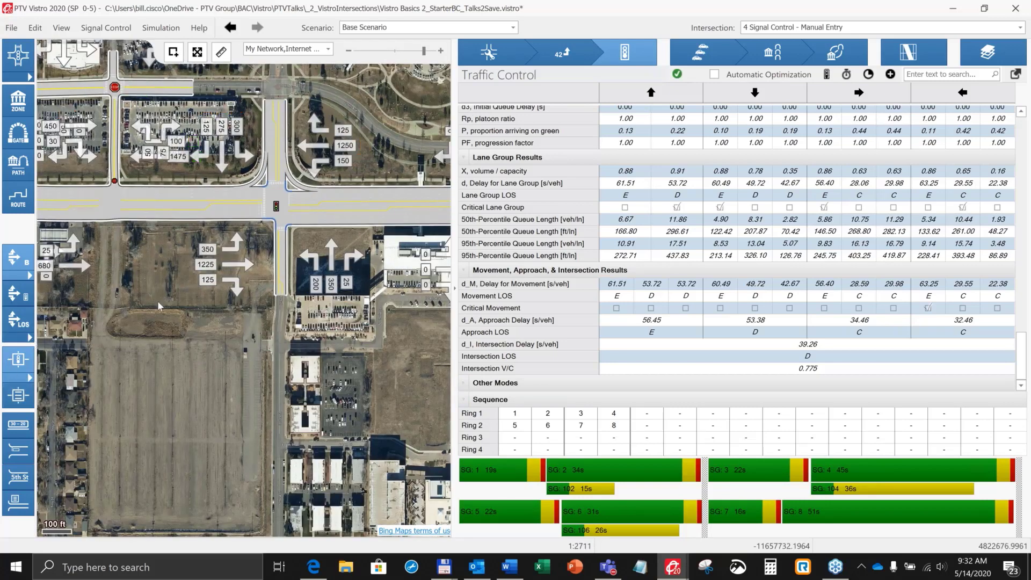
Step: Open the traffic control settings of the two-way stop intersection 10004 TWSC Sample and frame it on the map
left_click_drag(157, 303, 239, 355)
scroll(244, 314, "up", 2)
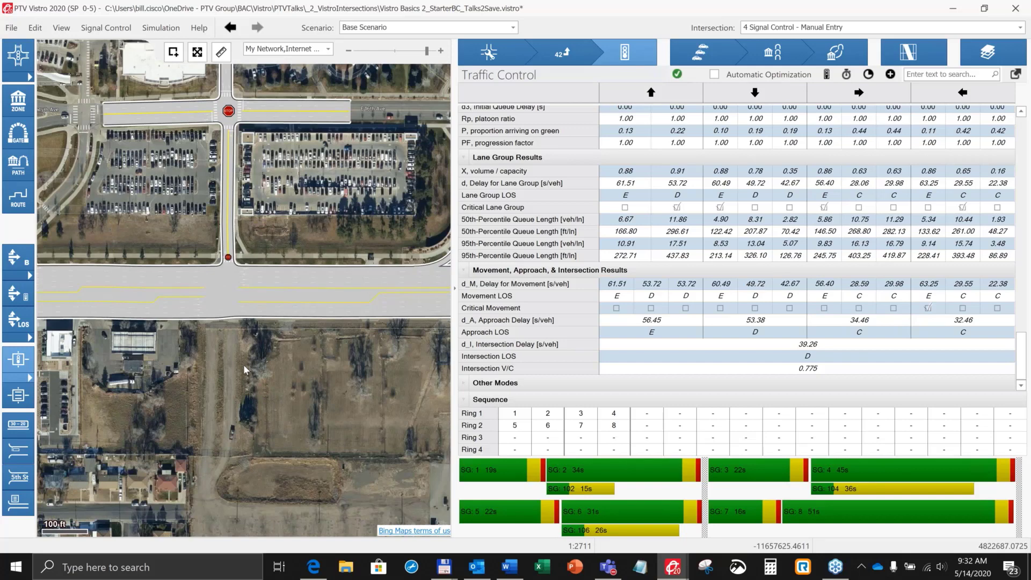
scroll(263, 309, "up", 2)
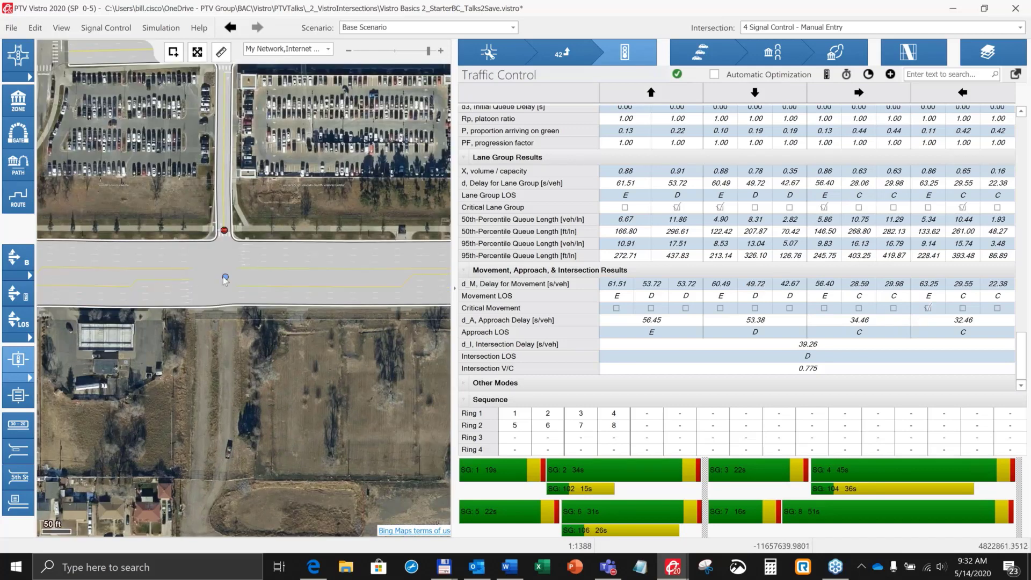
left_click(225, 279)
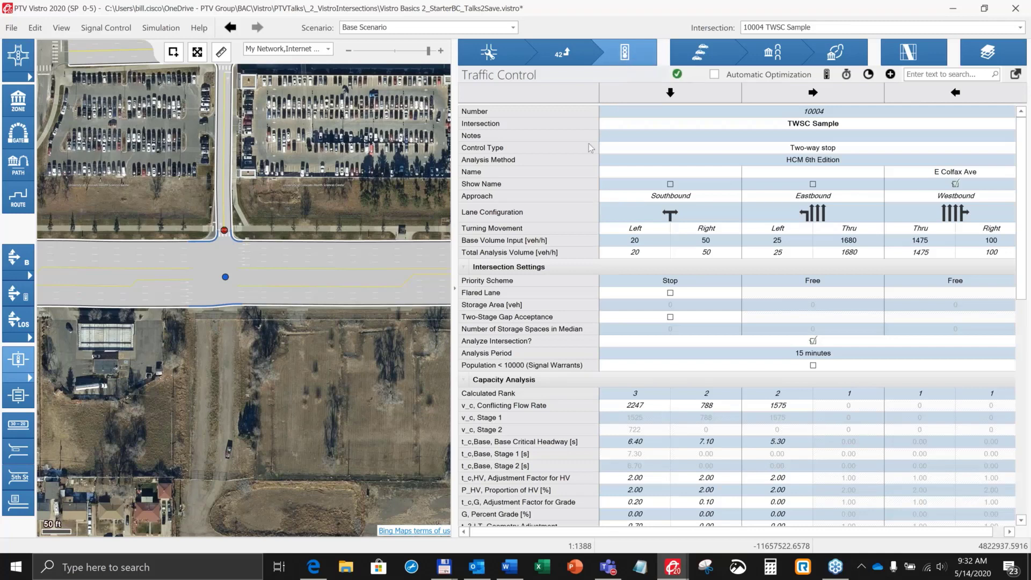
scroll(249, 344, "up", 2)
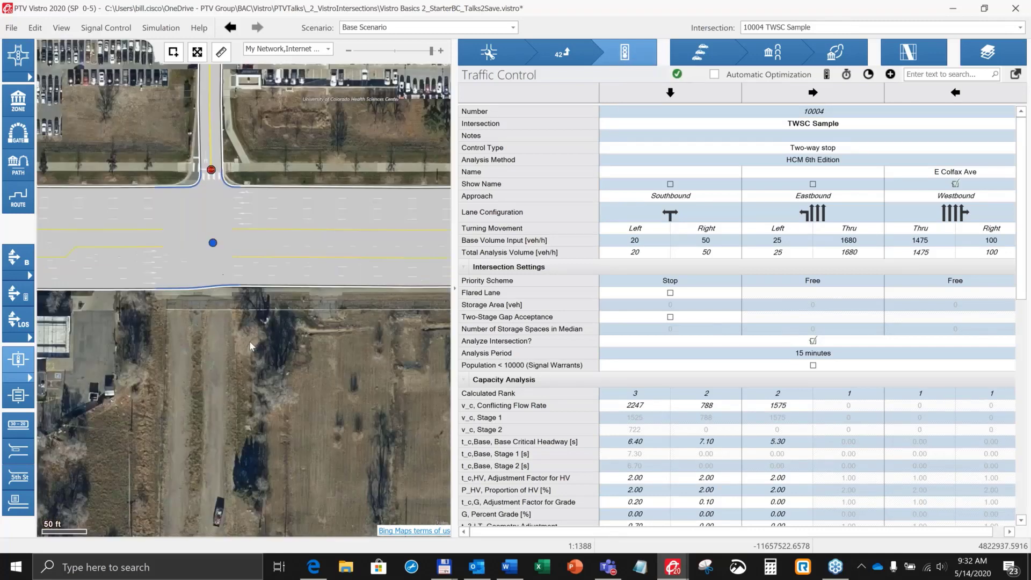
scroll(249, 345, "up", 1)
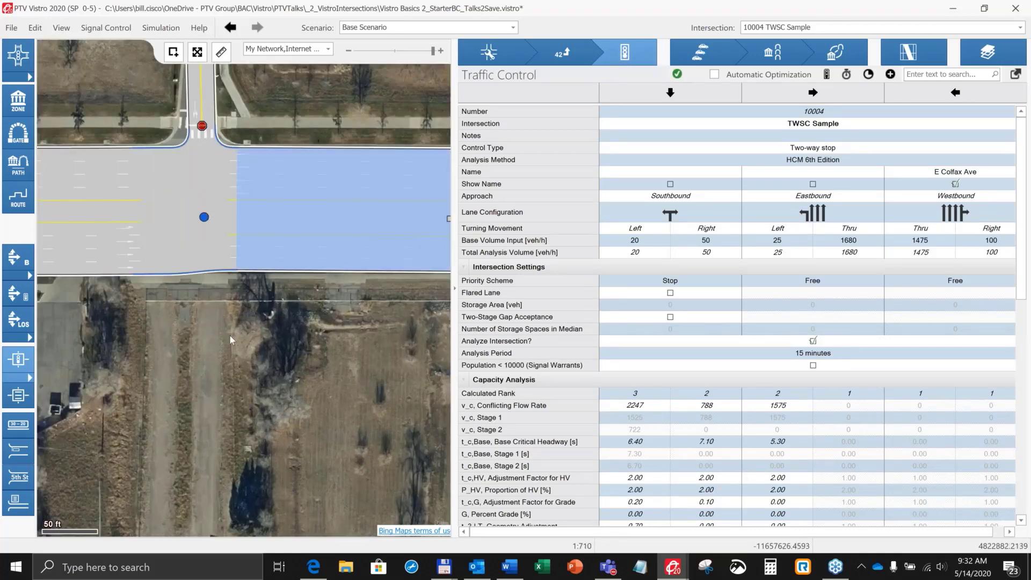
left_click_drag(234, 337, 226, 447)
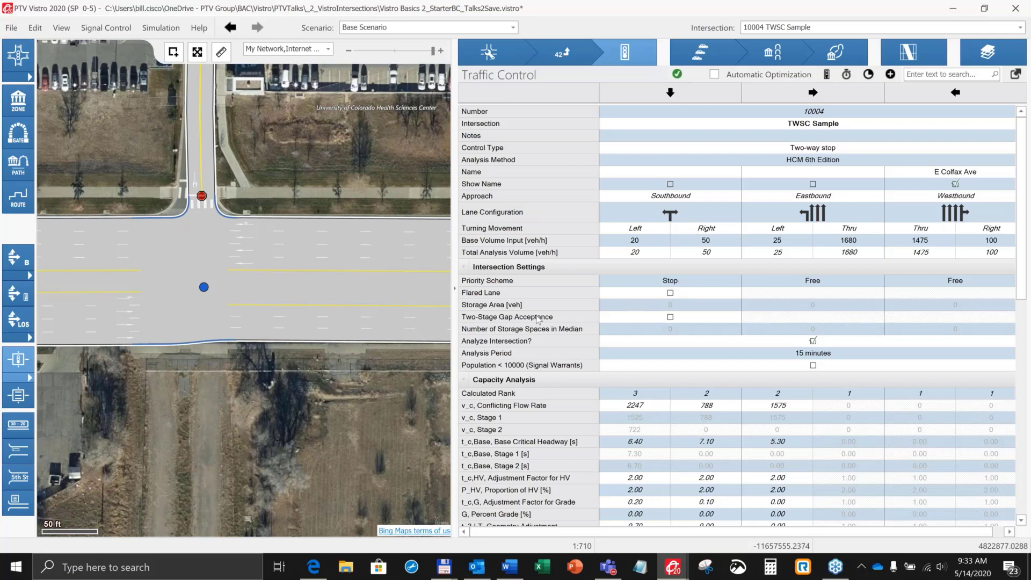
Step: Check the priority scheme options of the southbound approach, keeping it at Stop
left_click(626, 279)
left_click(622, 284)
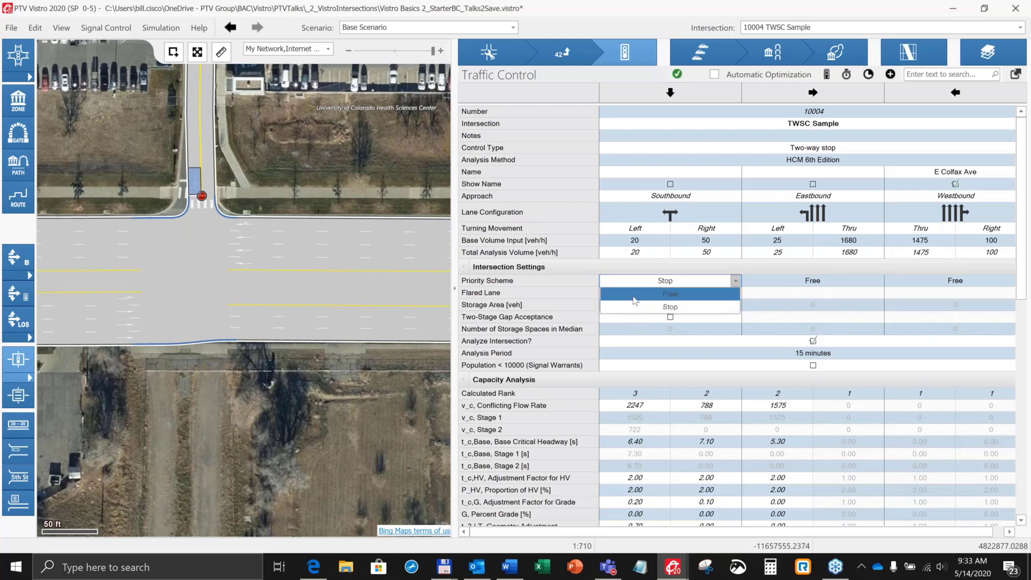
left_click(656, 280)
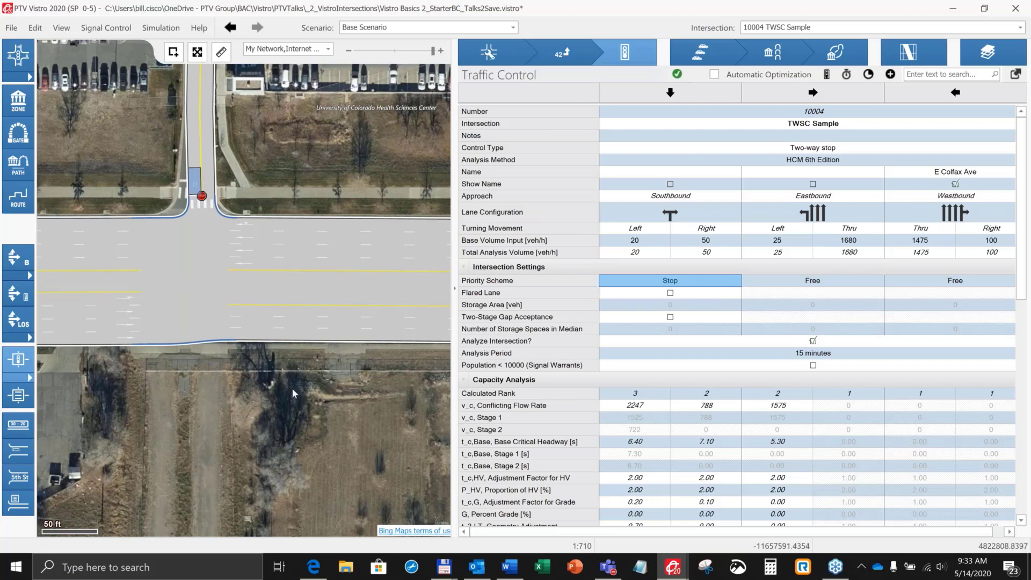
left_click(199, 146)
Step: Enable the flared lane on the southbound approach and set its storage area to 1 vehicle
left_click(670, 293)
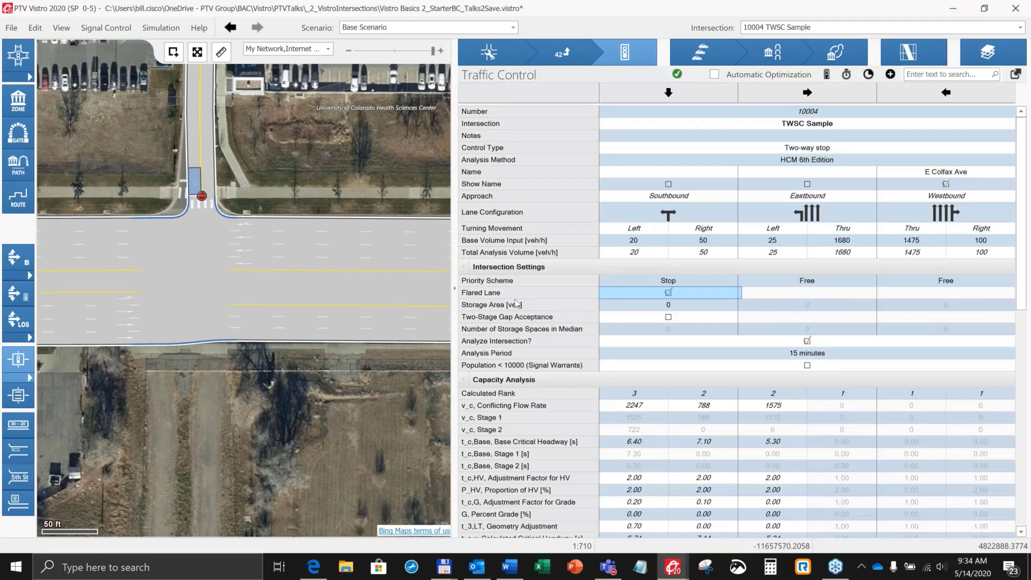
left_click(673, 307)
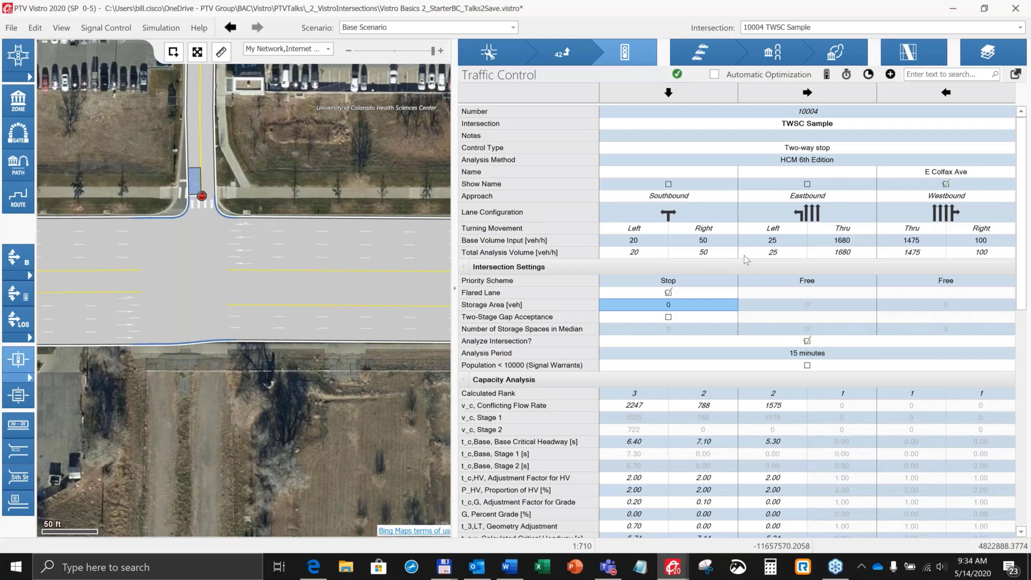
type("1")
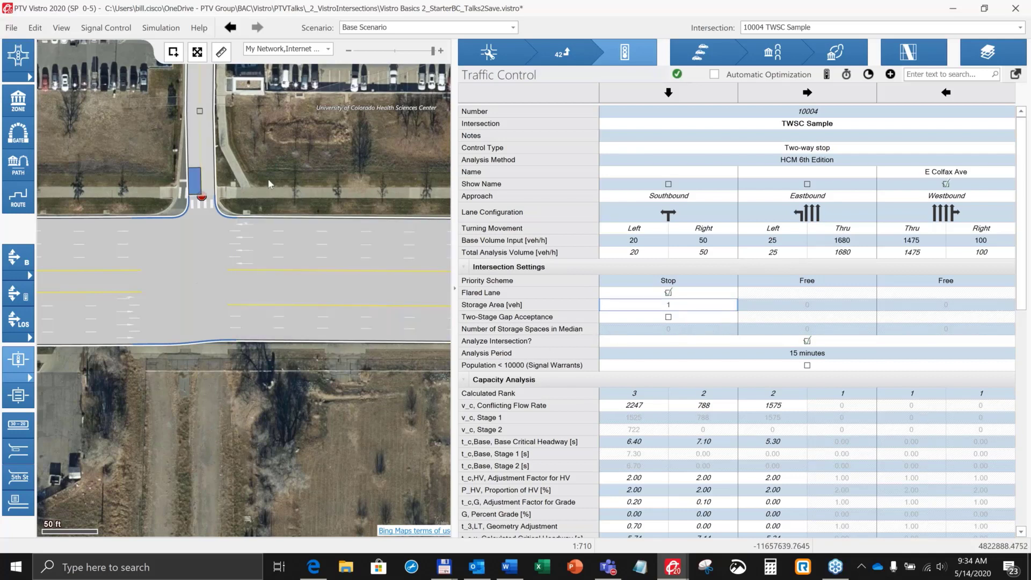
left_click(264, 162)
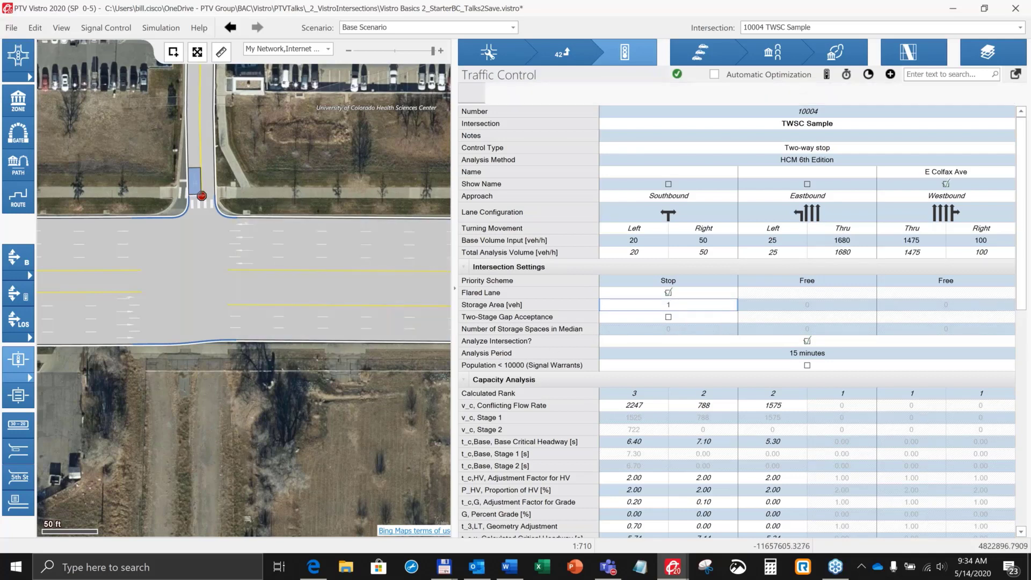
left_click_drag(263, 162, 235, 136)
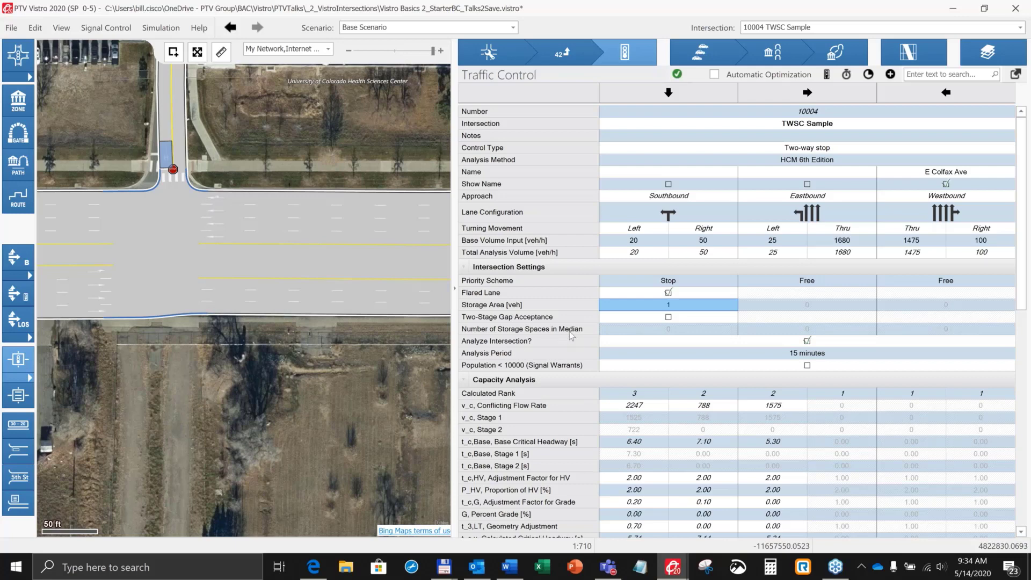
Step: Enable two-stage gap acceptance for the southbound approach with 1 storage space in the median
left_click(668, 317)
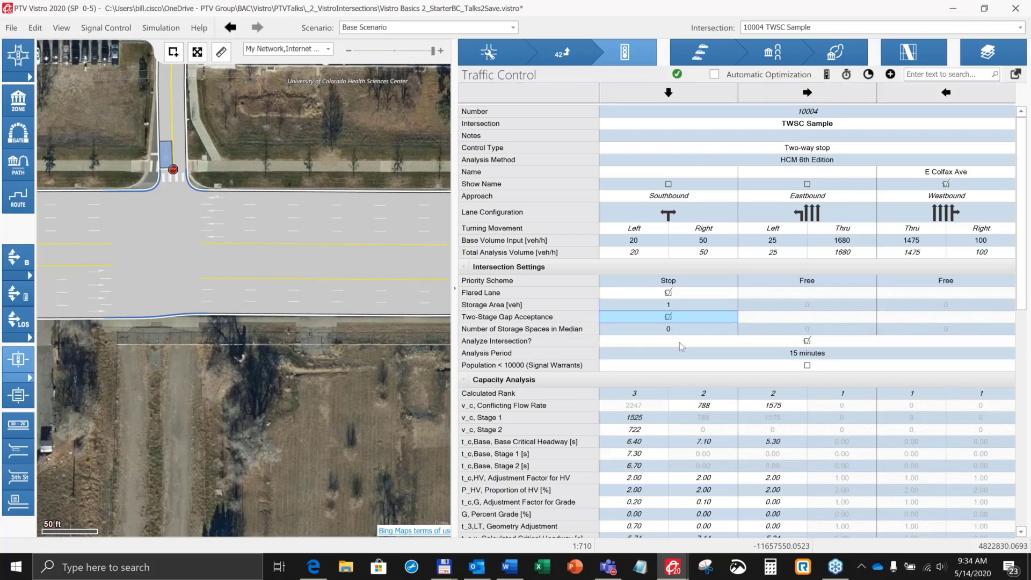
left_click(677, 330)
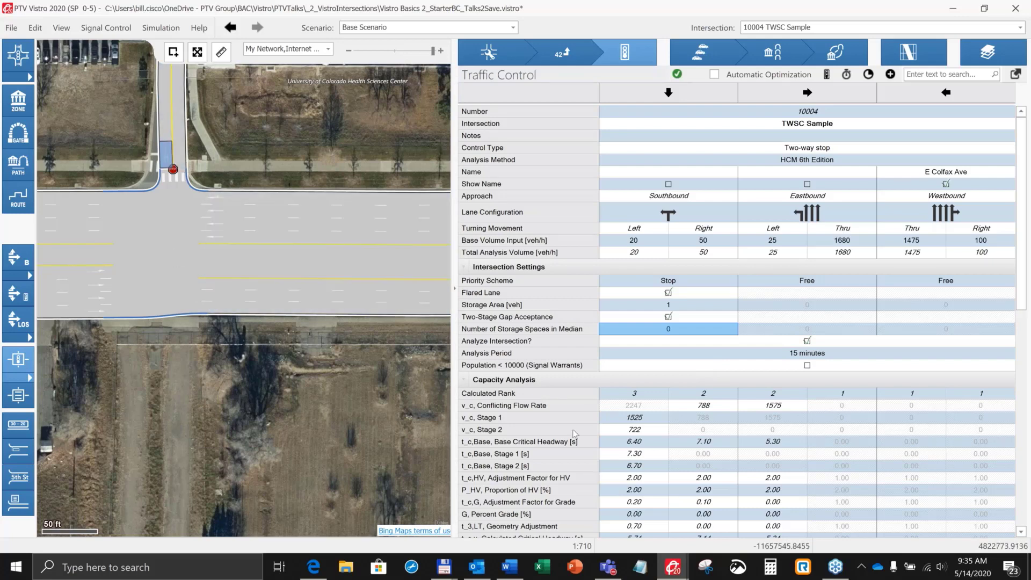
type("1")
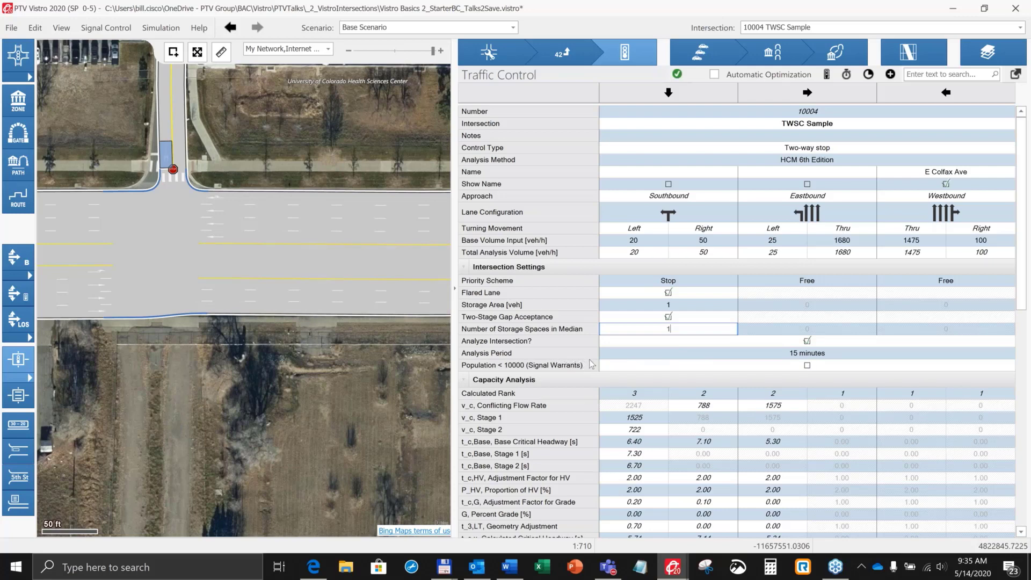
key("Tab")
Step: Review the capacity analysis of intersection 10004 and display the movement levels of service on the map
scroll(635, 315, "down", 4)
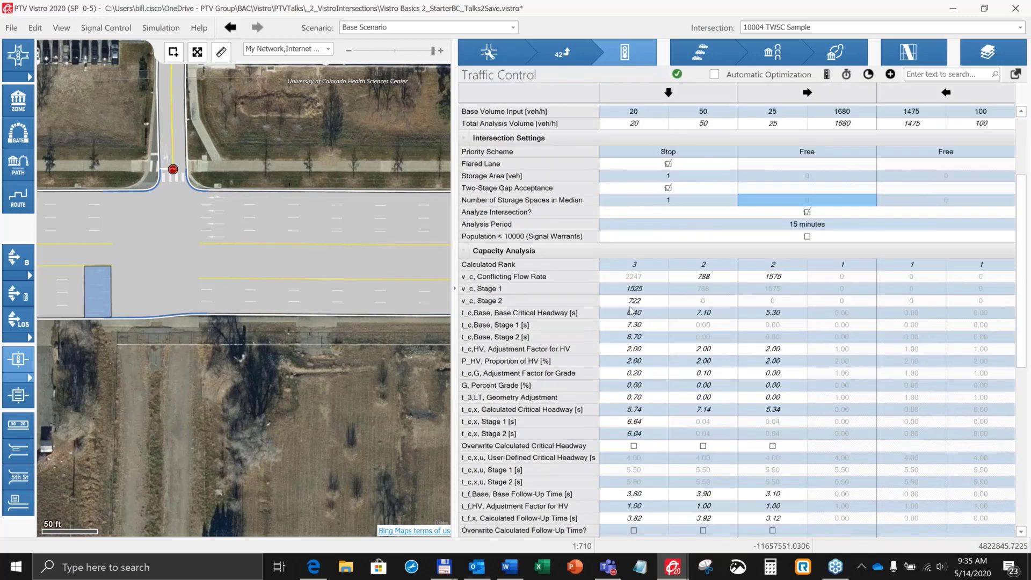
scroll(632, 311, "down", 3)
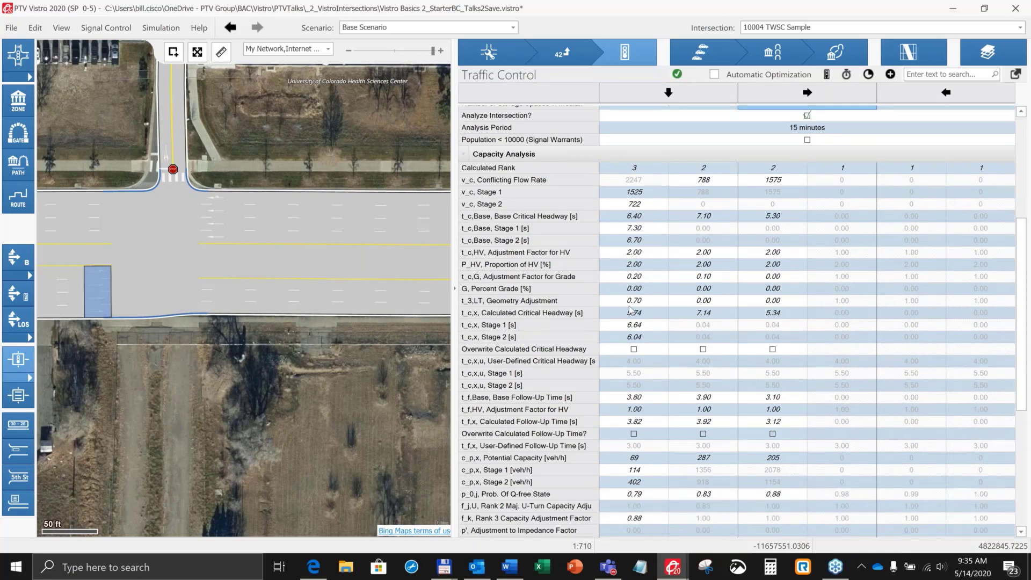
left_click(16, 320)
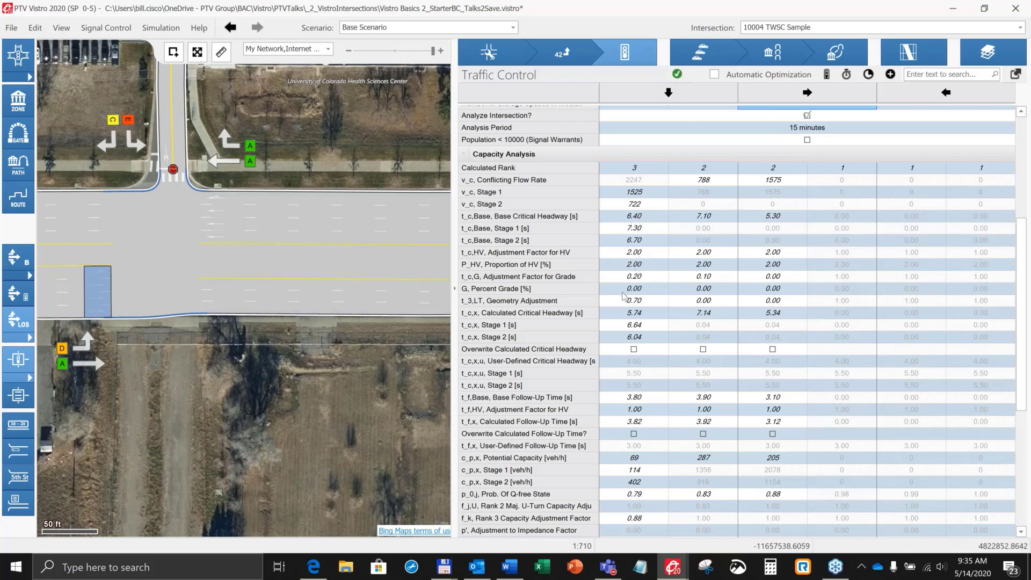
Step: Try overwriting the calculated critical headway of the southbound left movement, and remove the override
scroll(646, 329, "down", 1)
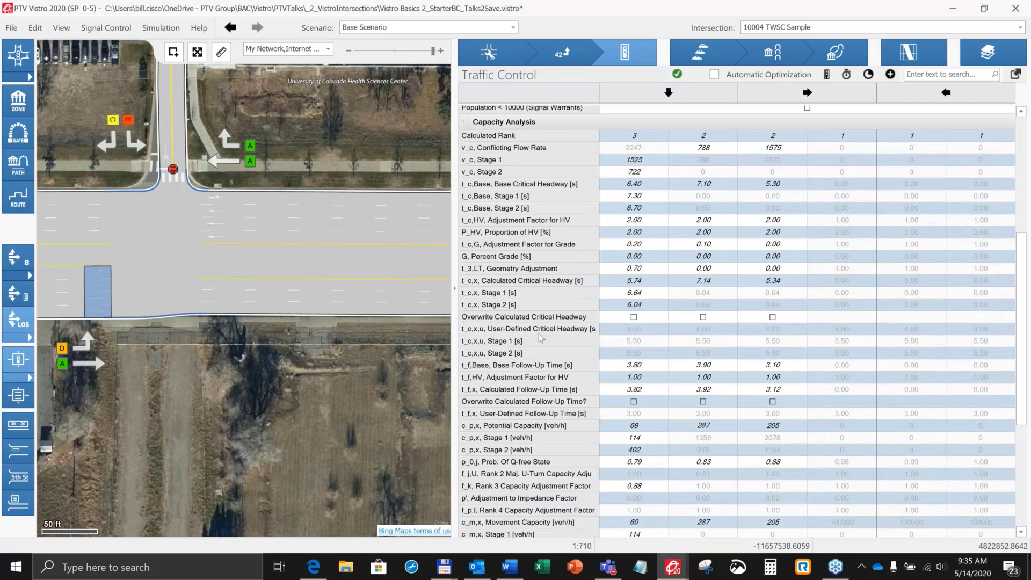
left_click(633, 318)
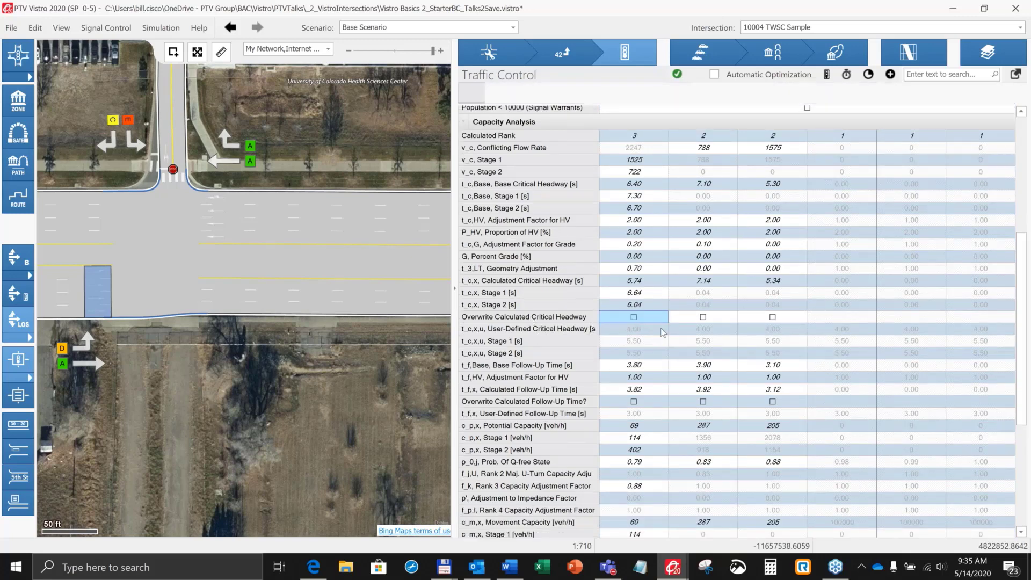
key("space")
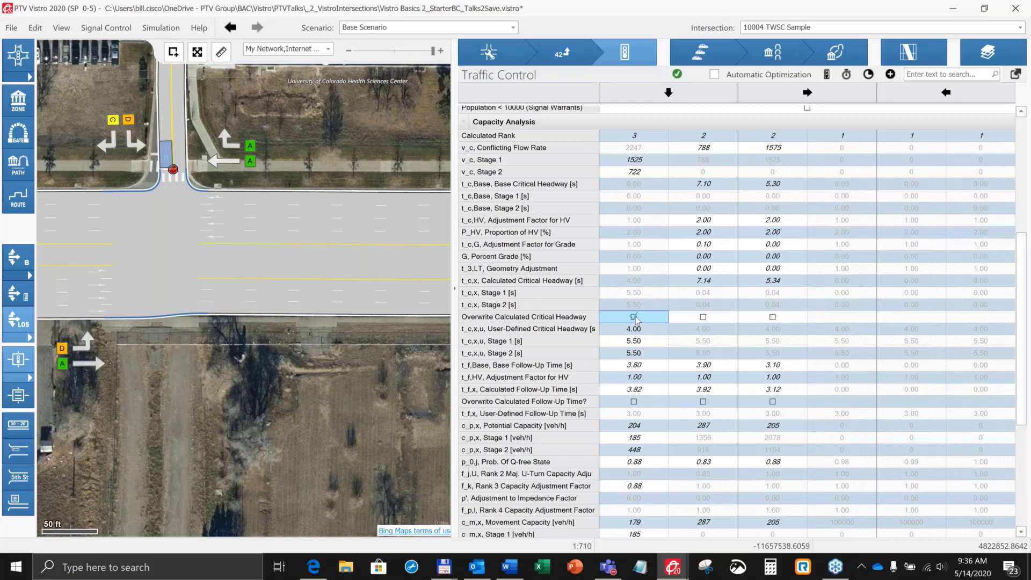
left_click(635, 317)
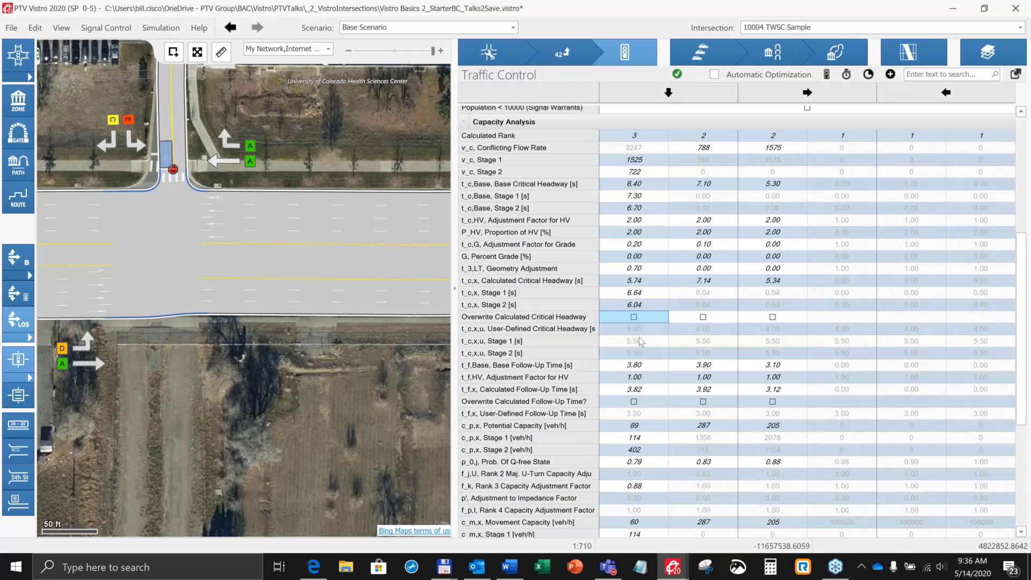
Step: Try overwriting the calculated follow-up time of the southbound left movement, remove the override, and view the movement, approach and intersection results
scroll(541, 311, "down", 3)
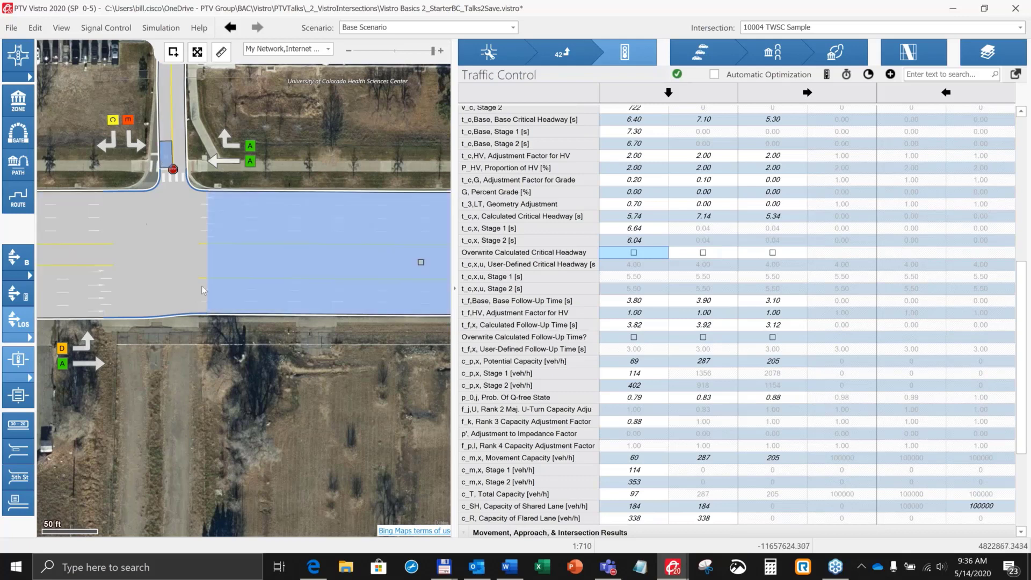
left_click(634, 338)
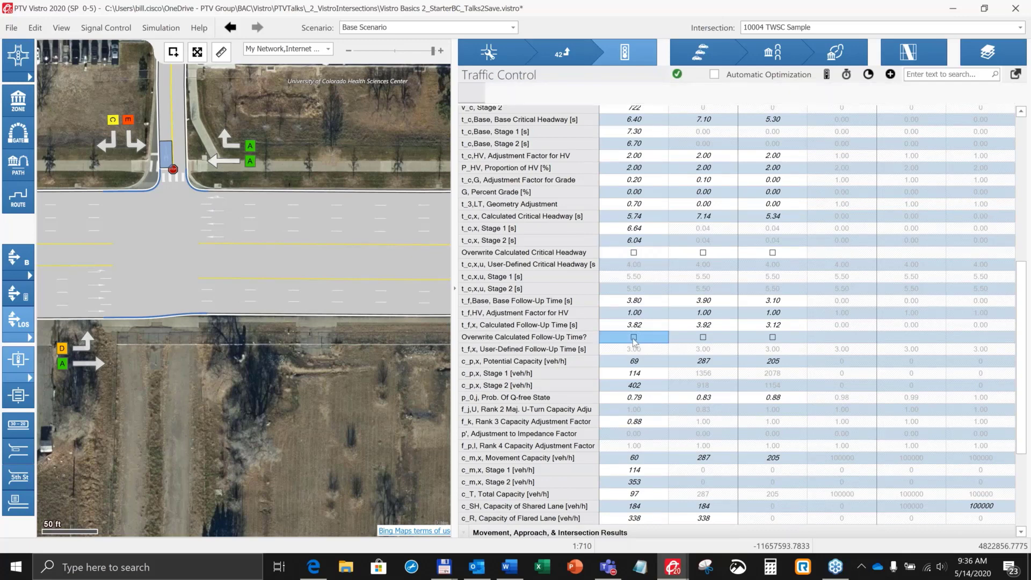
left_click(634, 337)
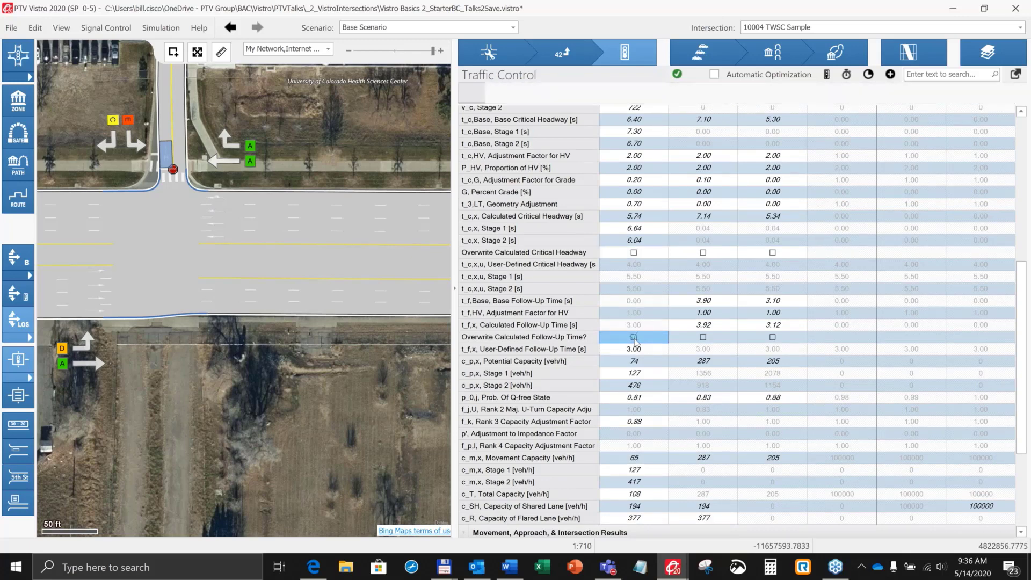
scroll(651, 344, "down", 4)
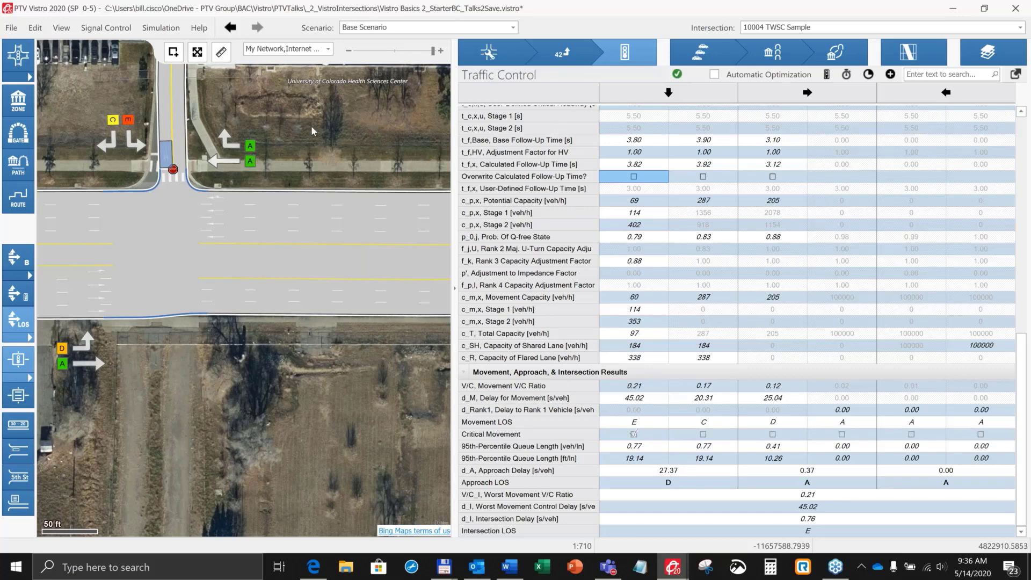
Step: Open the all-way stop intersection 10045 AWSC Sample and review its lane data and results with the intersection enlarged on the map
left_click_drag(311, 127, 330, 314)
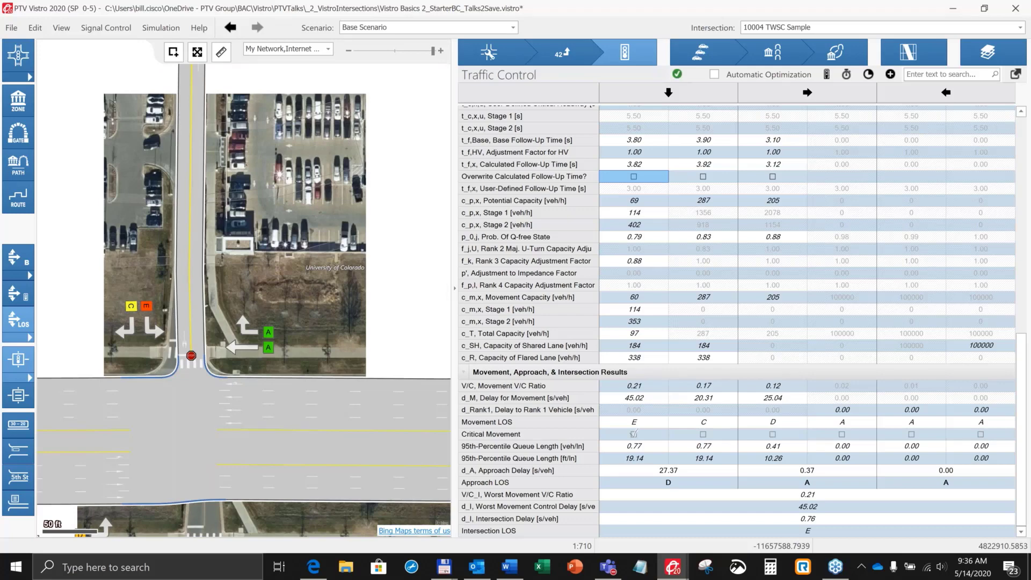
left_click_drag(328, 258, 363, 437)
left_click_drag(230, 94, 292, 324)
left_click(291, 323)
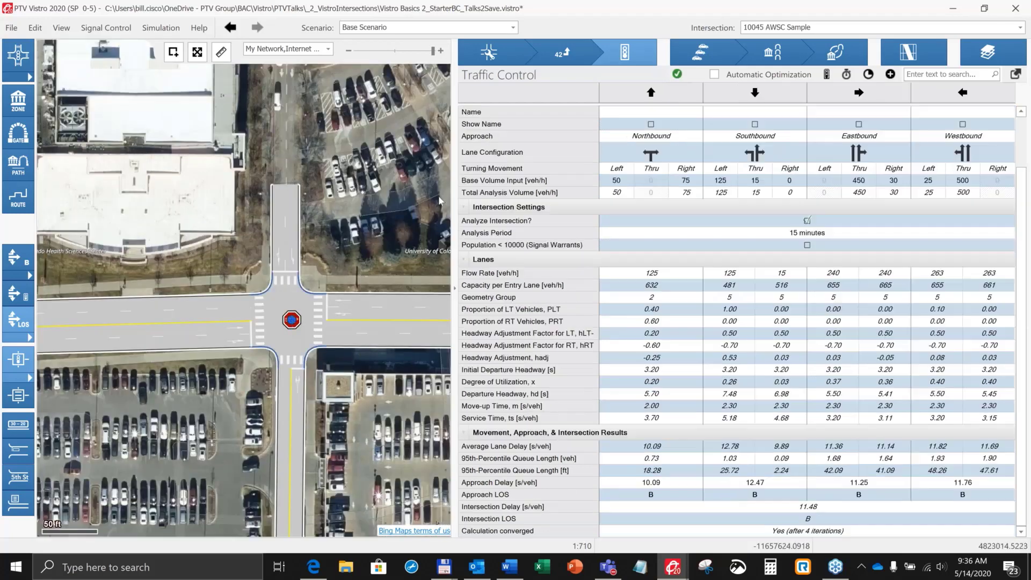
scroll(313, 170, "up", 2)
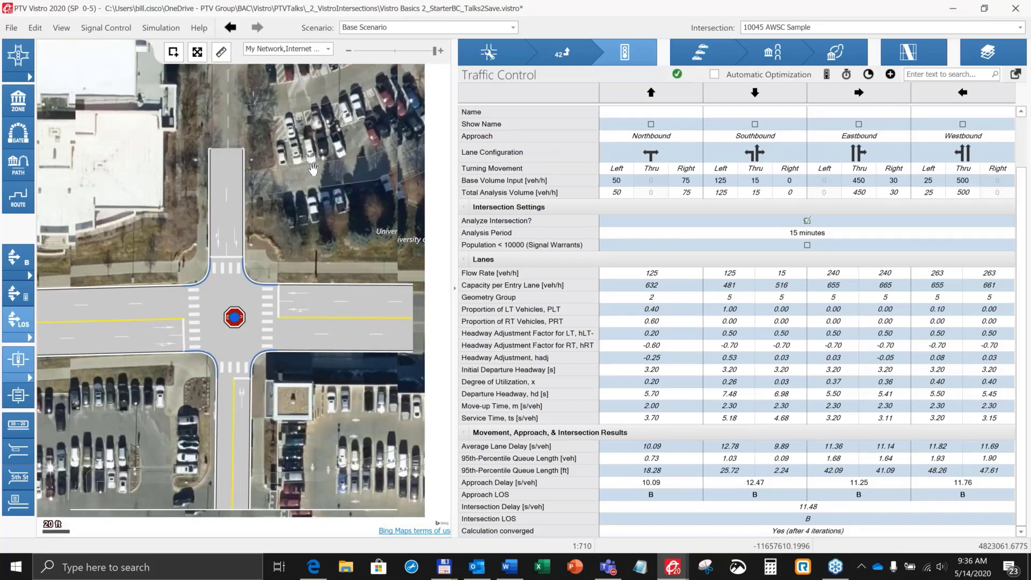
scroll(271, 383, "up", 1)
left_click_drag(271, 382, 310, 350)
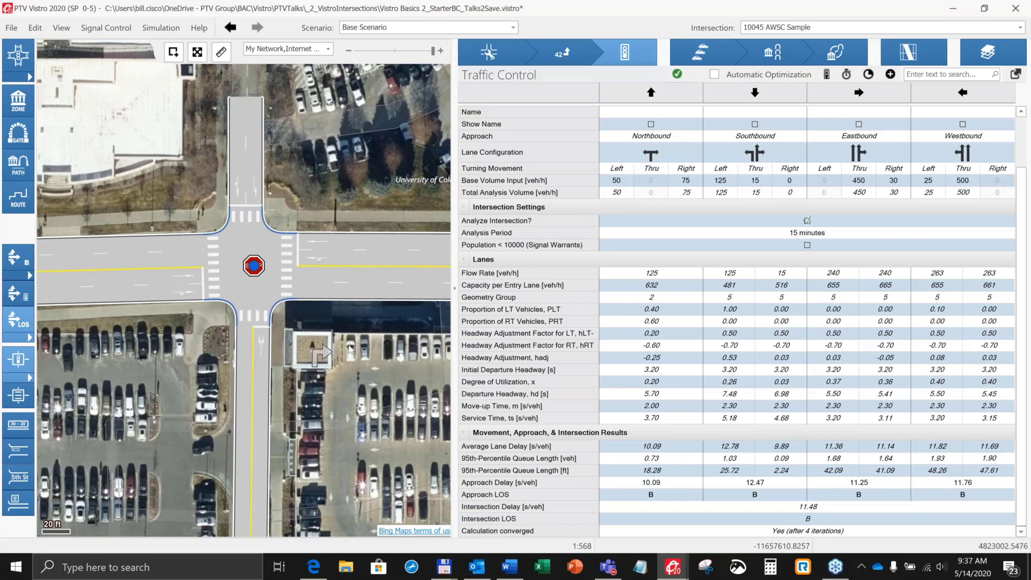
Step: Examine the movement levels of service at the intersections around 10045 on a wider map view
scroll(350, 350, "down", 1)
scroll(350, 350, "down", 2)
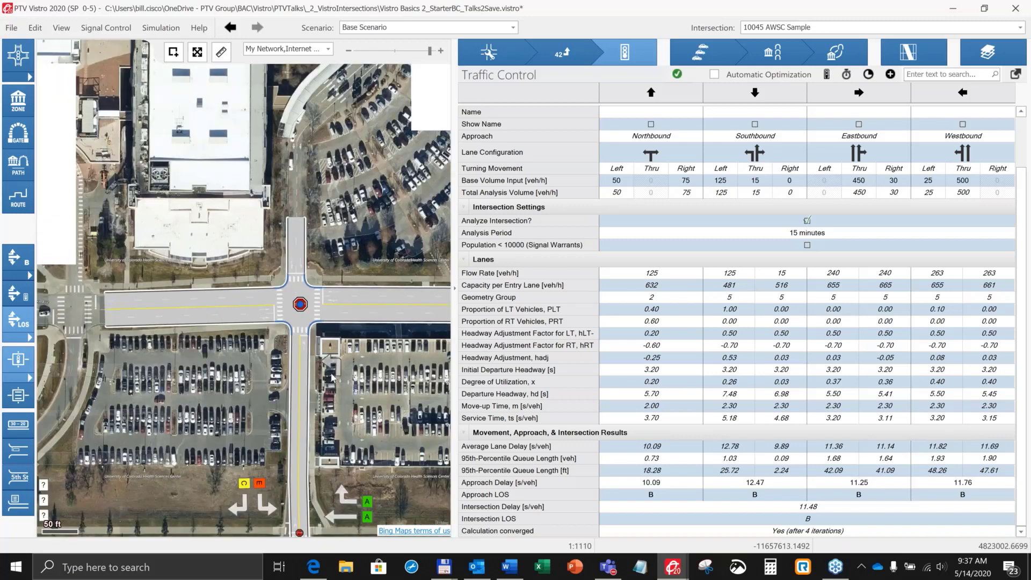
scroll(332, 377, "down", 1)
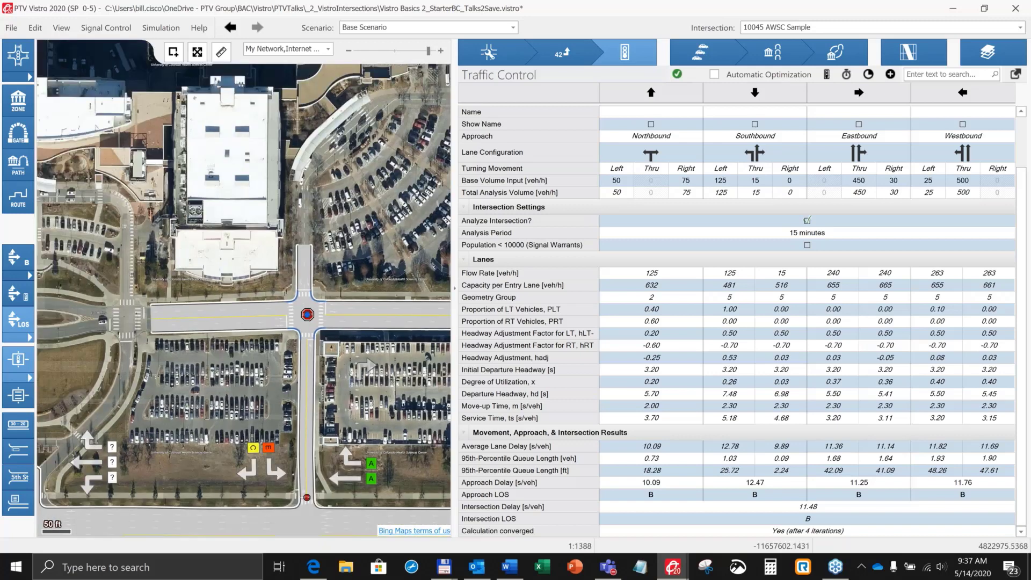
left_click_drag(417, 376, 363, 350)
left_click_drag(387, 299, 340, 227)
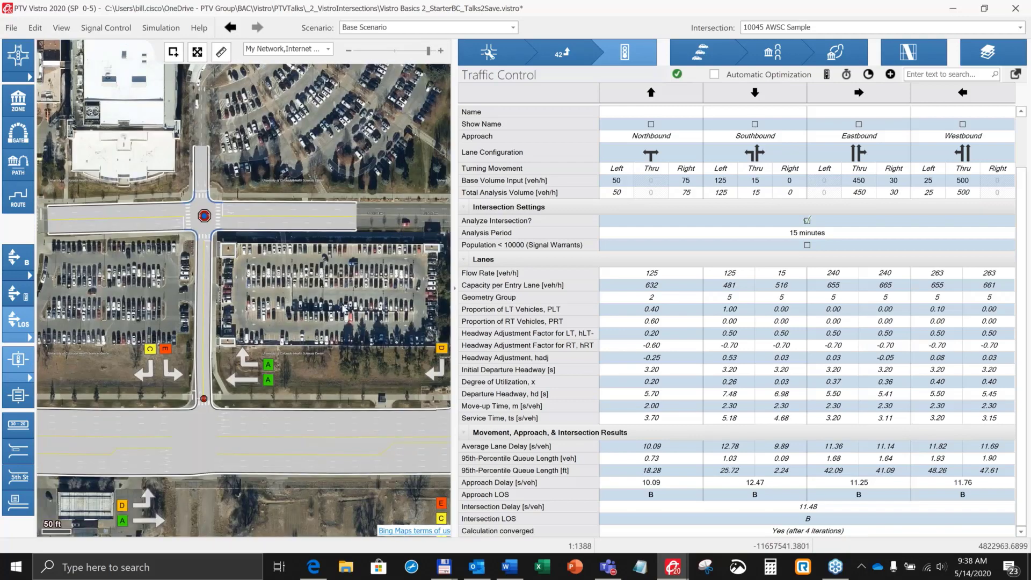
scroll(345, 308, "down", 1)
left_click_drag(314, 287, 234, 301)
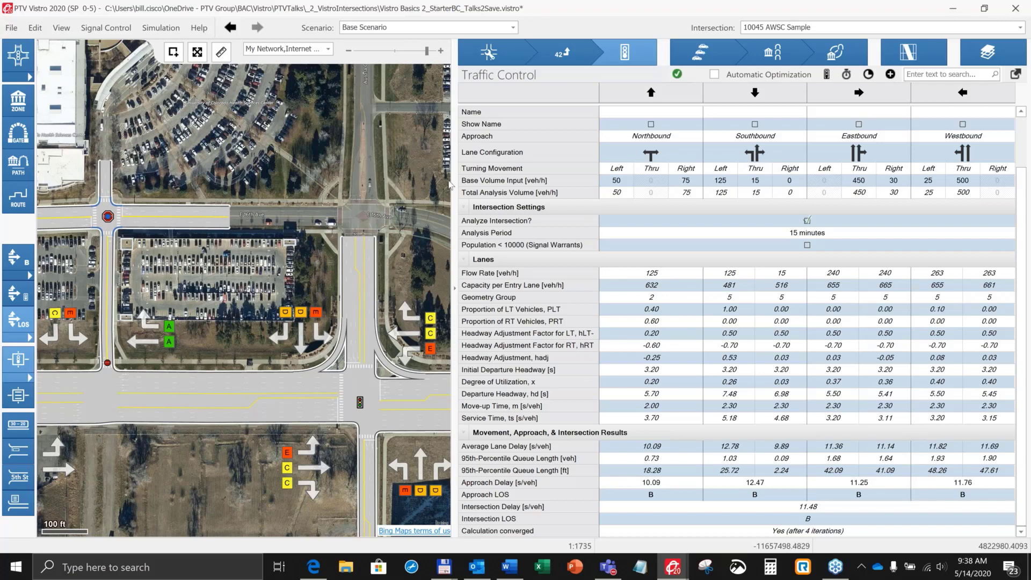
left_click_drag(457, 173, 518, 177)
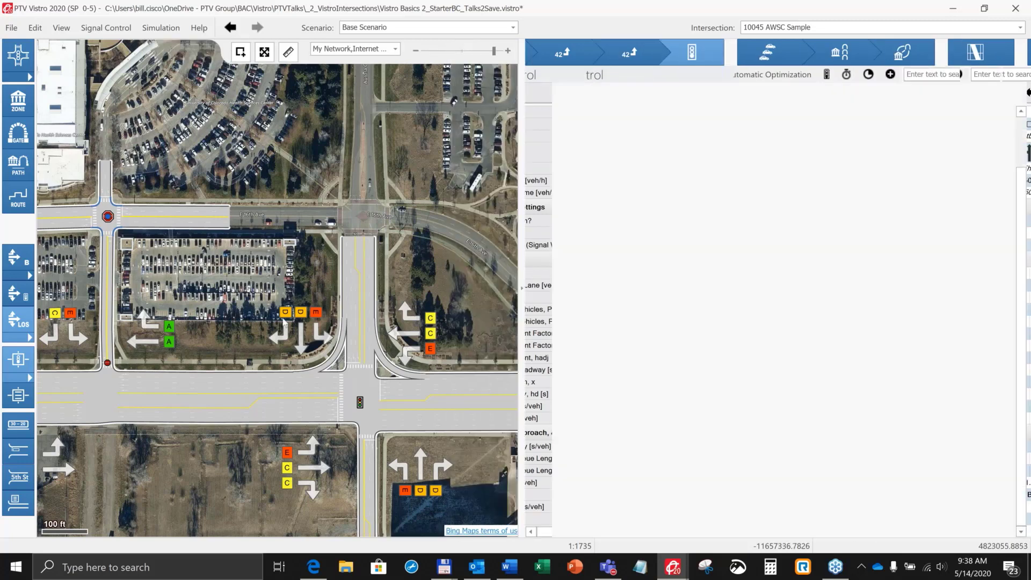
left_click_drag(284, 287, 319, 259)
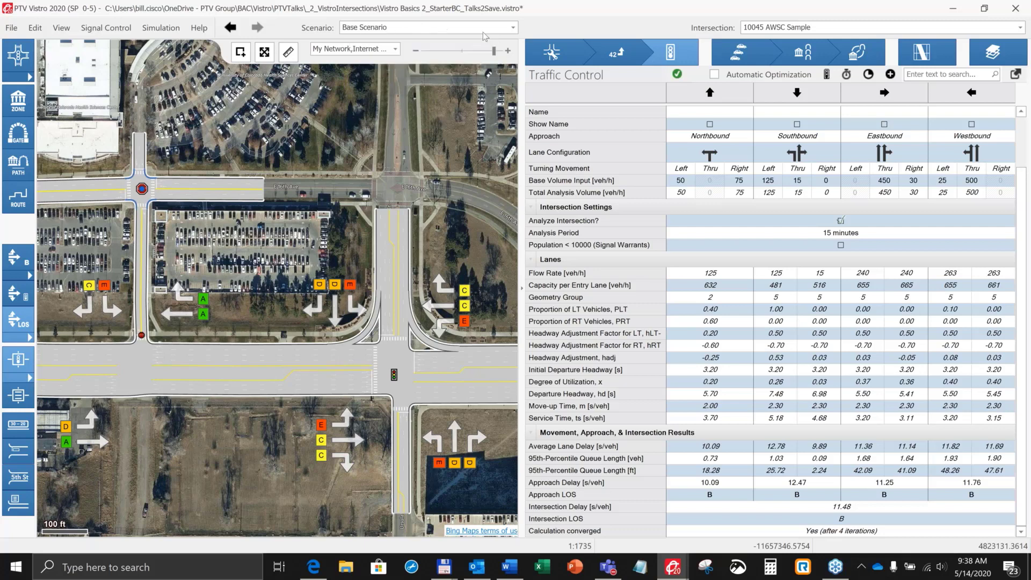
Step: Add a new scenario to the project and rename it Existing PM
left_click(513, 28)
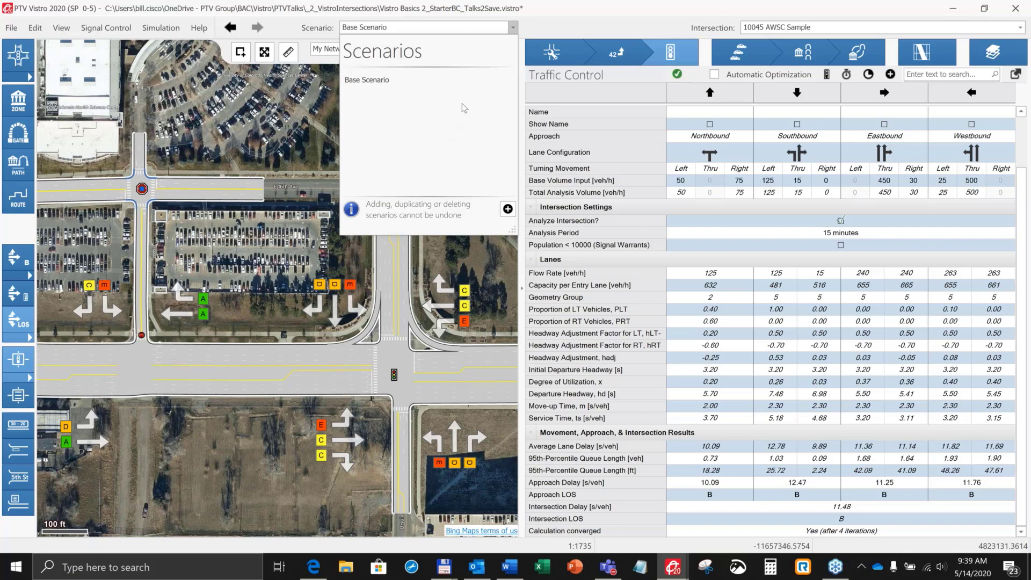
left_click(380, 81)
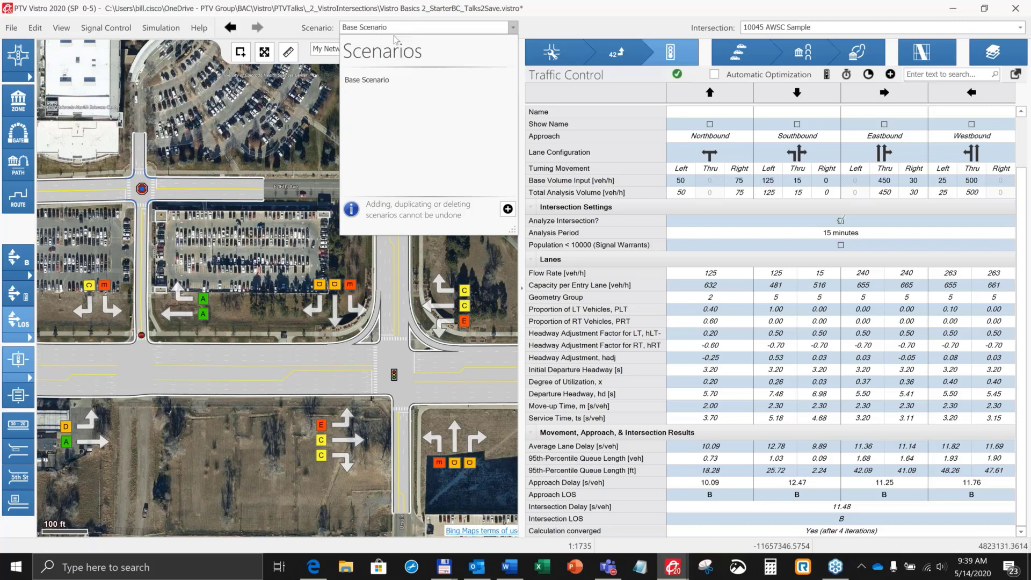
left_click(507, 210)
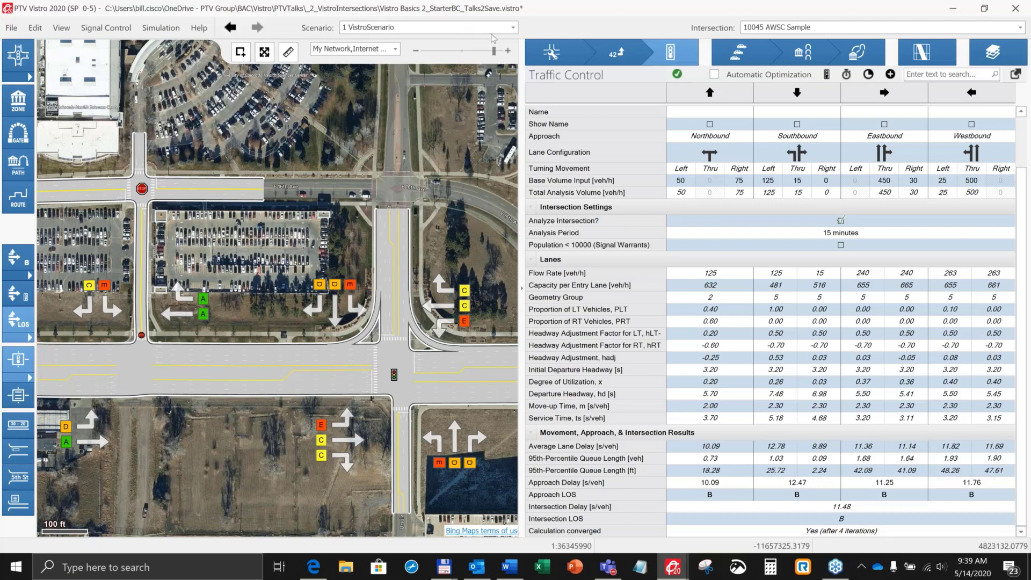
left_click(512, 28)
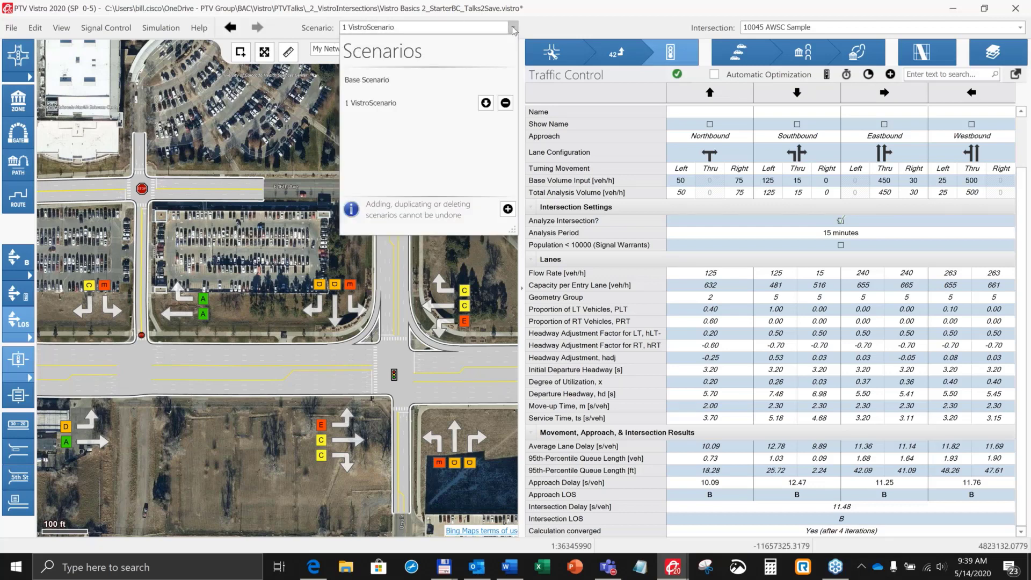
right_click(370, 107)
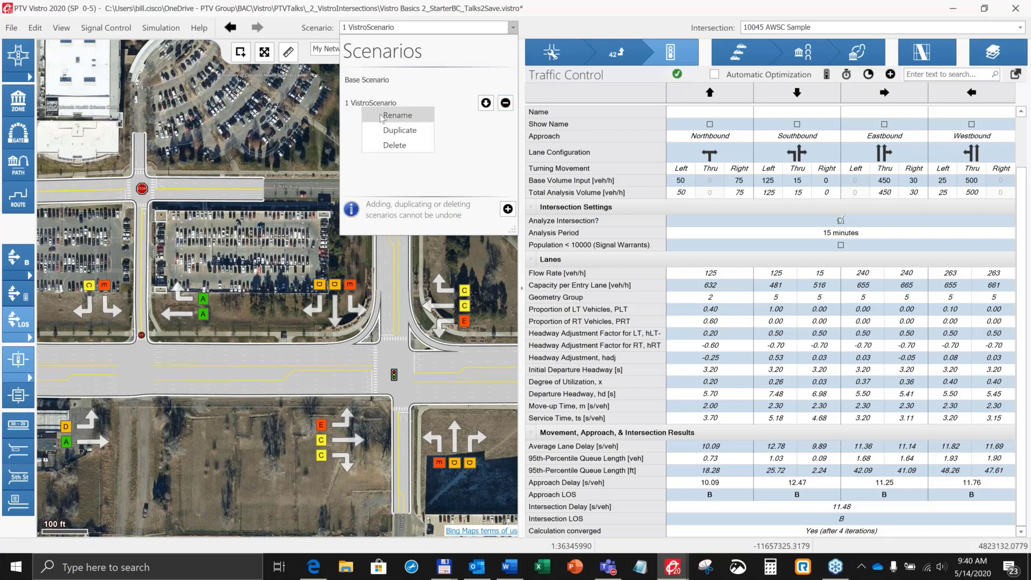
left_click(383, 114)
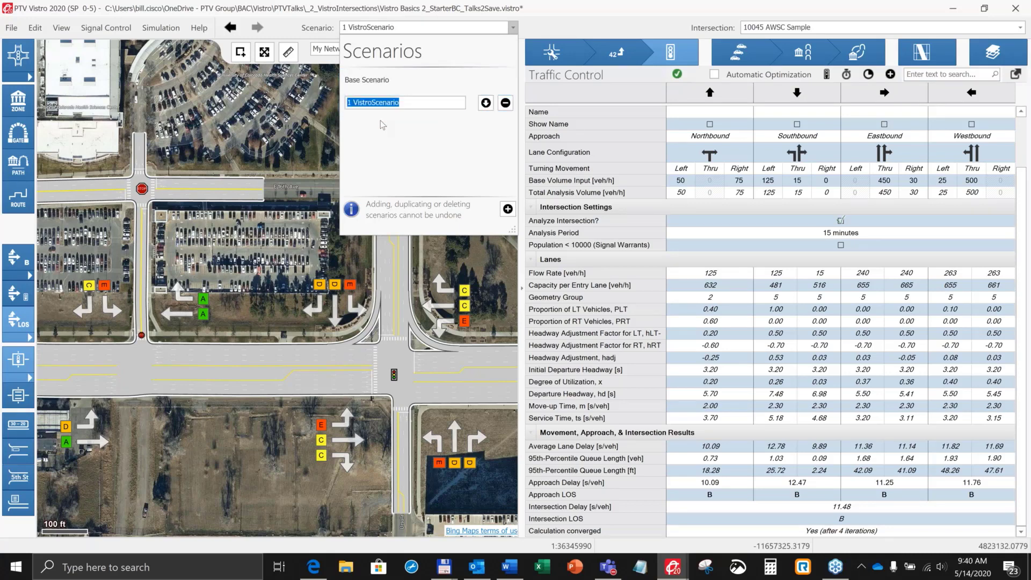
type("Existing PM")
key("Return")
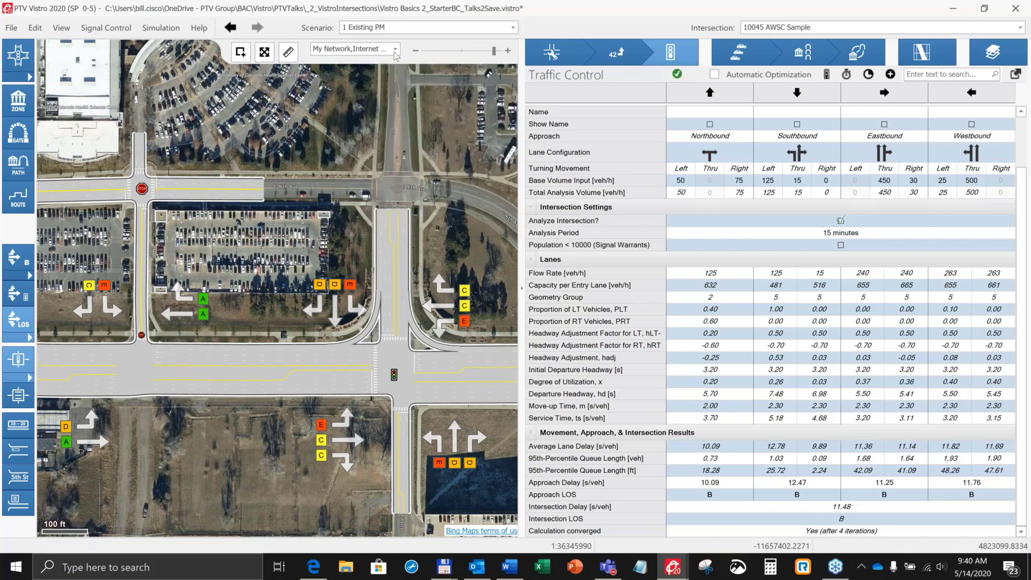
Step: Switch to the Base Scenario and return to the Existing PM scenario
left_click(396, 31)
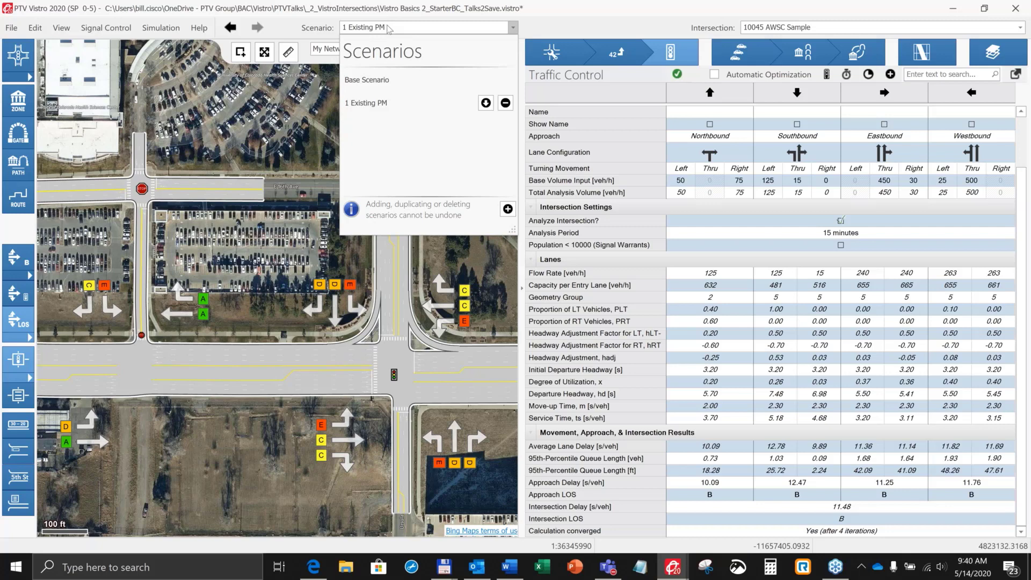
left_click(387, 28)
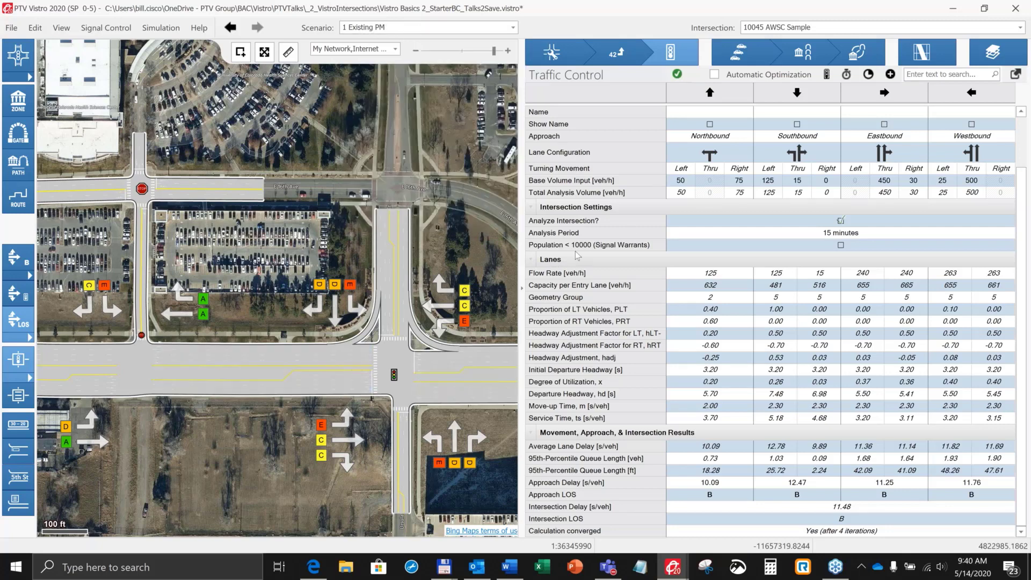
left_click(398, 28)
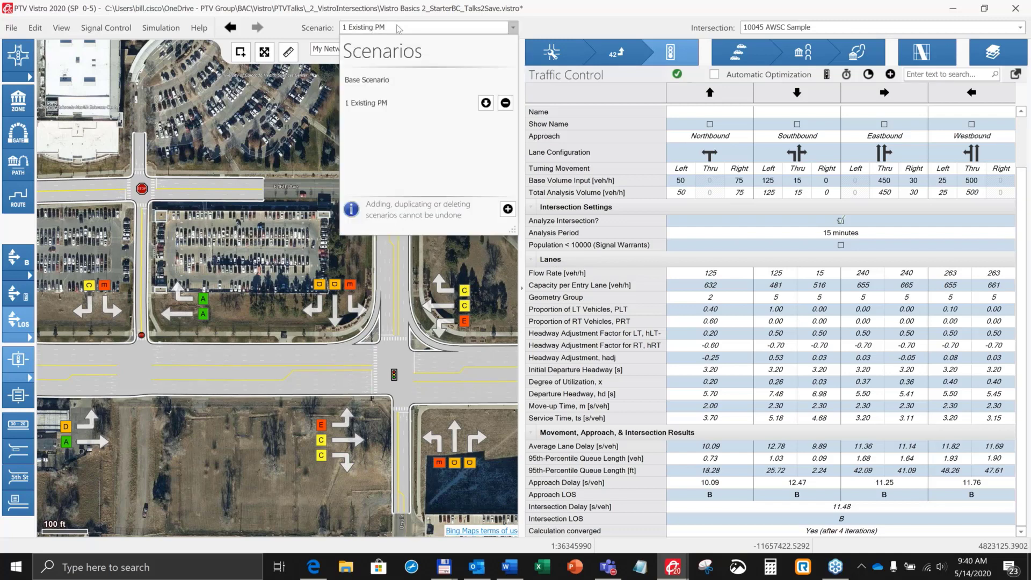
left_click(385, 79)
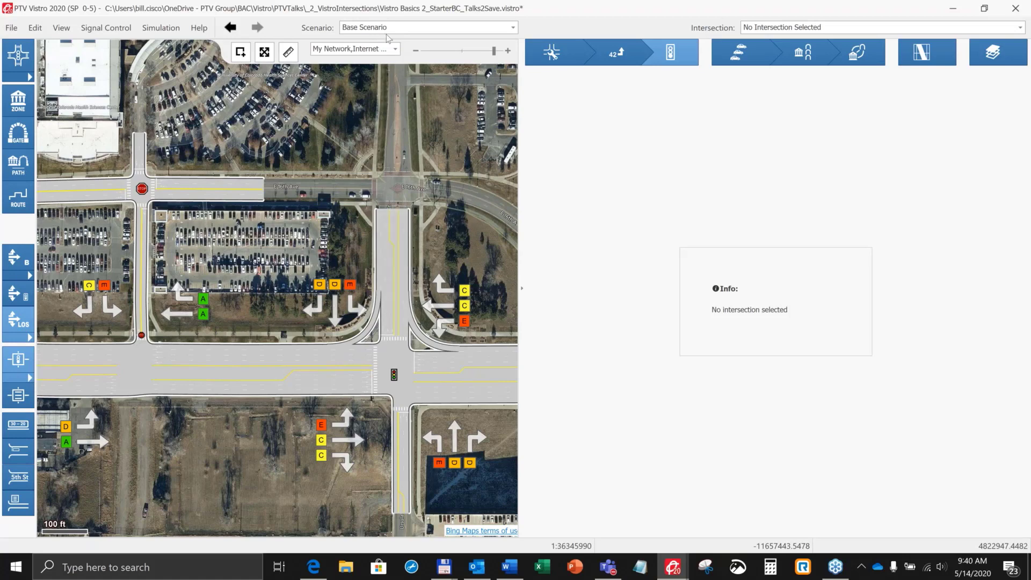
left_click(398, 30)
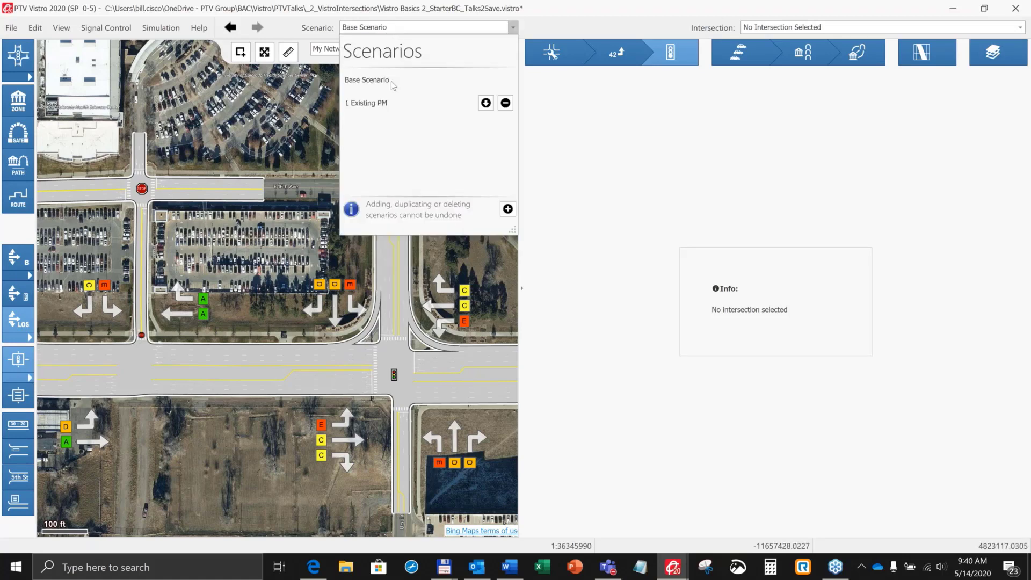
left_click(374, 107)
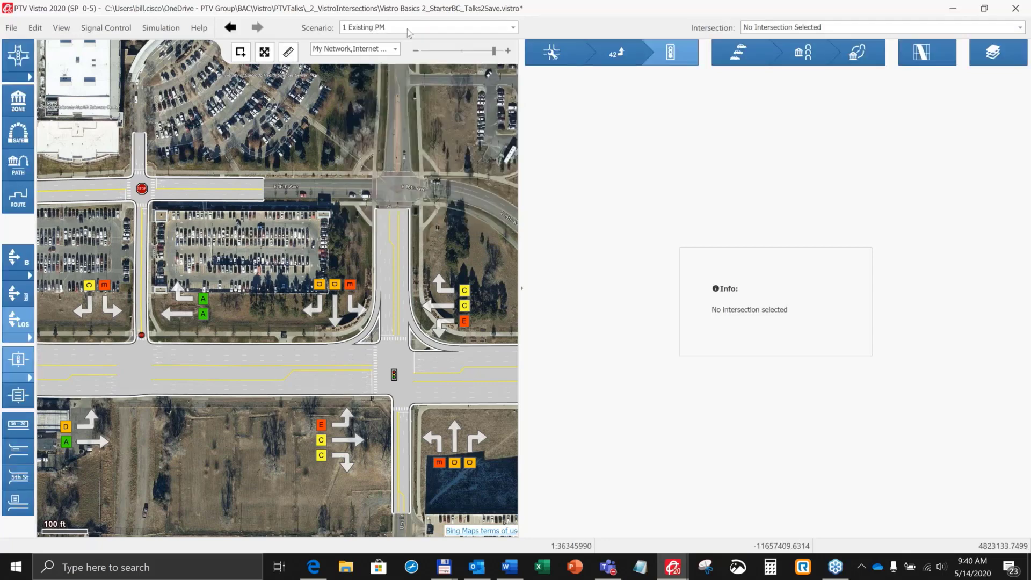
Step: Duplicate the Existing PM scenario and rename the copy Year 2022 PM
left_click(513, 29)
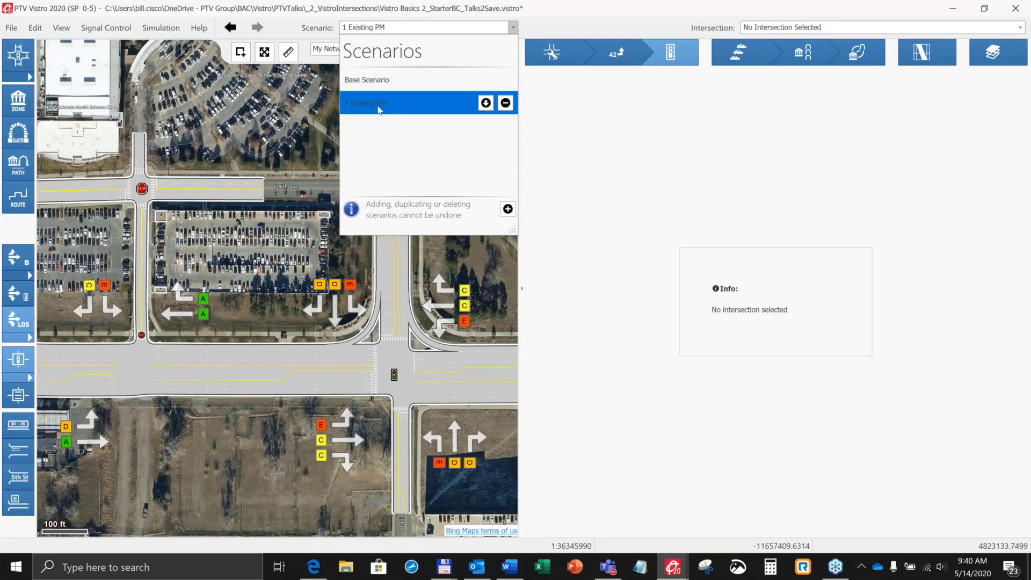
left_click(486, 103)
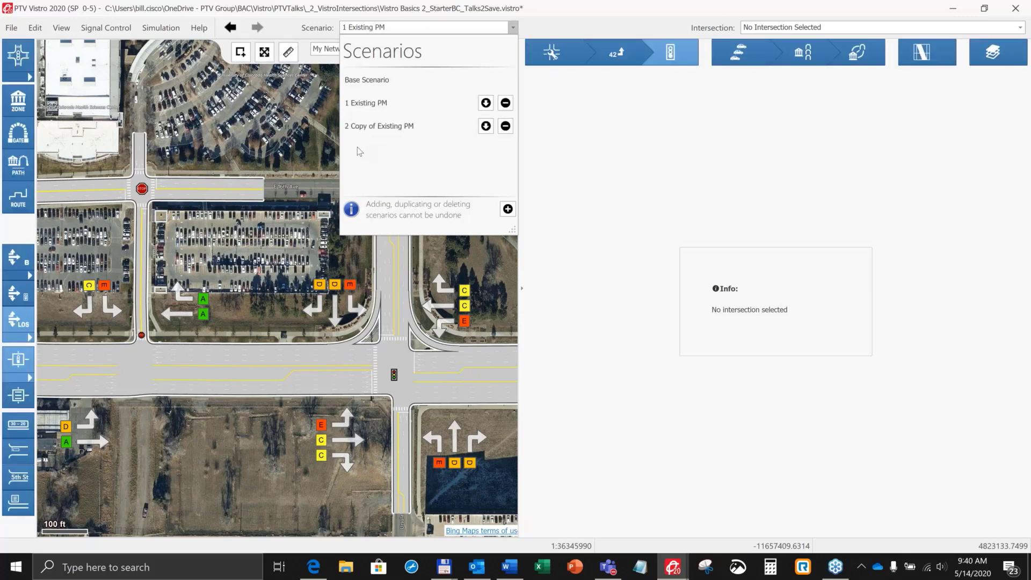
right_click(369, 127)
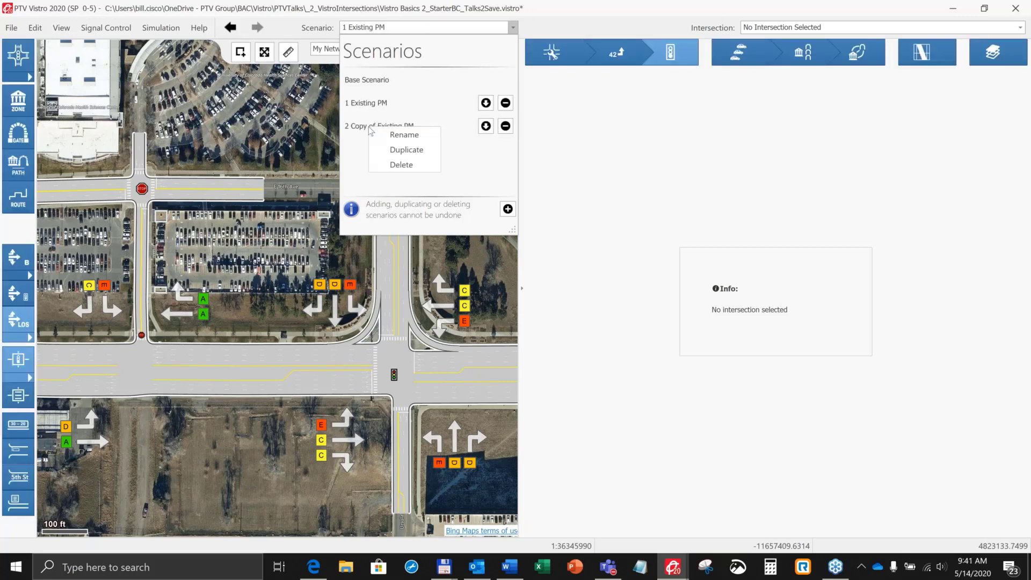
left_click(399, 135)
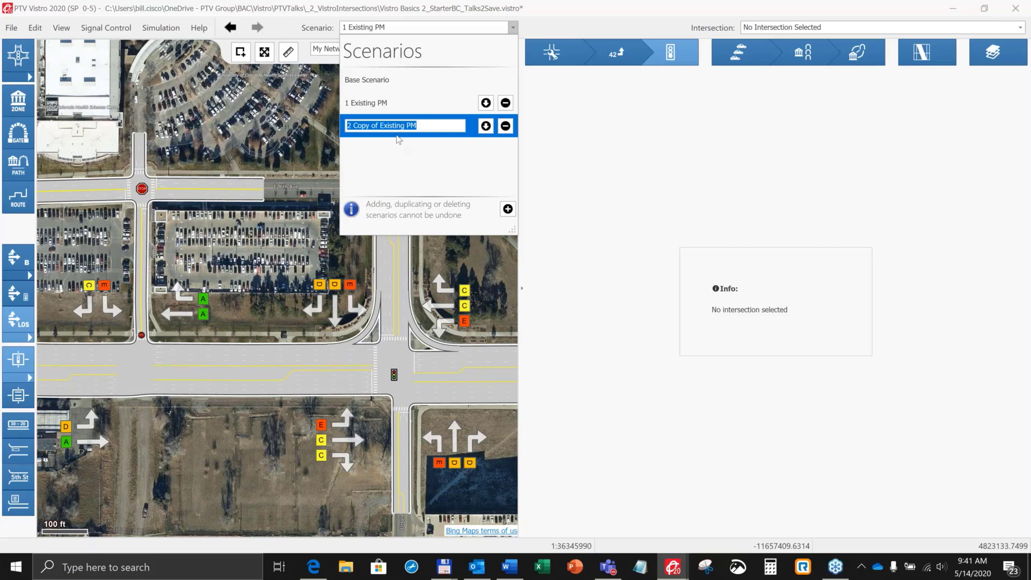
type("Yea")
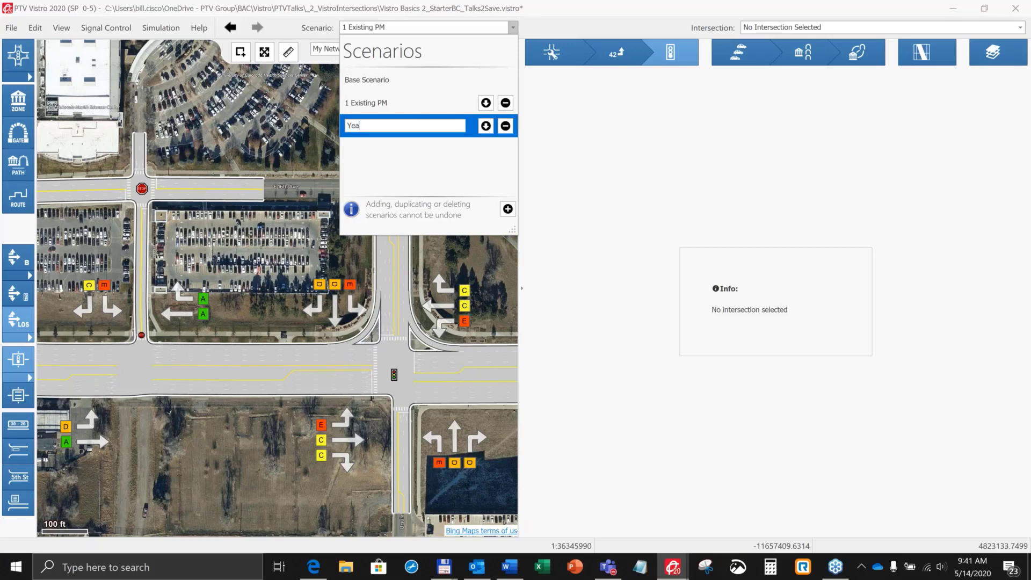
type("r 2022 PM")
key("Return")
left_click(398, 140)
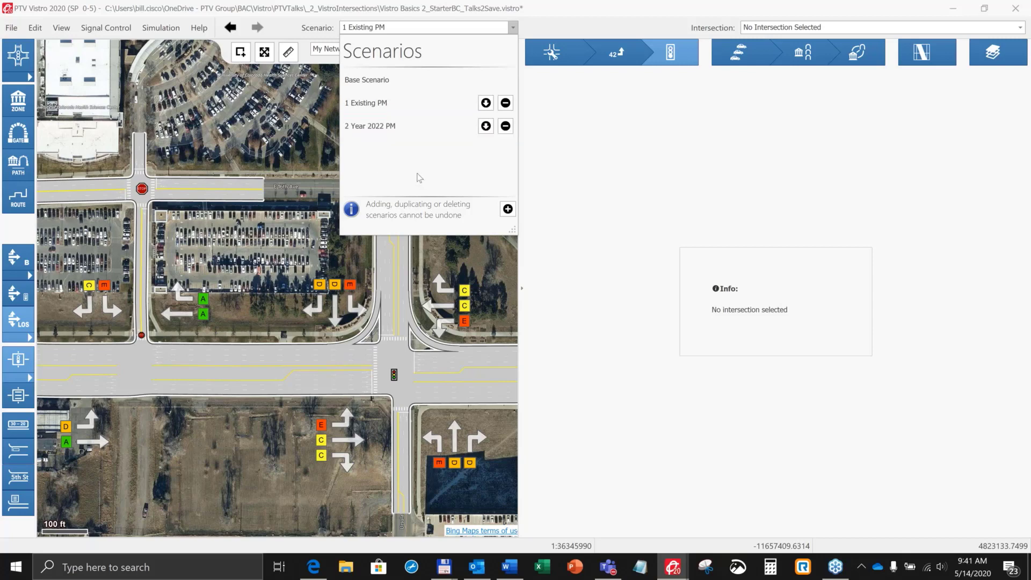
Step: Activate the Year 2022 PM scenario and show the volumes of intersection 4, Signal Control - Manual Entry
left_click(368, 135)
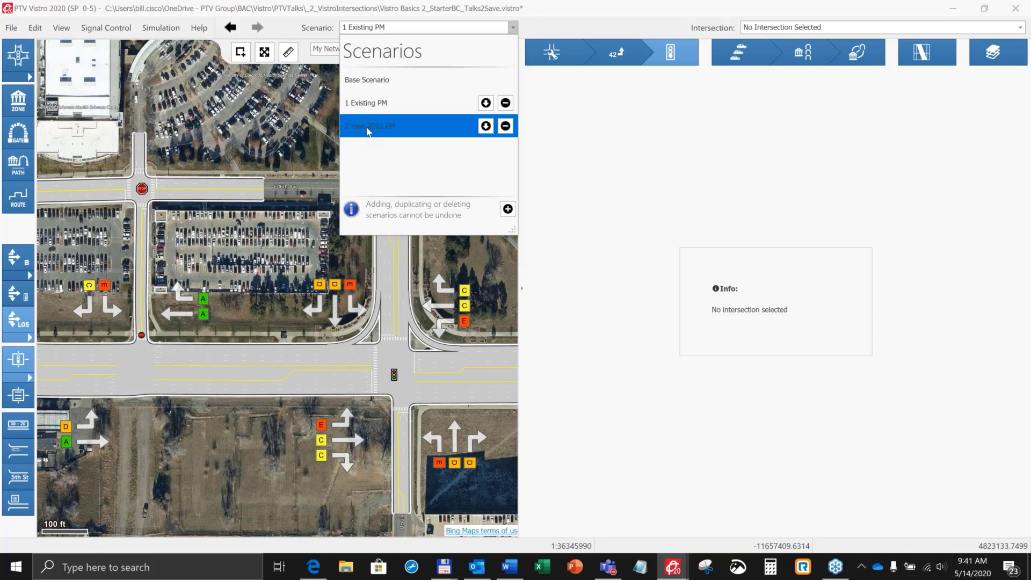
left_click(368, 132)
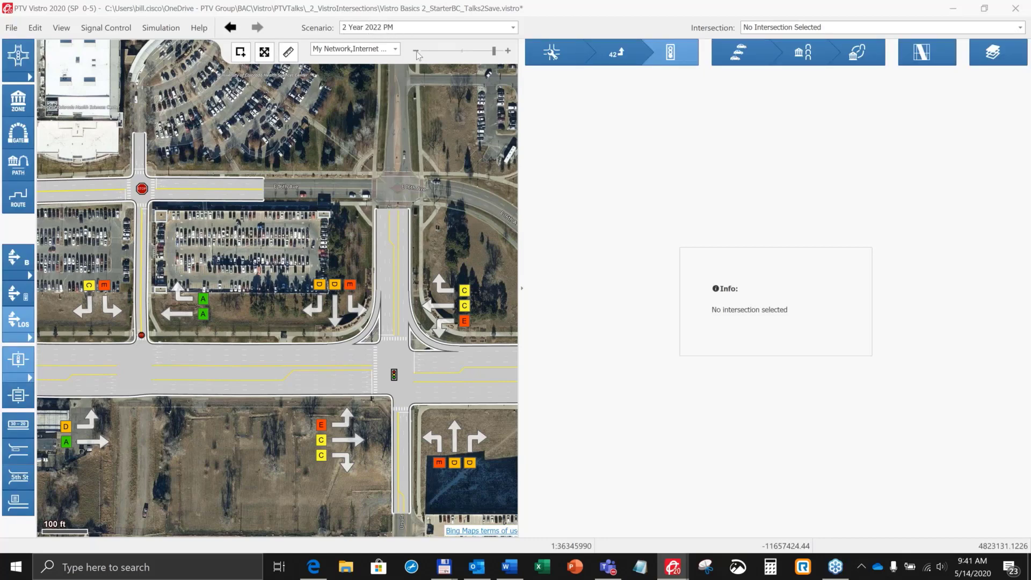
left_click(394, 374)
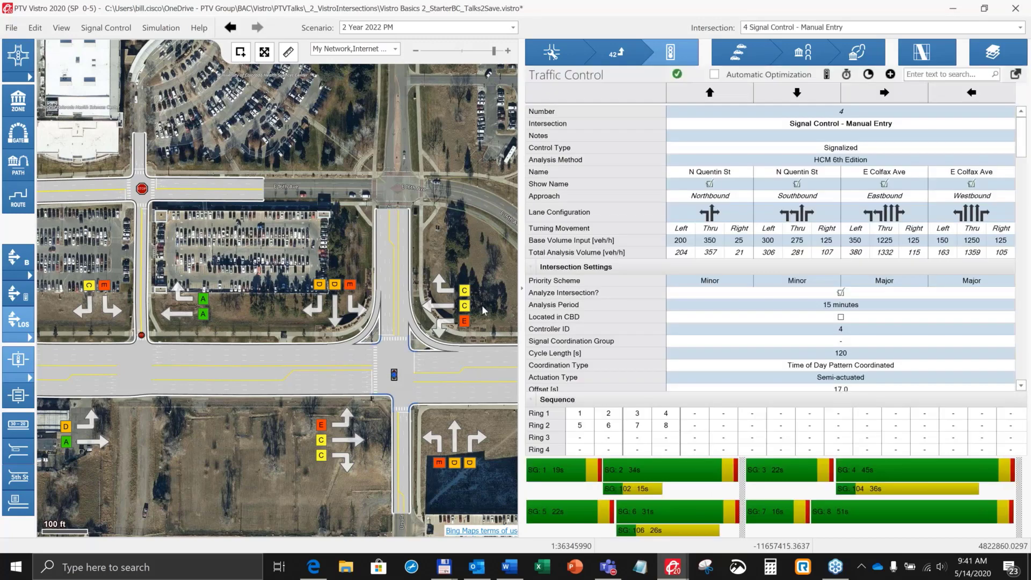
left_click(616, 52)
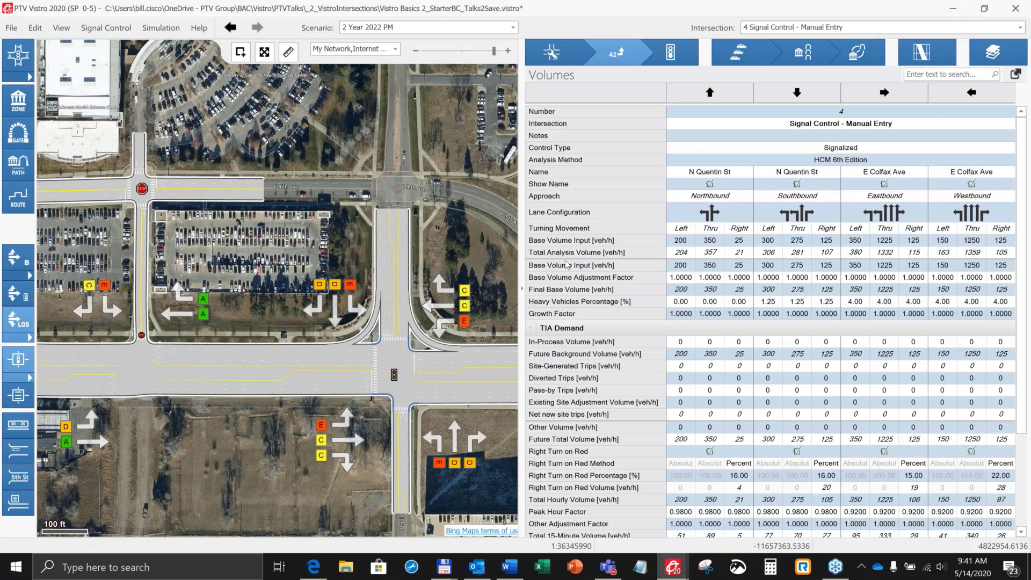
Step: Start a multi change of the Growth Factor attribute with a value of 1.06
left_click(35, 28)
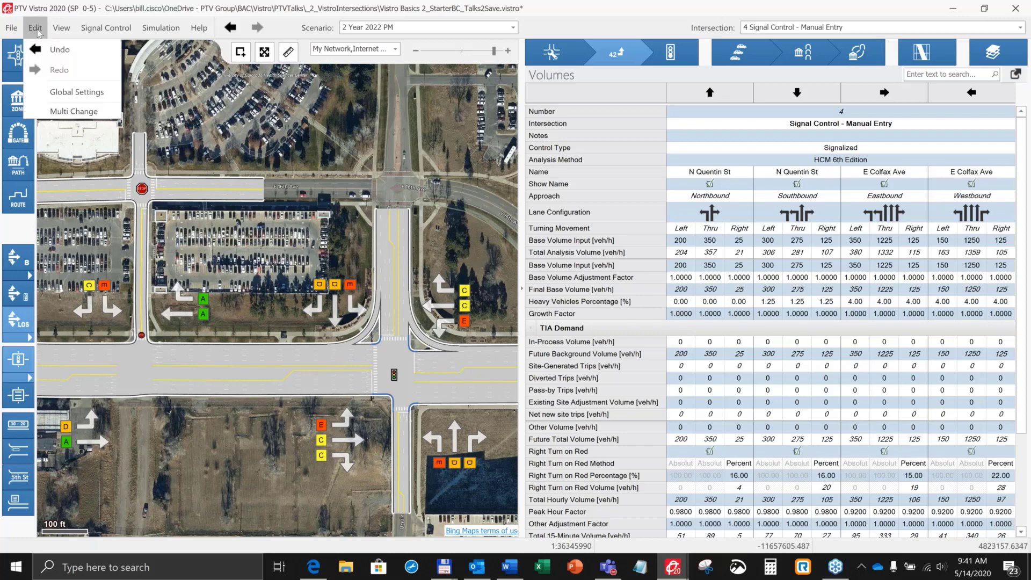
left_click(75, 112)
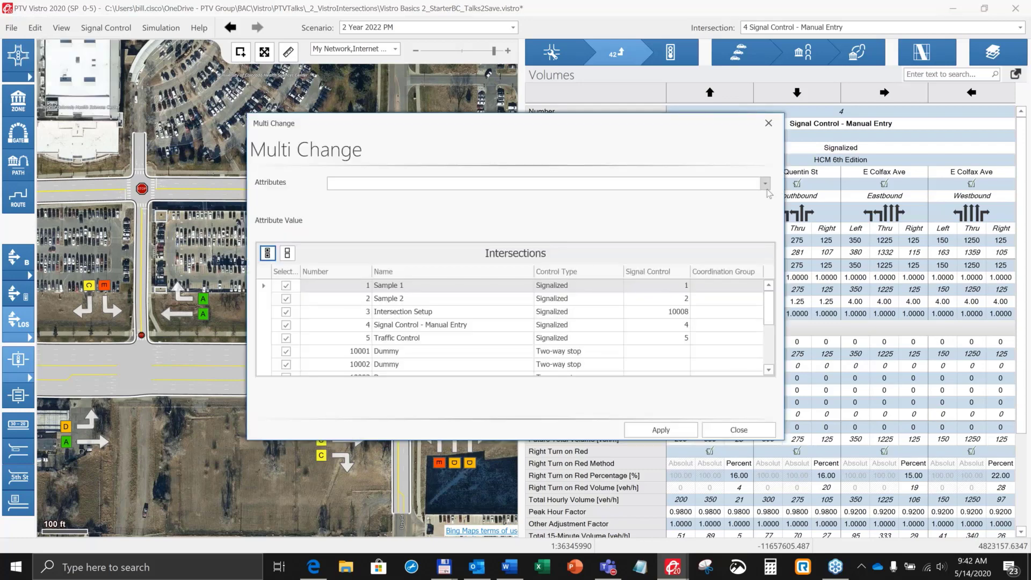
left_click(765, 184)
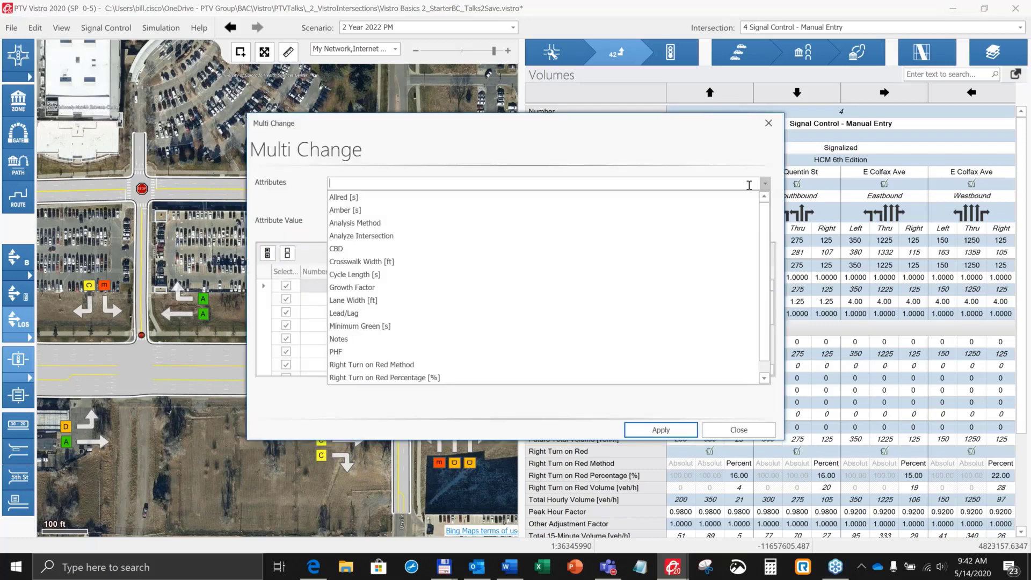
left_click(358, 288)
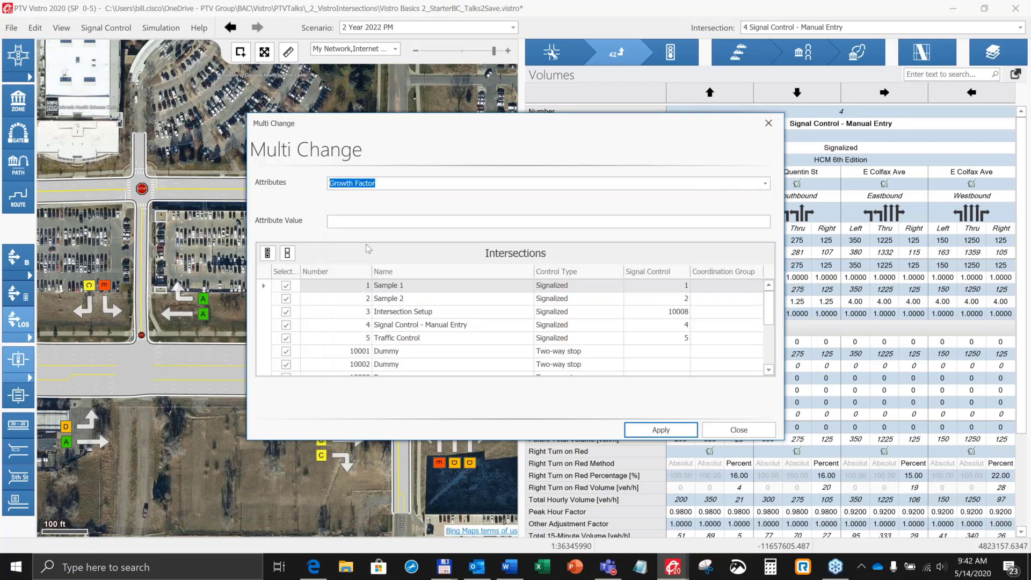
left_click(347, 219)
type("1.0600")
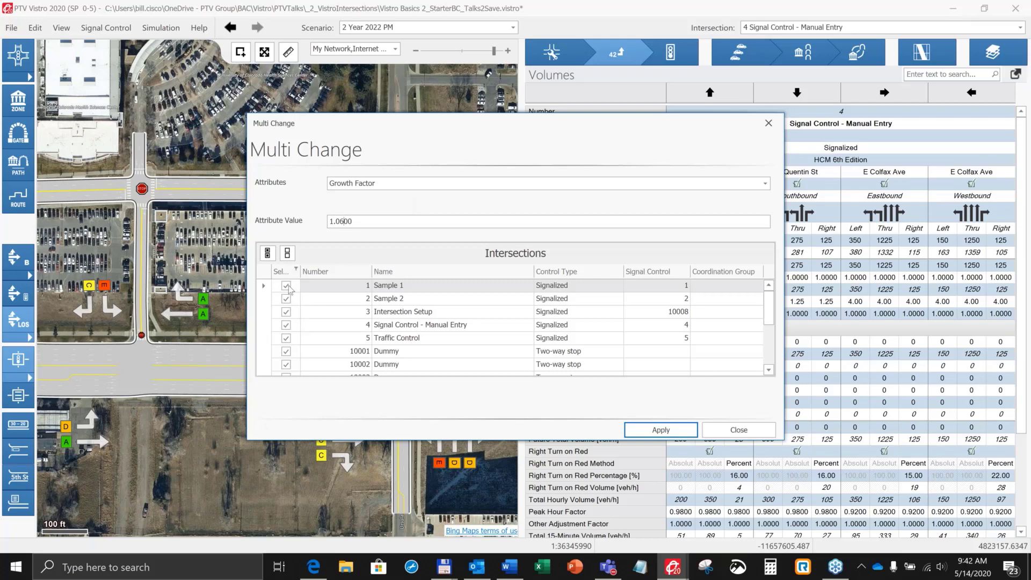
Step: Apply the growth factor change to all intersections and close the Multi Change dialog
scroll(459, 321, "down", 1)
scroll(458, 322, "up", 3)
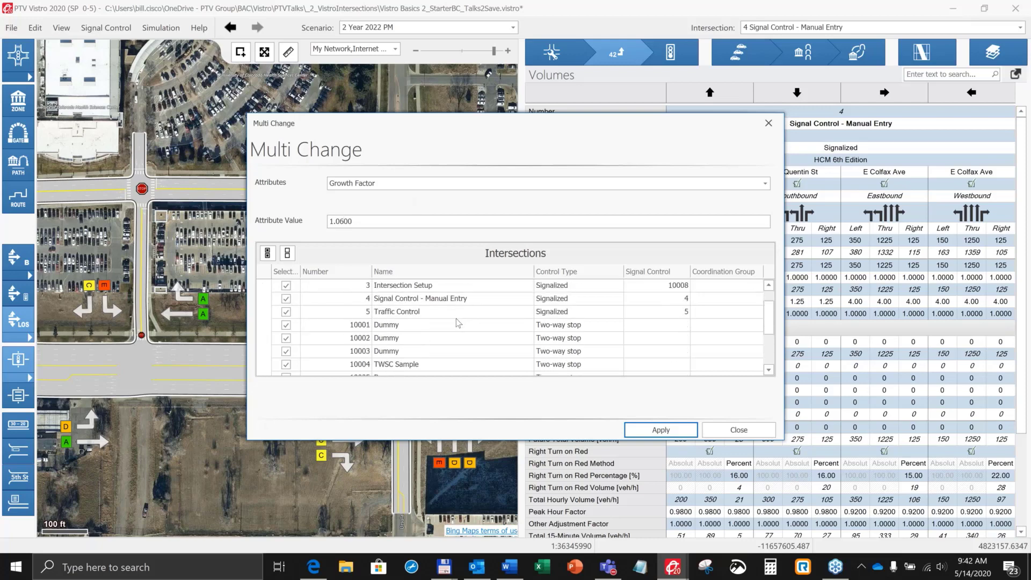
left_click(288, 255)
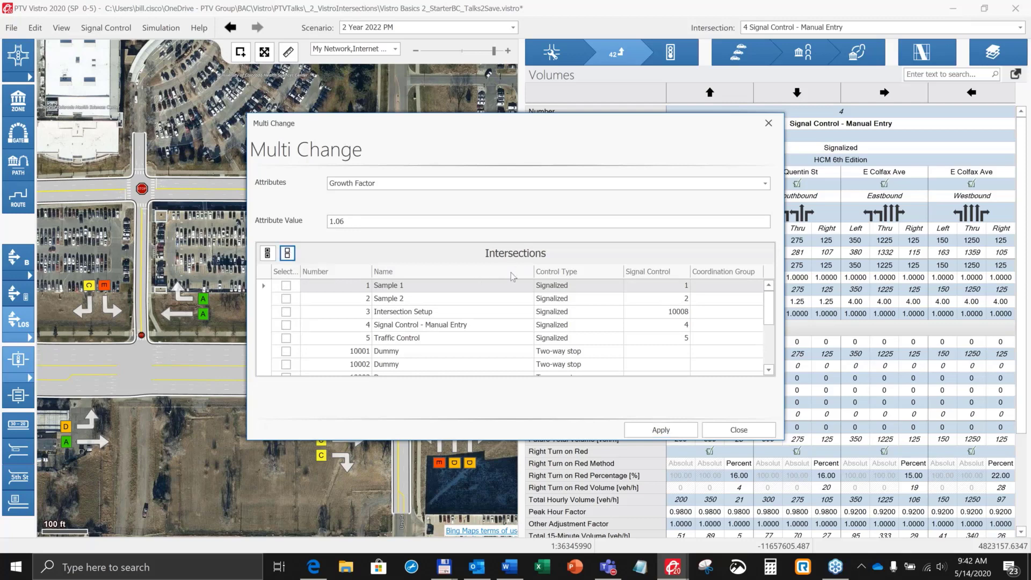
left_click(268, 253)
left_click(679, 436)
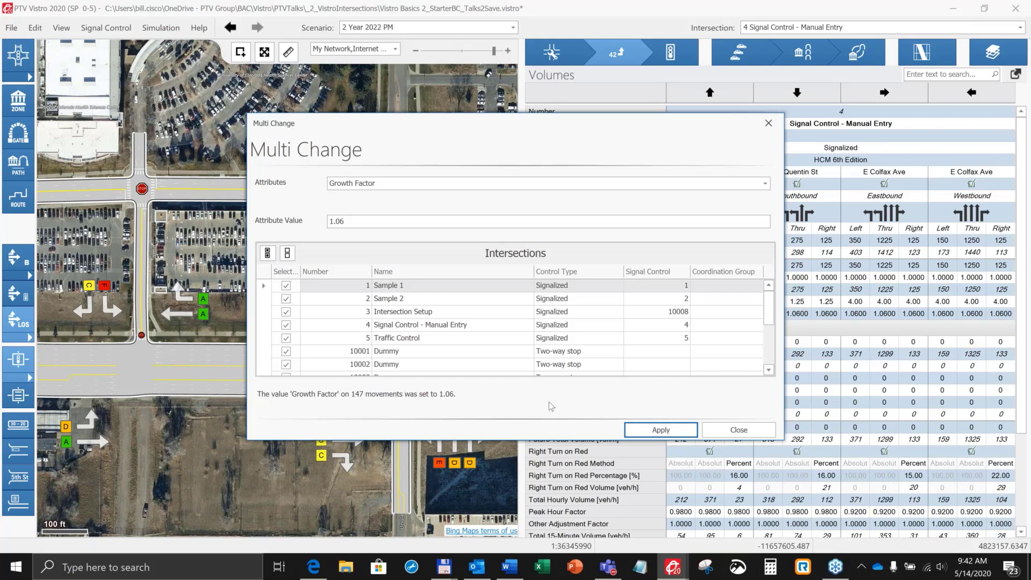
left_click(756, 438)
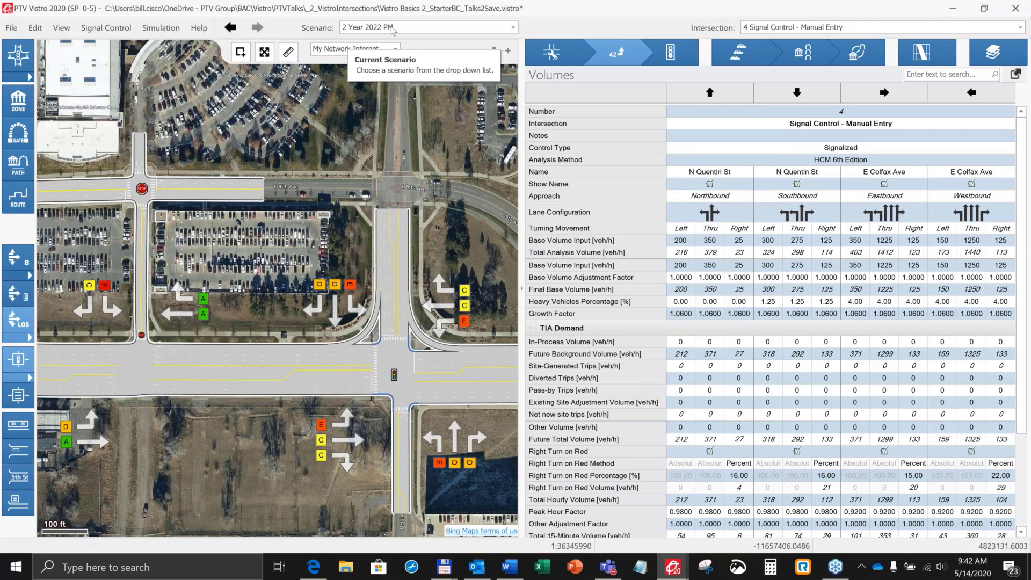
Step: Duplicate the Year 2022 PM scenario and rename the copy Year 2022 PM with Roundabout
left_click(513, 28)
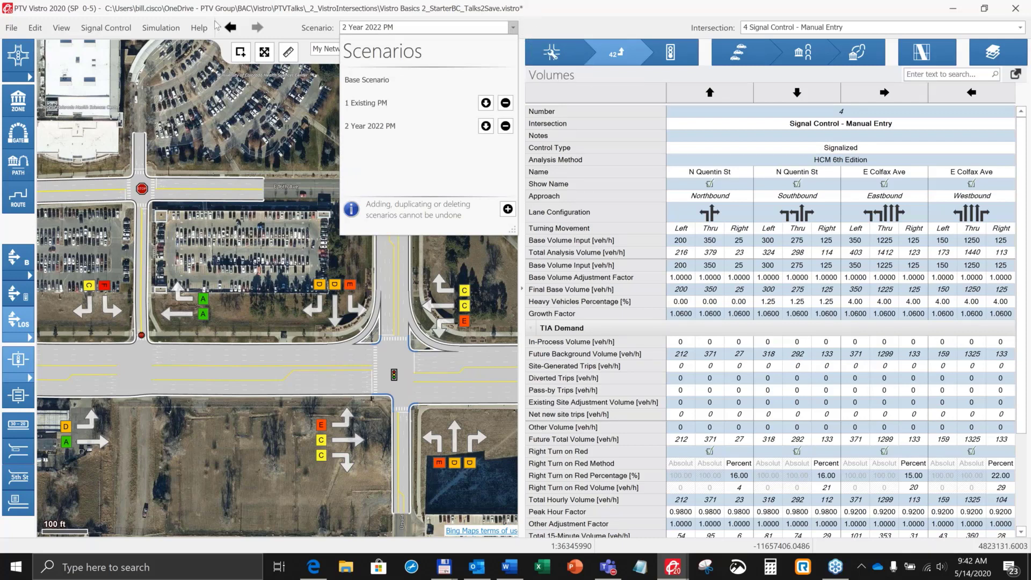
left_click(239, 104)
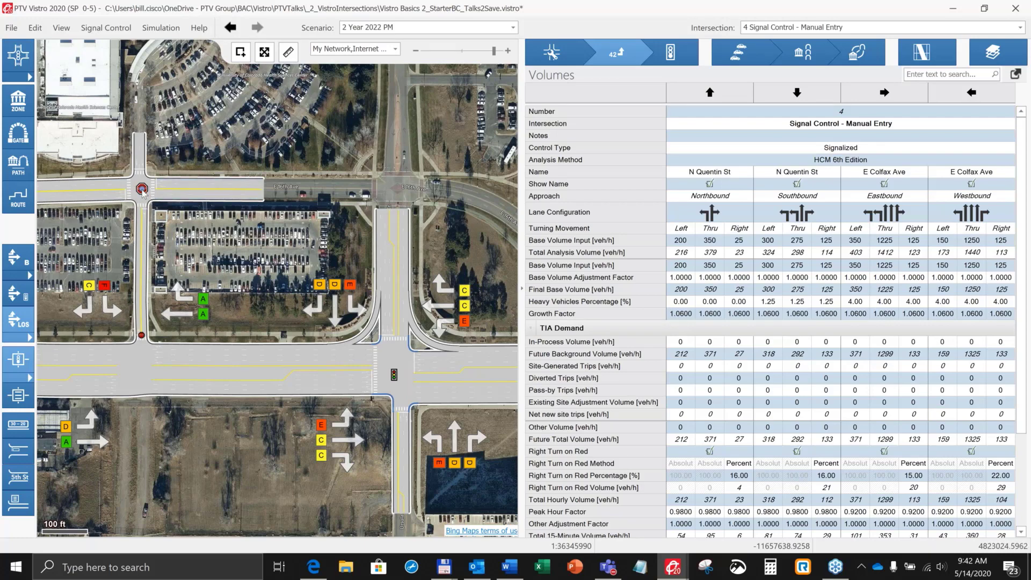
left_click(513, 27)
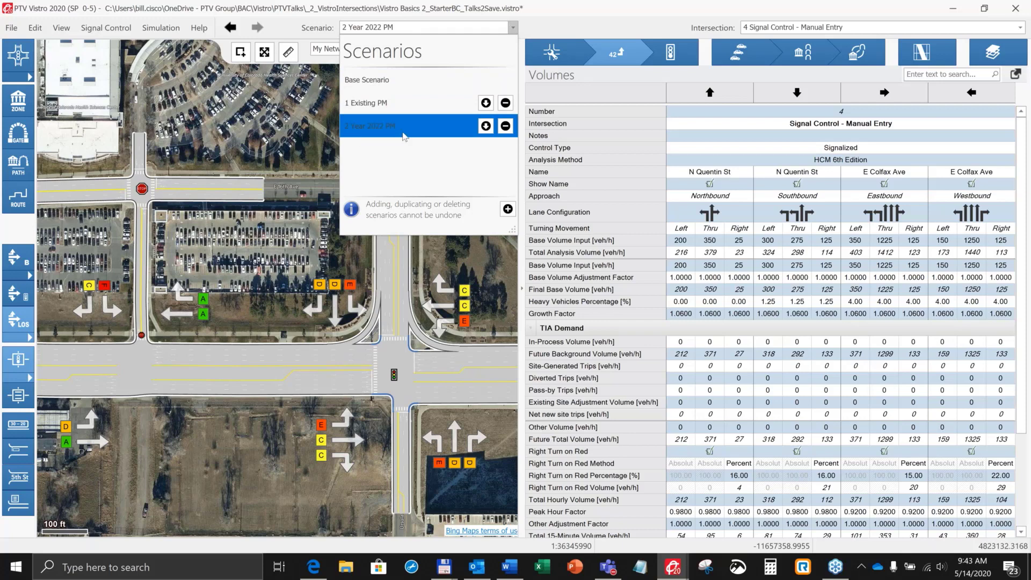
left_click(486, 130)
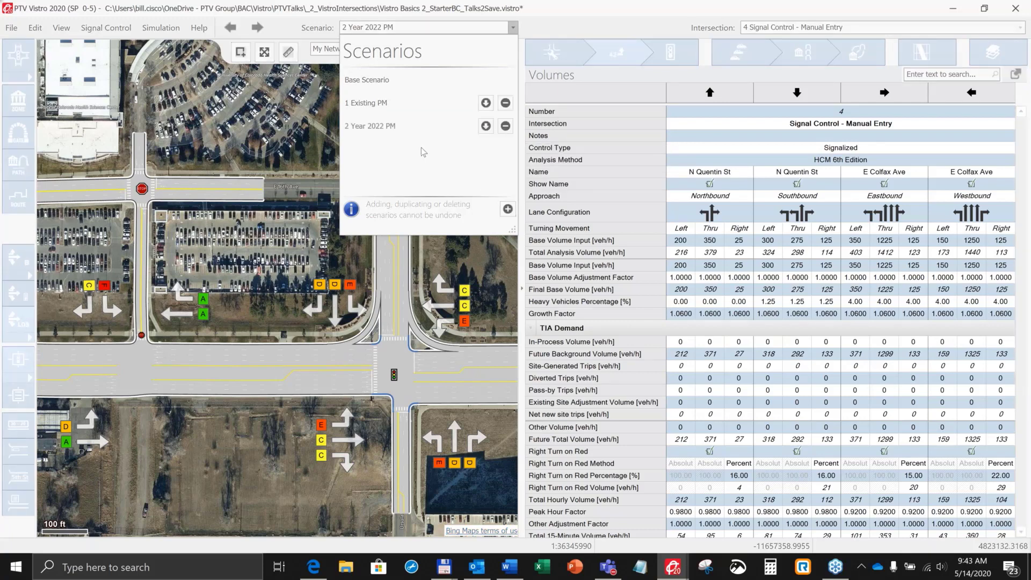
right_click(378, 150)
left_click(395, 159)
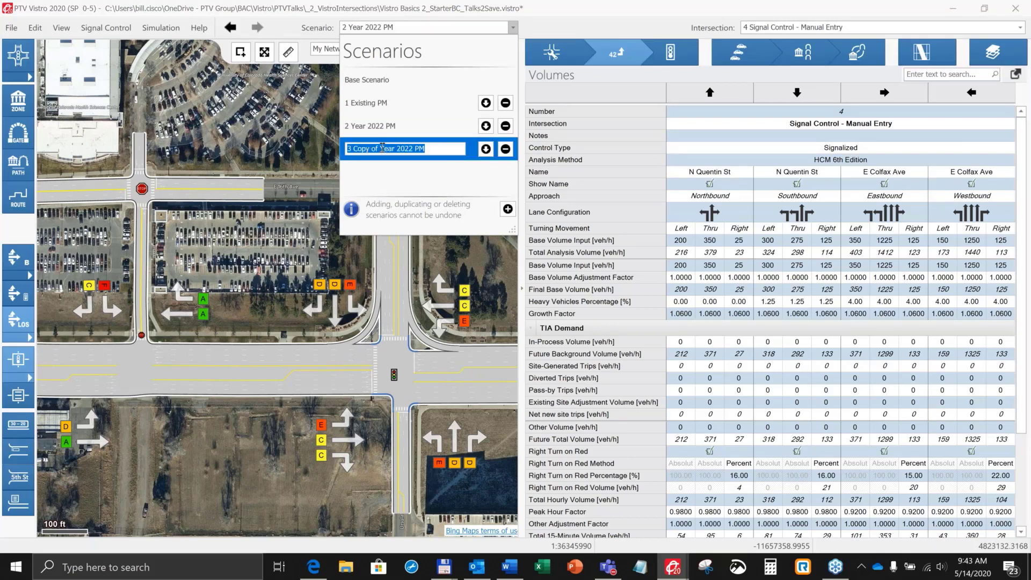
left_click_drag(381, 148, 344, 153)
key("BackSpace")
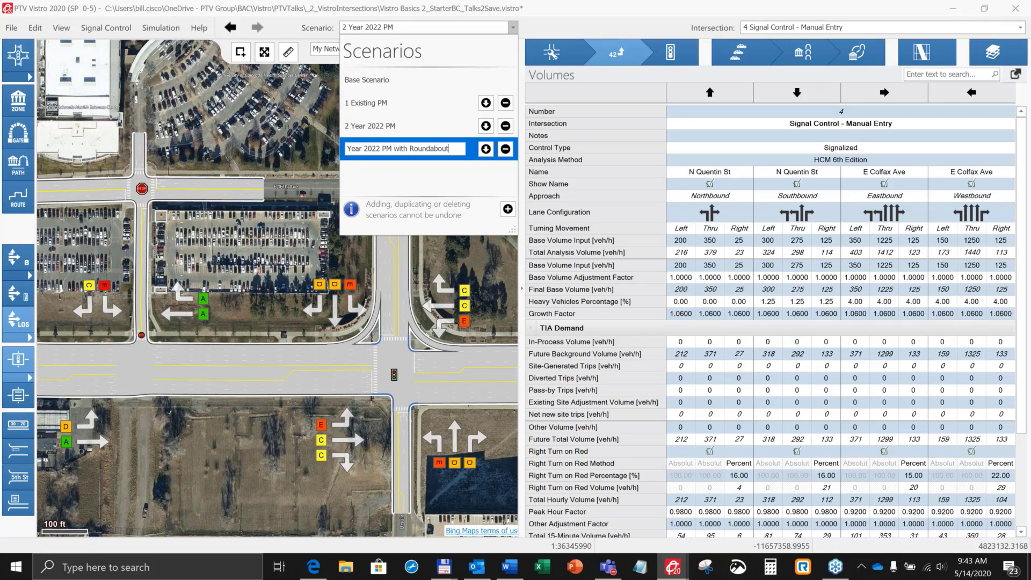
key("Return")
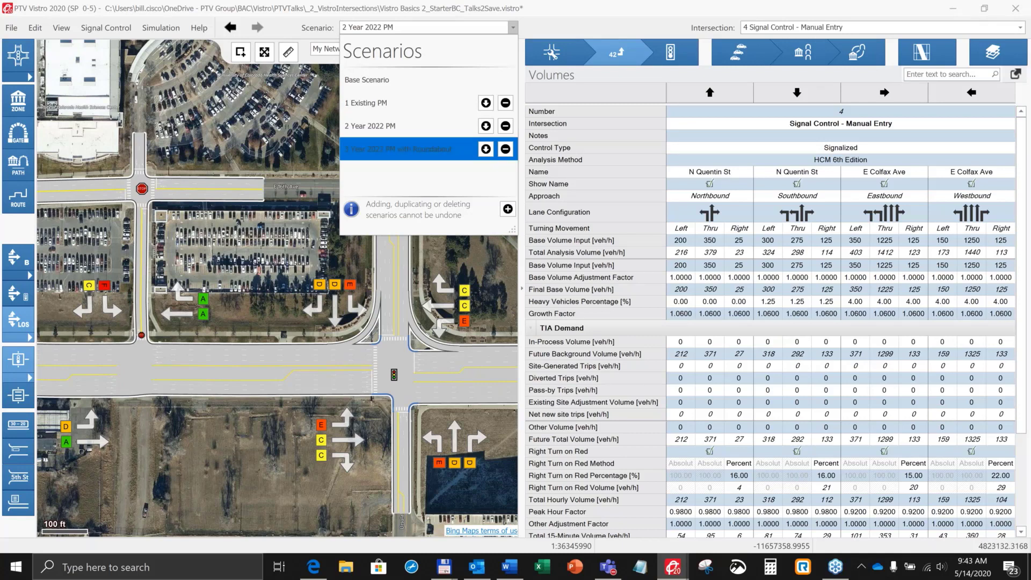
Step: Activate the Year 2022 PM with Roundabout scenario and set the AWSC Sample intersection's control type to Roundabout
left_click(399, 153)
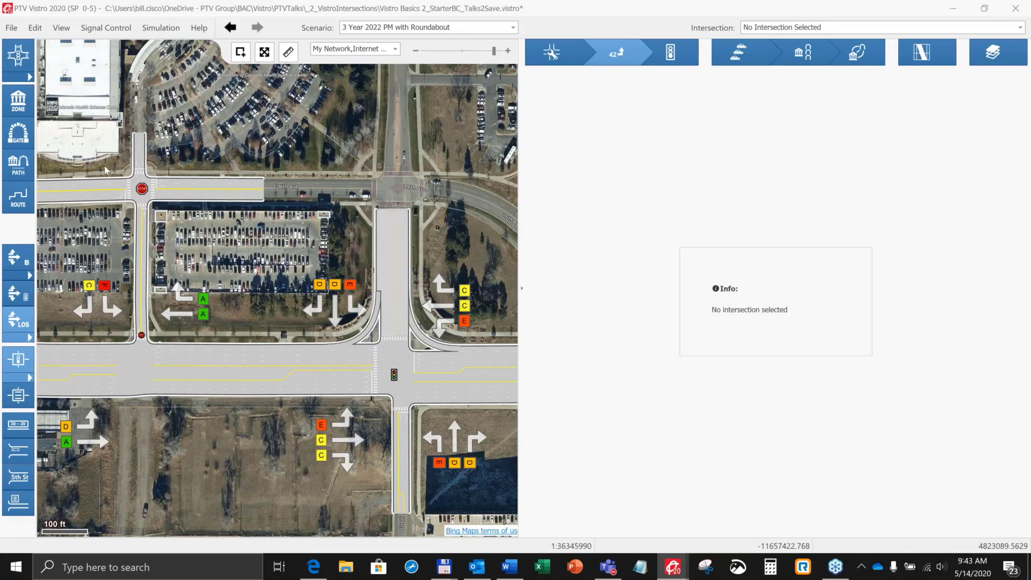
left_click(142, 189)
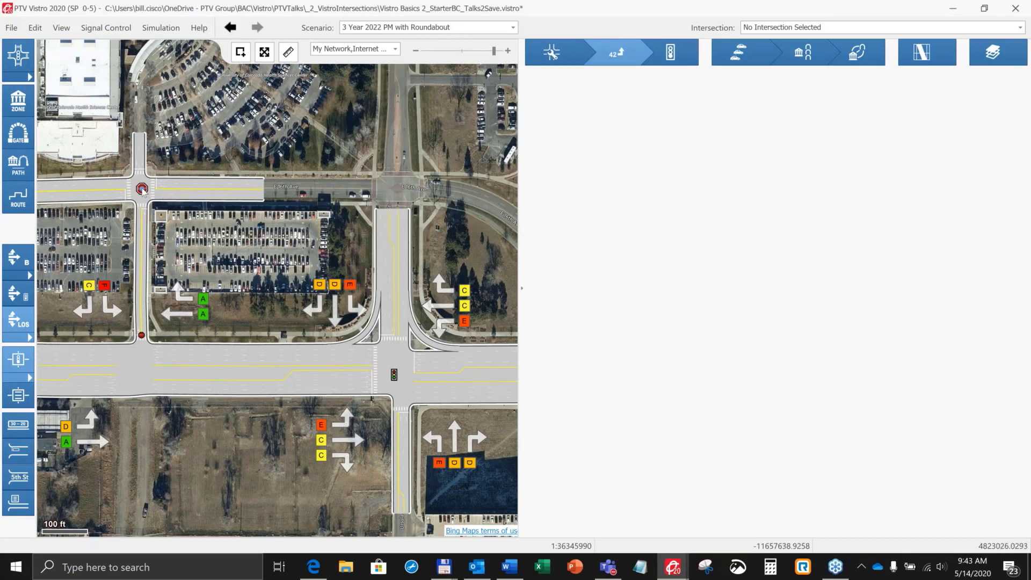
left_click(142, 188)
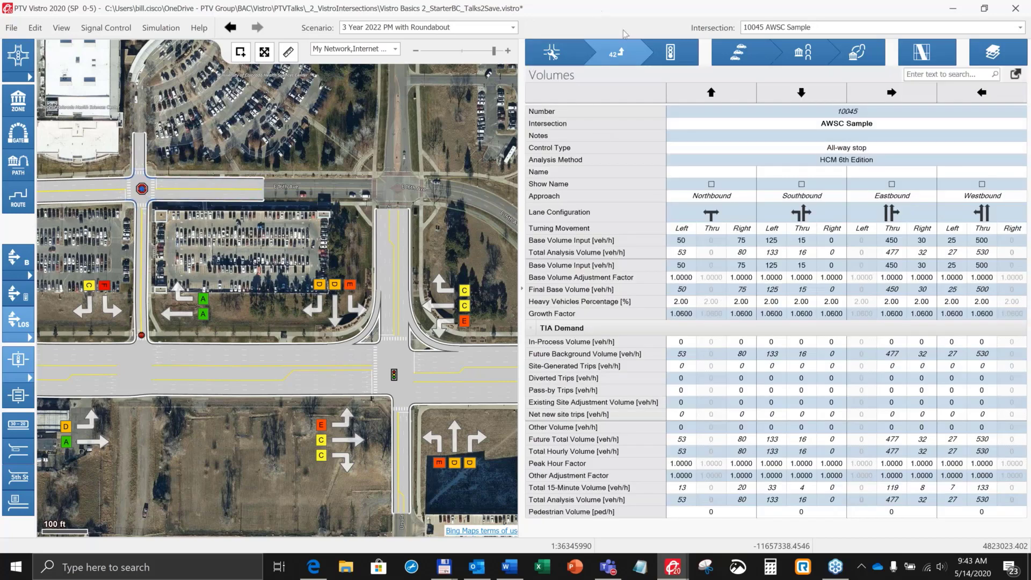
left_click(664, 52)
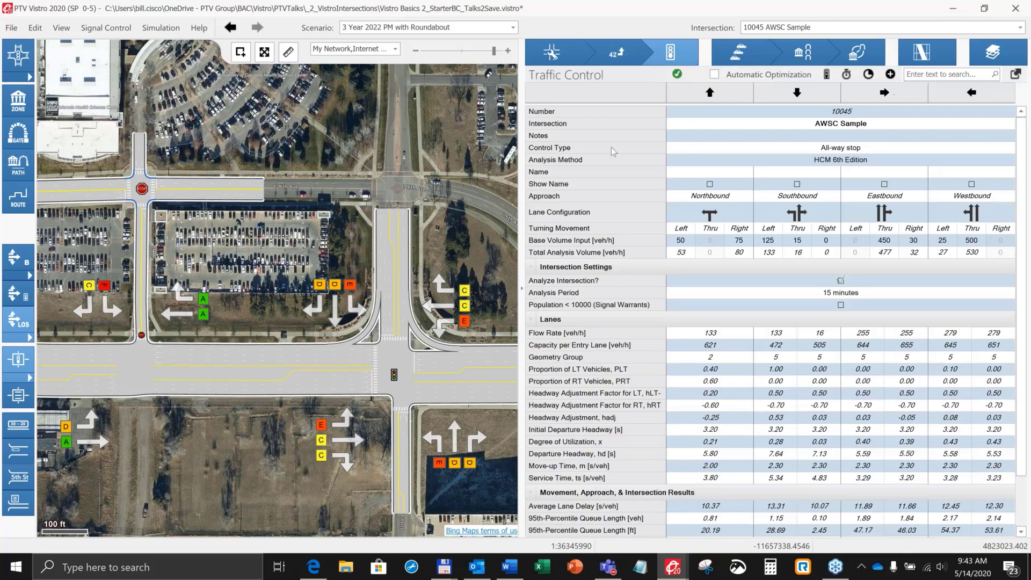
left_click(710, 149)
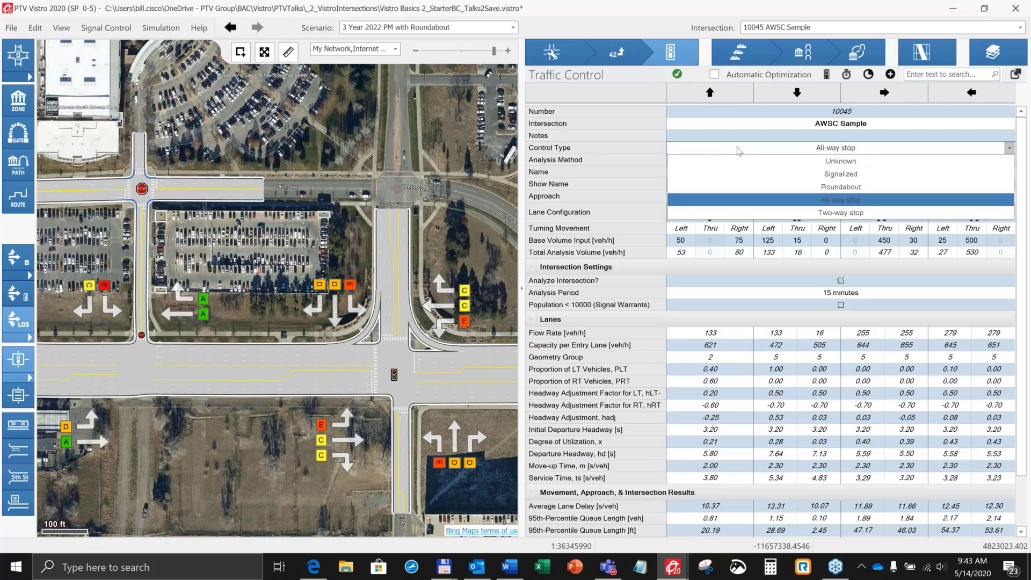
left_click(849, 187)
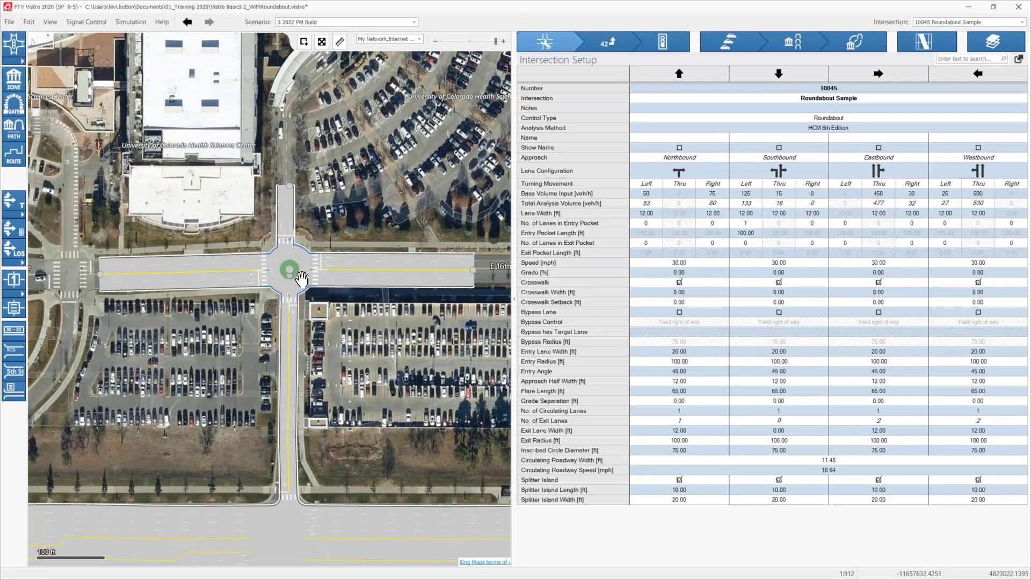
Step: Examine the roundabout's layout on the map and its traffic control delay and level-of-service results
scroll(301, 278, "up", 3)
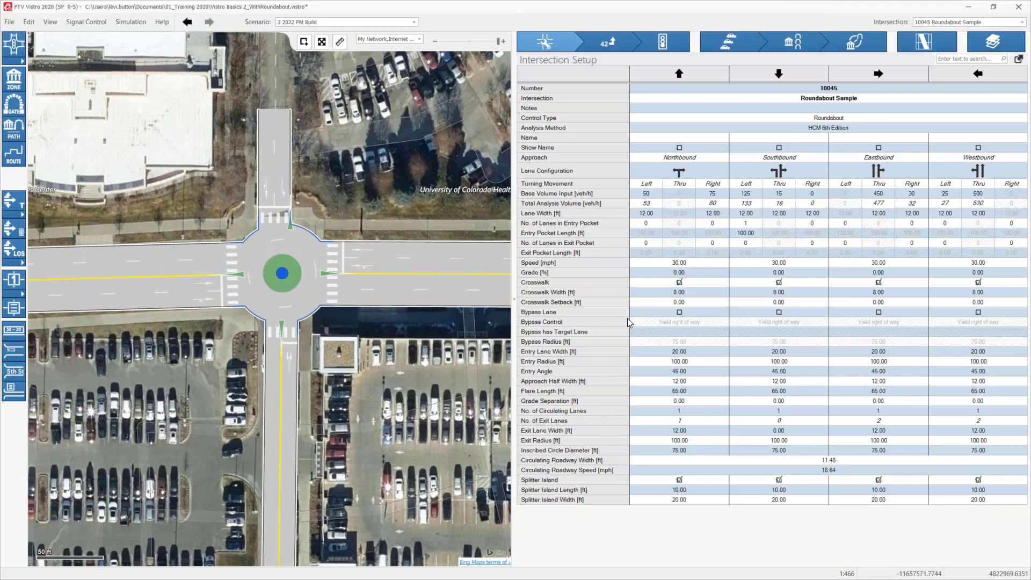
scroll(324, 183, "down", 1)
scroll(324, 182, "down", 2)
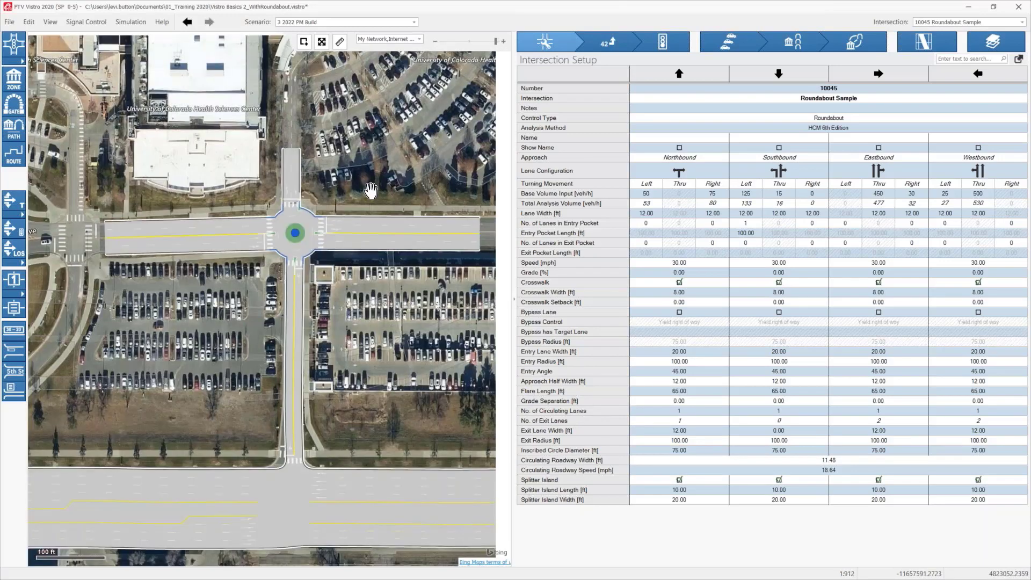
left_click_drag(370, 191, 352, 198)
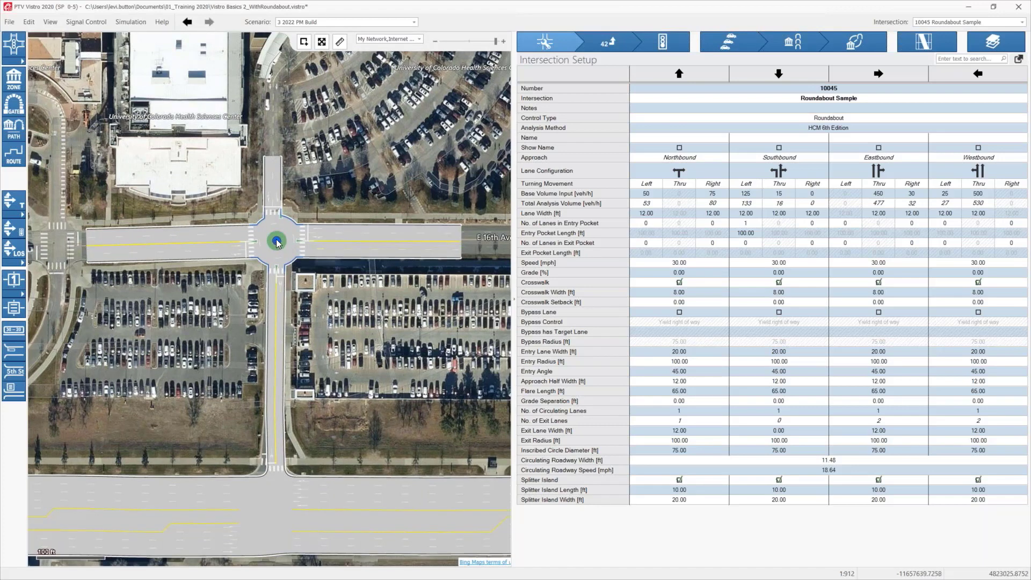
left_click(659, 43)
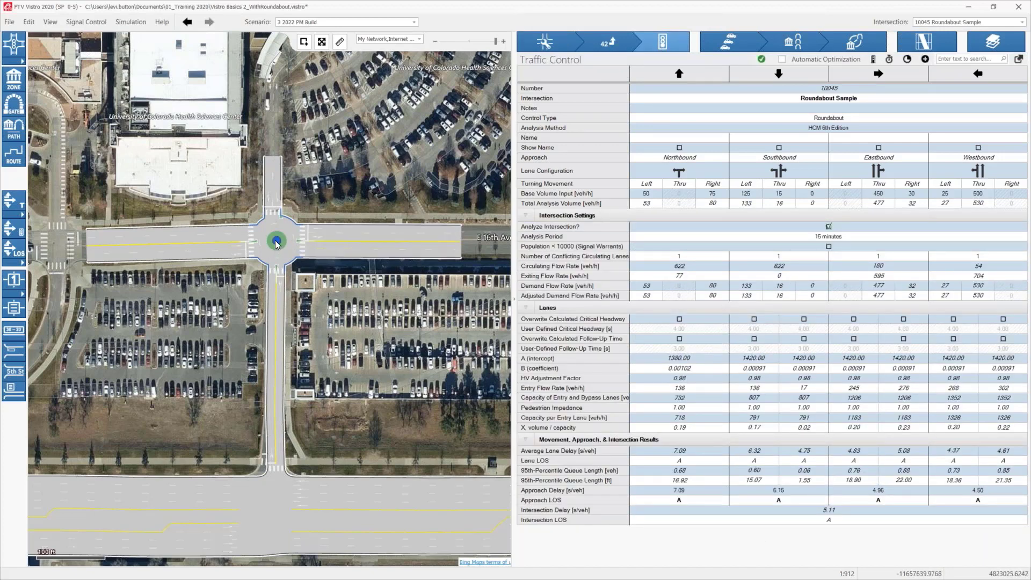
scroll(366, 225, "up", 2)
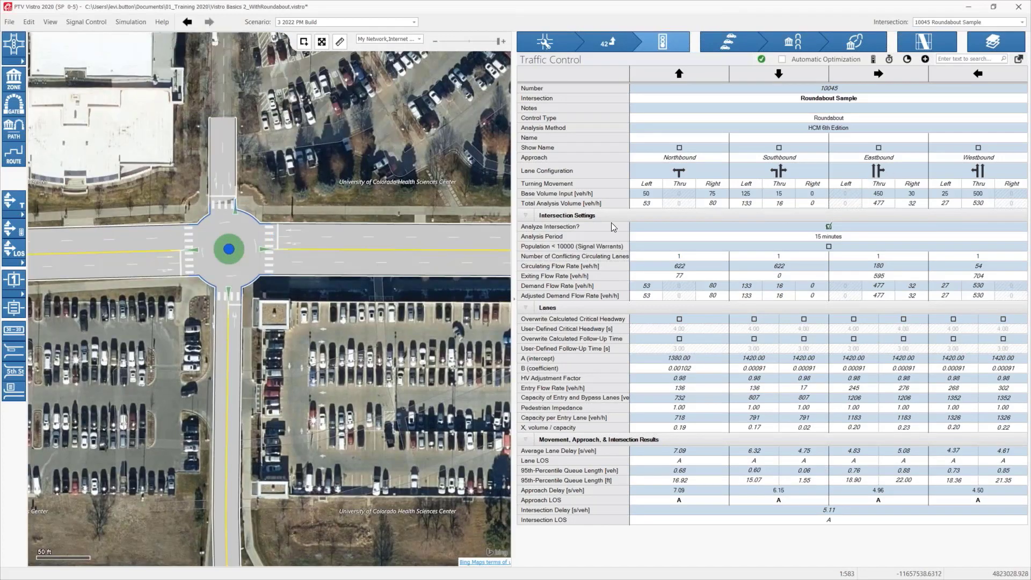
left_click_drag(320, 198, 387, 176)
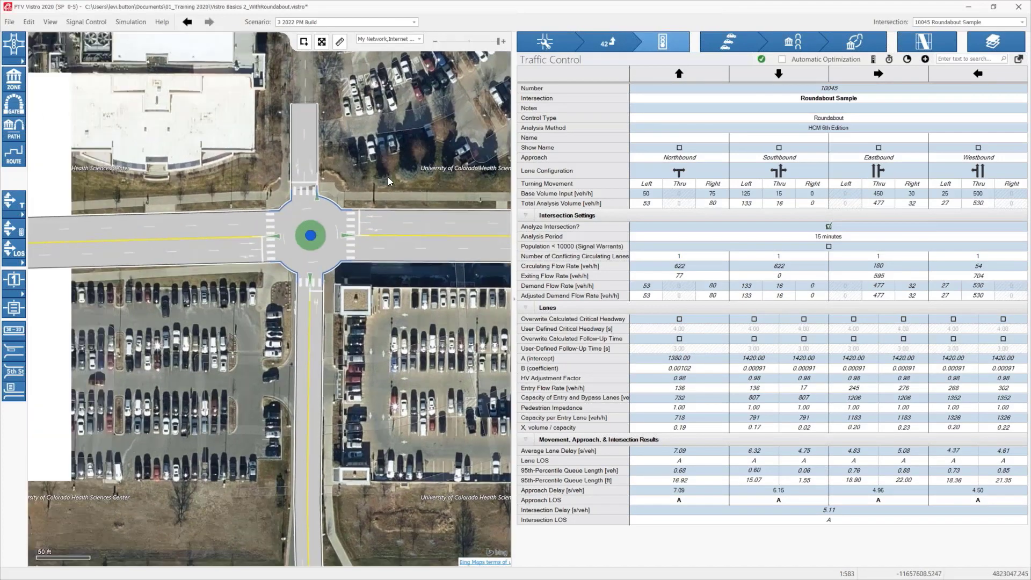
scroll(314, 189, "down", 2)
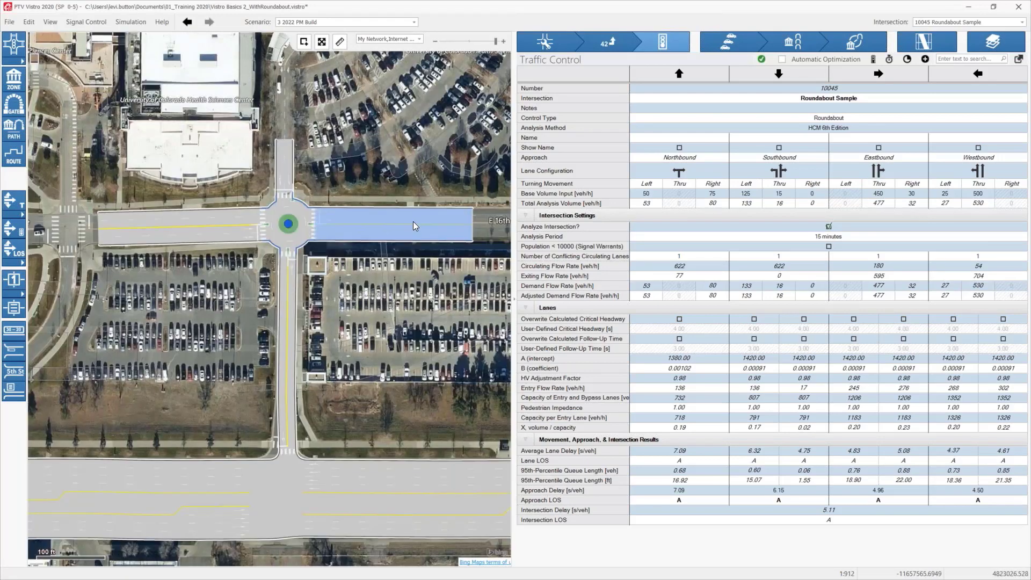
Step: Change the roundabout's eastbound lane configuration in the intersection setup to a single shared thru-right lane
left_click(545, 42)
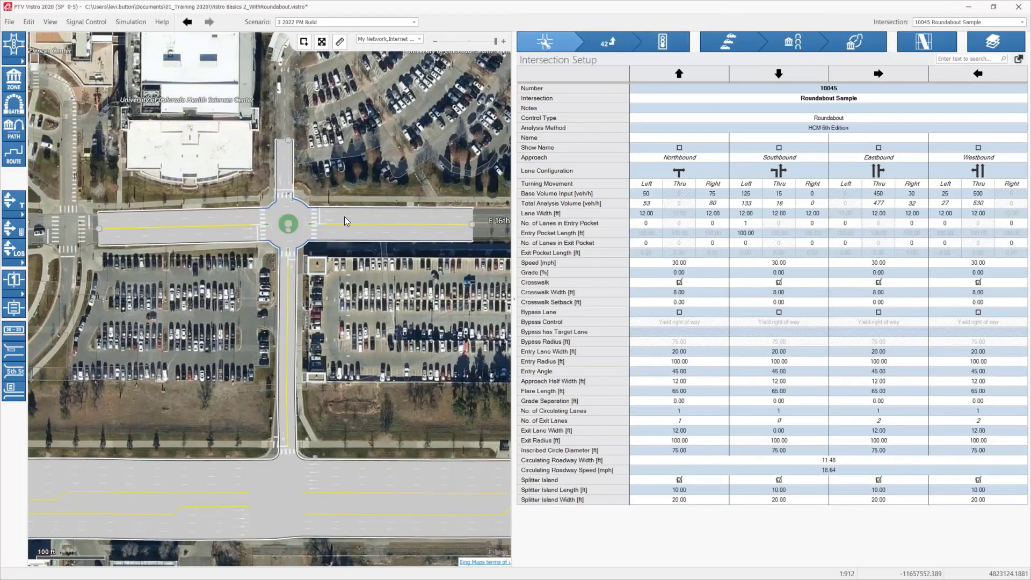
left_click(289, 224)
left_click(875, 172)
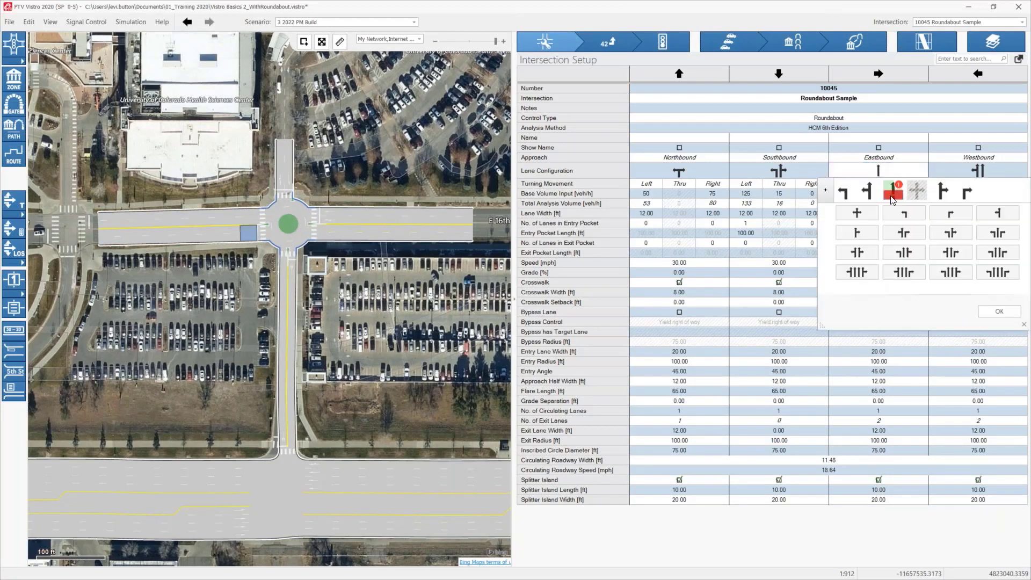
left_click(857, 232)
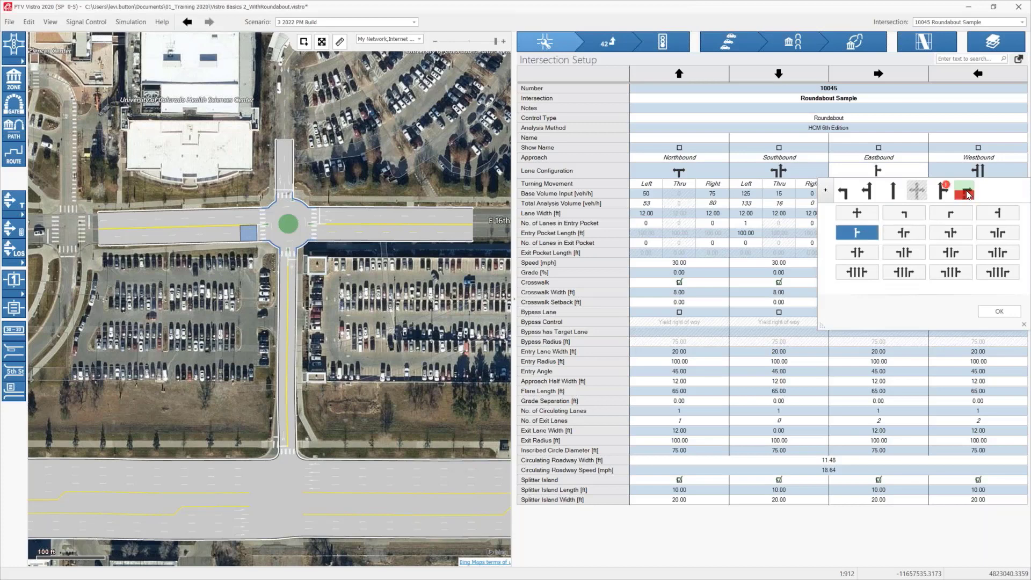
left_click(964, 170)
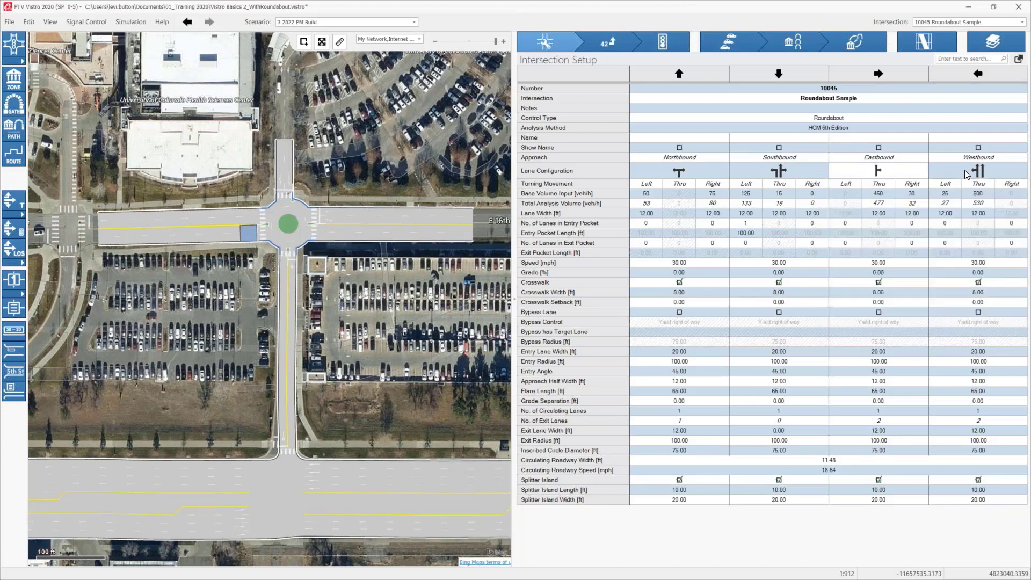
Step: Set the westbound approach to a single shared left-thru lane and the southbound approach to a single shared left-thru-right lane
left_click(965, 171)
left_click(893, 196)
left_click(872, 195)
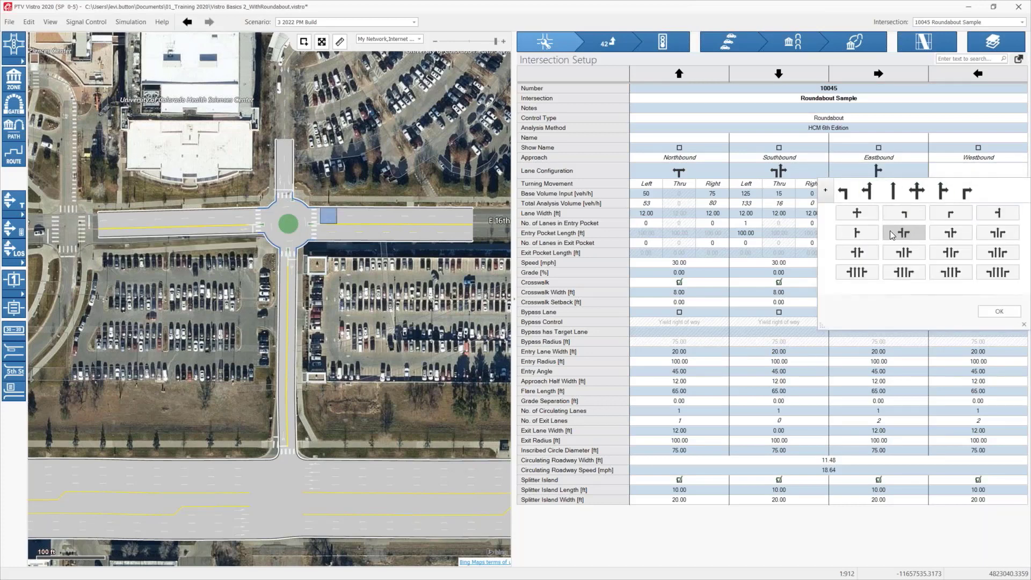
left_click(992, 210)
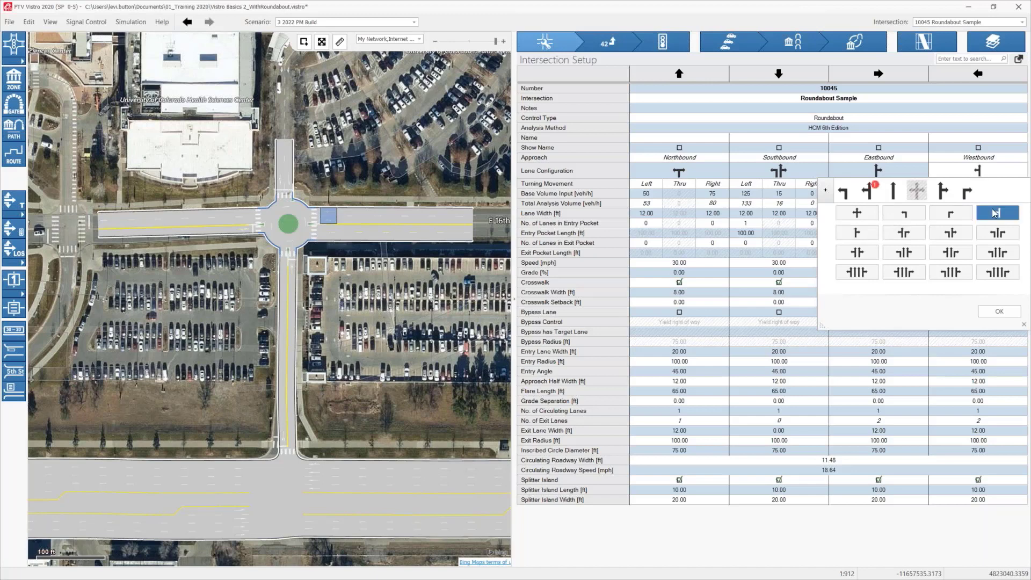
left_click(993, 311)
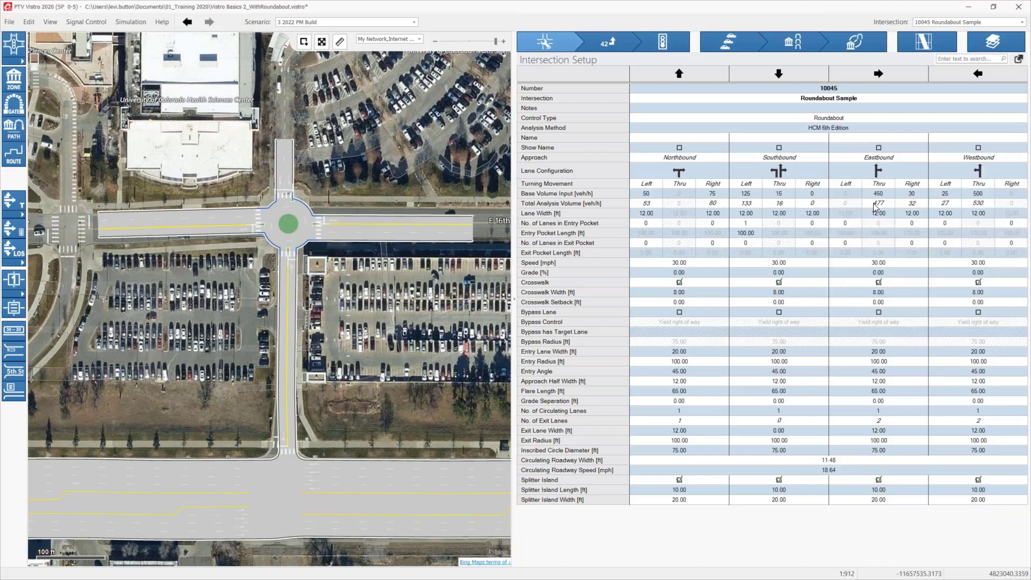
left_click(785, 174)
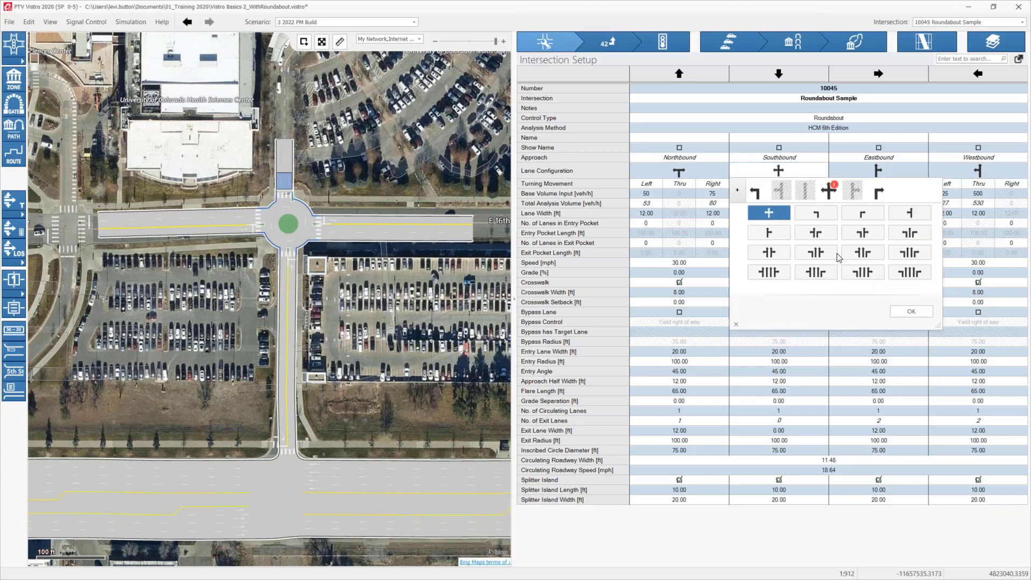
left_click(905, 309)
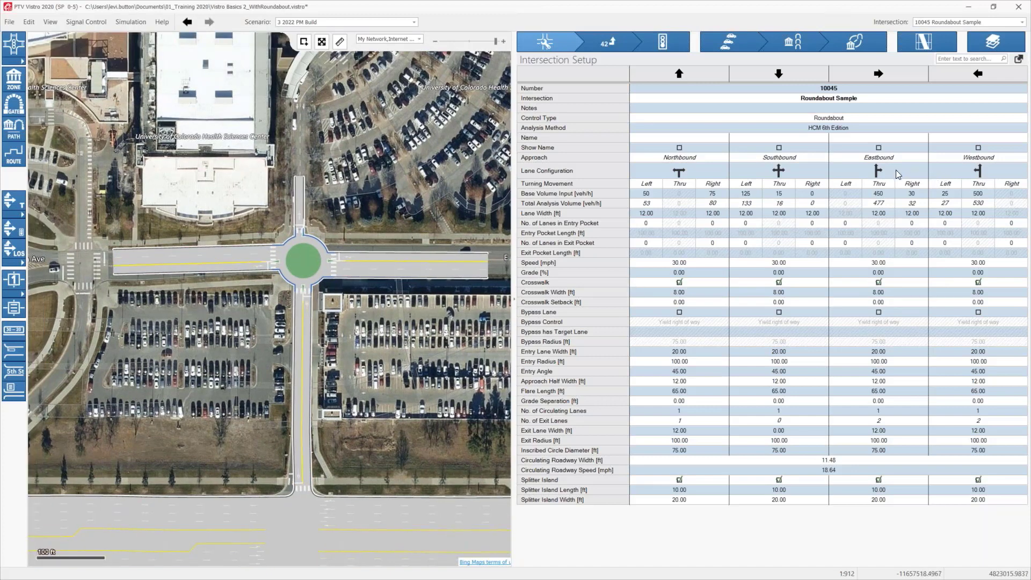
Step: Extend the end of the roundabout's east leg slightly on the map and remove one through lane from that leg
left_click(125, 266)
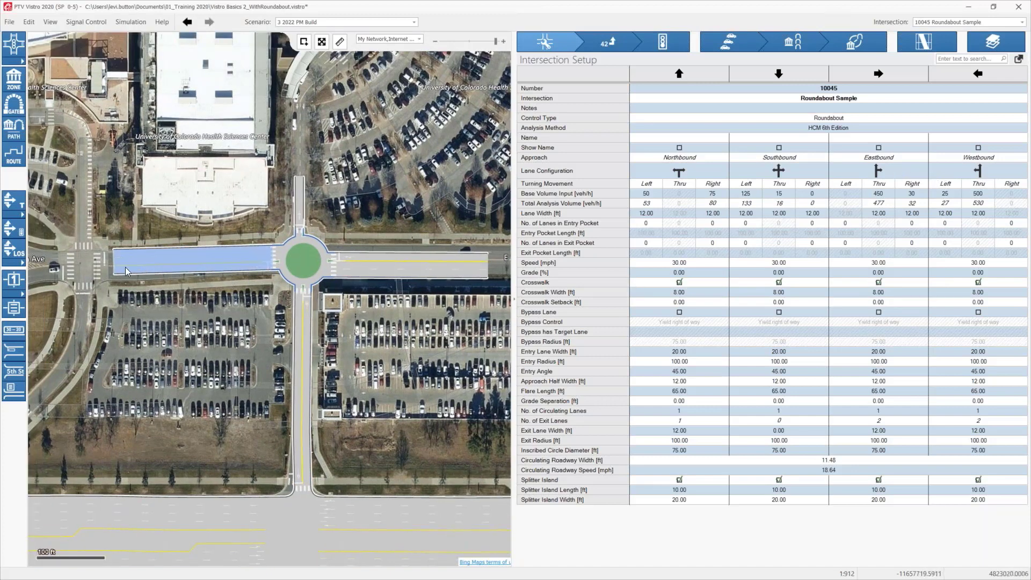
left_click(404, 273)
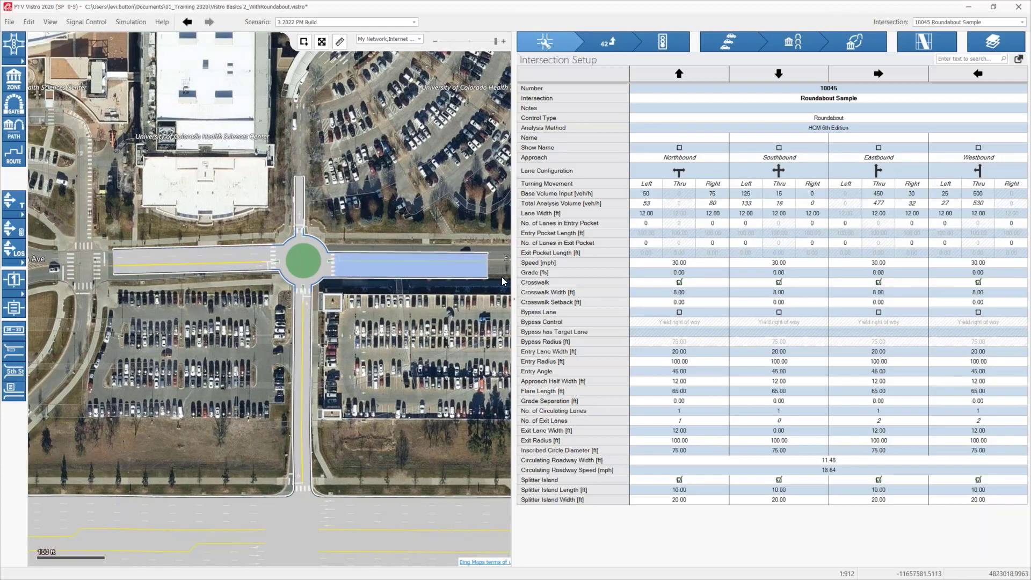
left_click(487, 262)
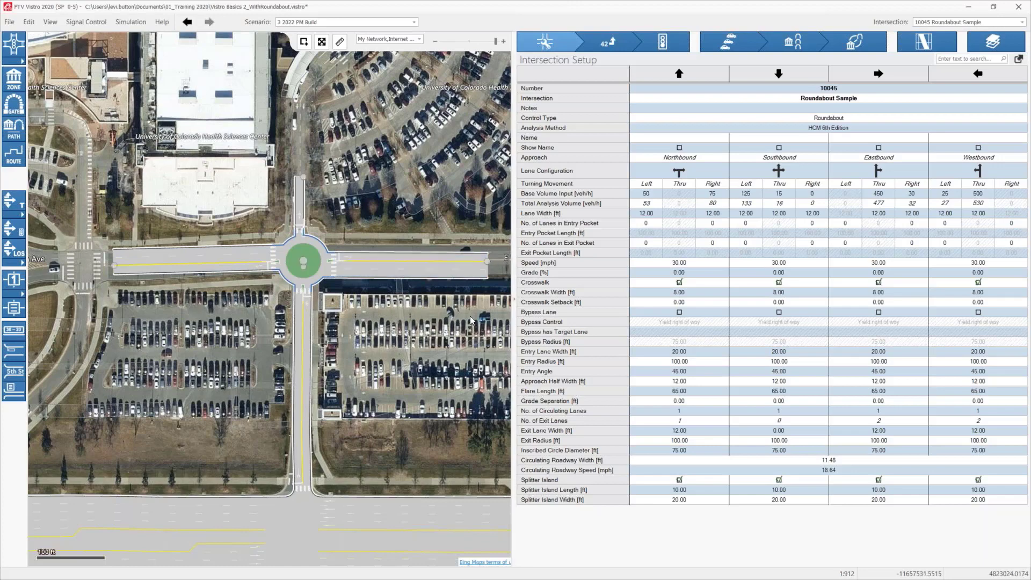
left_click(406, 303)
scroll(403, 303, "up", 2)
left_click_drag(414, 293, 250, 303)
right_click(371, 250)
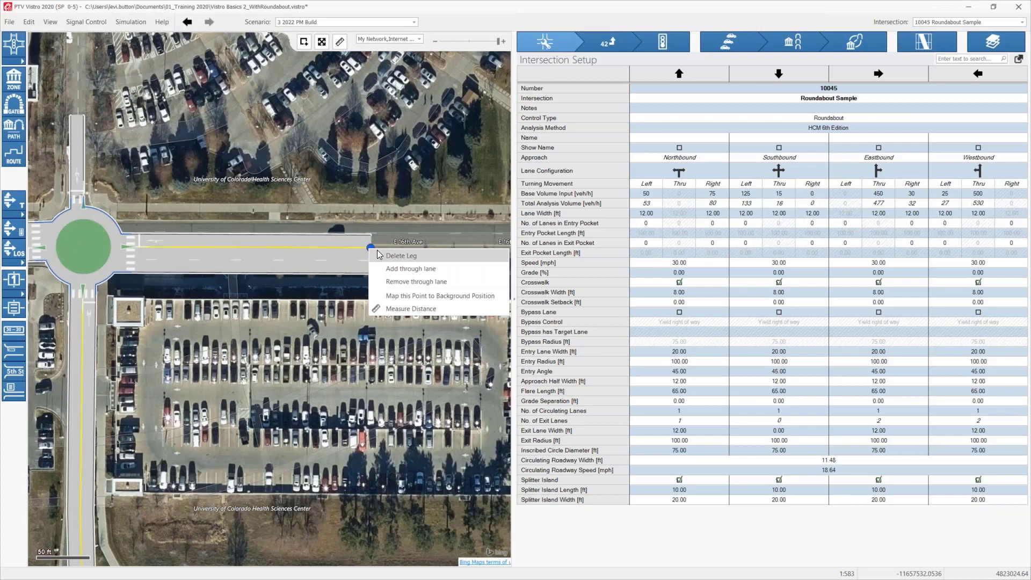
left_click(370, 250)
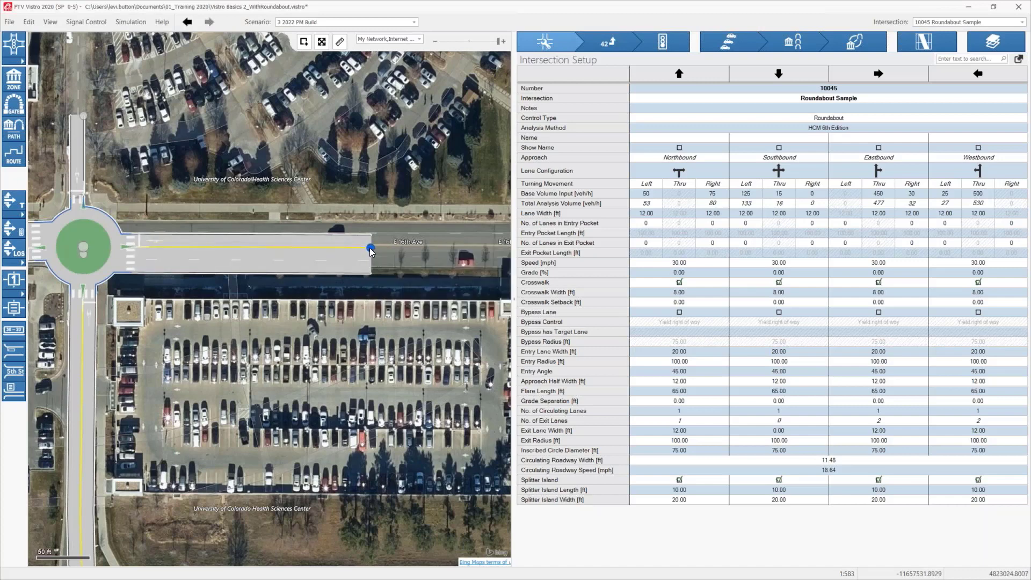
mouse_move(370, 250)
left_mouse_down()
mouse_move(368, 236)
mouse_move(382, 250)
left_mouse_up()
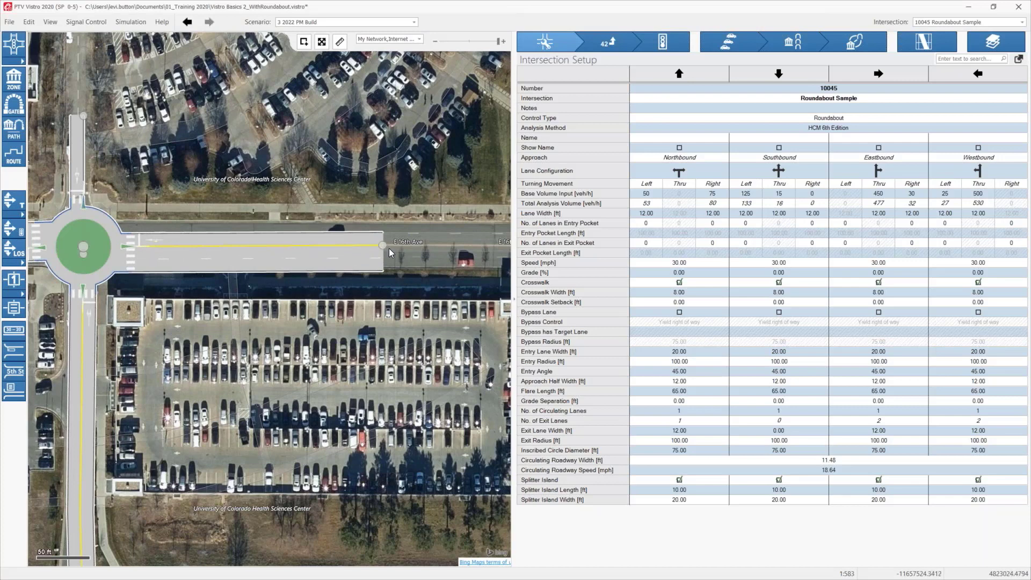
right_click(380, 243)
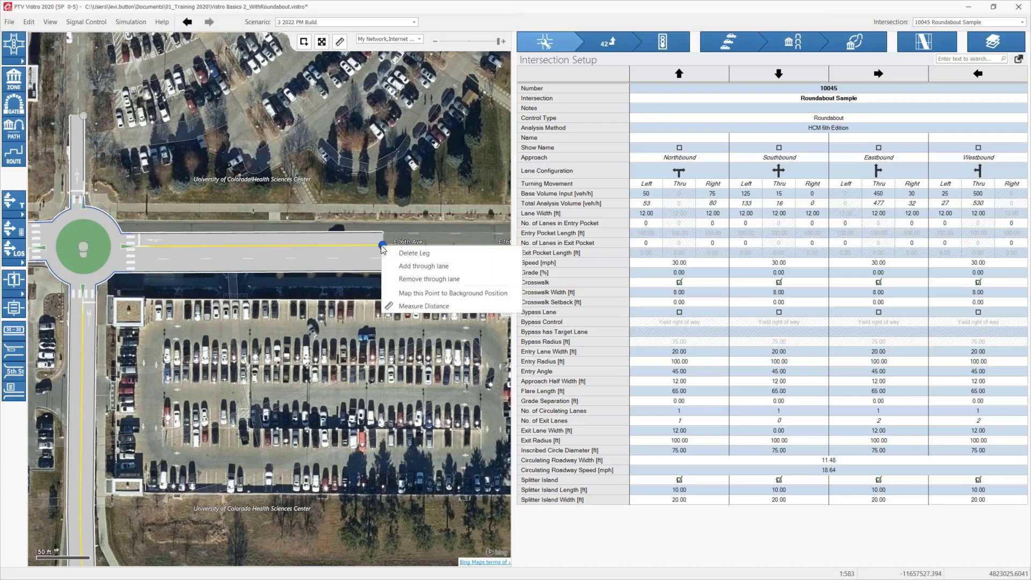
left_click(423, 280)
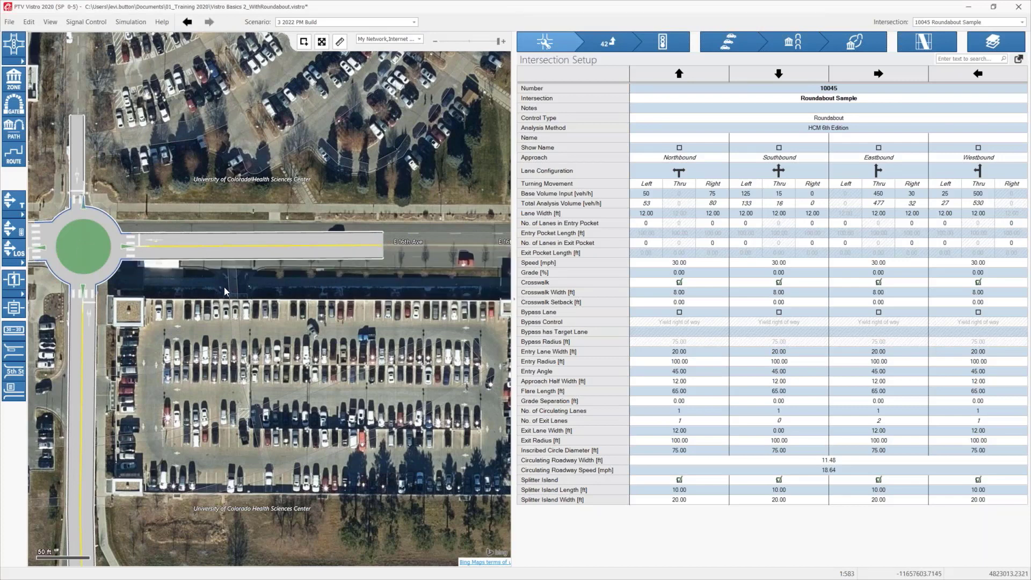
Step: Remove one through lane from the roundabout's west leg on the map and check the resulting delay and level of service
left_click_drag(265, 285, 329, 281)
left_click_drag(256, 259, 316, 261)
left_click_drag(164, 259, 370, 241)
right_click(118, 233)
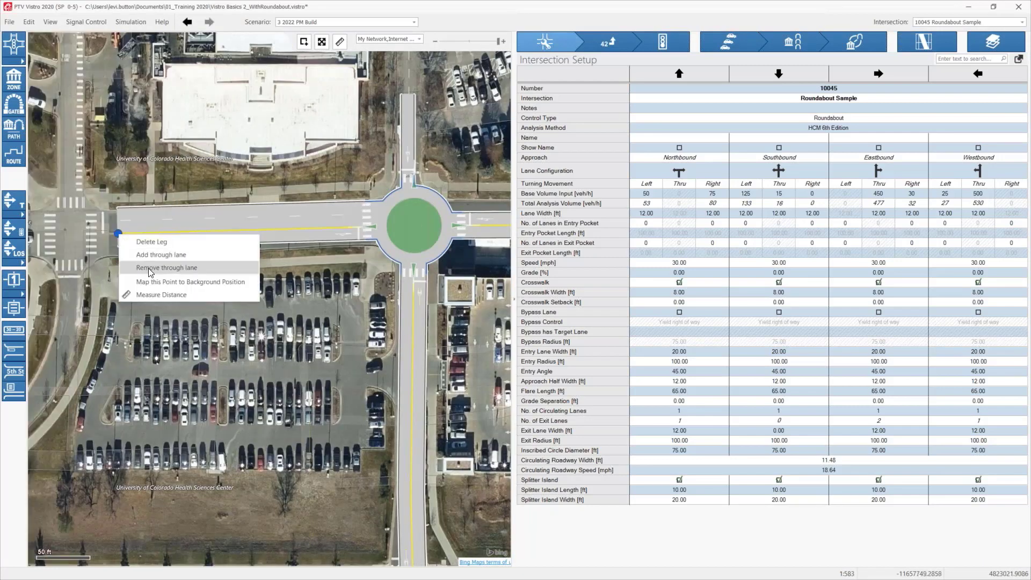
left_click(180, 269)
left_click_drag(252, 277, 68, 285)
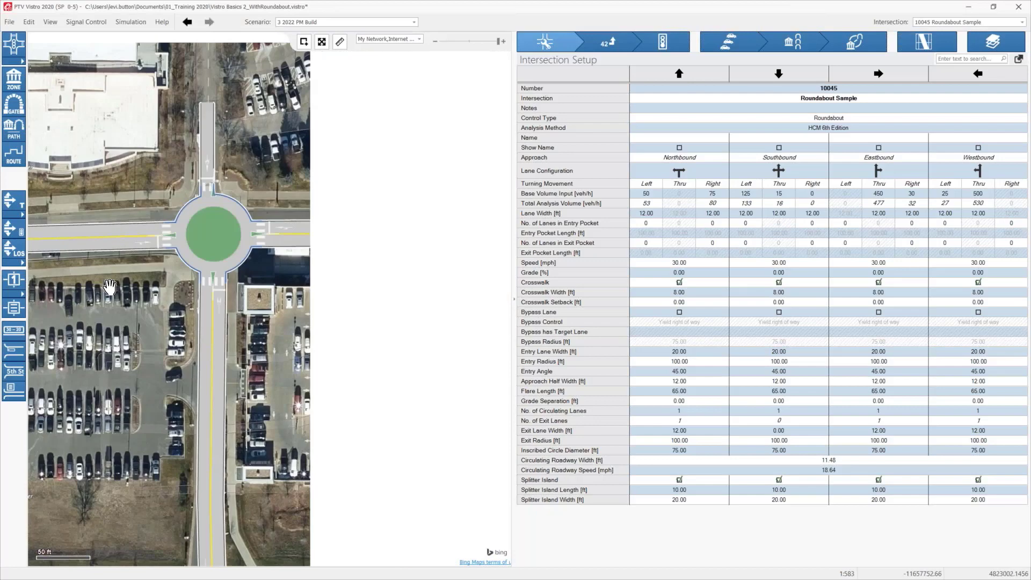
scroll(356, 259, "down", 1)
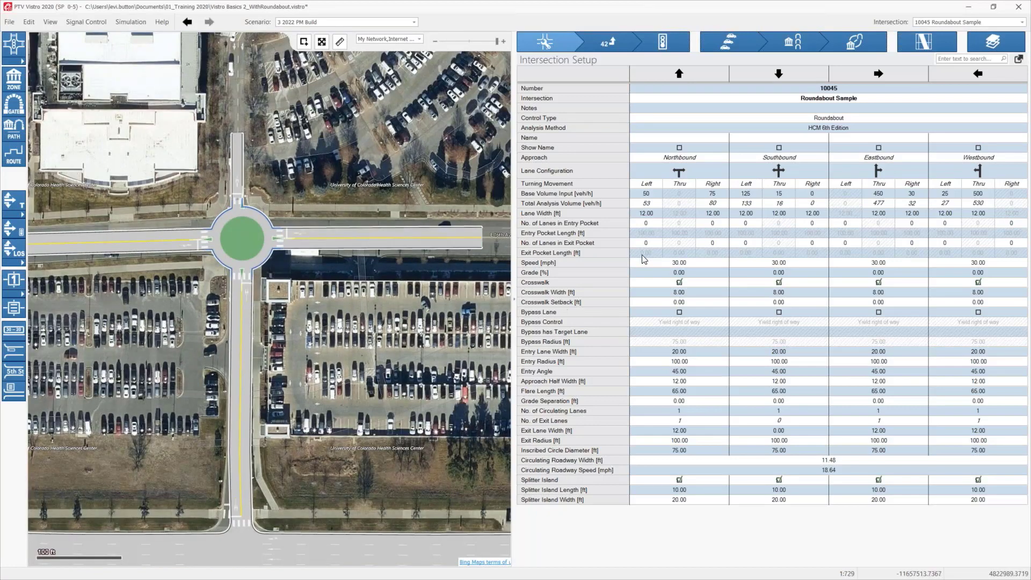
left_click(662, 42)
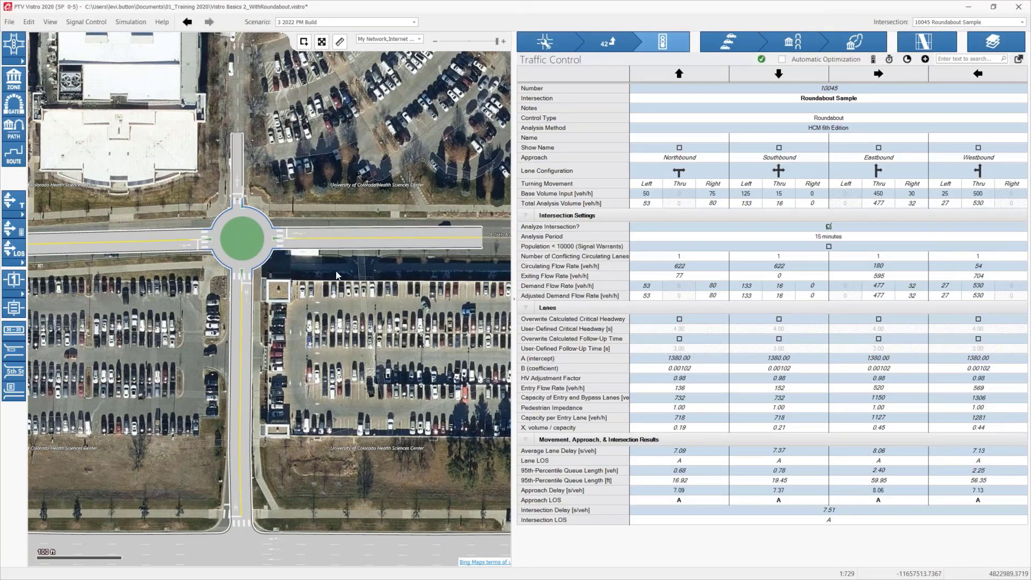
left_click(542, 47)
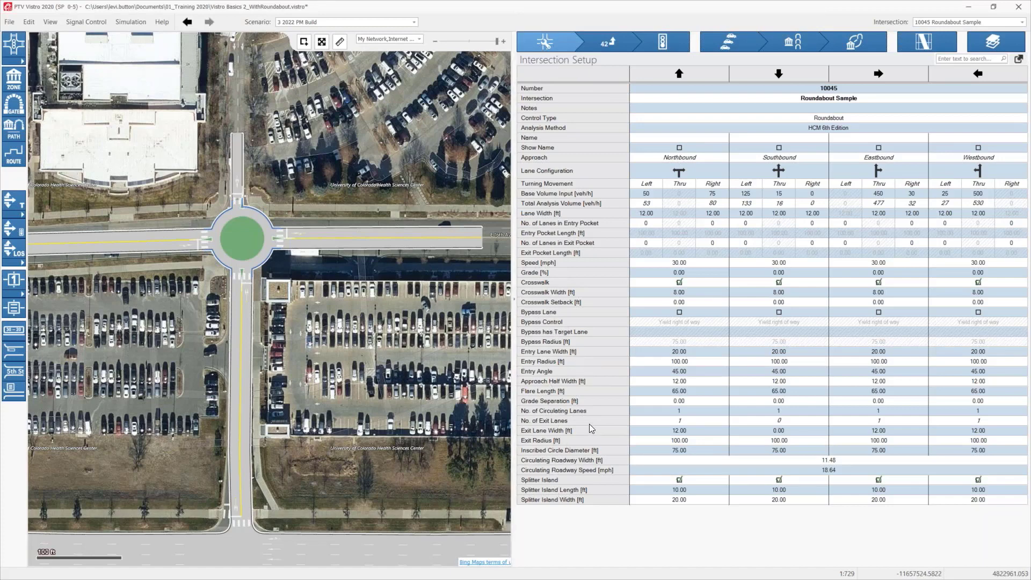
Step: Inspect the northbound diameter, circulating lanes and flare length, and try a bypass lane on the northbound approach
left_click(646, 449)
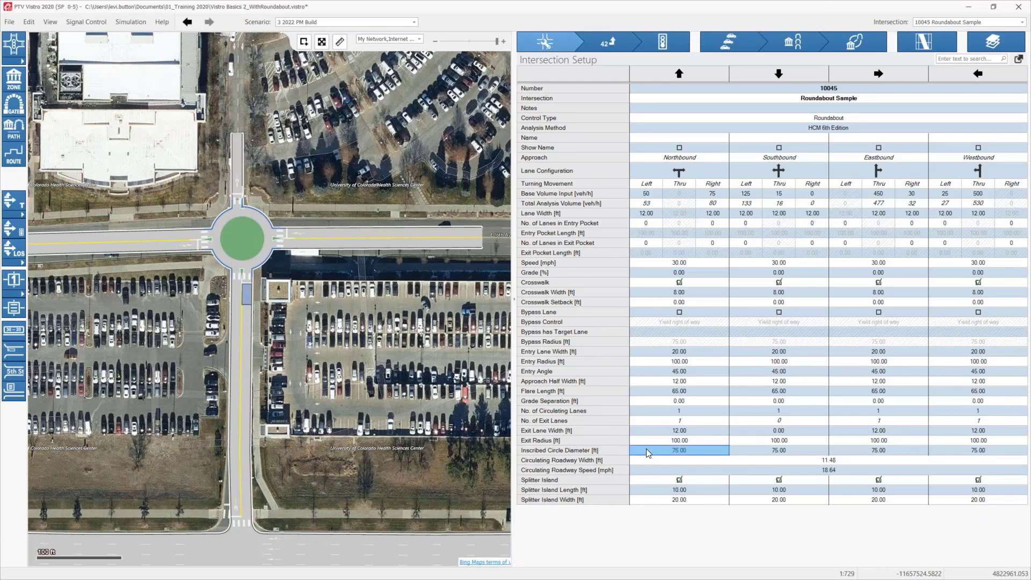
left_click(668, 413)
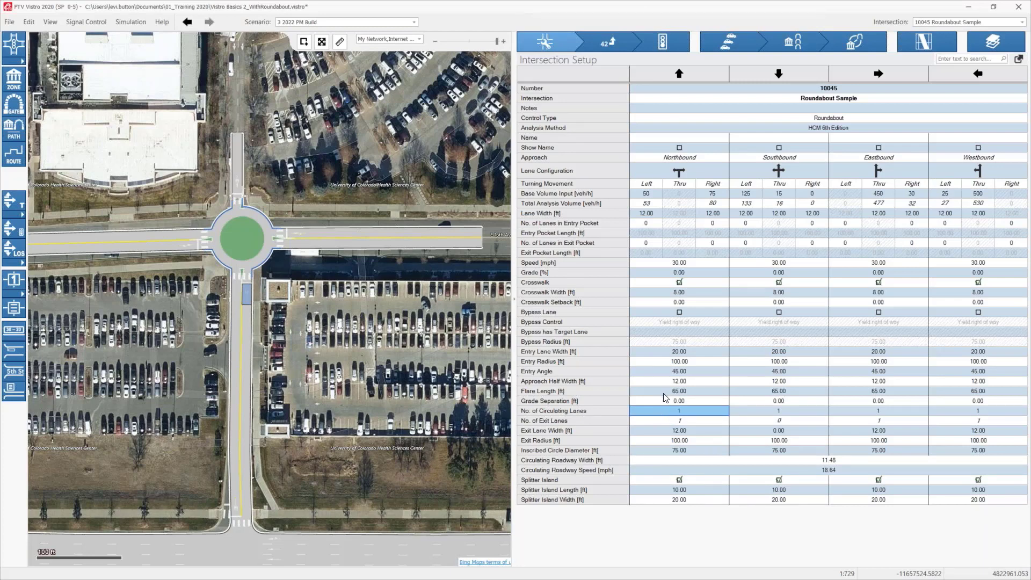
left_click(666, 392)
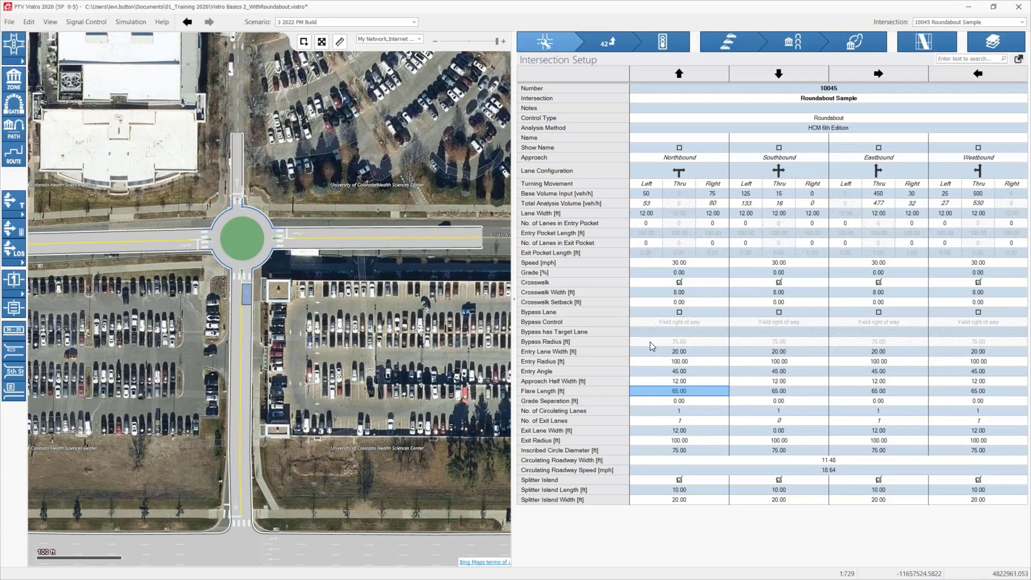
left_click(678, 313)
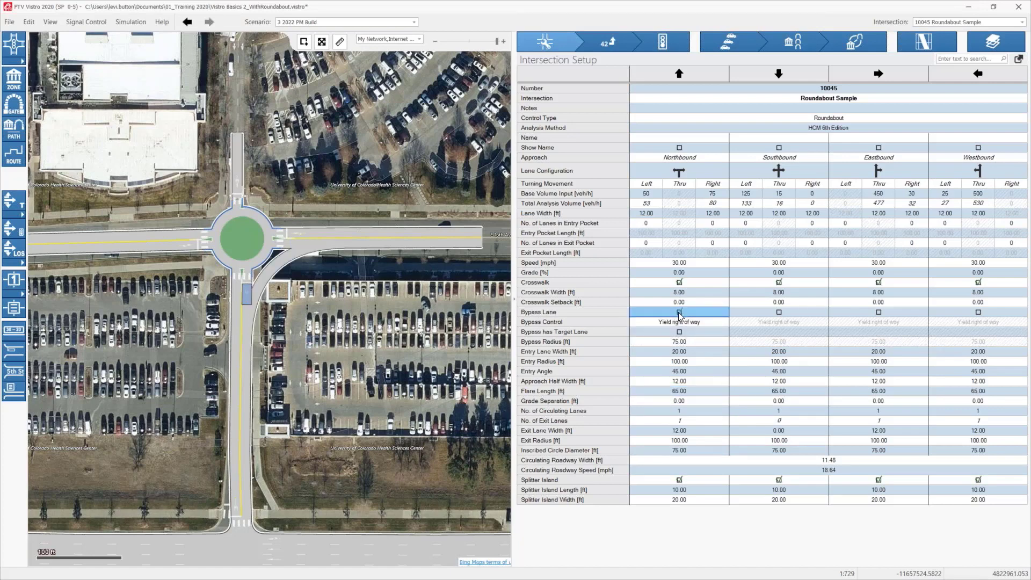
left_click(679, 313)
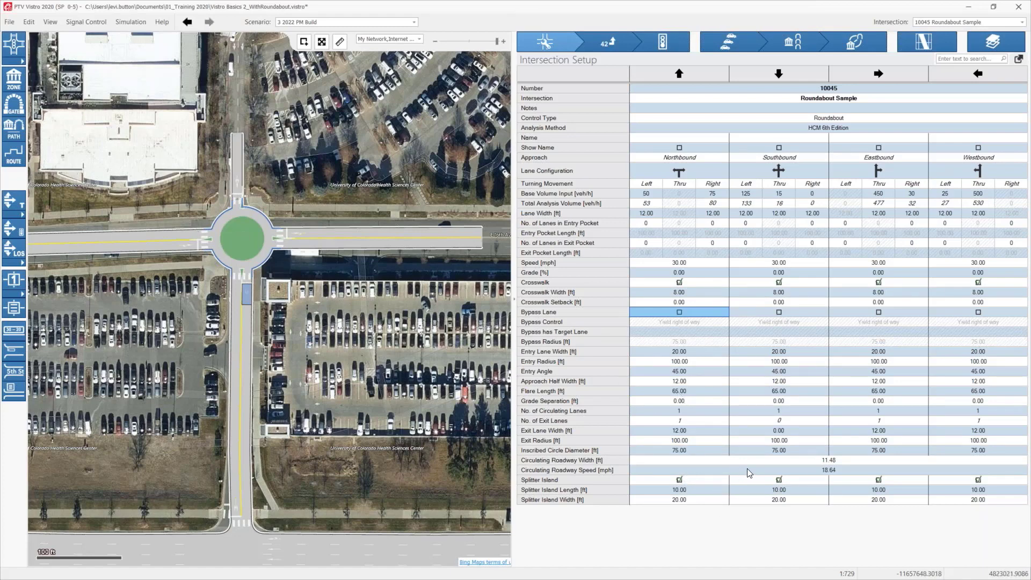
Step: Set the roundabout's circulating roadway speed to 12 mph
left_click(817, 472)
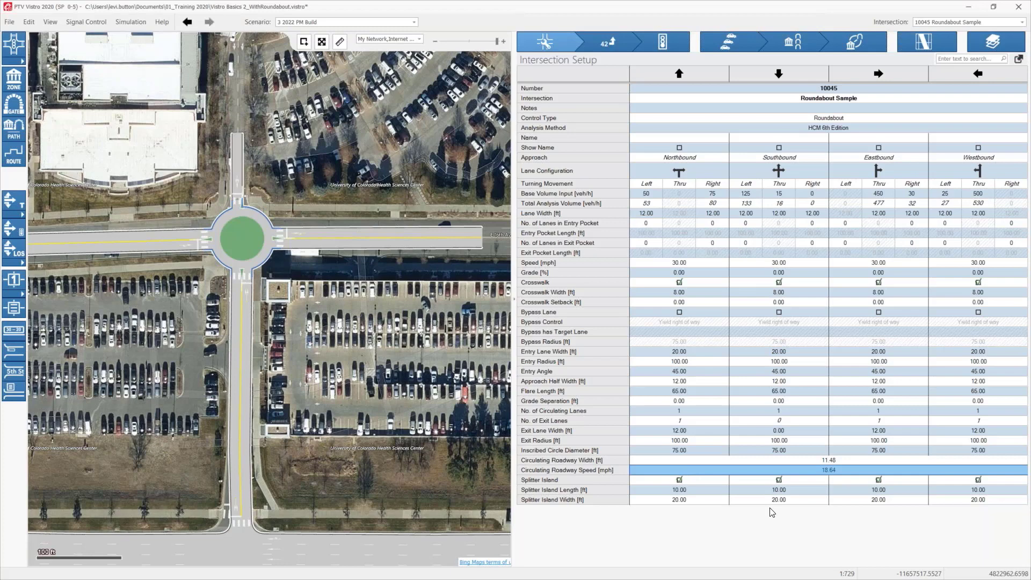
type("12")
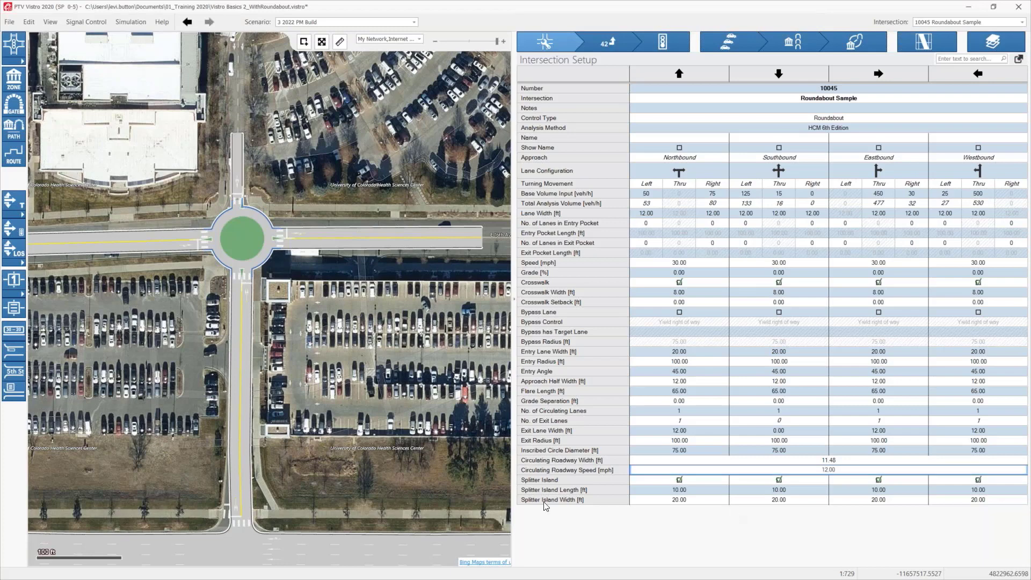
key("Return")
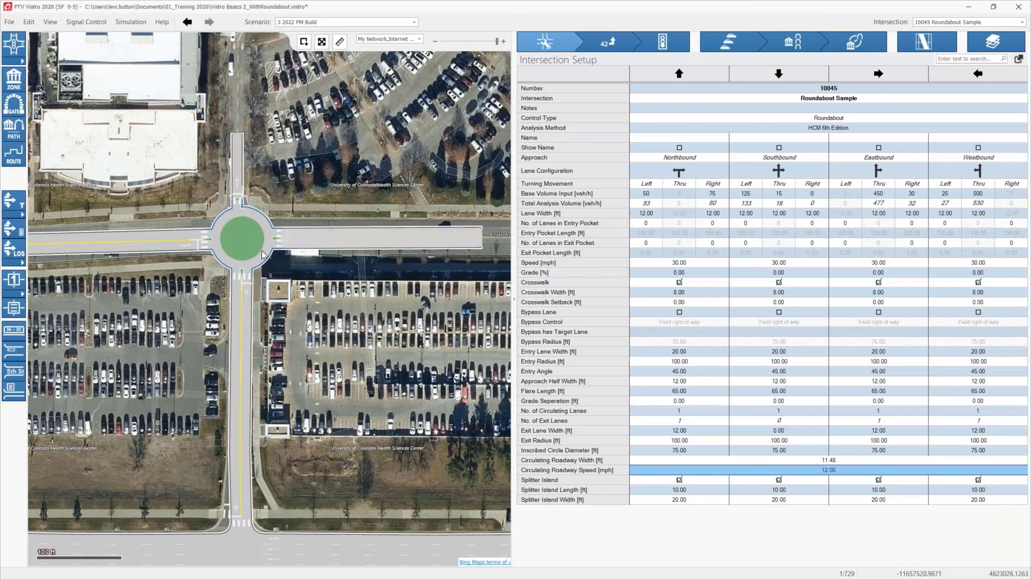
Step: Review the available control types, the roundabout's volumes and its traffic control results
left_click_drag(259, 256, 316, 229)
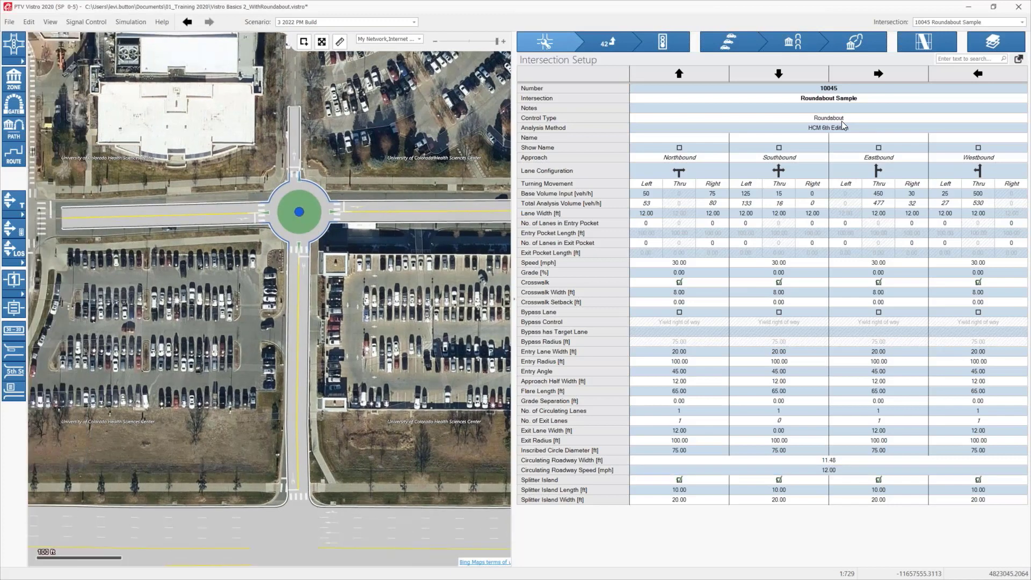
left_click(830, 119)
left_click(829, 118)
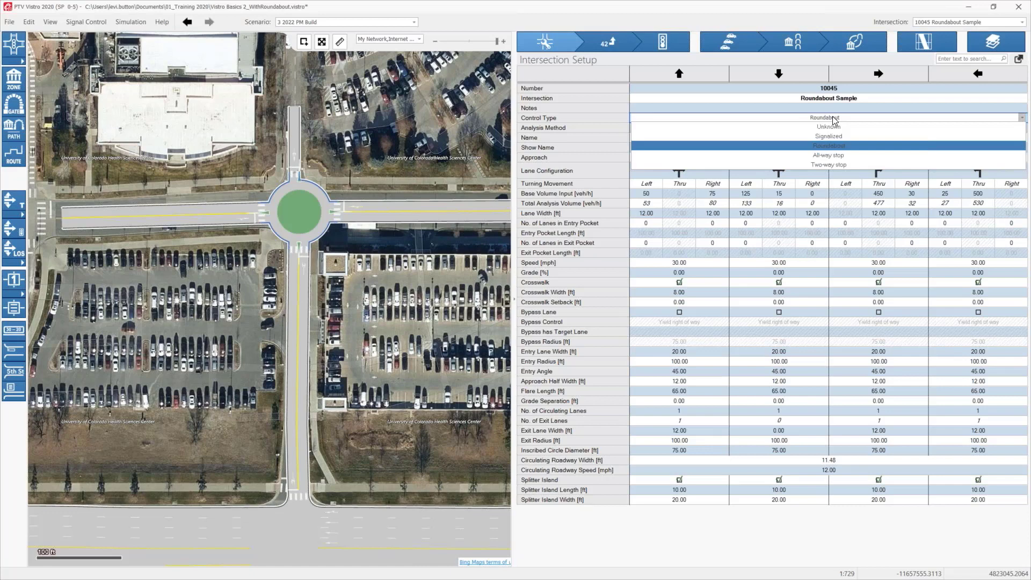
left_click(371, 153)
left_click(609, 42)
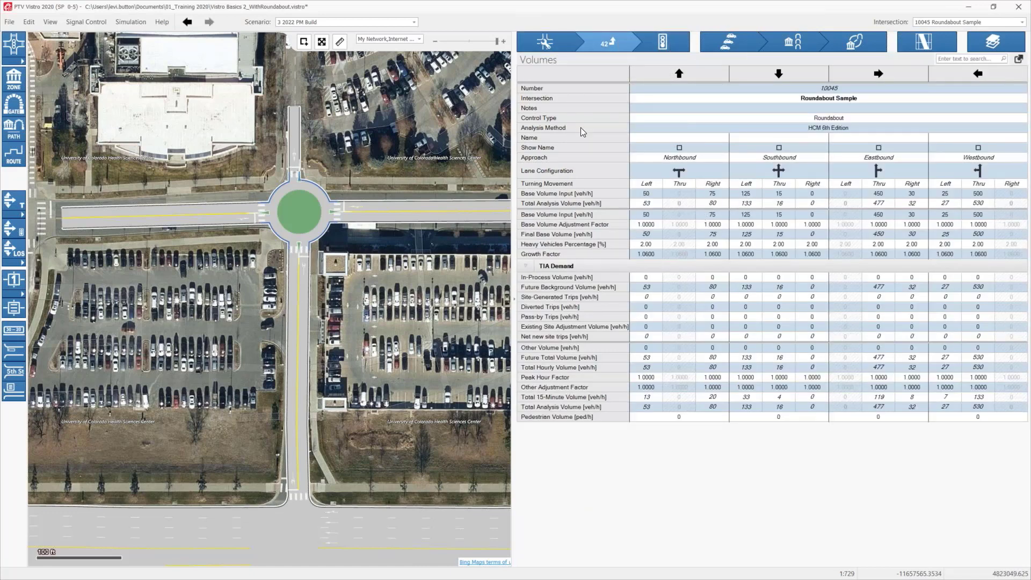
left_click(671, 41)
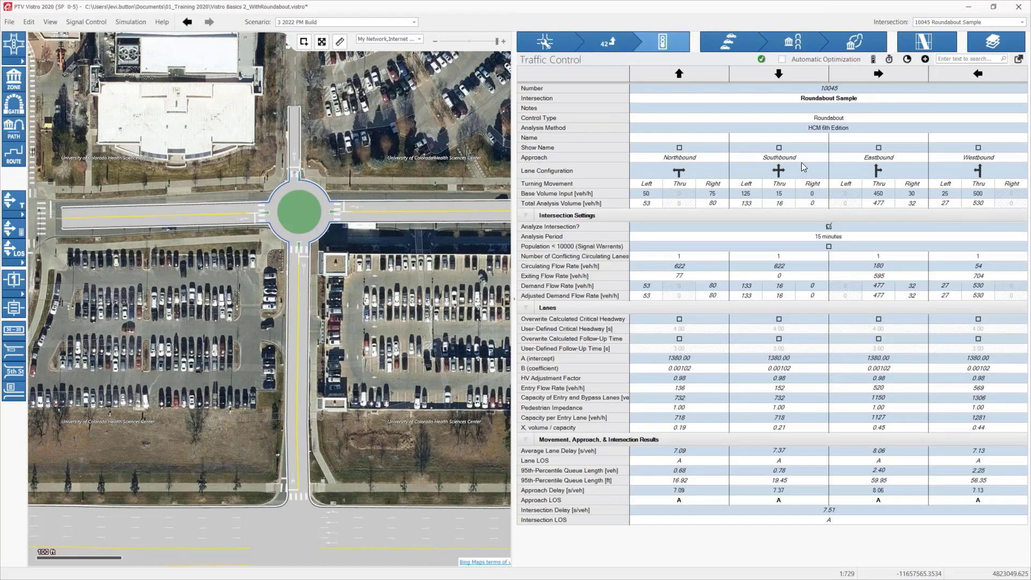
left_click(604, 43)
left_click(545, 43)
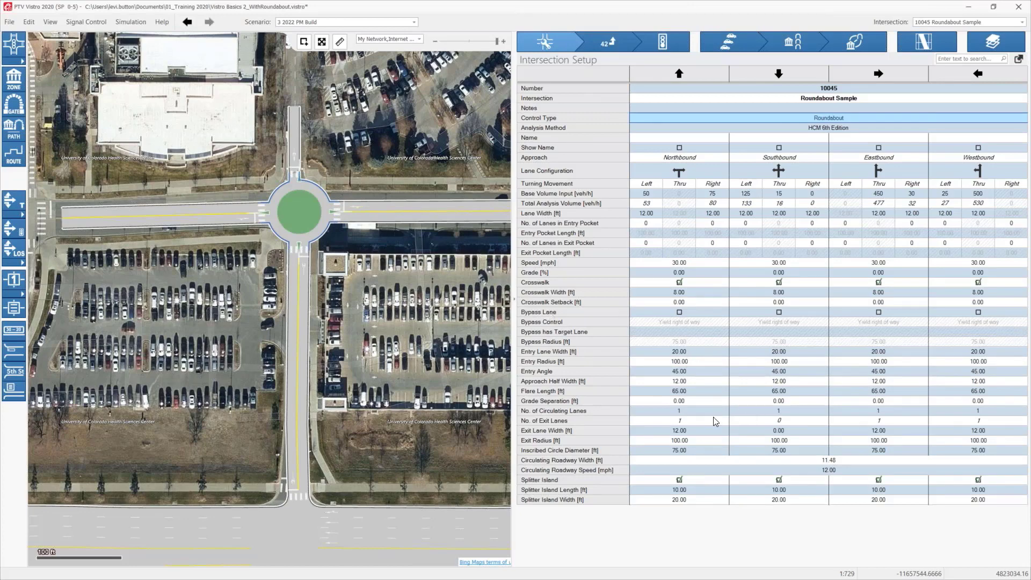
left_click_drag(413, 306, 399, 346)
Step: Try 2 circulating lanes on the roundabout's northbound approach, check the traffic control results, and return the value to 1
left_click(662, 53)
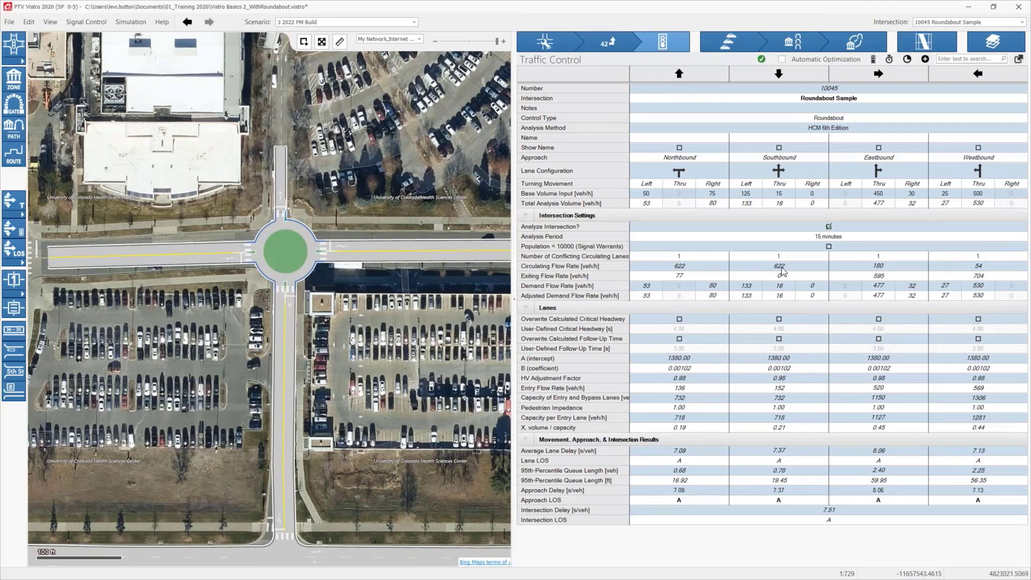
left_click(667, 255)
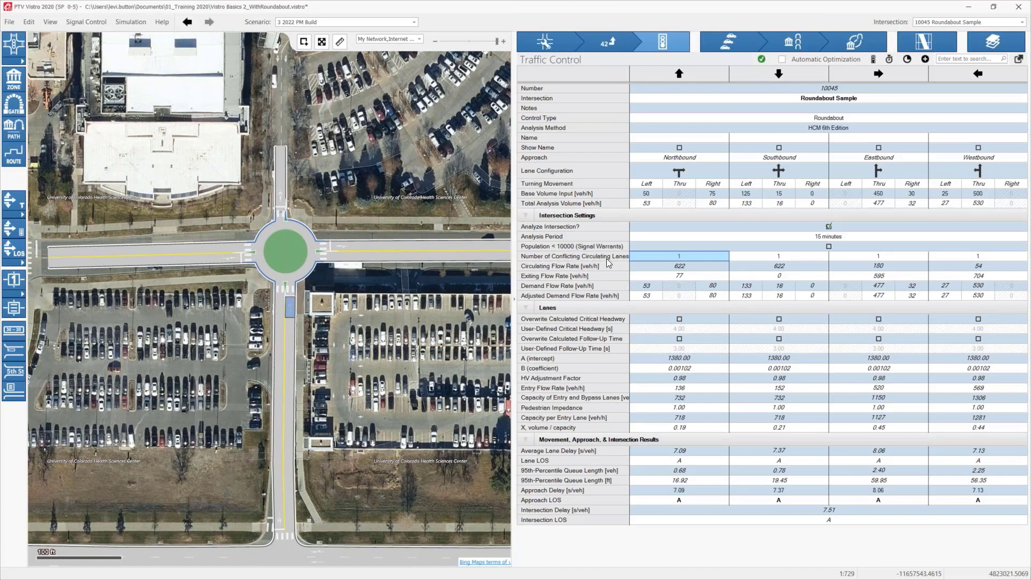
left_click(544, 44)
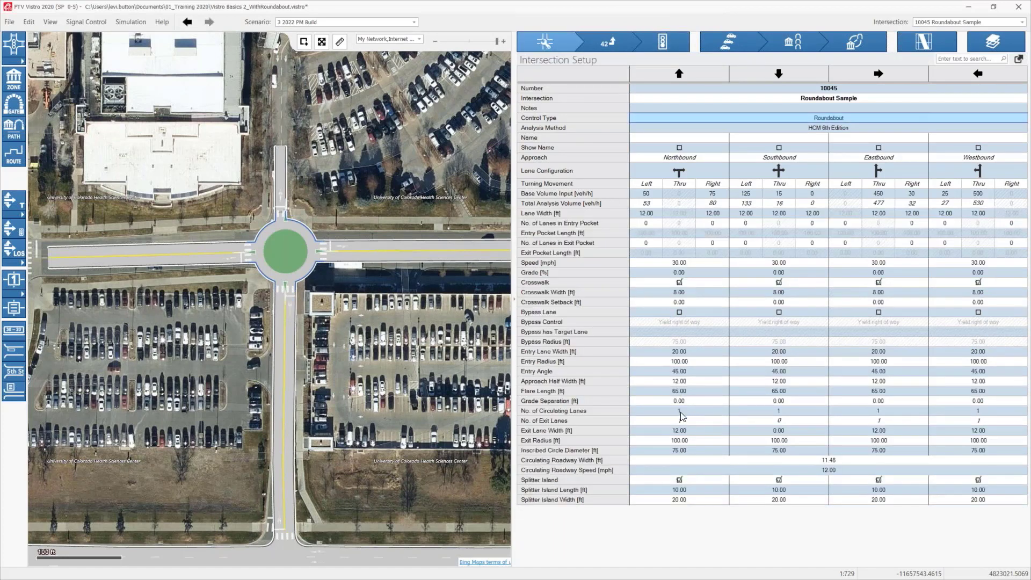
left_click(680, 411)
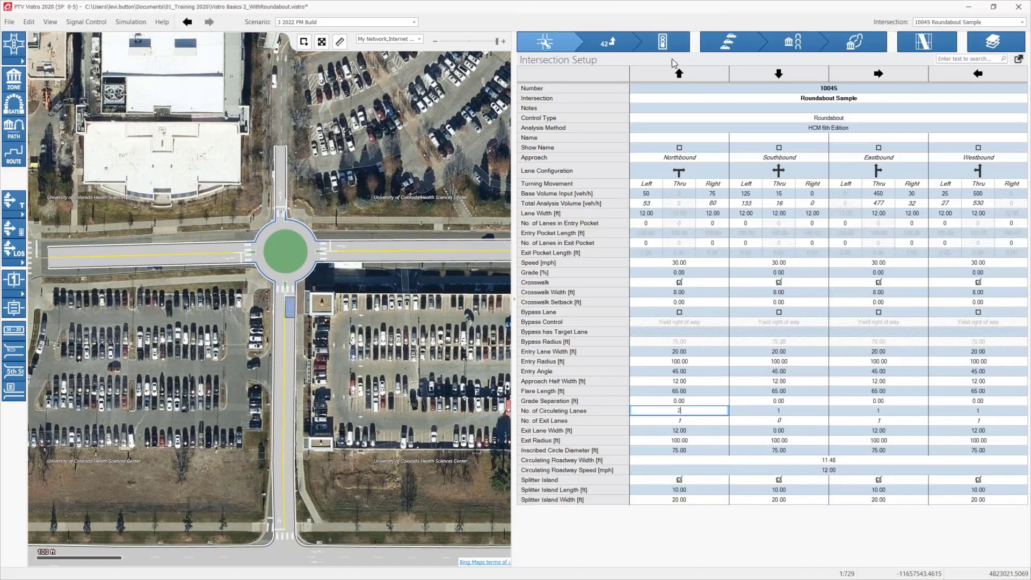
left_click(666, 46)
left_click(680, 256)
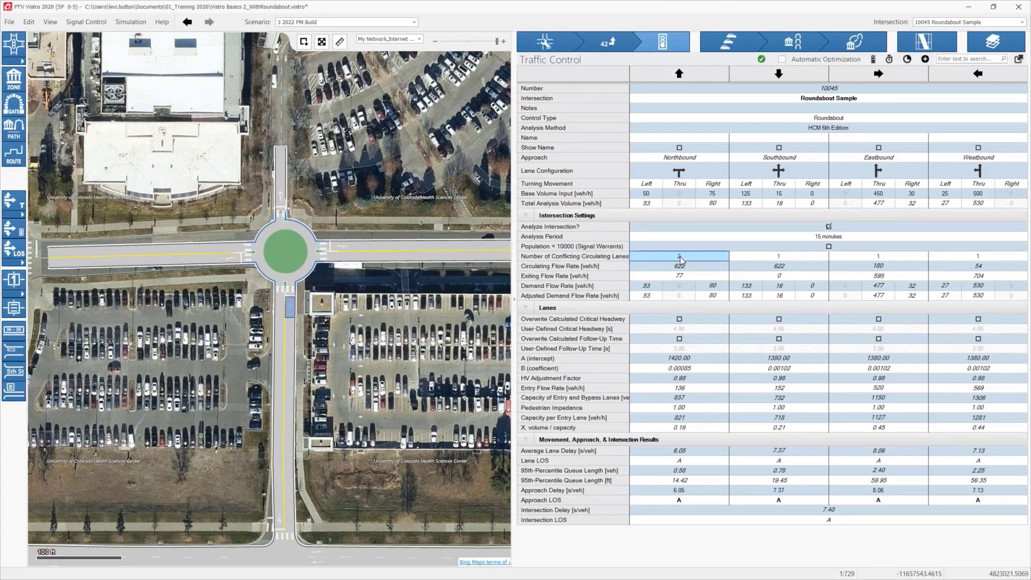
left_click(680, 256)
type("1")
key("Return")
Step: Try the Kimber analysis method on the roundabout and return it to HCM 6th Edition
left_click(834, 128)
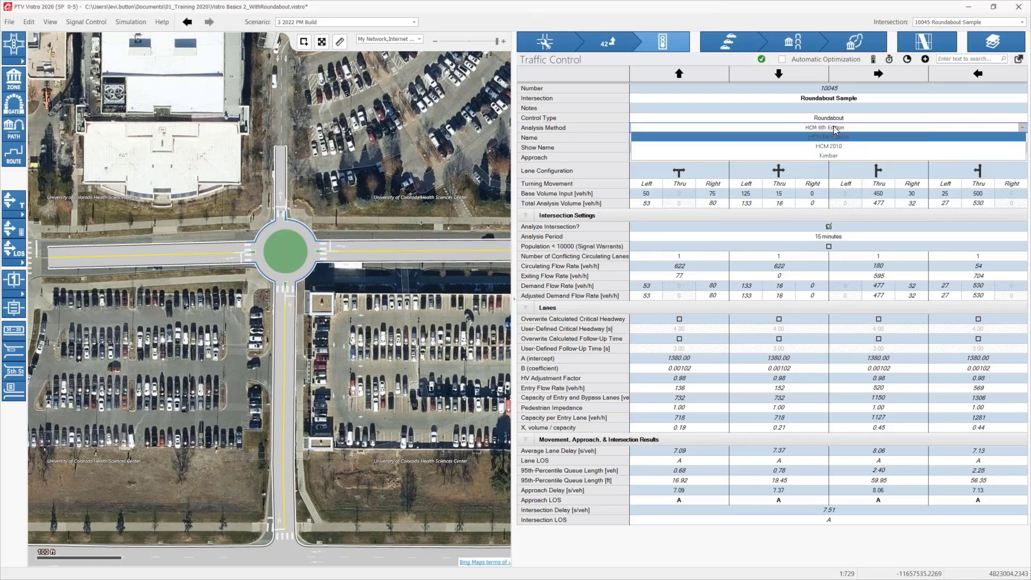
left_click(840, 156)
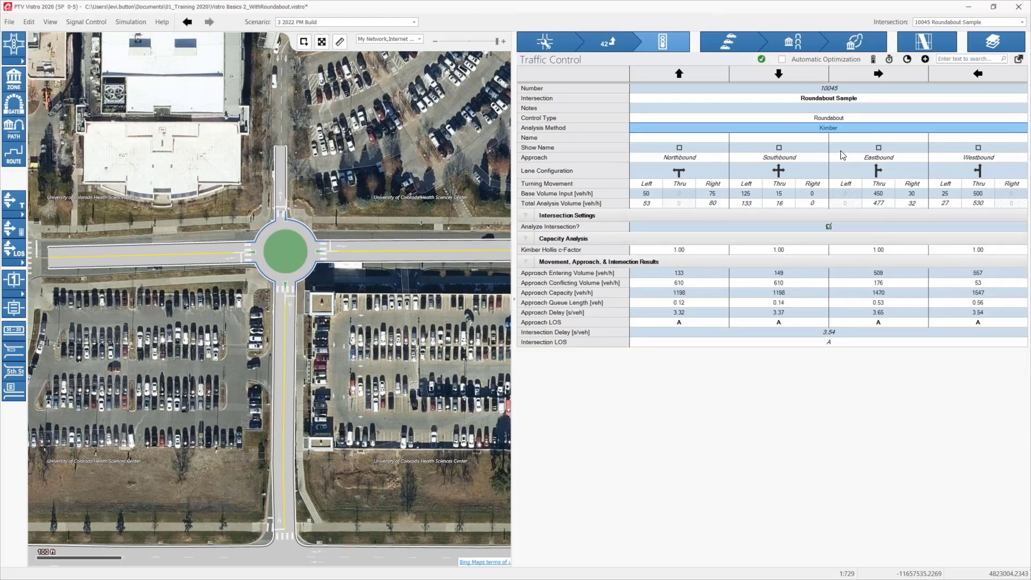
left_click(831, 132)
left_click(830, 137)
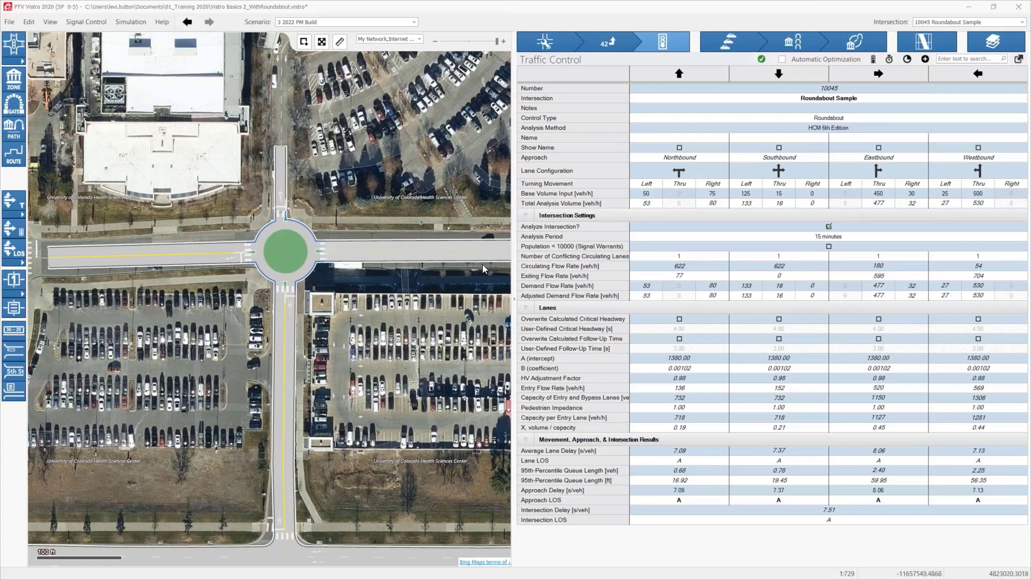
Step: View the traffic control data of the Signal Control - Manual Entry and TWSC Sample intersections south of the roundabout
scroll(427, 359, "down", 1)
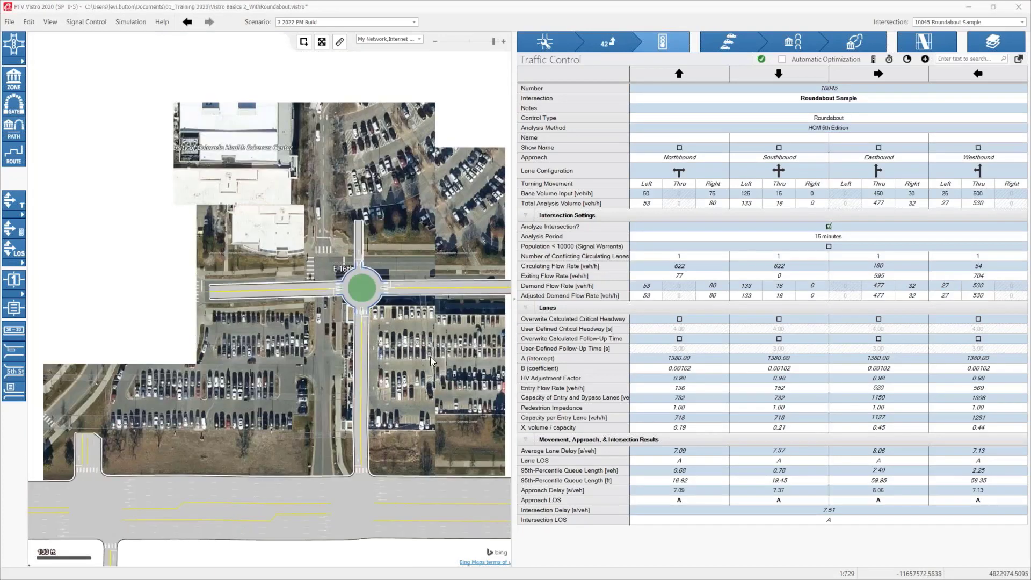
scroll(422, 357, "down", 1)
left_click_drag(423, 356, 324, 290)
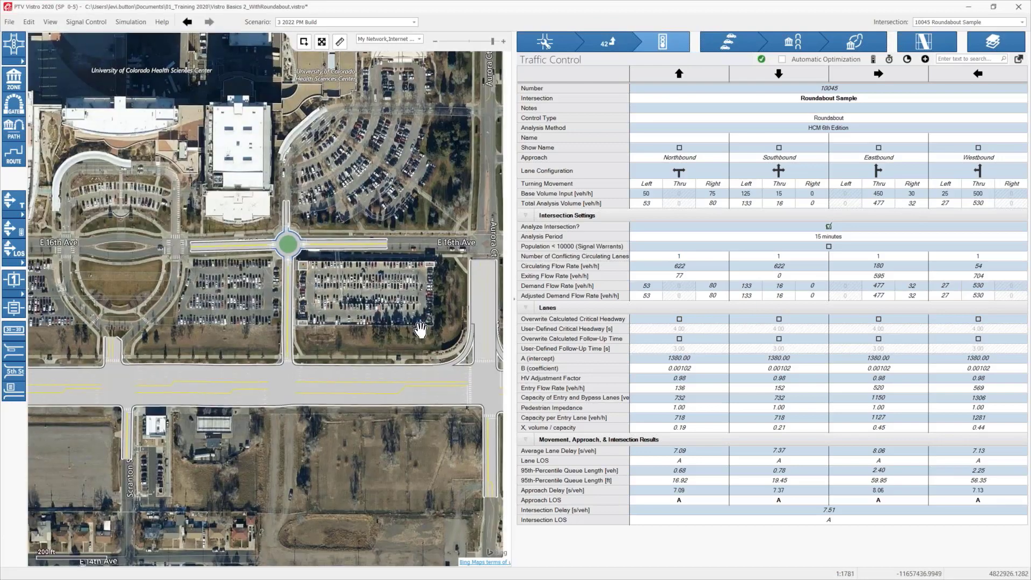
left_click_drag(421, 333, 321, 331)
left_click(386, 382)
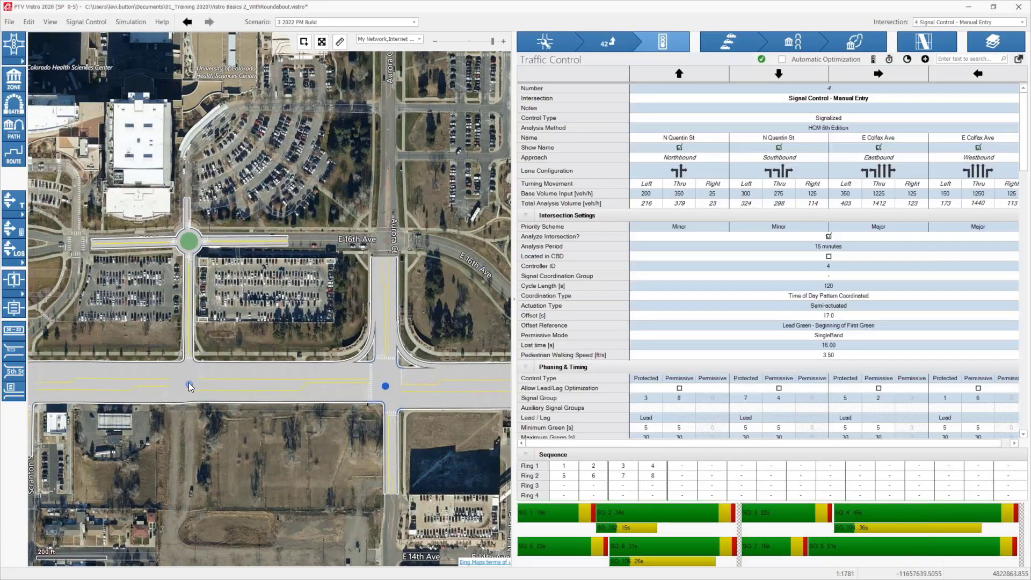
left_click(189, 382)
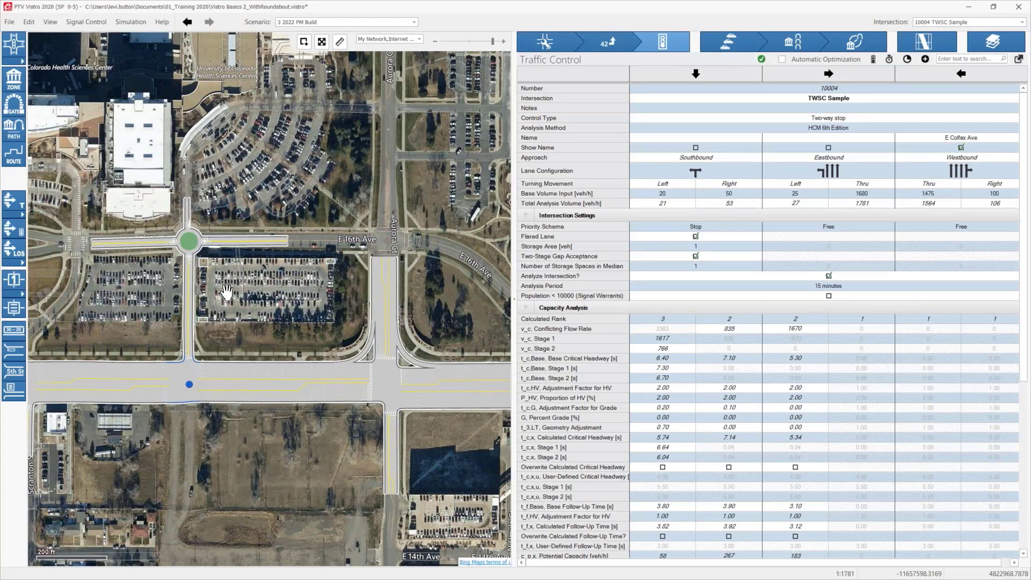
left_click_drag(226, 291, 241, 310)
left_click(198, 266)
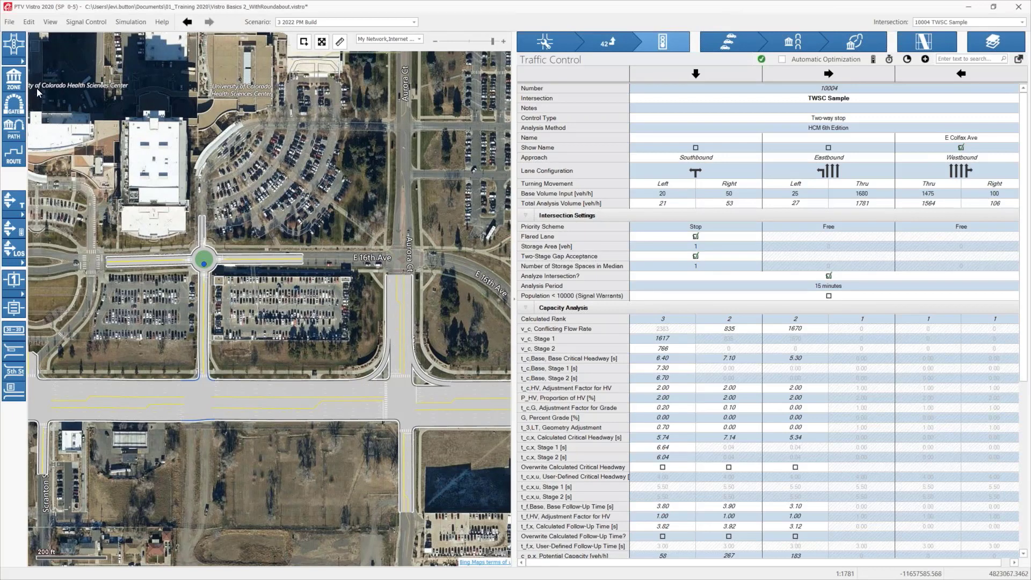
left_click(11, 24)
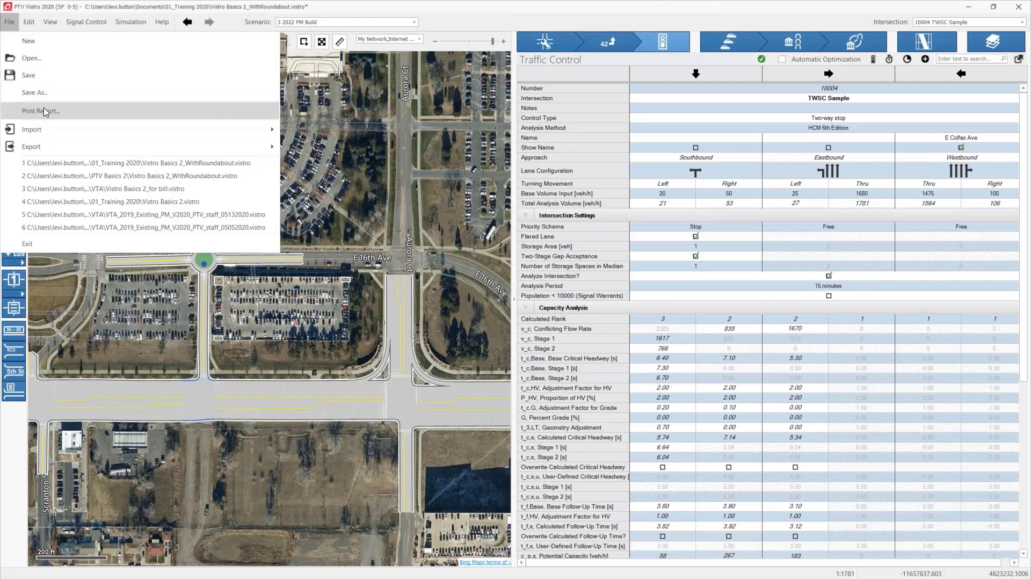
left_click(4, 26)
left_click(5, 26)
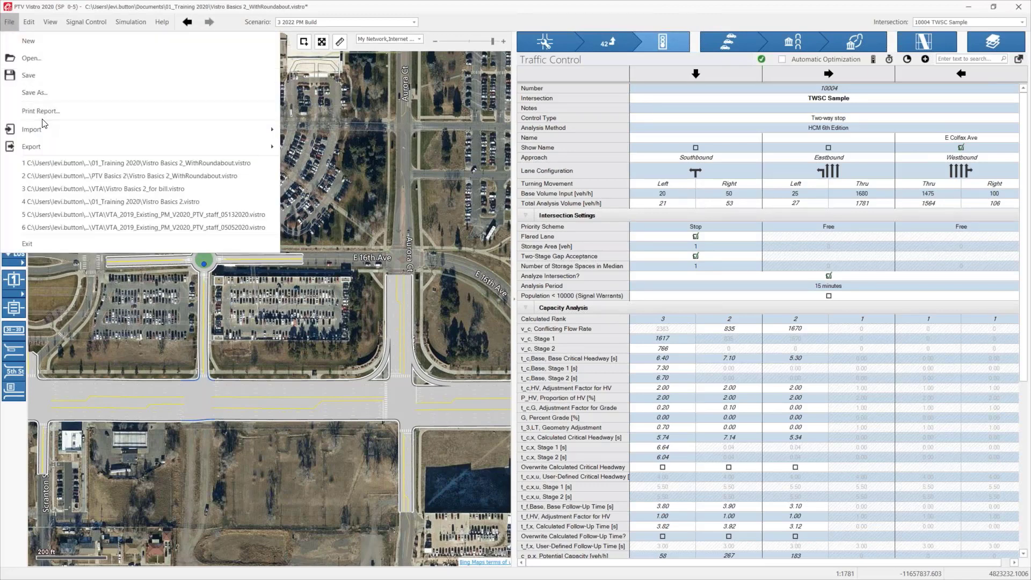
left_click(297, 105)
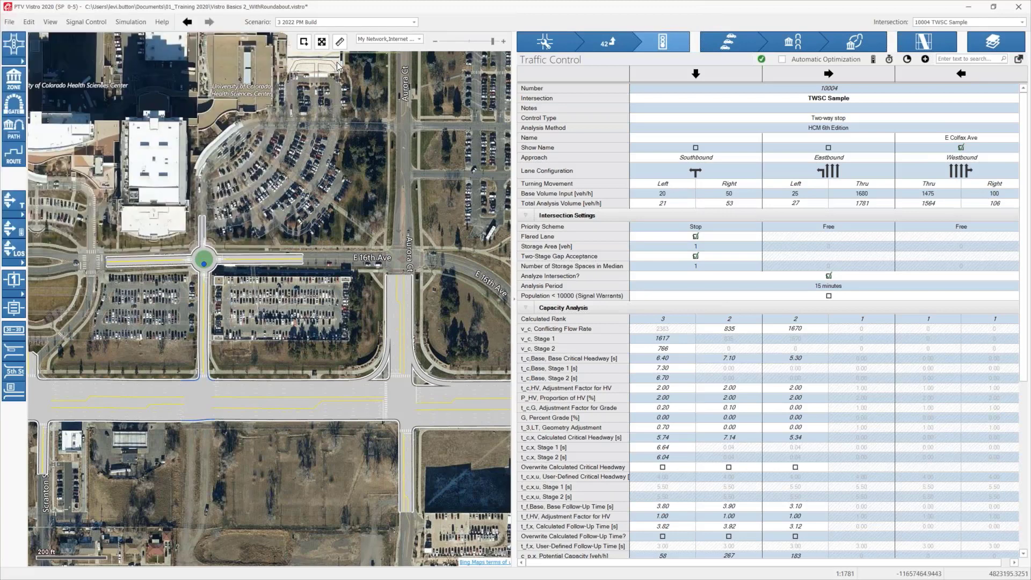
Step: Choose the 2022 PM Build scenario and open the report printing settings
left_click(309, 22)
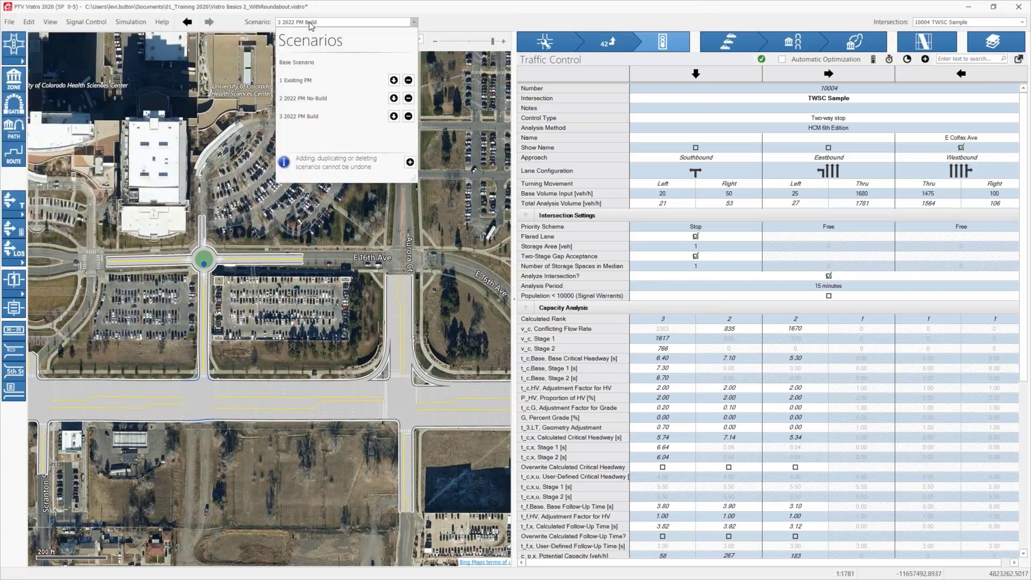
left_click(297, 124)
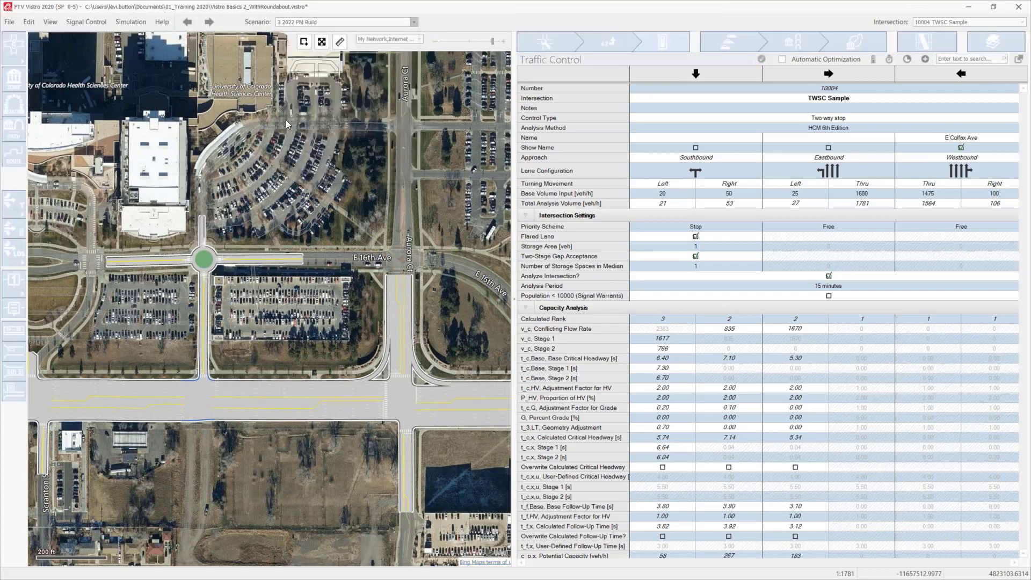
left_click(8, 24)
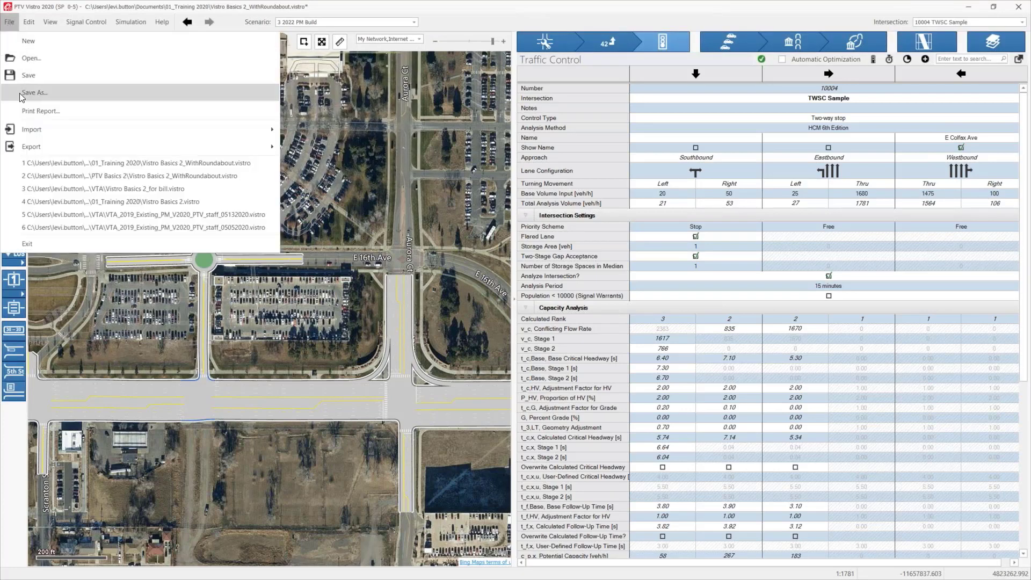
left_click(25, 112)
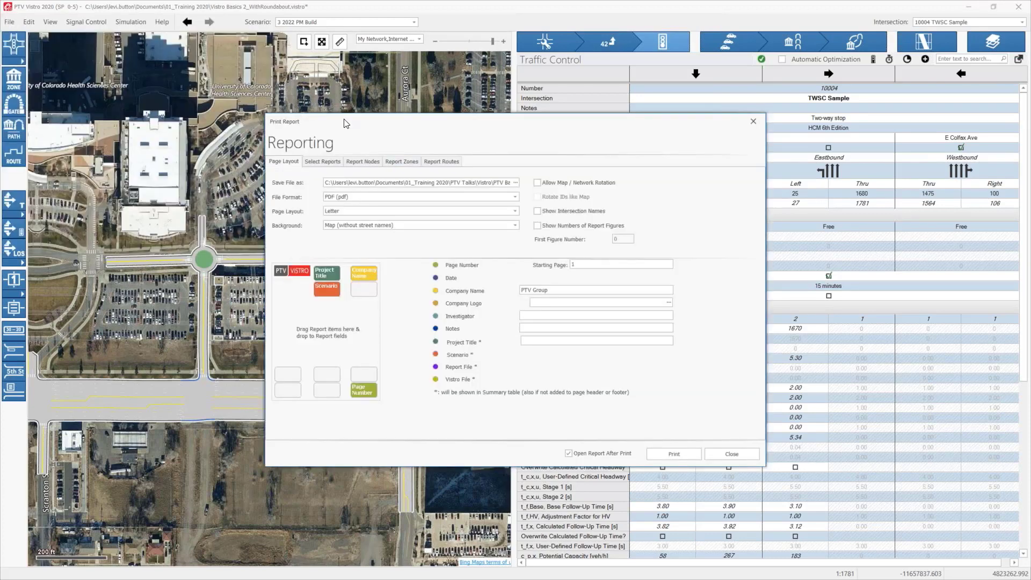
left_click_drag(344, 123, 233, 103)
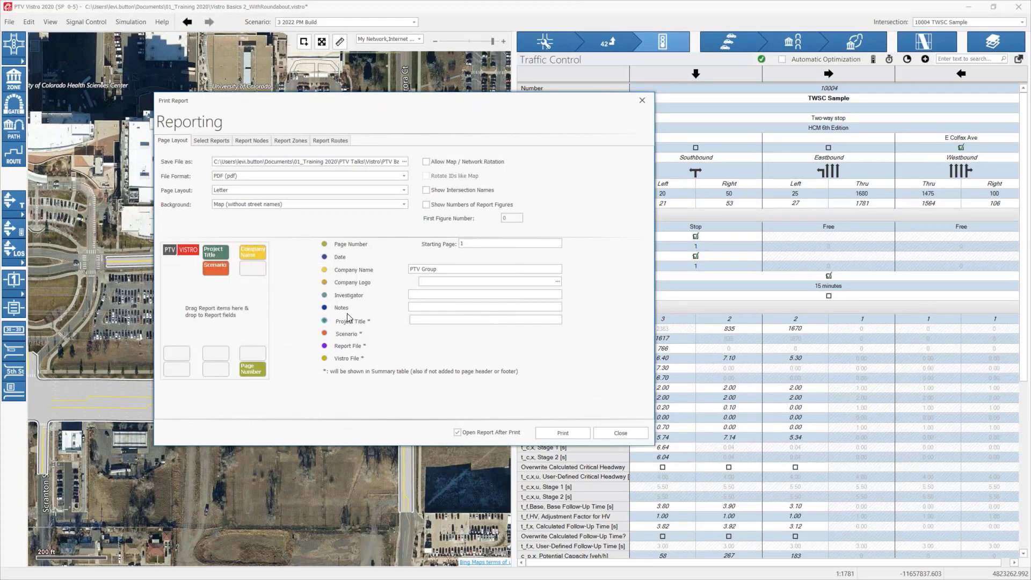
Step: Place the Investigator item in the report footer's centre, keep Scenario in the header, and enter the investigator's name
left_click_drag(216, 267, 215, 354)
left_click_drag(350, 335, 216, 270)
left_click_drag(354, 295, 214, 369)
type("Button")
left_click_drag(416, 295, 412, 295)
type("e")
Step: Keep PDF as the report's file format and set its starting page to 17
left_click(333, 177)
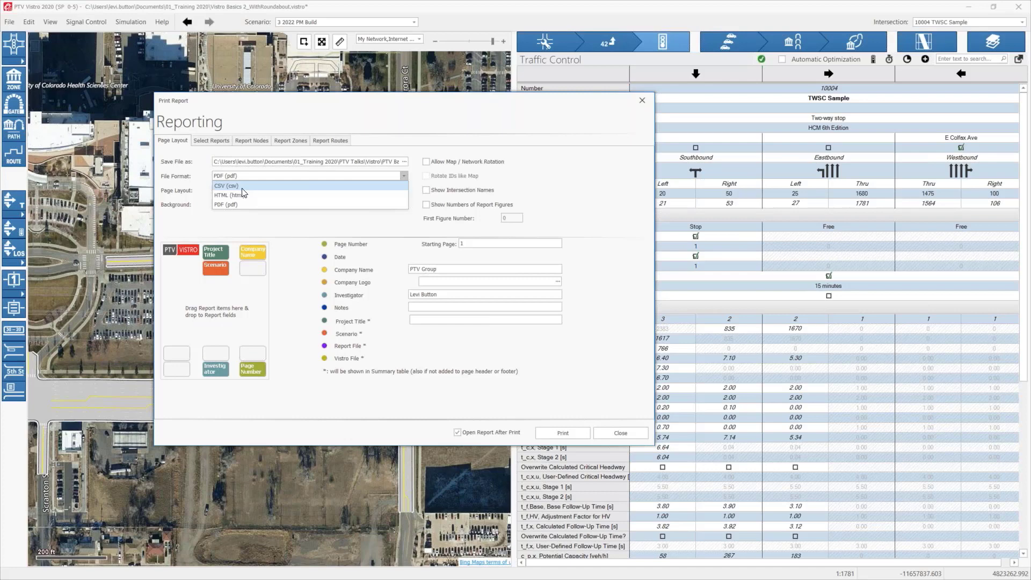
left_click(275, 222)
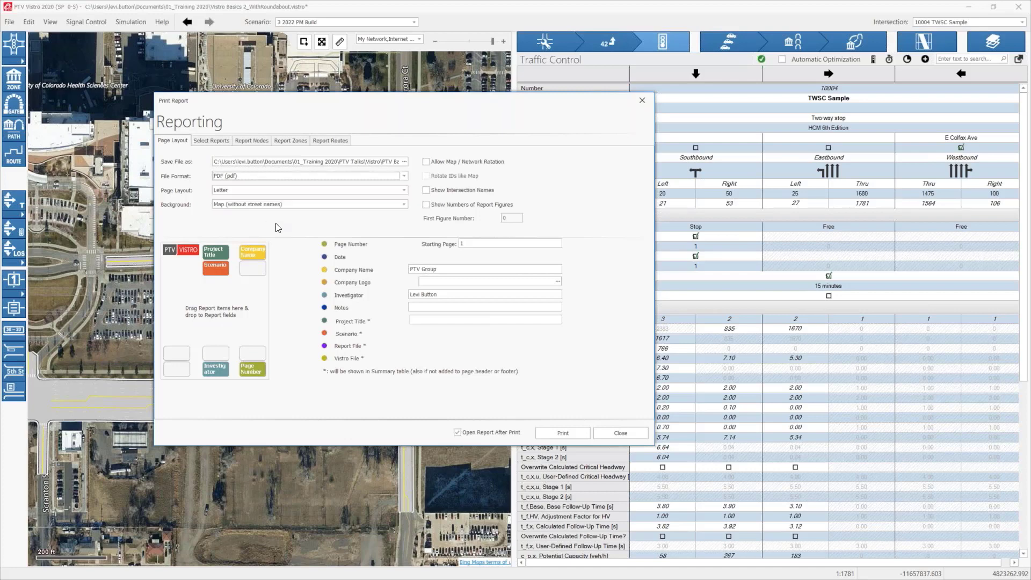
left_click(478, 243)
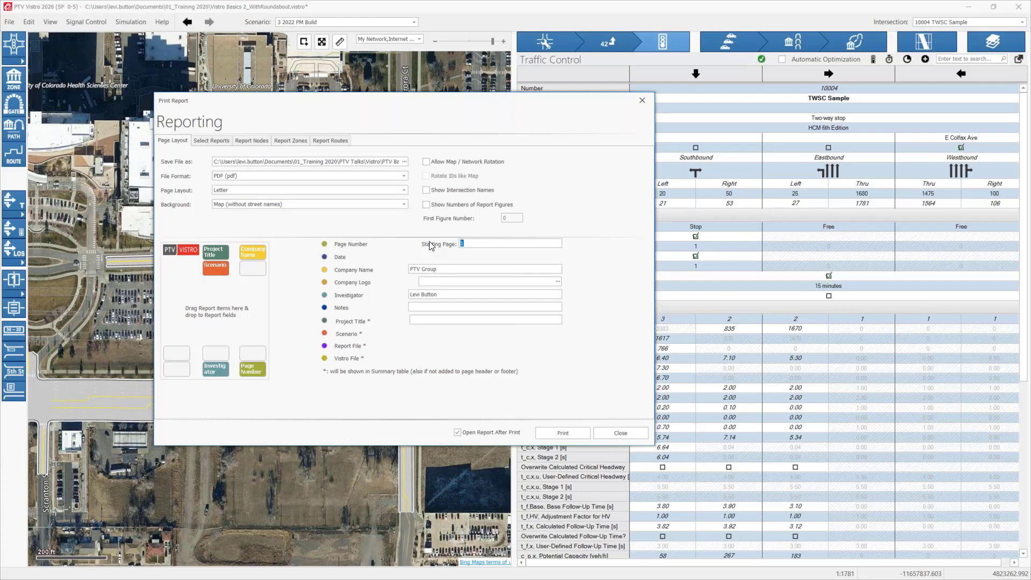
type("17")
Step: Review the selected tabular and graphical reports, the report intersections, and the TWSC Sample's hourly volumes for the signal warrants
left_click(209, 140)
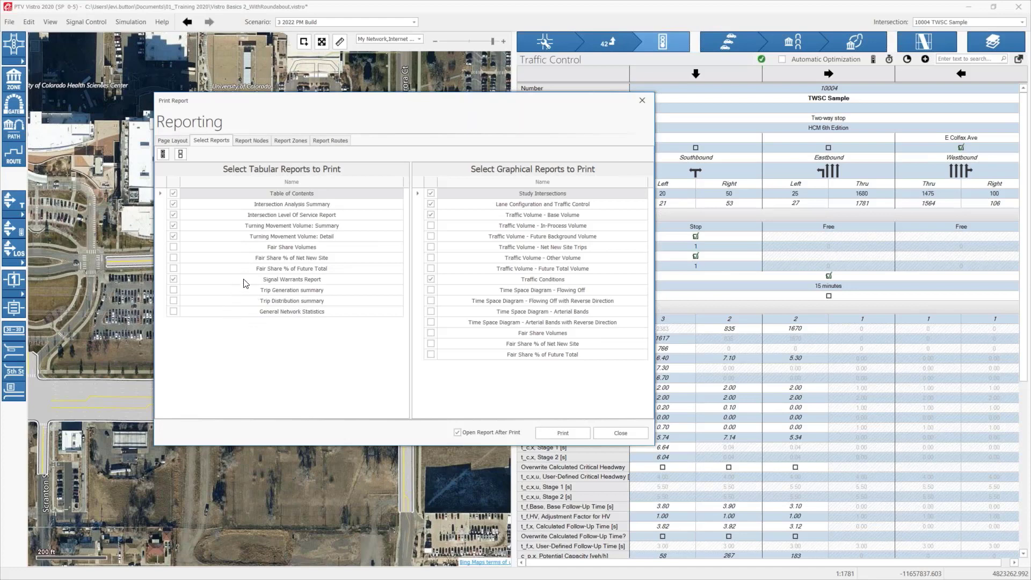
left_click(172, 279)
left_click(261, 139)
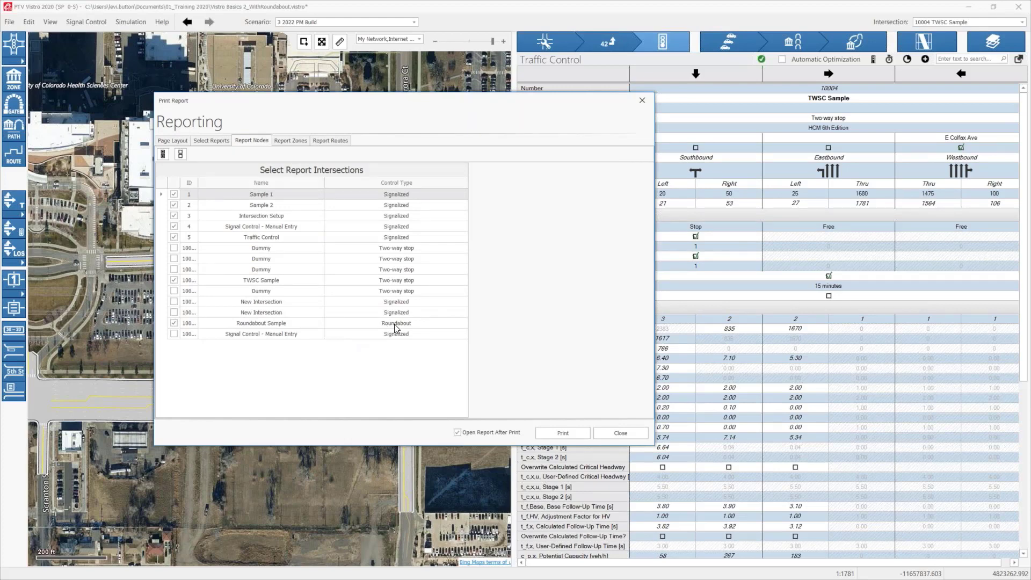
left_click(241, 283)
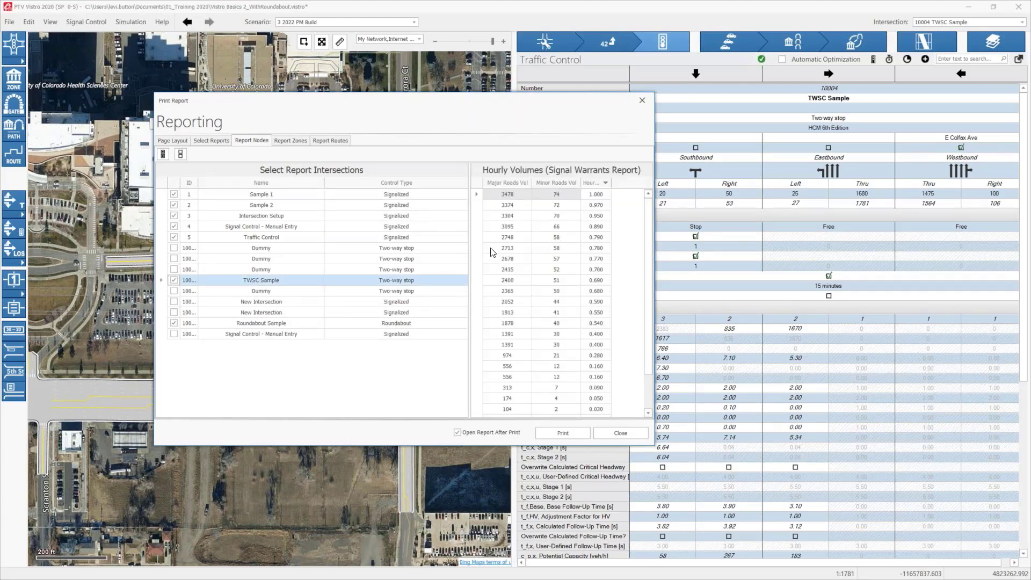
left_click(247, 239)
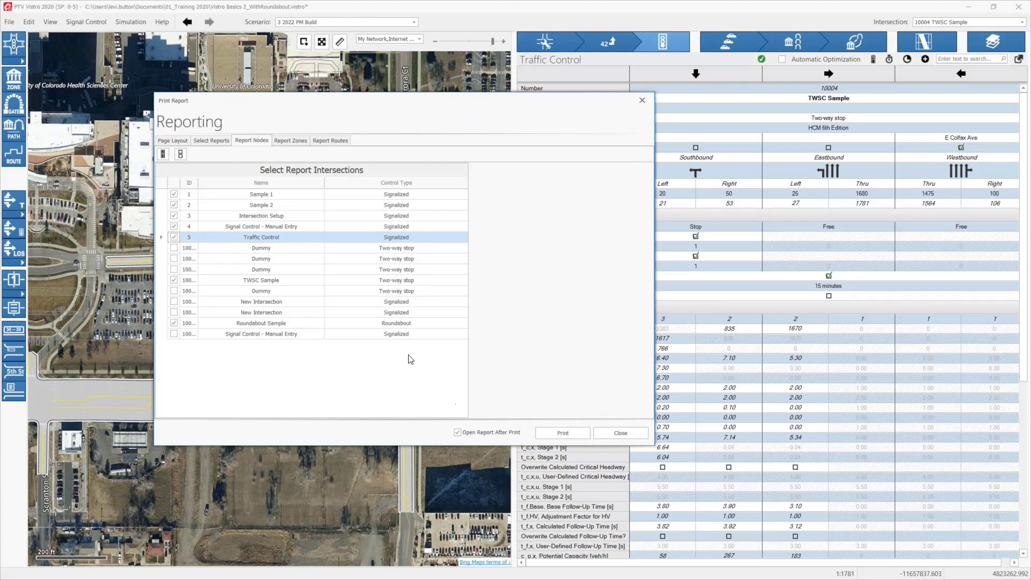
left_click(175, 141)
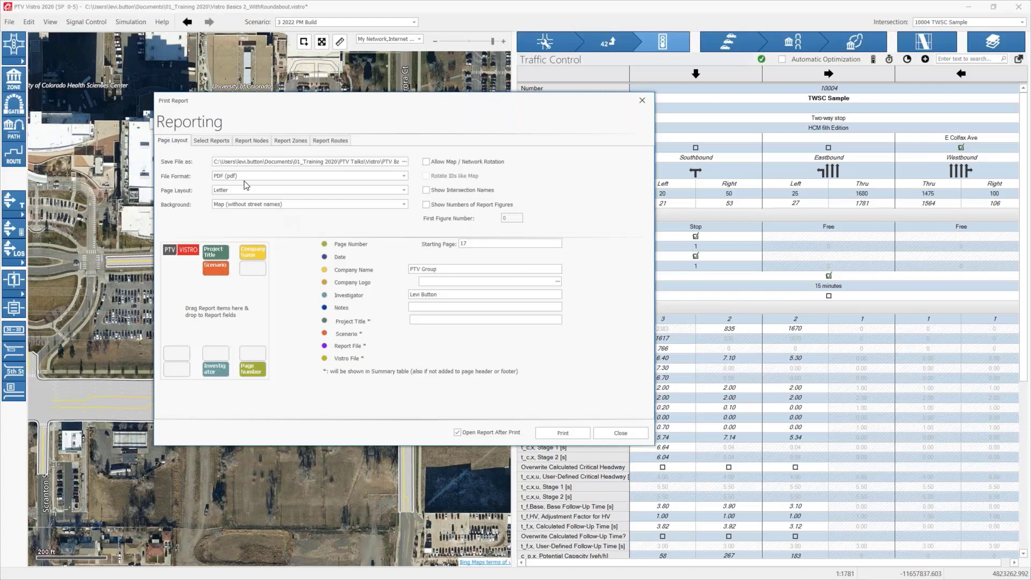
left_click(211, 141)
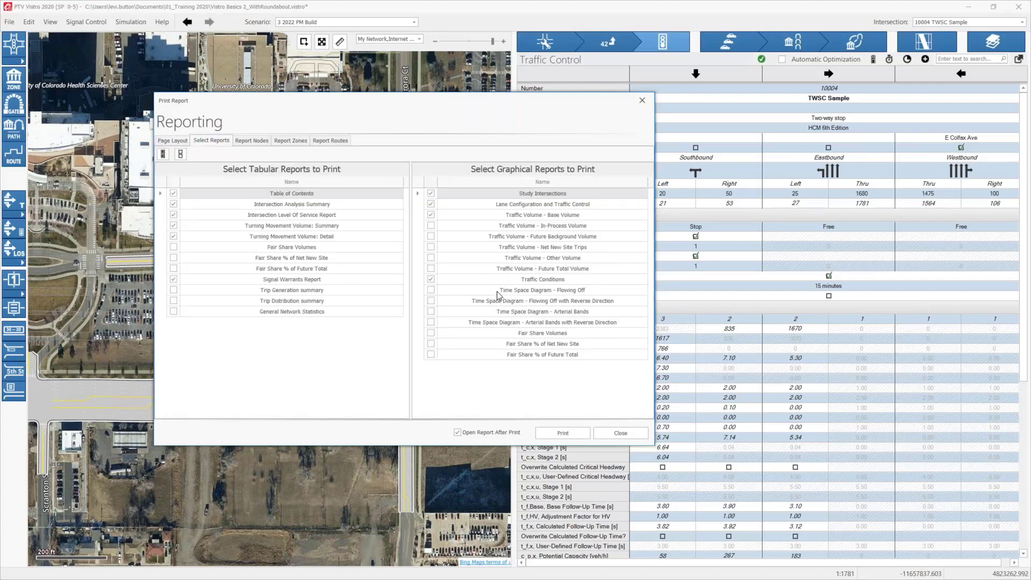
left_click(250, 142)
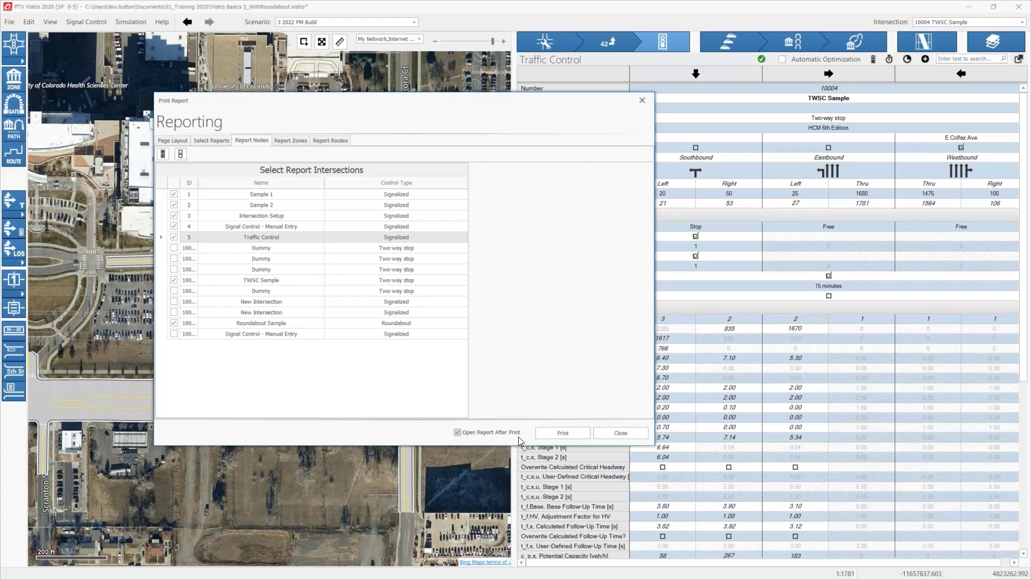
Step: Print the 2022 PM Build report to PDF and open it in Adobe Acrobat Reader
left_click(556, 434)
left_click(418, 298)
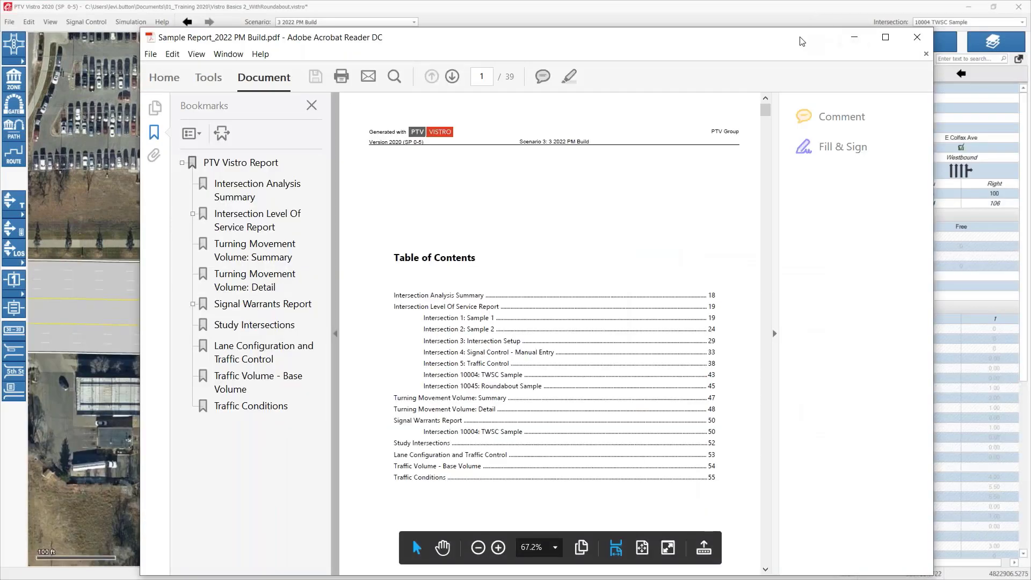
left_click_drag(802, 41, 776, 0)
Step: Look through the report's table of contents and examine the Intersection Analysis Summary
scroll(464, 307, "down", 1)
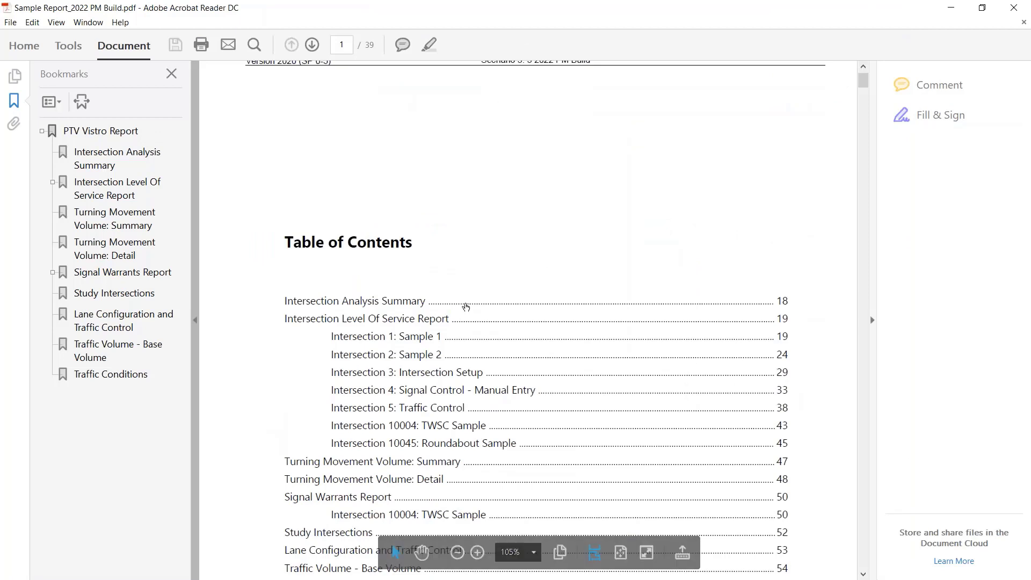
scroll(463, 306, "down", 3)
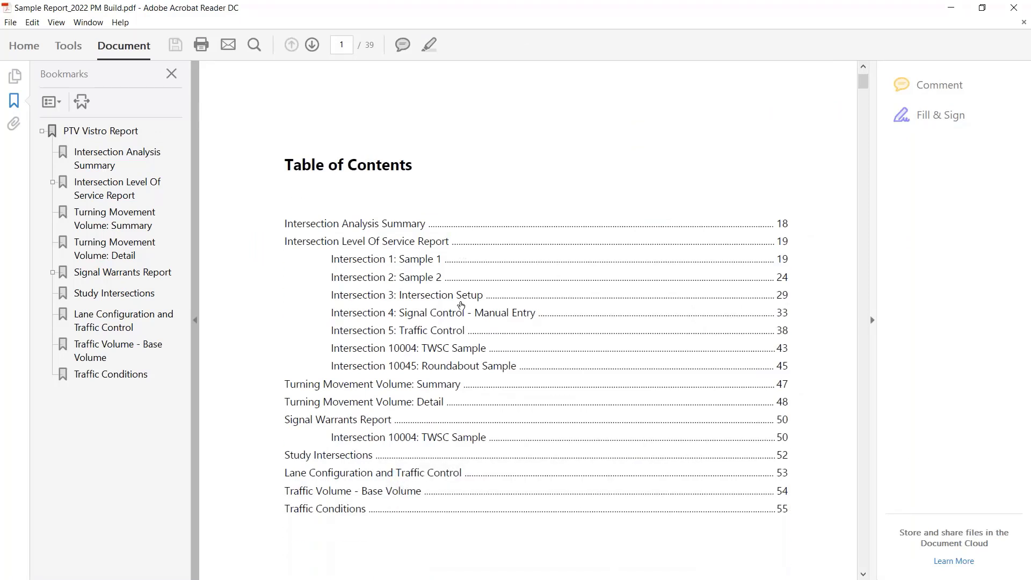
scroll(460, 305, "down", 2)
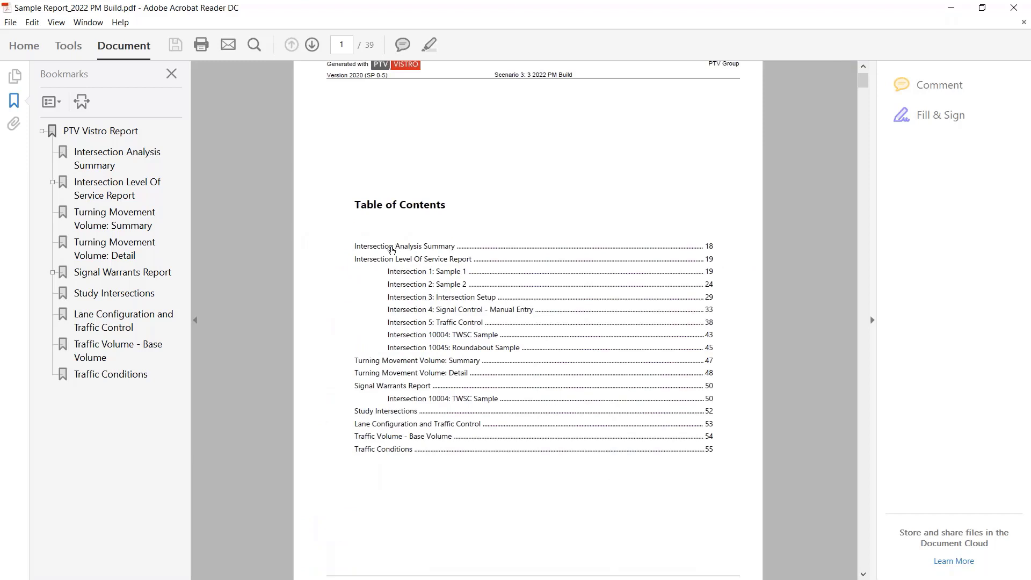
left_click(392, 248)
scroll(418, 329, "up", 5)
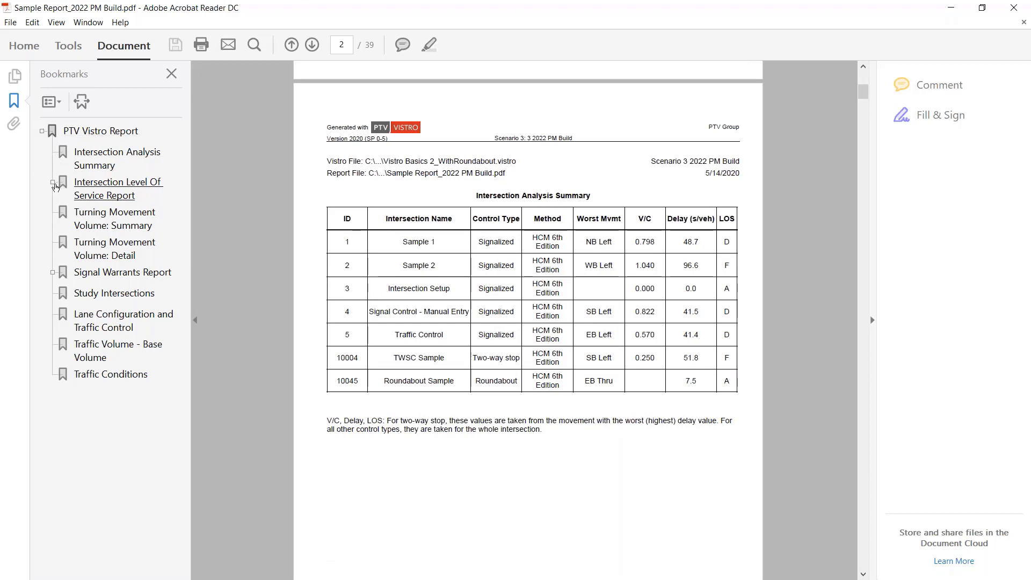
Step: Examine the Level of Service pages for intersections 4 and 3, and the TWSC Sample's Signal Warrants Report
left_click(53, 183)
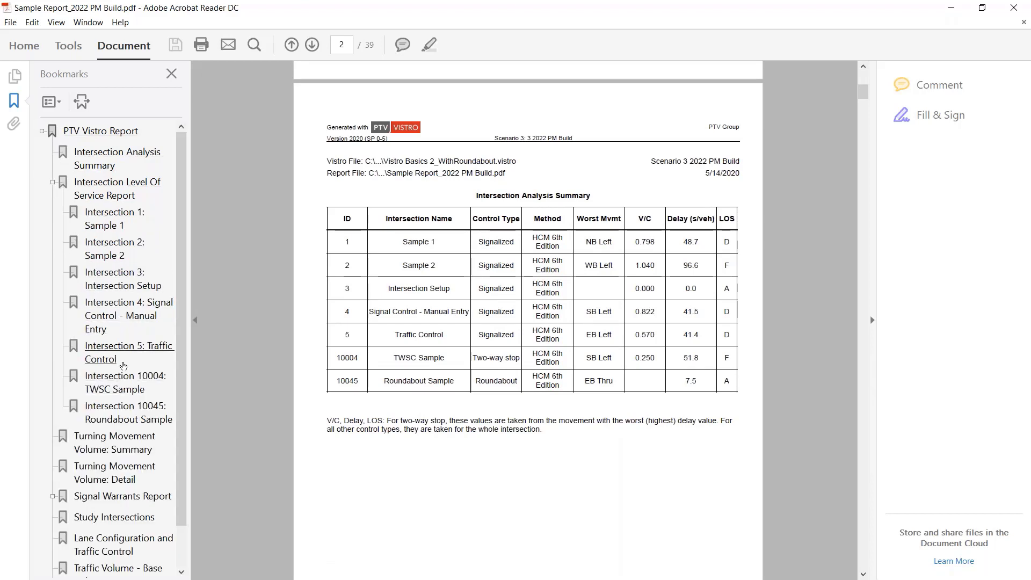
left_click(114, 352)
left_click(101, 317)
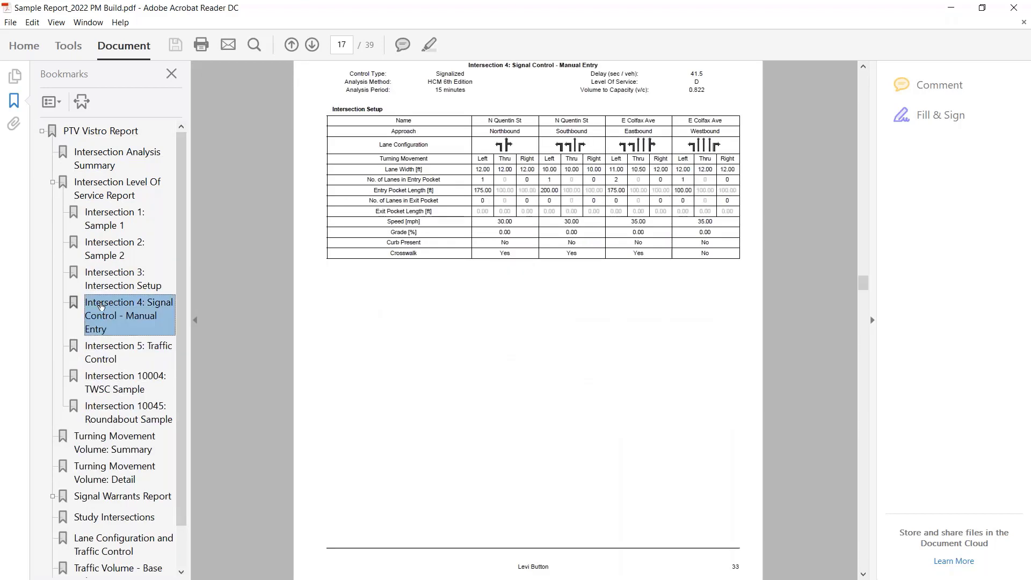
left_click(101, 285)
scroll(102, 279, "down", 1)
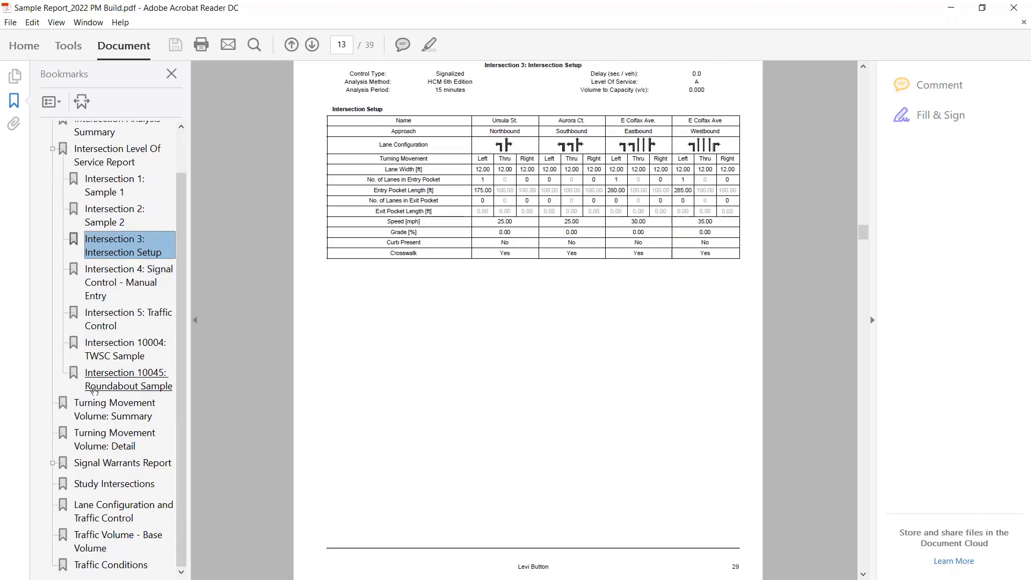
left_click(64, 464)
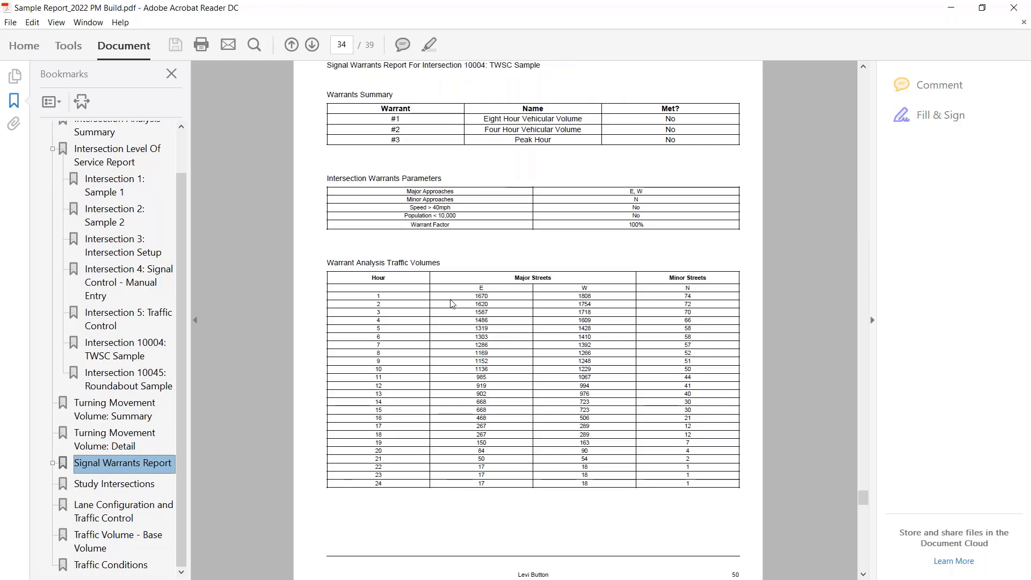
scroll(453, 304, "up", 1)
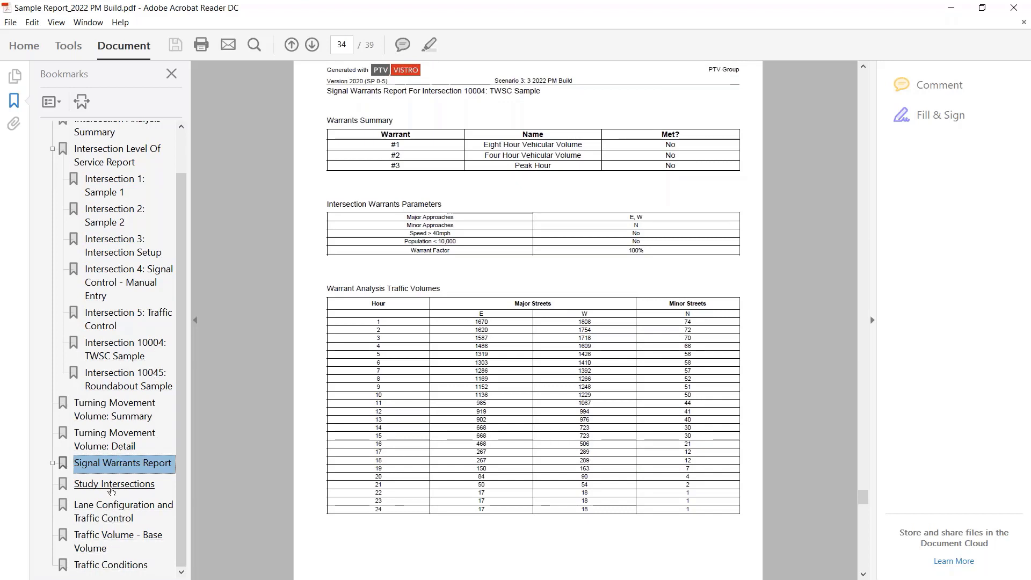
Step: Review the Study Intersections, Lane Configuration and Traffic Control, Base Volume and Traffic Conditions figures in the report
left_click(112, 485)
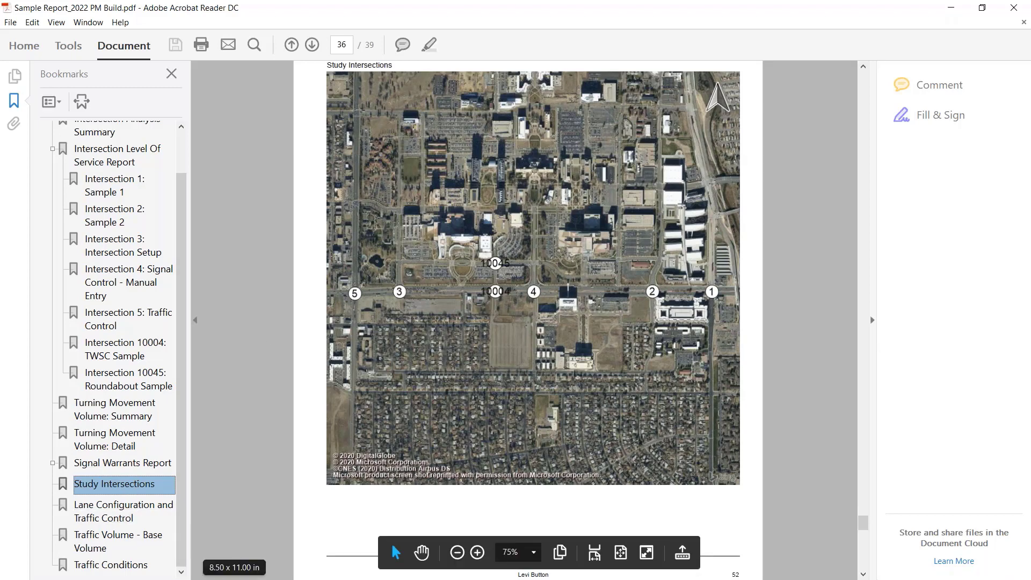
left_click(123, 510)
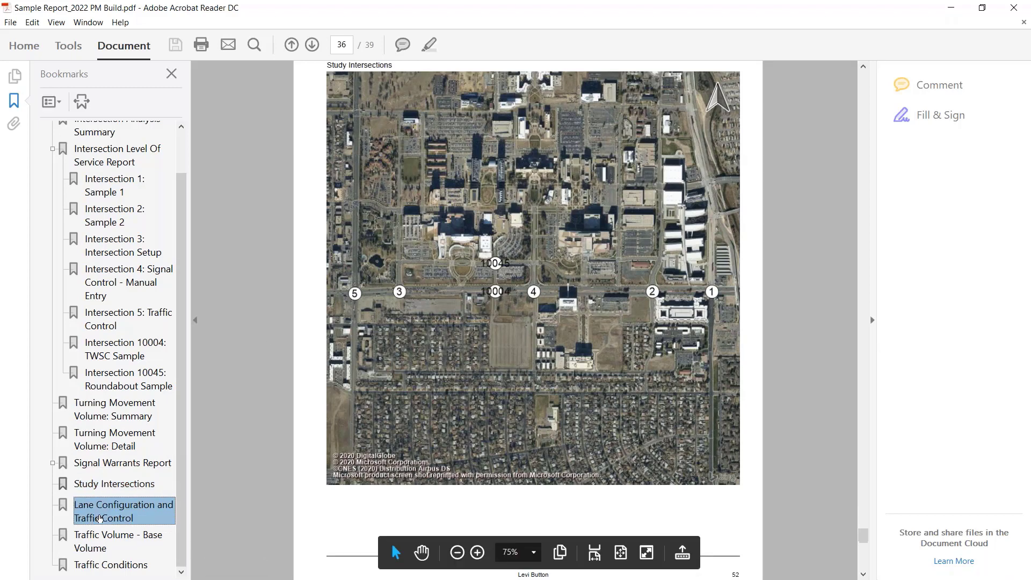
scroll(483, 379, "down", 1)
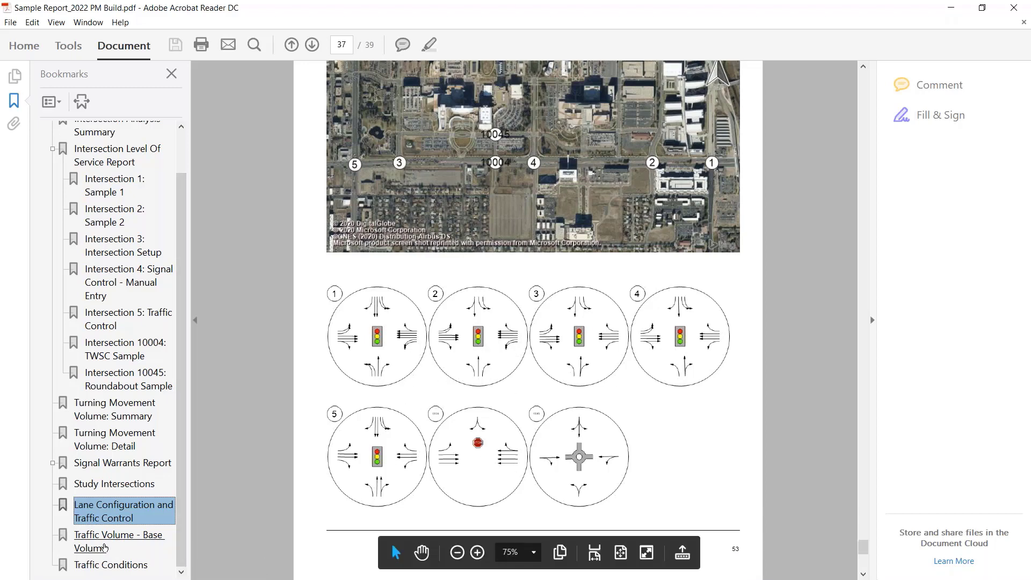
left_click(105, 547)
scroll(479, 374, "down", 2)
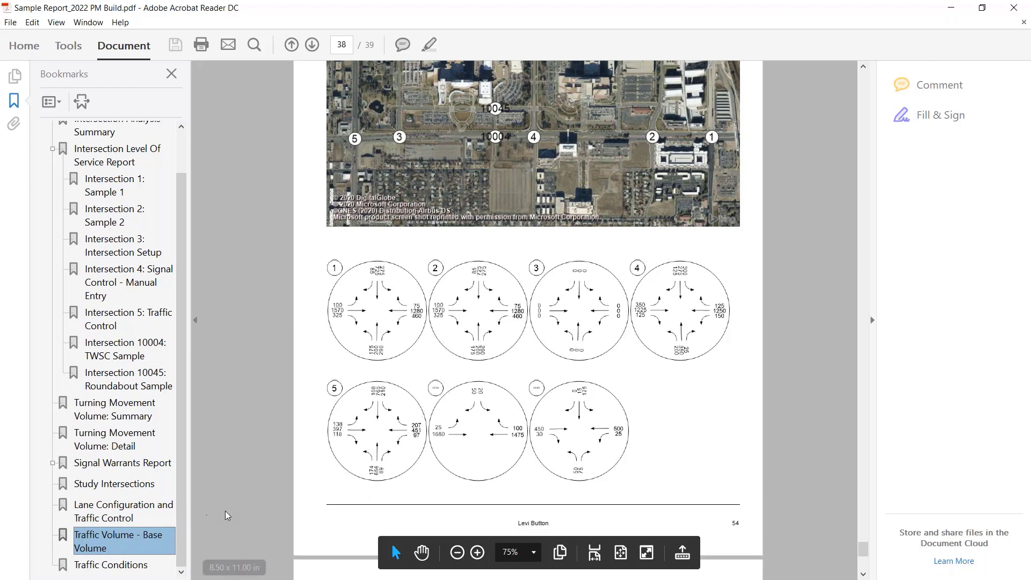
left_click(127, 567)
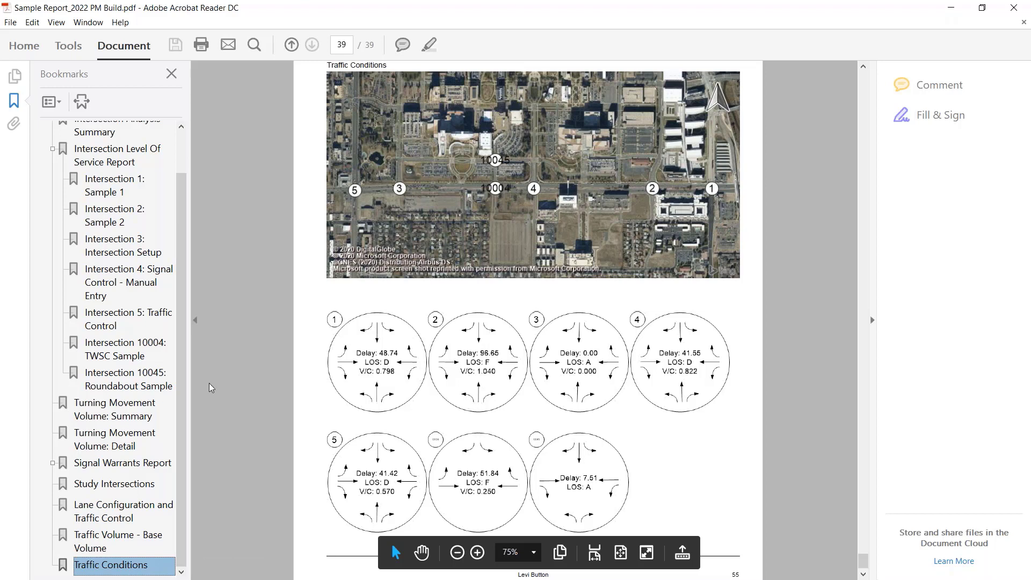
Step: Look through the Intersection Level of Service pages for intersections 1 to 5
scroll(118, 379, "up", 1)
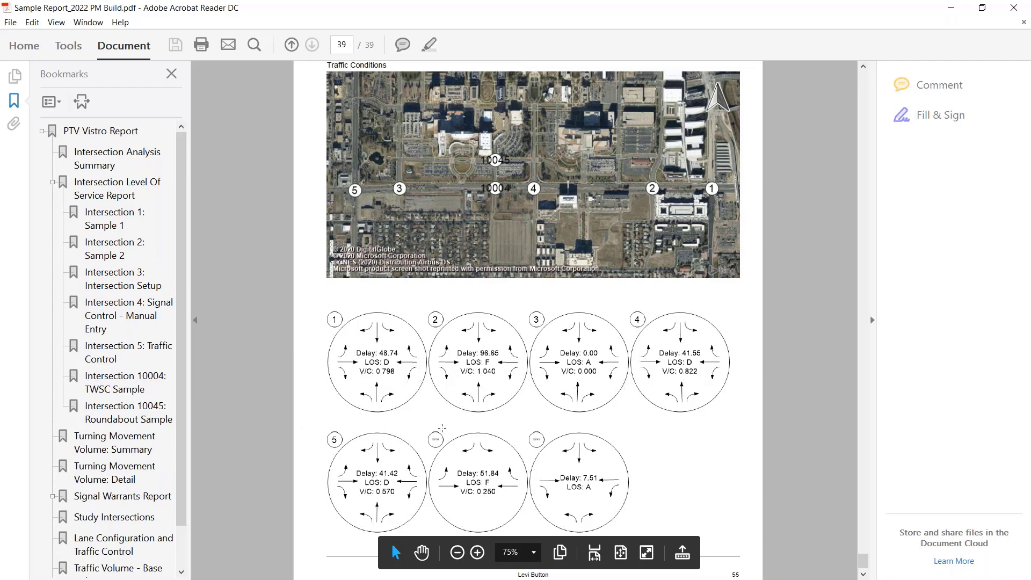
left_click(115, 221)
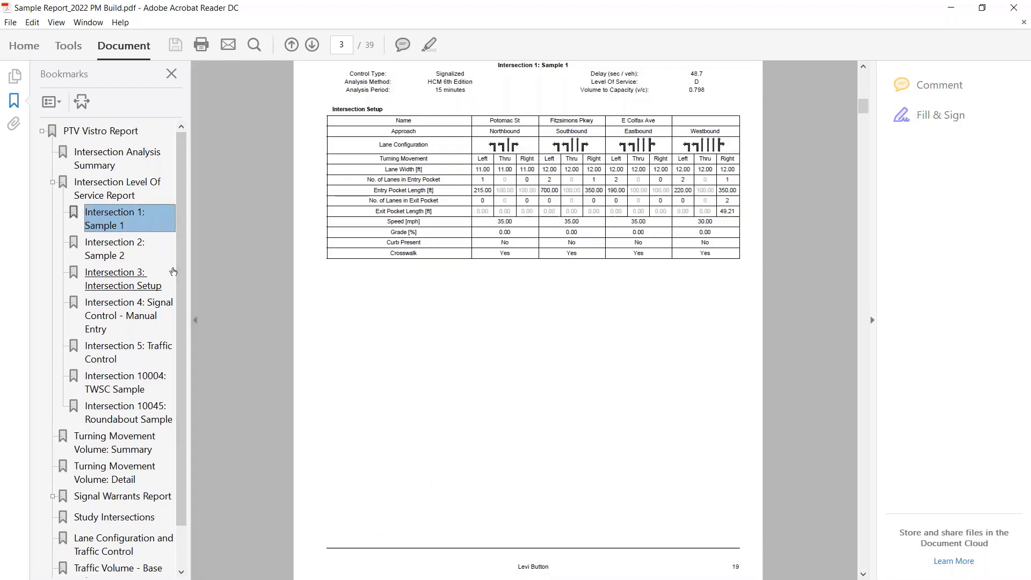
left_click(112, 257)
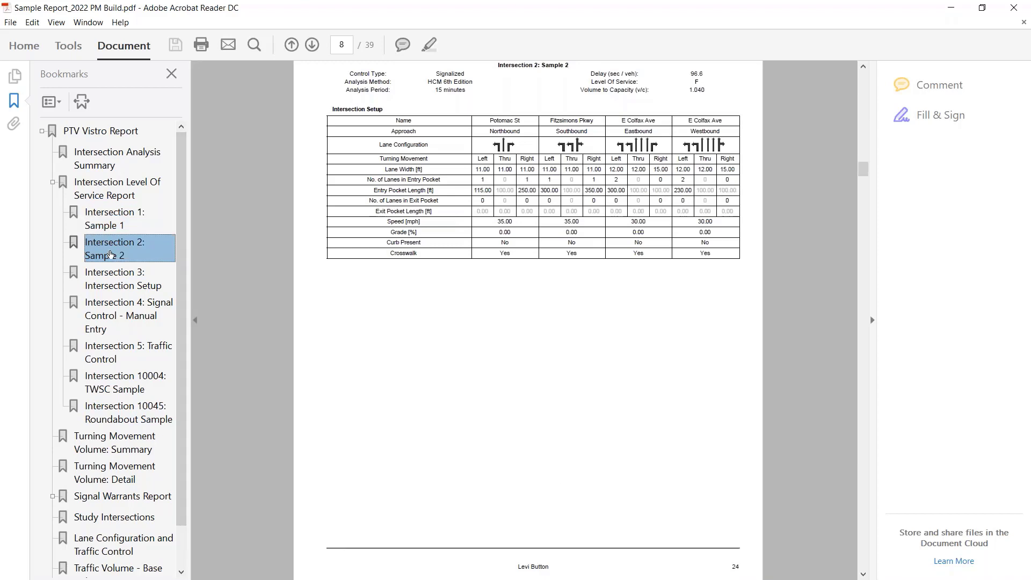
left_click(119, 276)
left_click(123, 318)
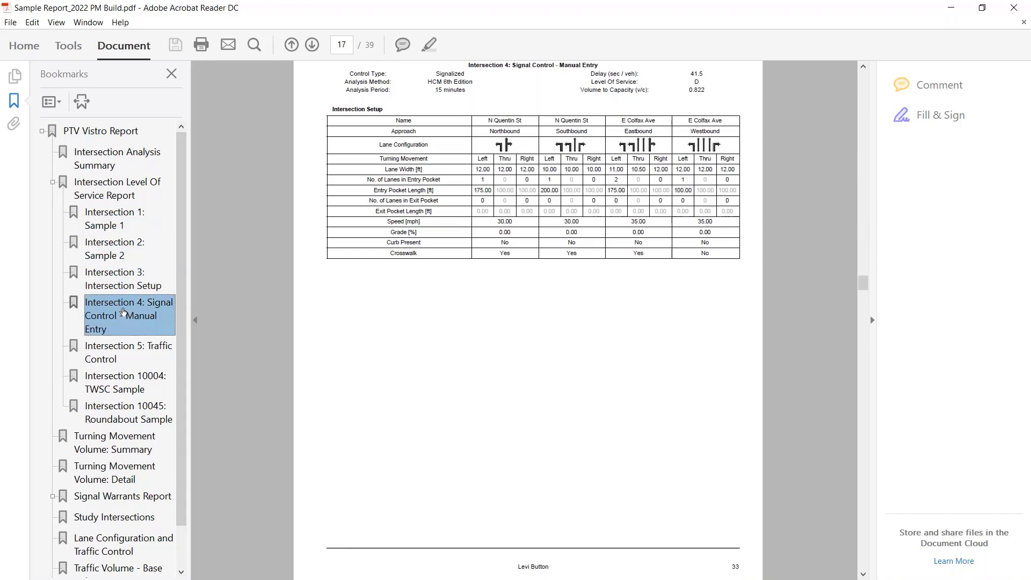
left_click(115, 352)
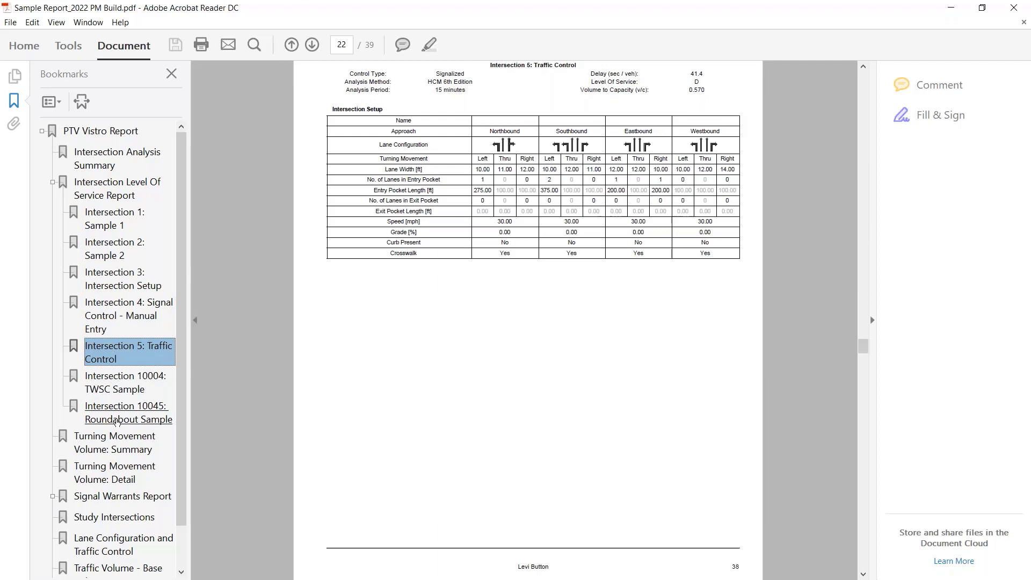
Step: Examine the Turning Movement Volume Summary and Detail tables, and return to the report's table of contents
left_click(109, 450)
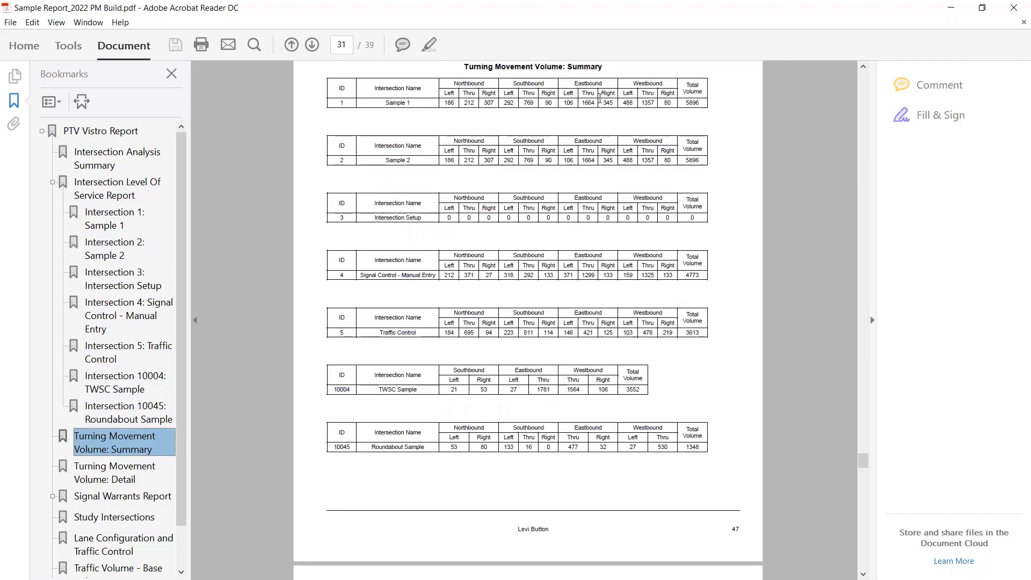
left_click(124, 478)
scroll(450, 374, "down", 1)
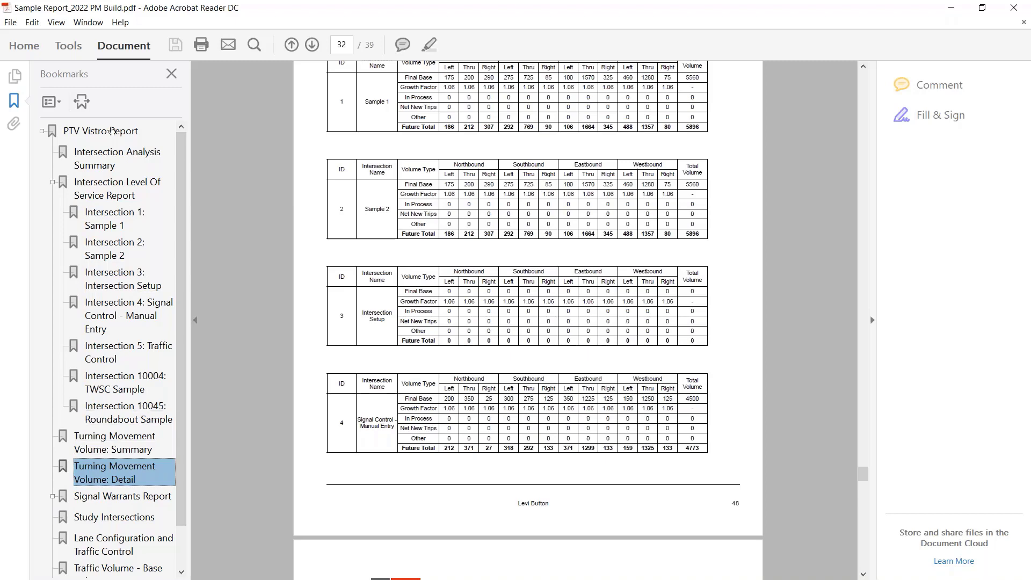
left_click(92, 135)
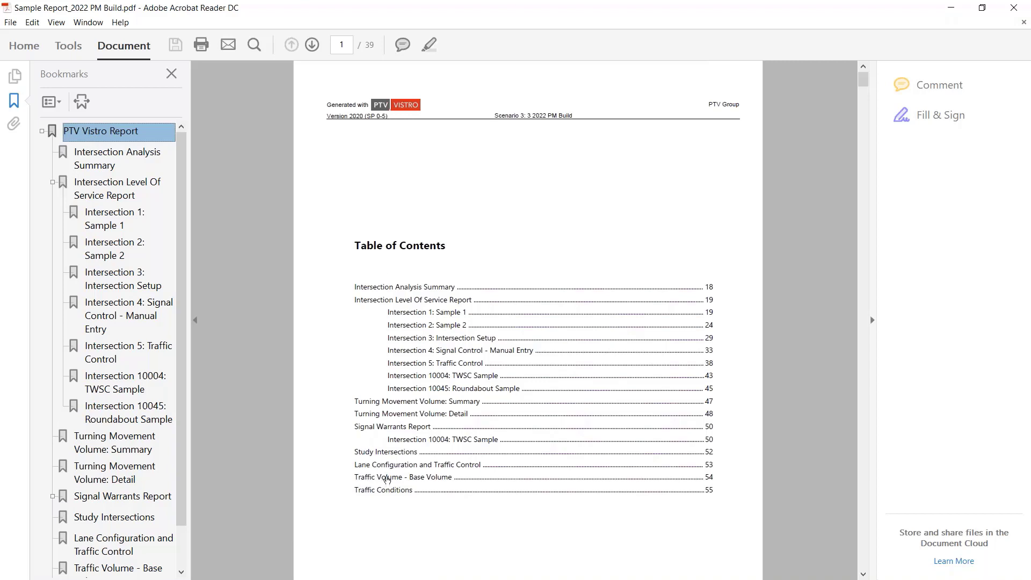
Step: Close the PDF report and reopen the Print Report settings in PTV Vistro
left_click(1013, 8)
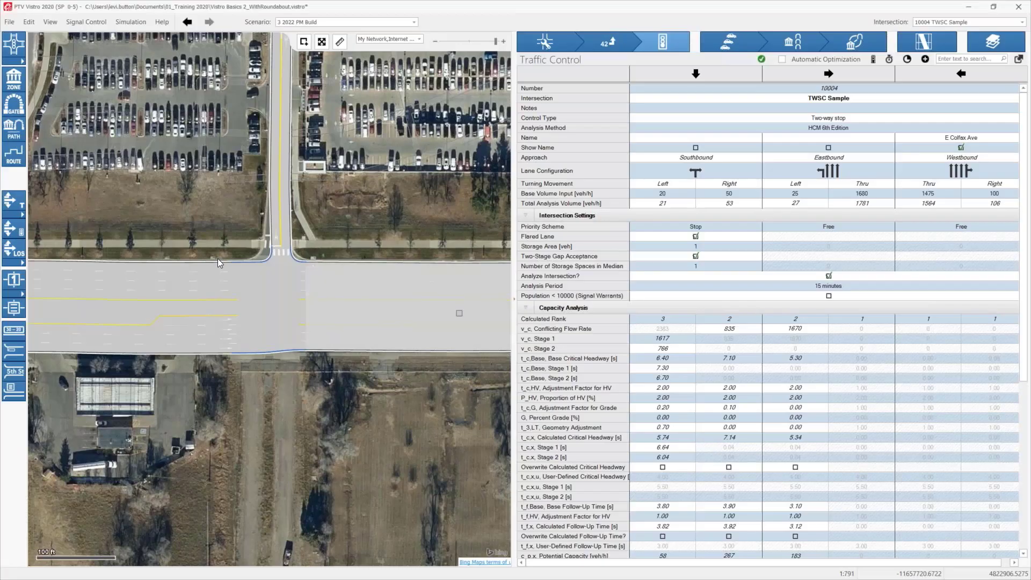
left_click(28, 22)
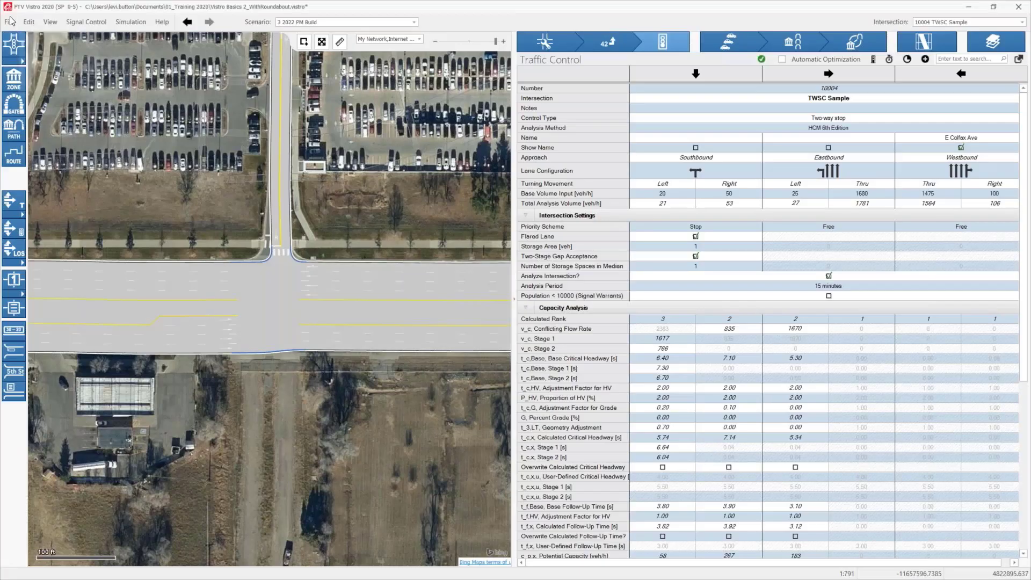
left_click(9, 22)
left_click(9, 22)
left_click(32, 106)
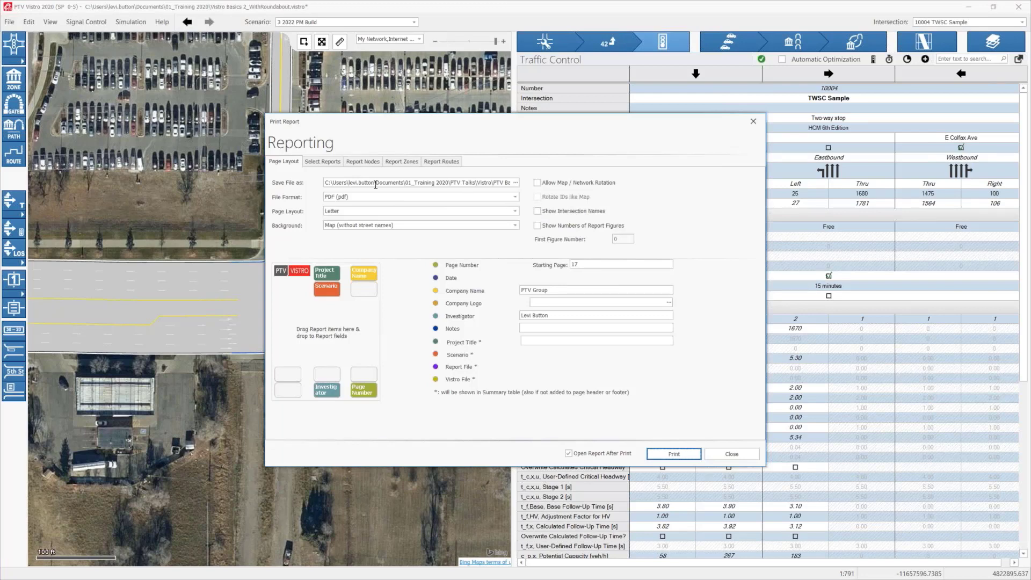
Step: Set the report background to Map (with street names) & Network Model (without street names) and print the PDF again
left_click_drag(408, 183, 434, 184)
left_click(407, 225)
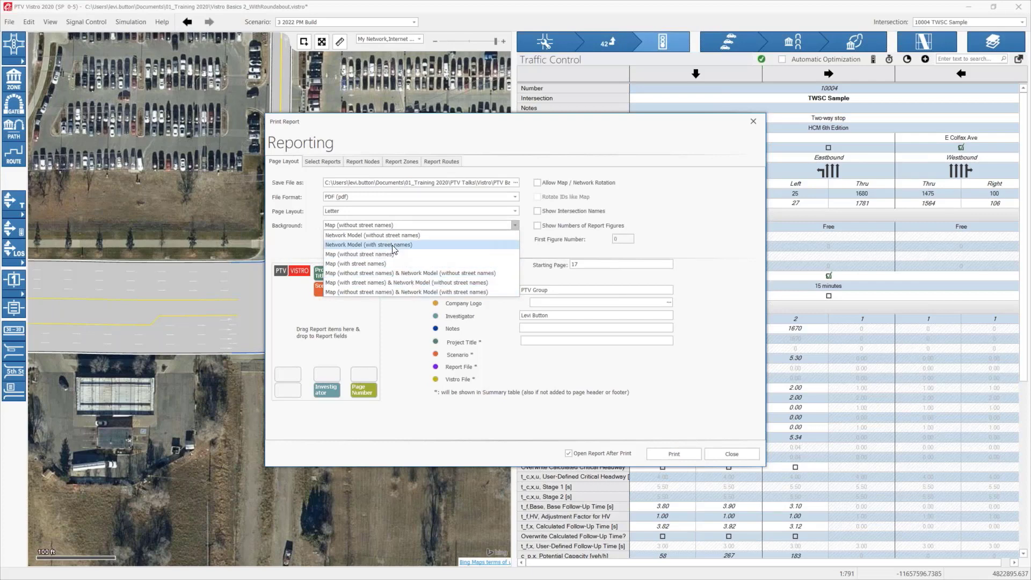
left_click(396, 283)
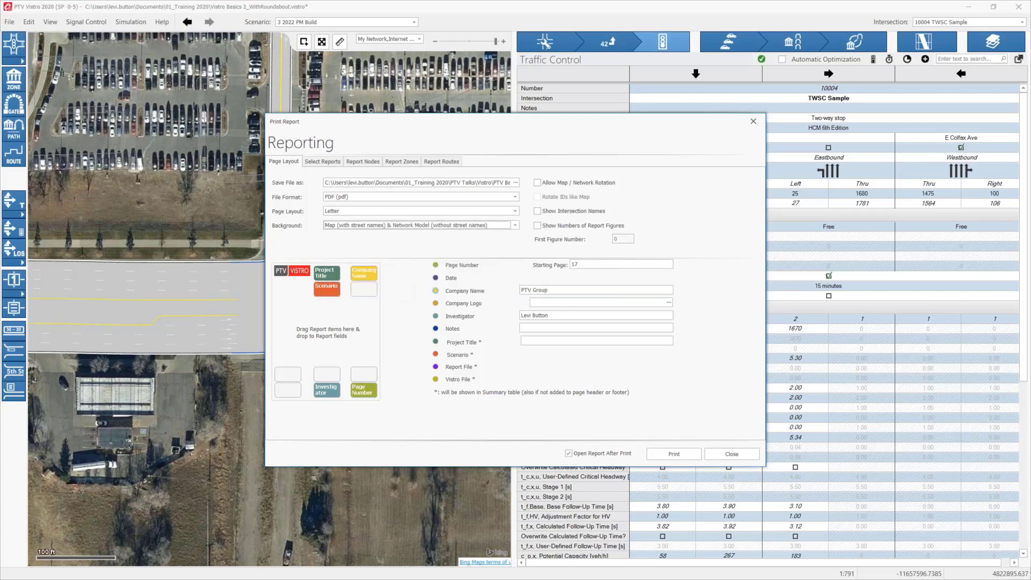
left_click(687, 455)
left_click(535, 321)
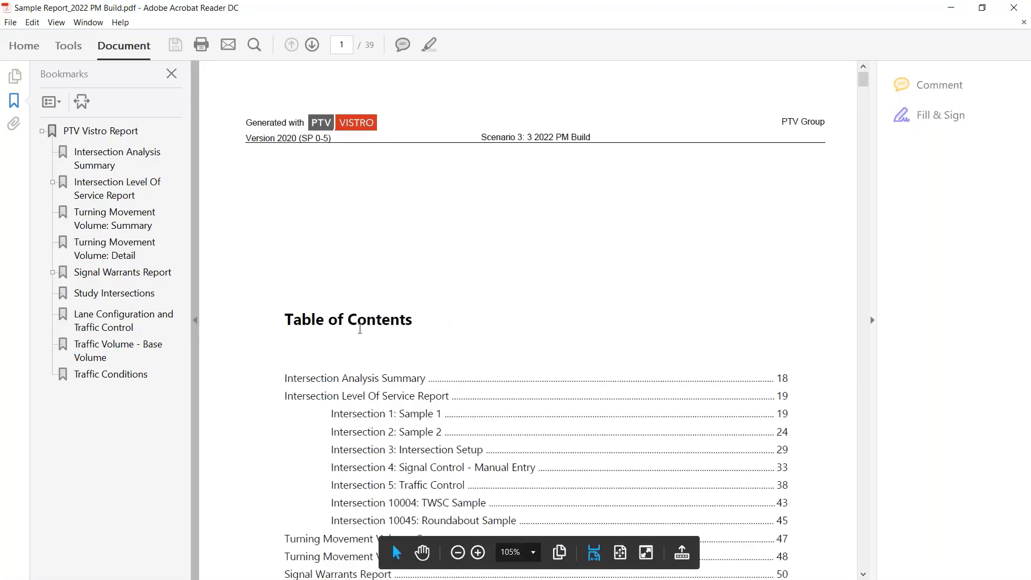
Step: Examine the new map background on the reprinted report's Base Volume and Lane Configuration and Traffic Control figures
left_click(109, 350)
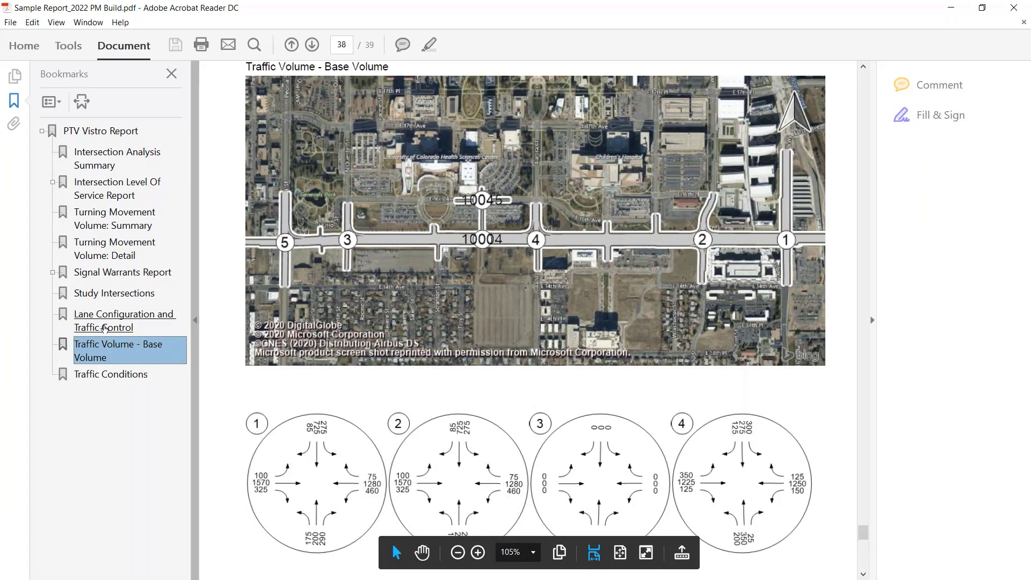
left_click(104, 328)
scroll(387, 339, "down", 3)
scroll(387, 339, "down", 1)
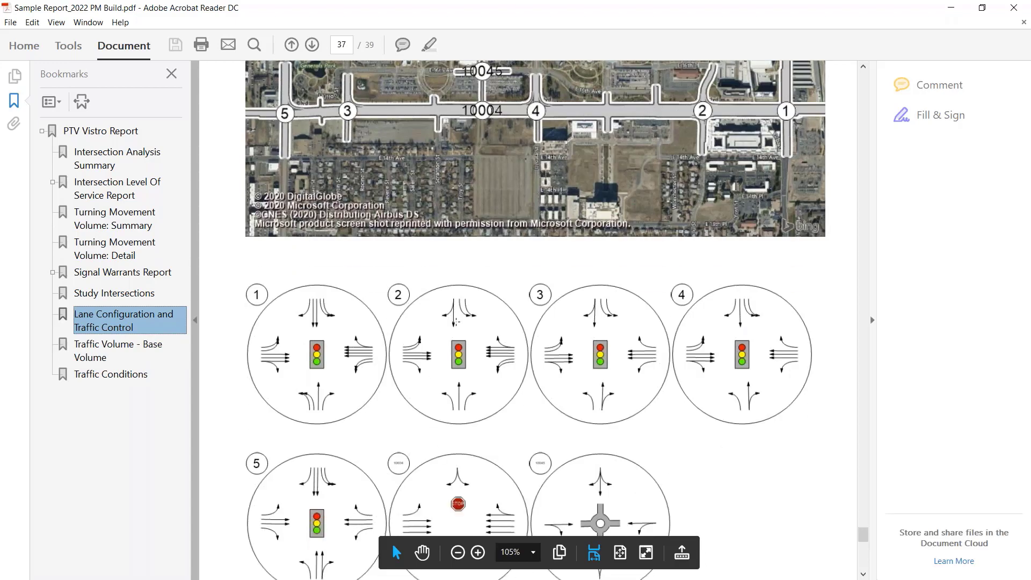
scroll(376, 339, "down", 3, "ctrl")
scroll(528, 322, "down", 5)
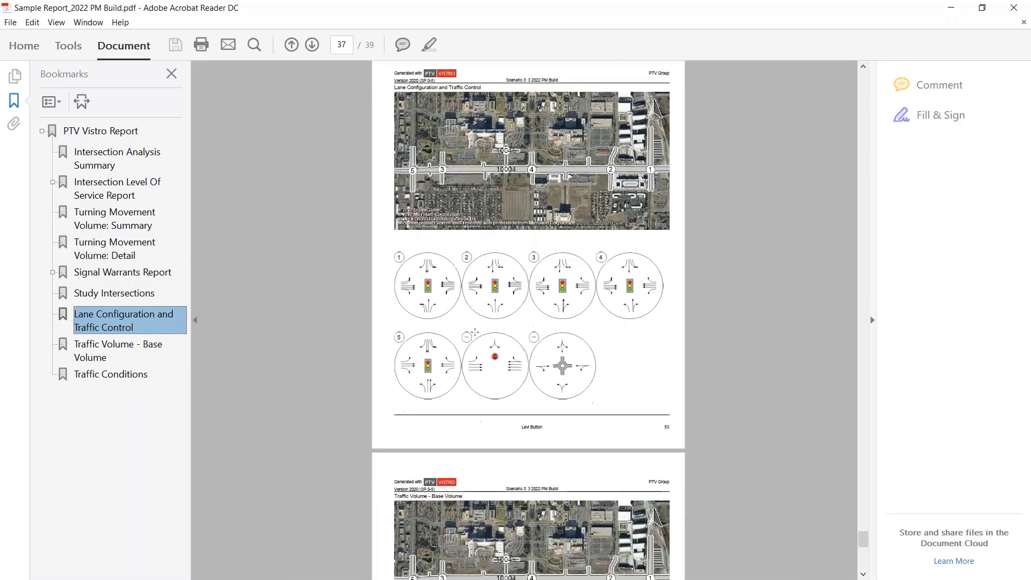
scroll(528, 322, "down", 1)
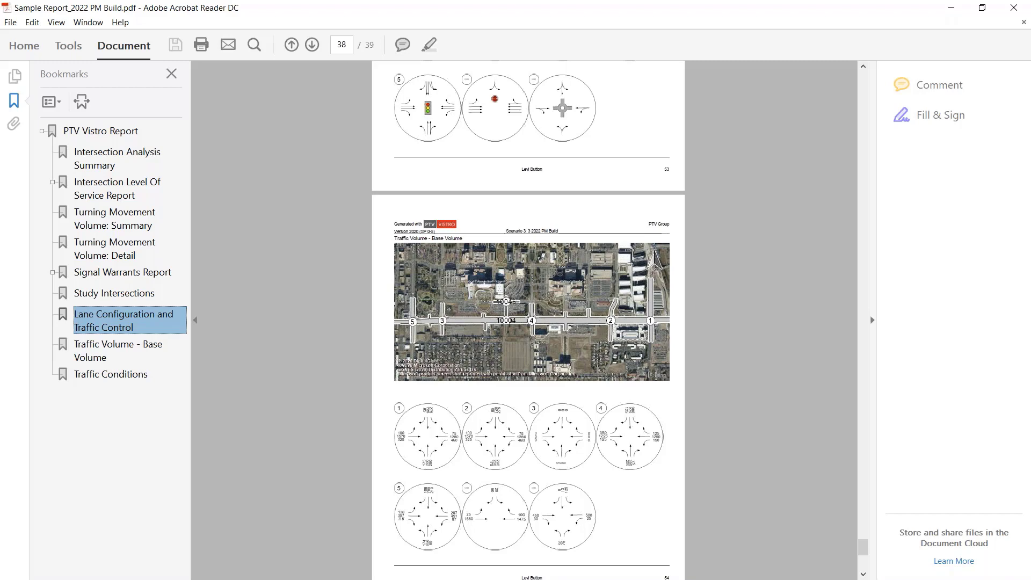
scroll(547, 288, "up", 6)
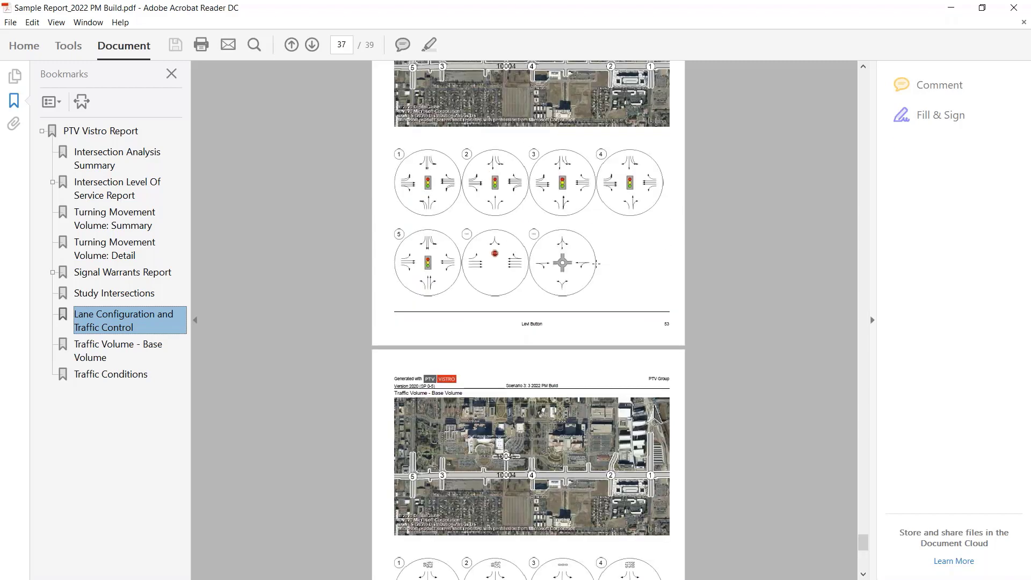